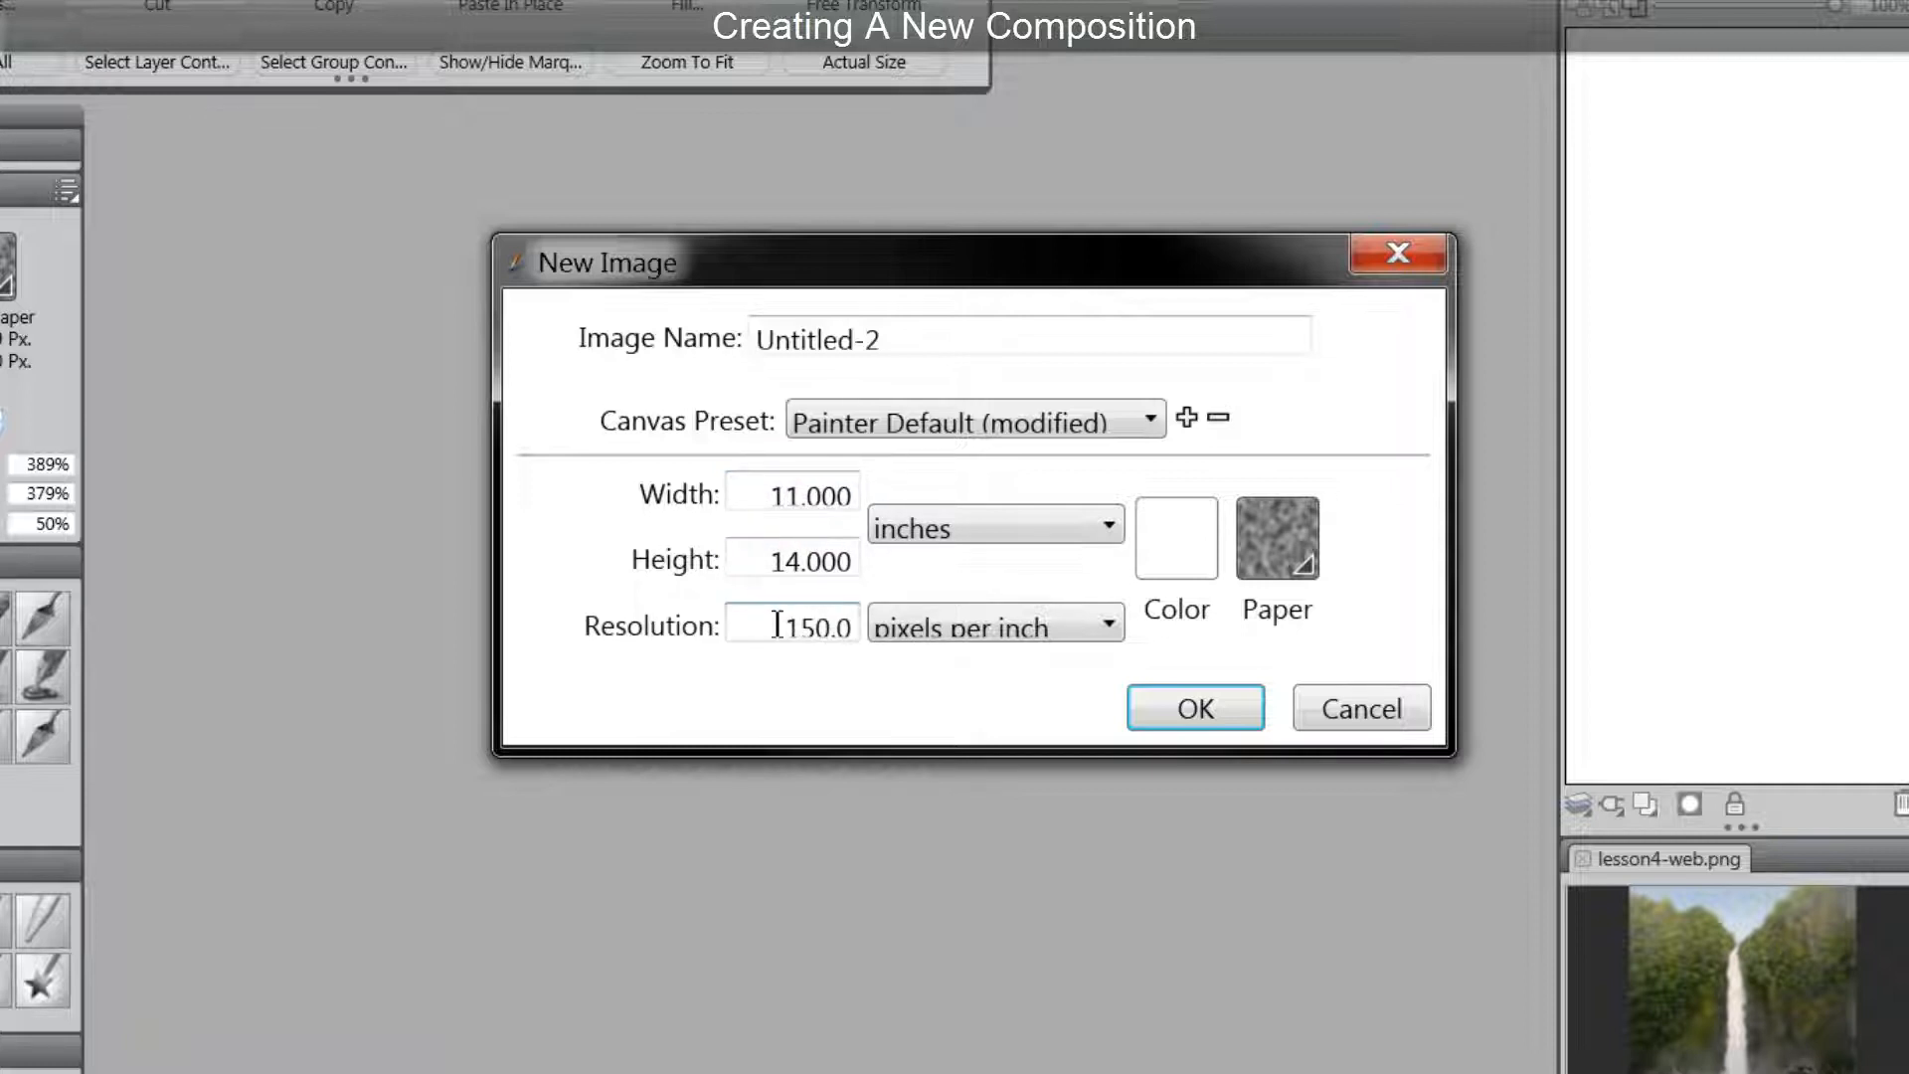
# Create a new 11 × 14 inch image at 150 pixels per inch.
pyautogui.moveTo(733, 626); pyautogui.dragTo(836, 622)
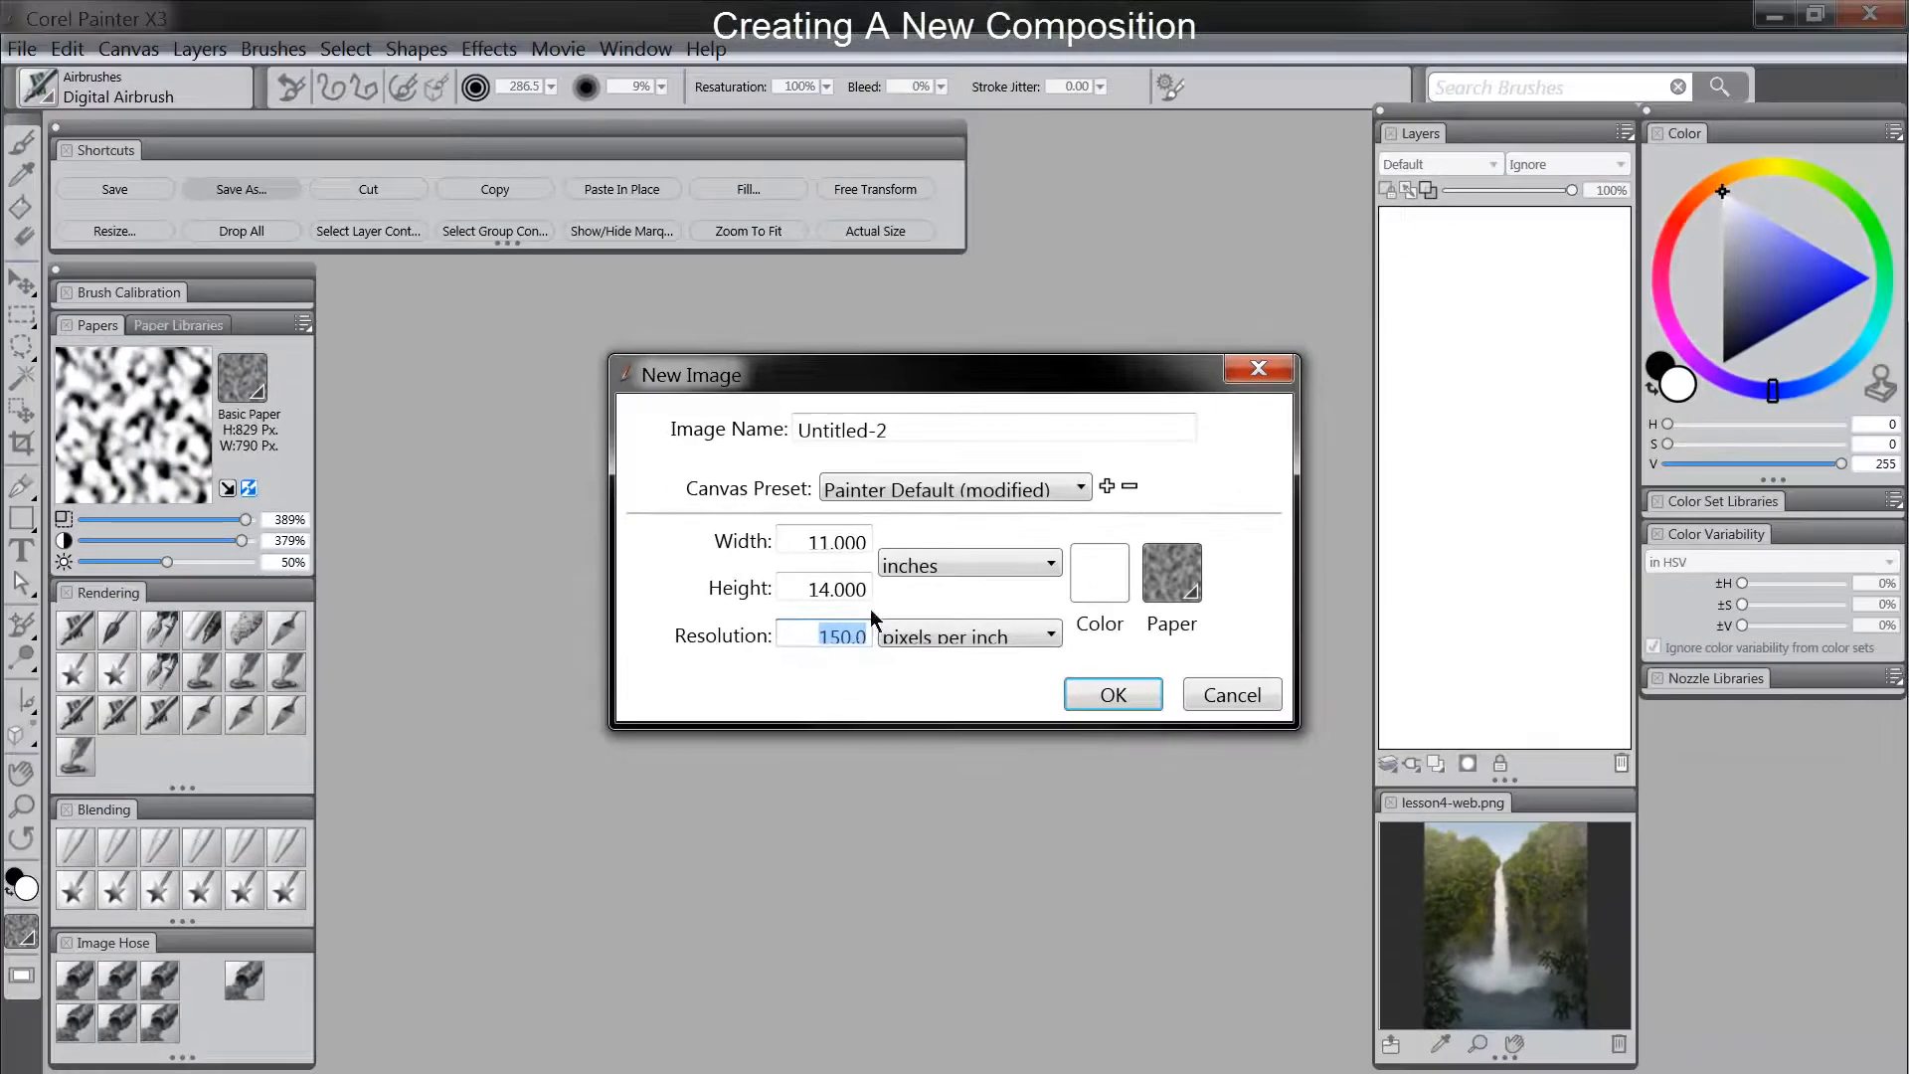
pyautogui.press('Return')
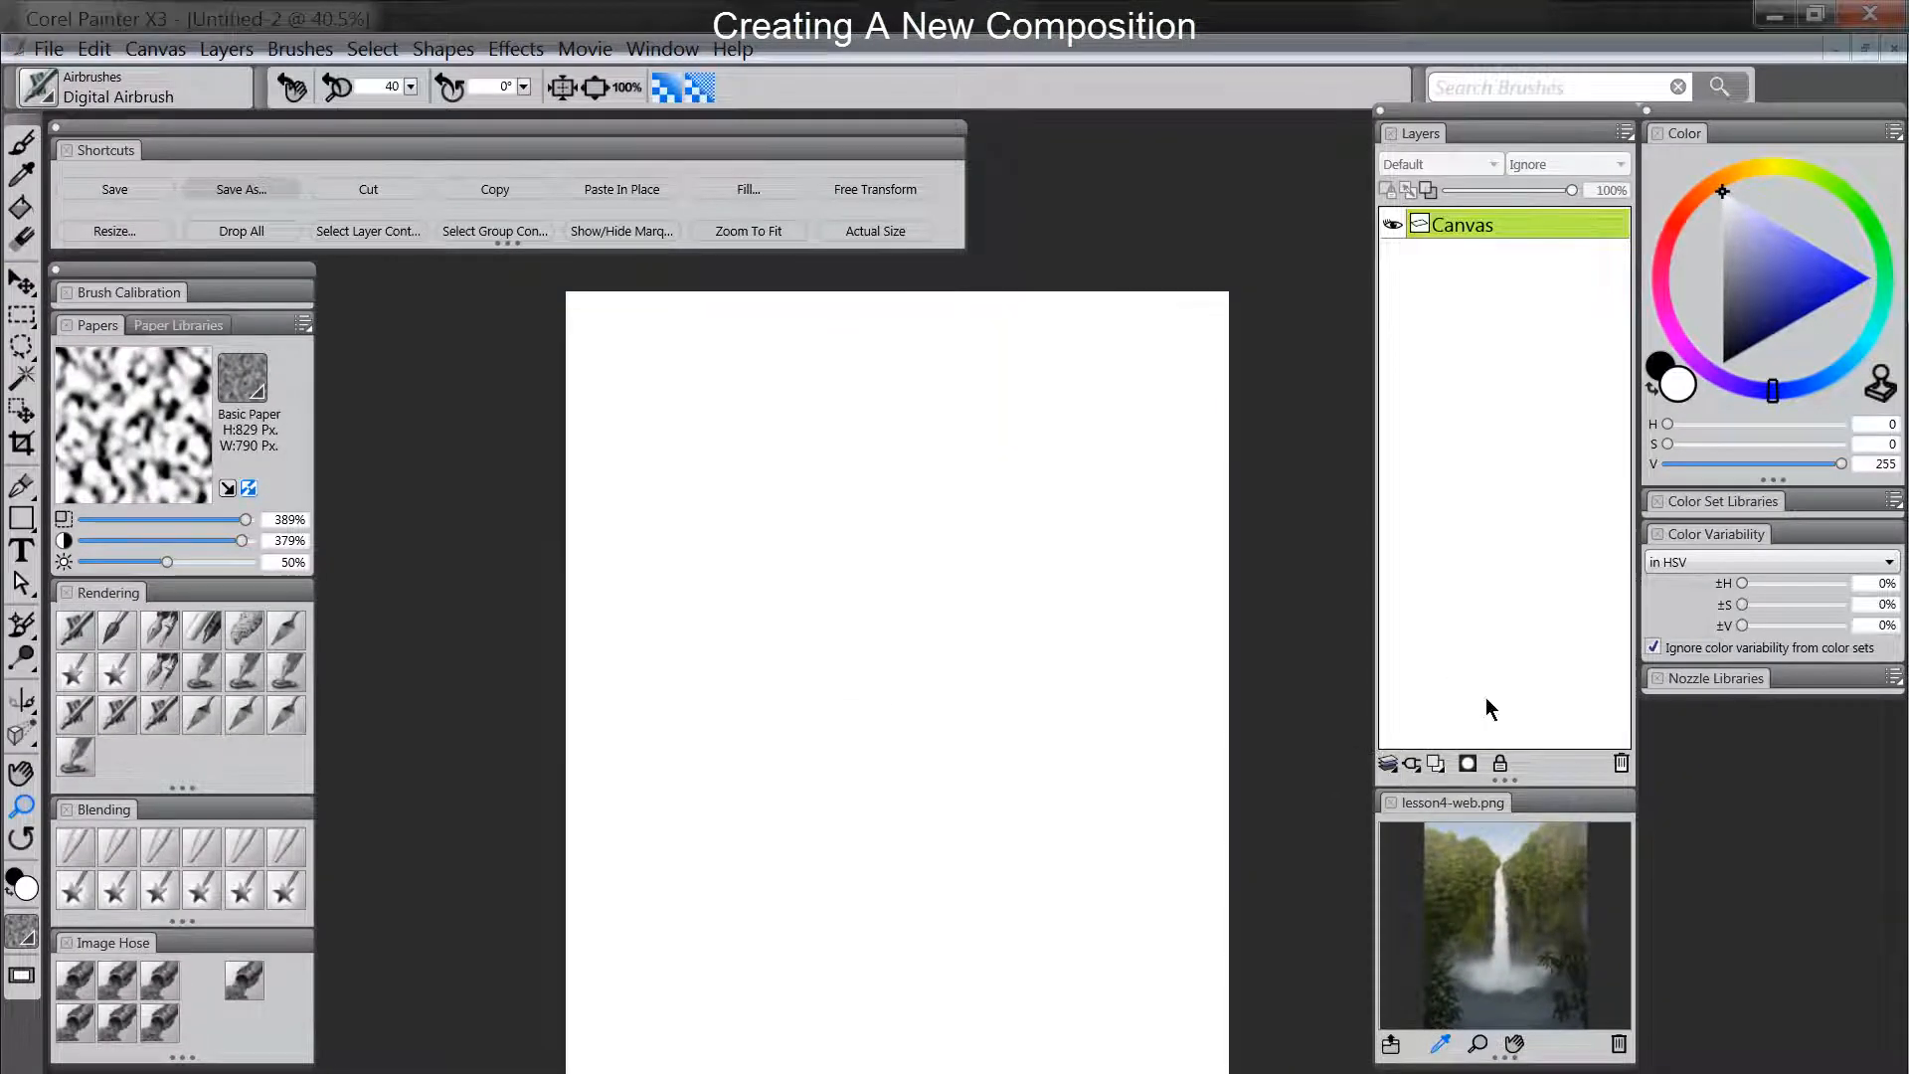
# Add a layer named "sketch" above the canvas and set its composite method to Multiply.
pyautogui.click(1445, 762)
pyautogui.doubleClick(1461, 228)
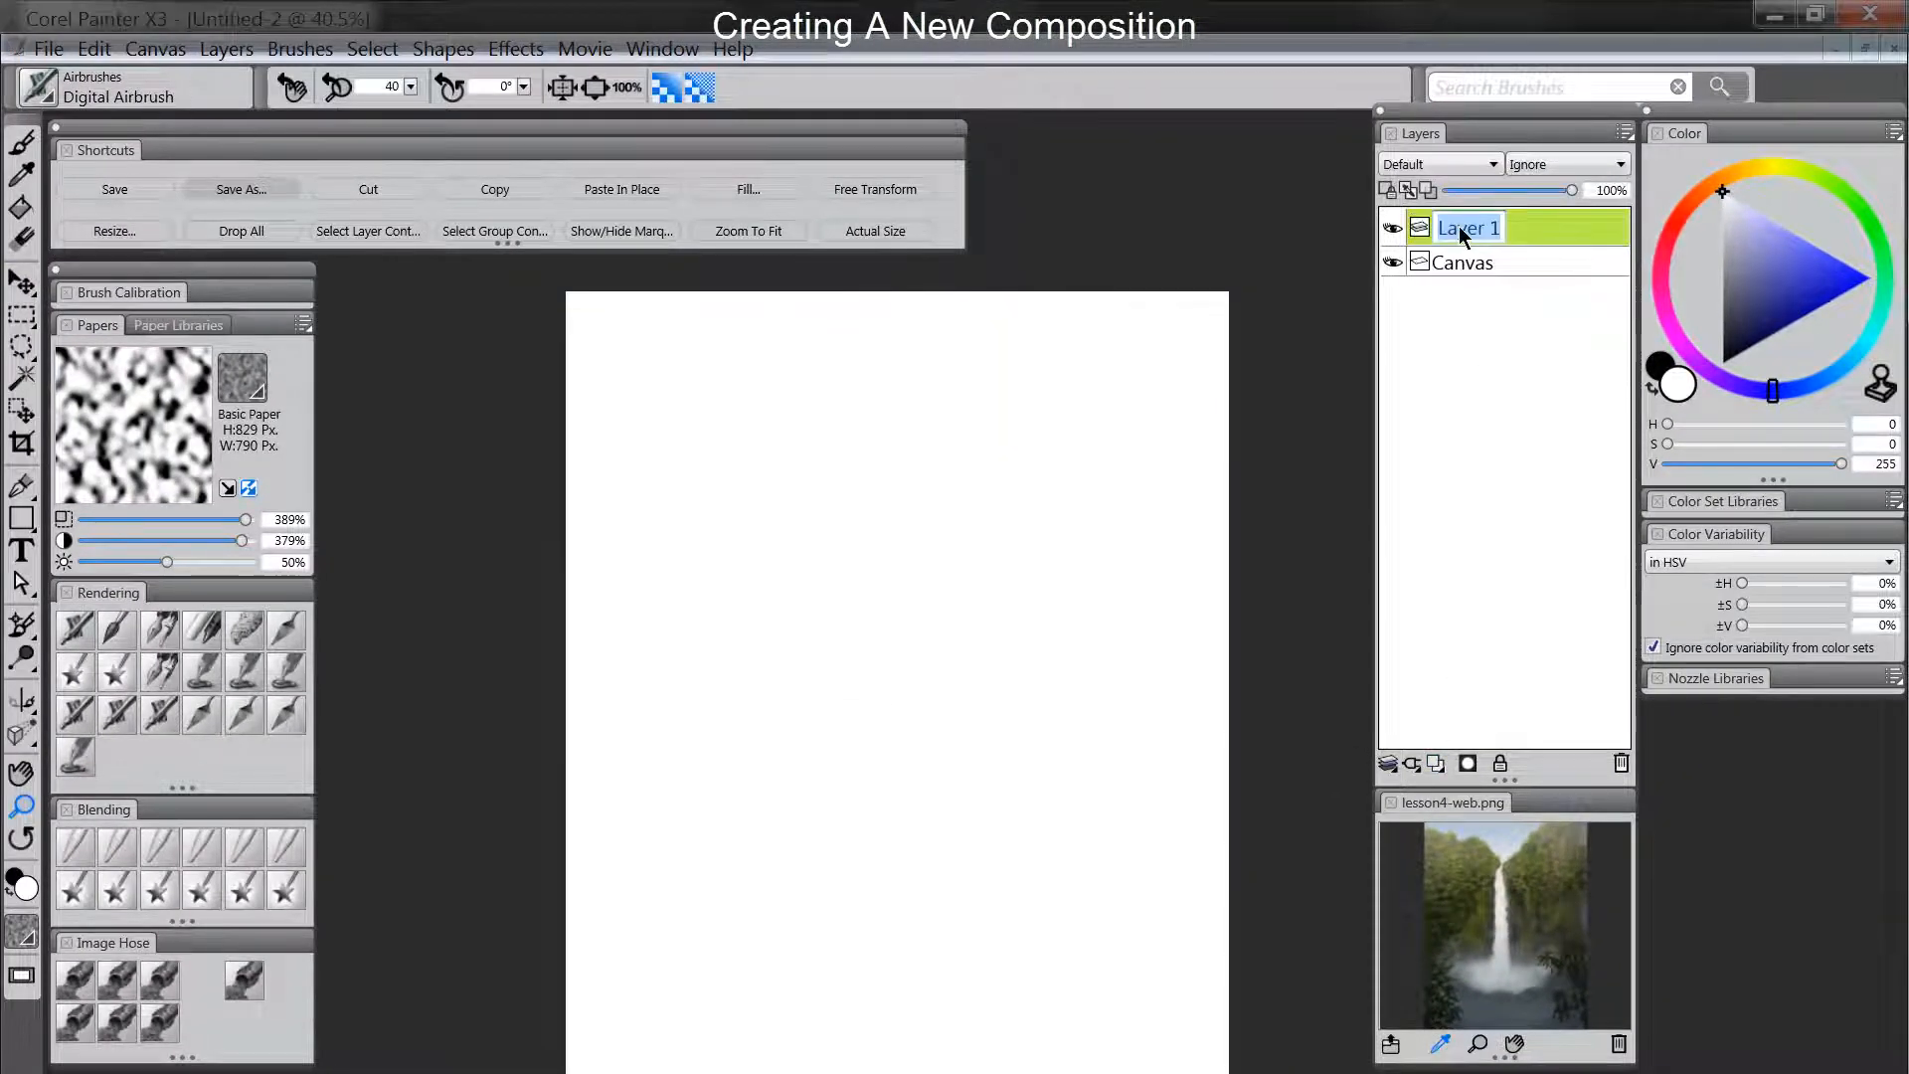
pyautogui.write('sketch')
pyautogui.press('Return')
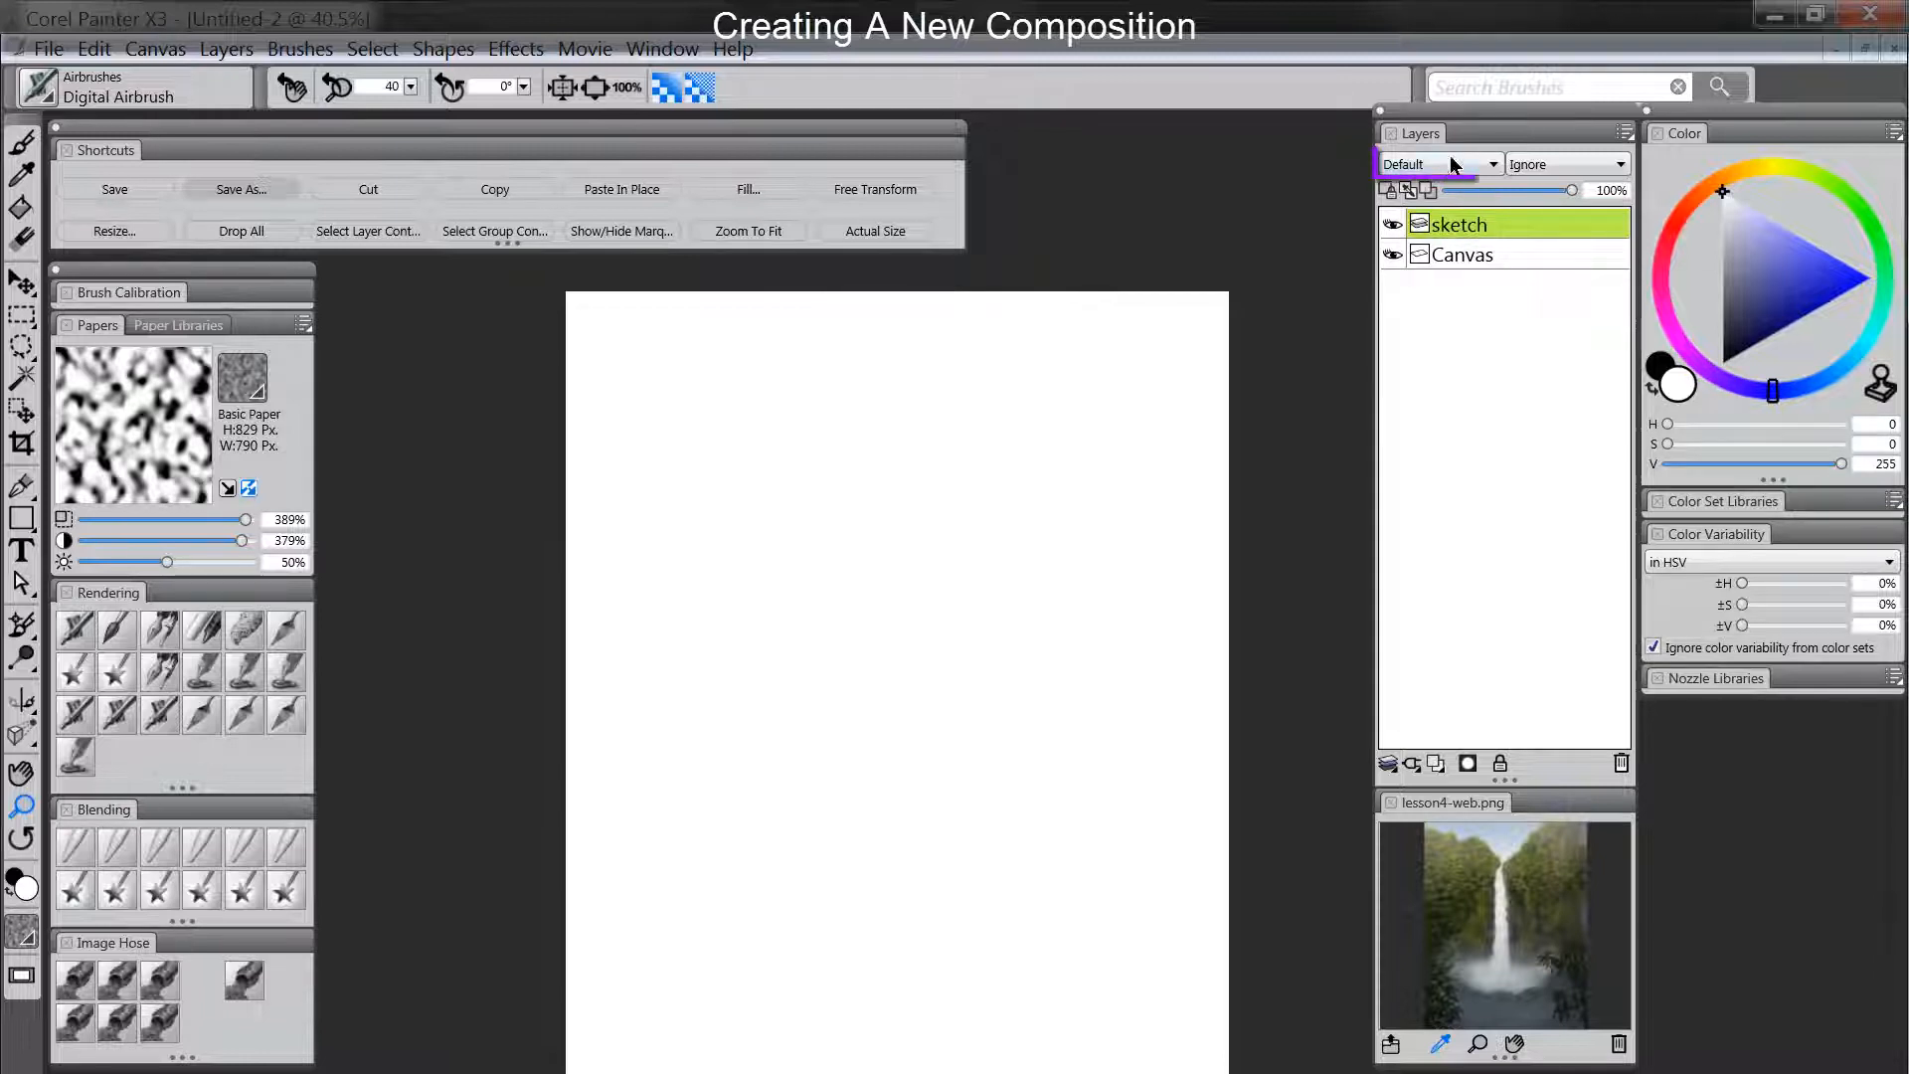
pyautogui.click(1454, 165)
pyautogui.click(1500, 332)
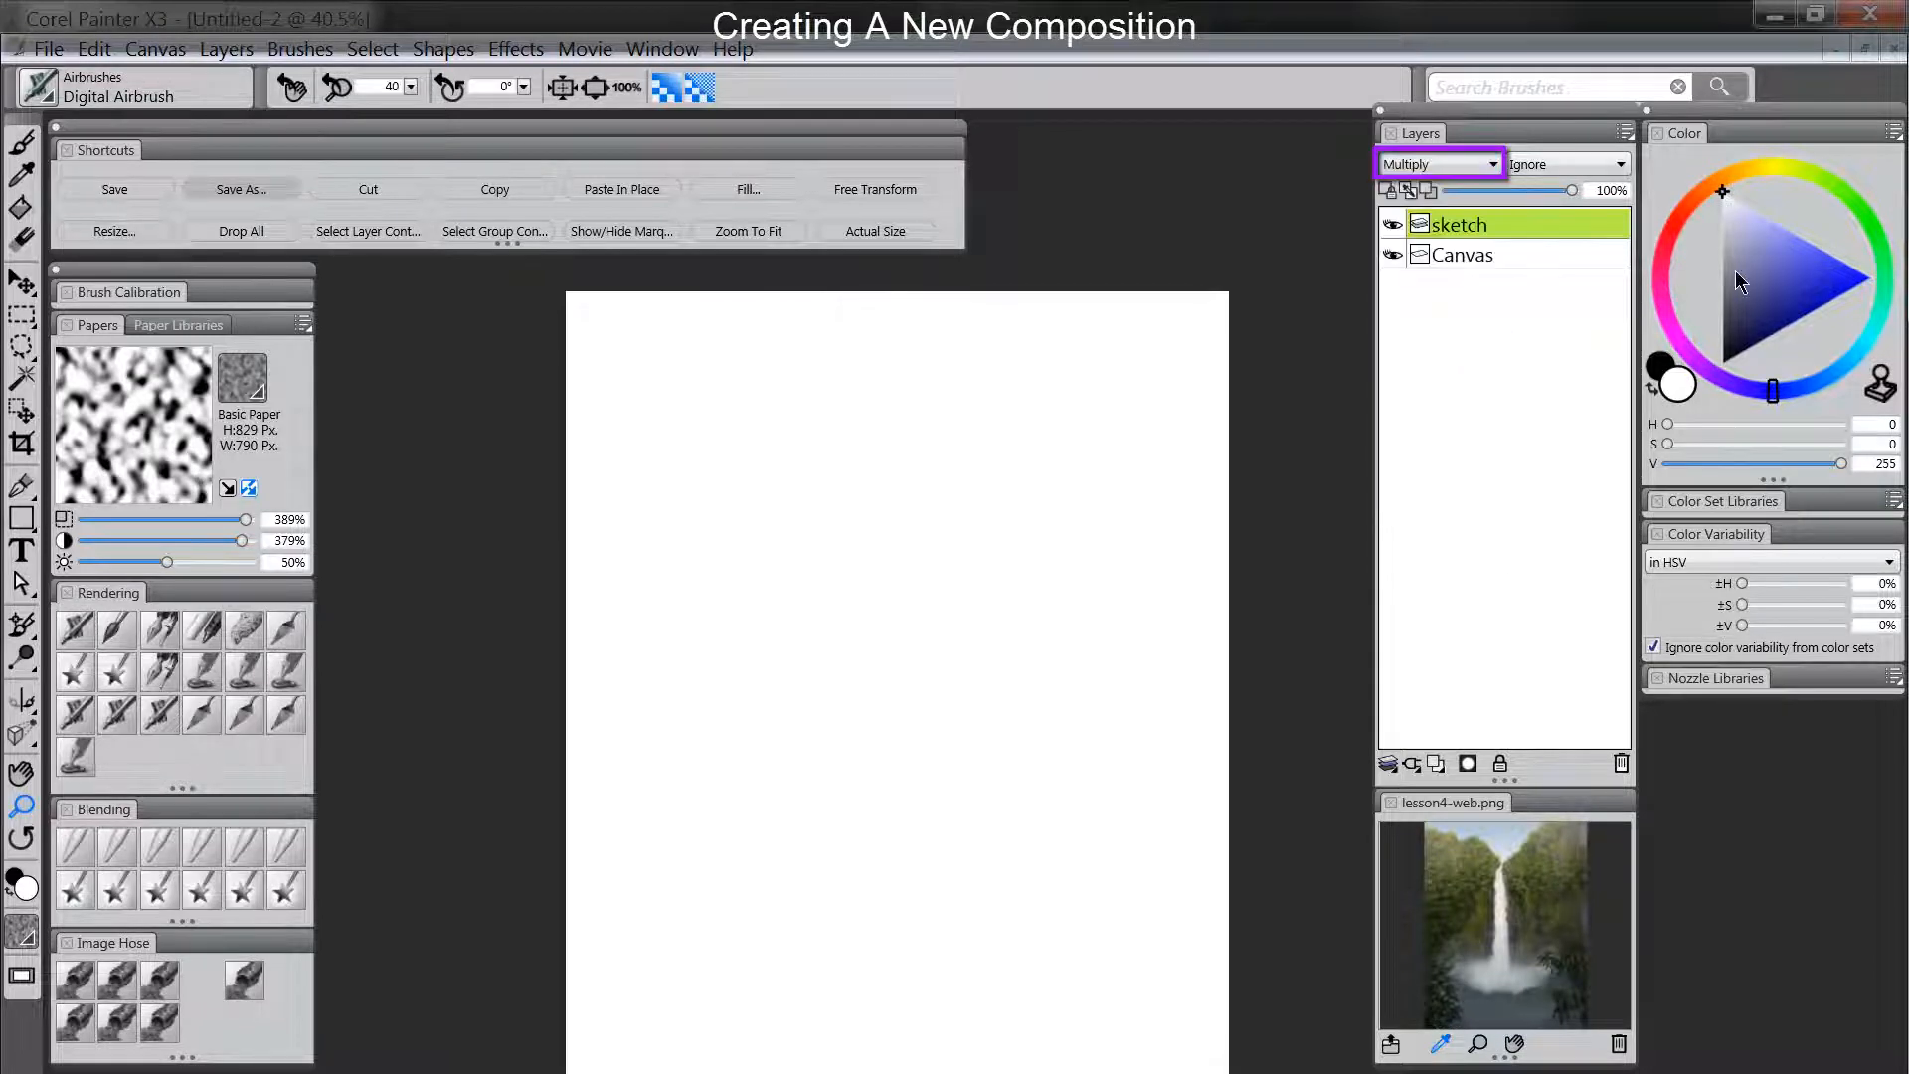
# Sketch the V-shaped cliff line across the upper canvas in dark green with the Detail Oils Brush.
pyautogui.moveTo(1737, 275); pyautogui.dragTo(1723, 286)
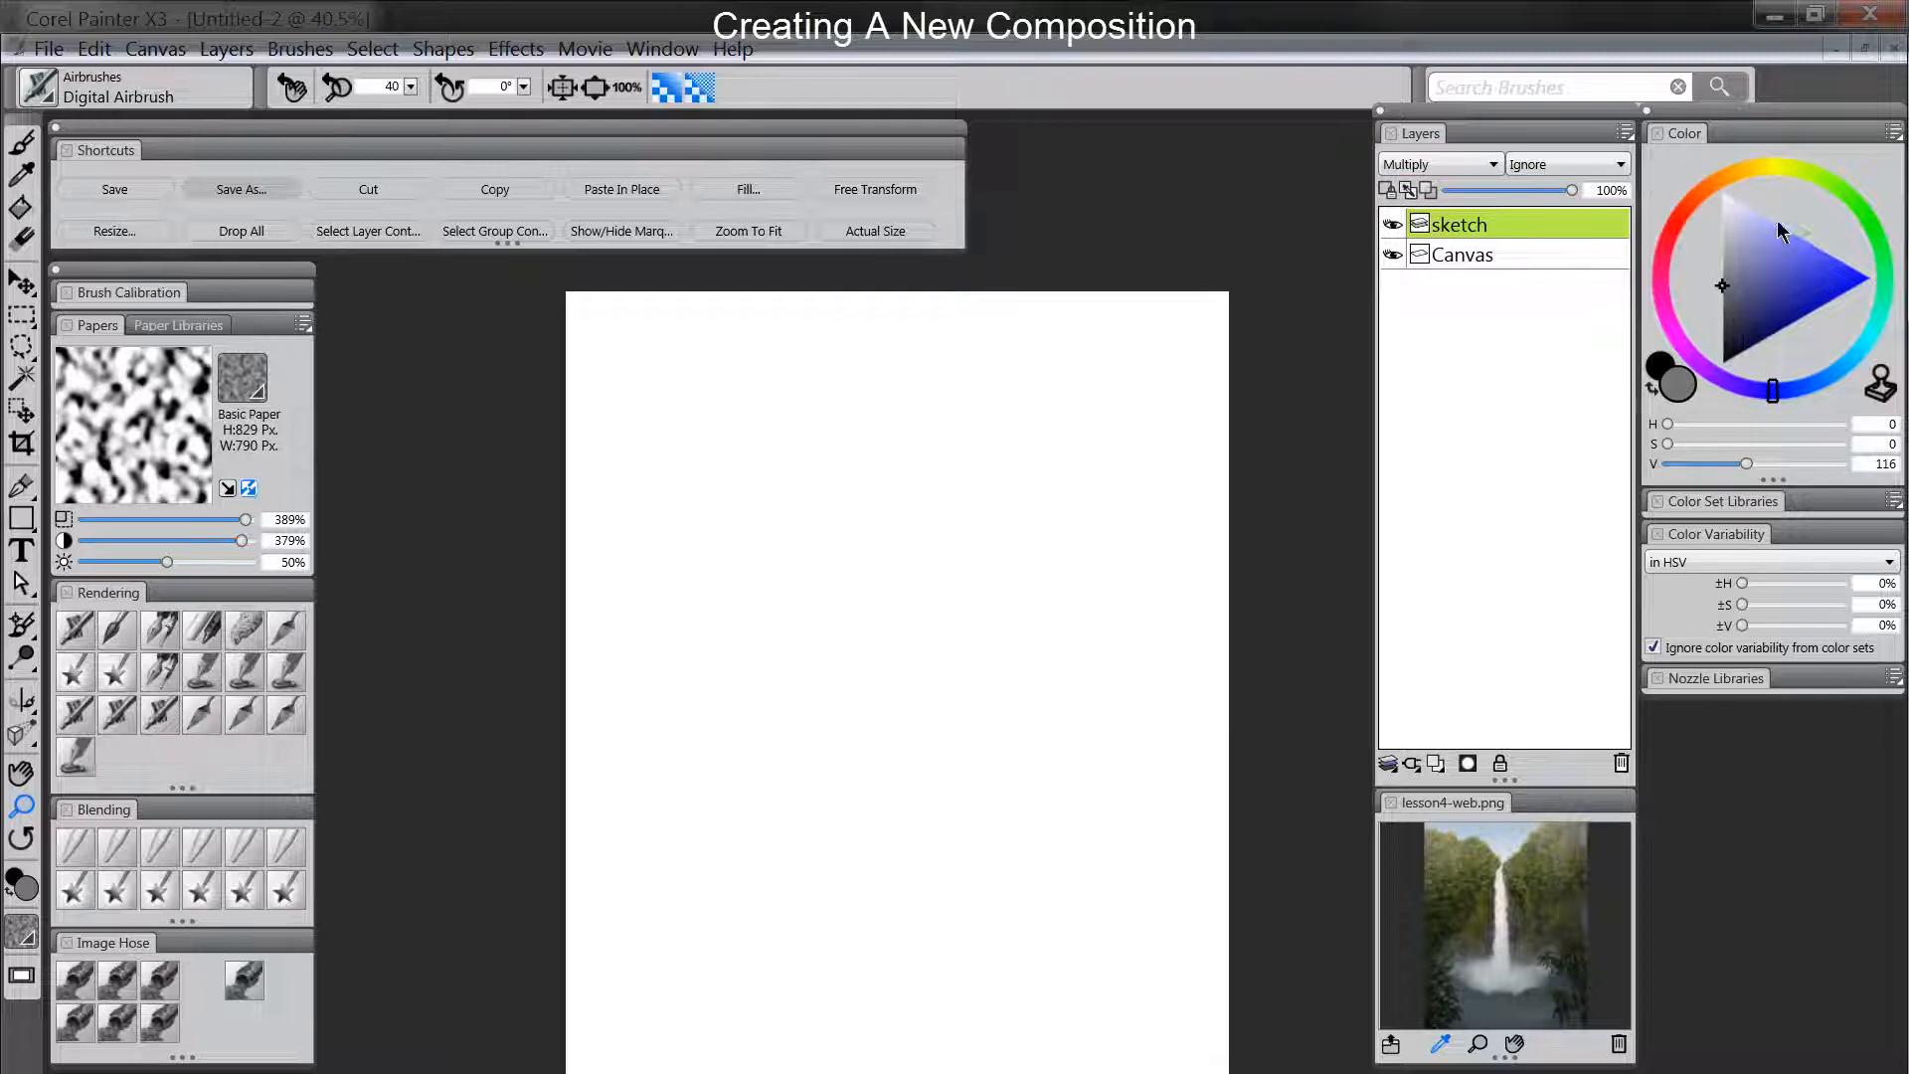
pyautogui.click(1694, 203)
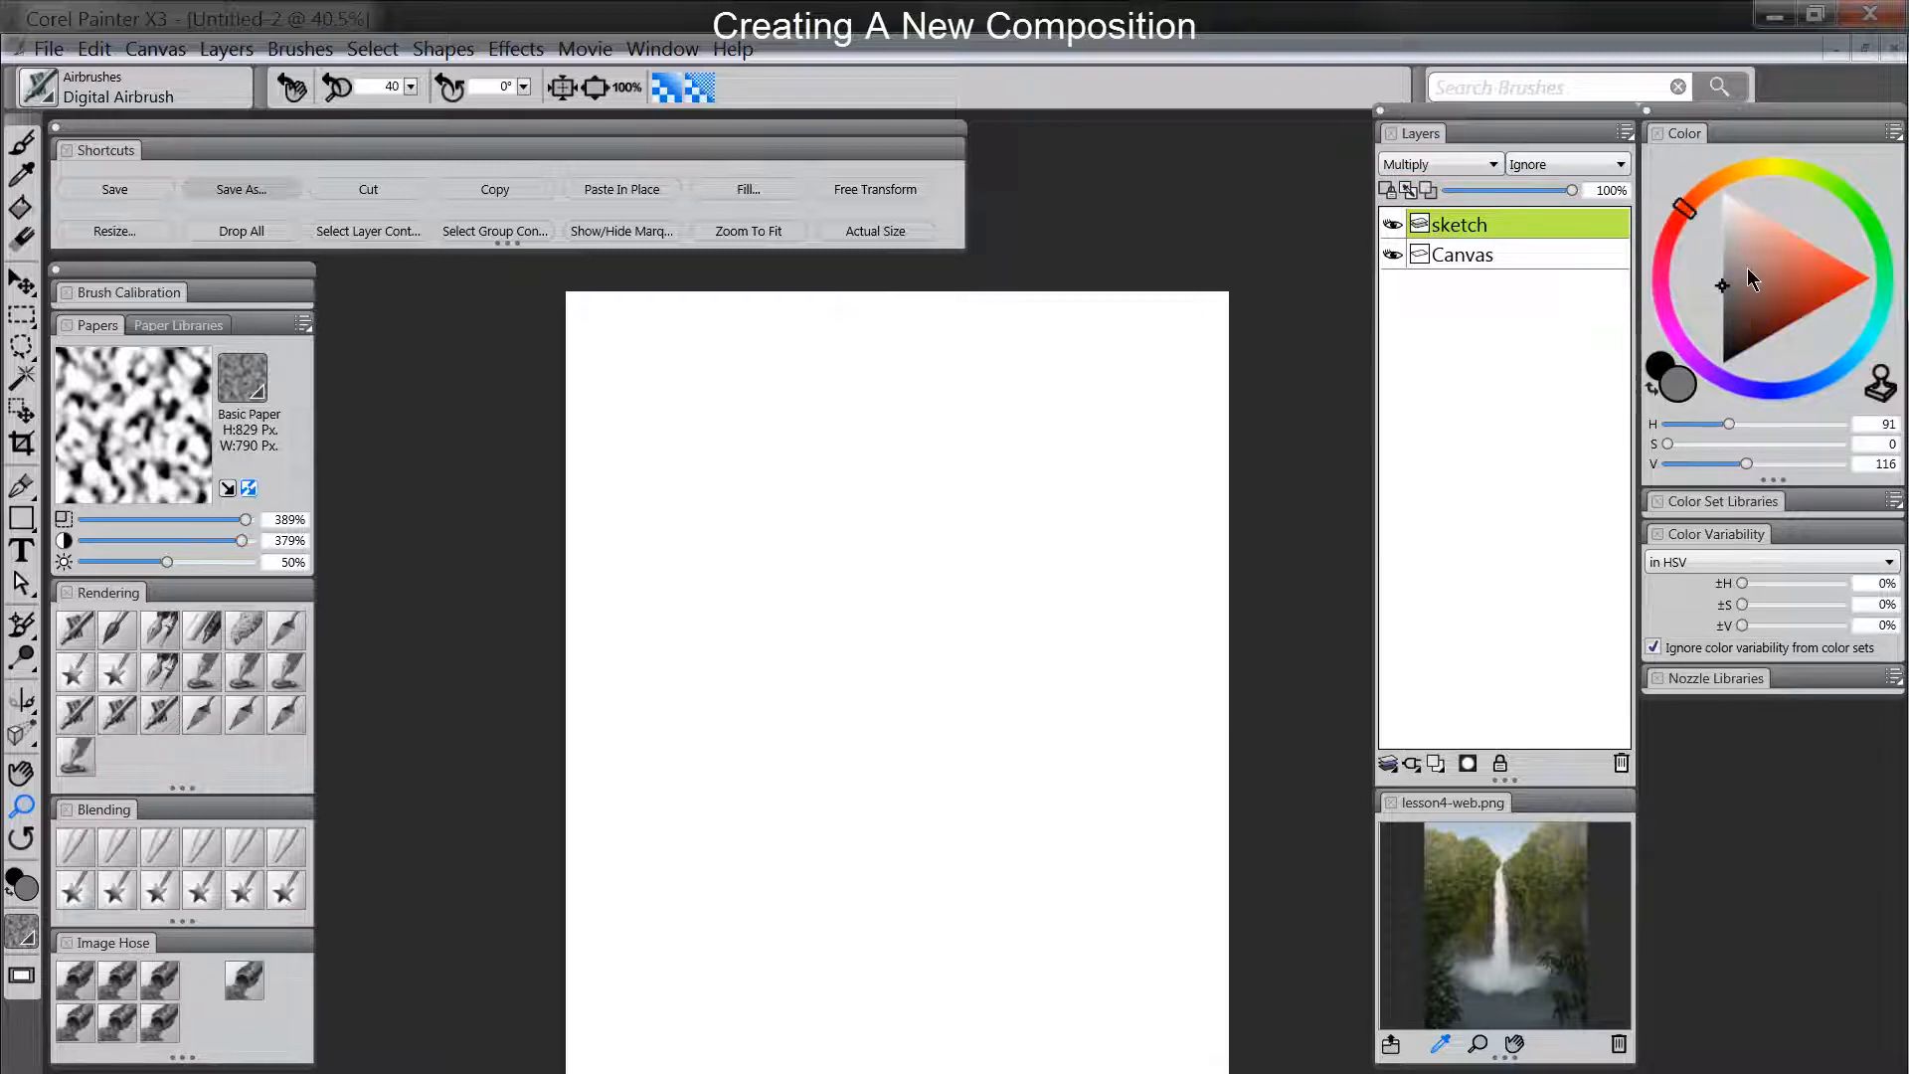
pyautogui.click(1801, 317)
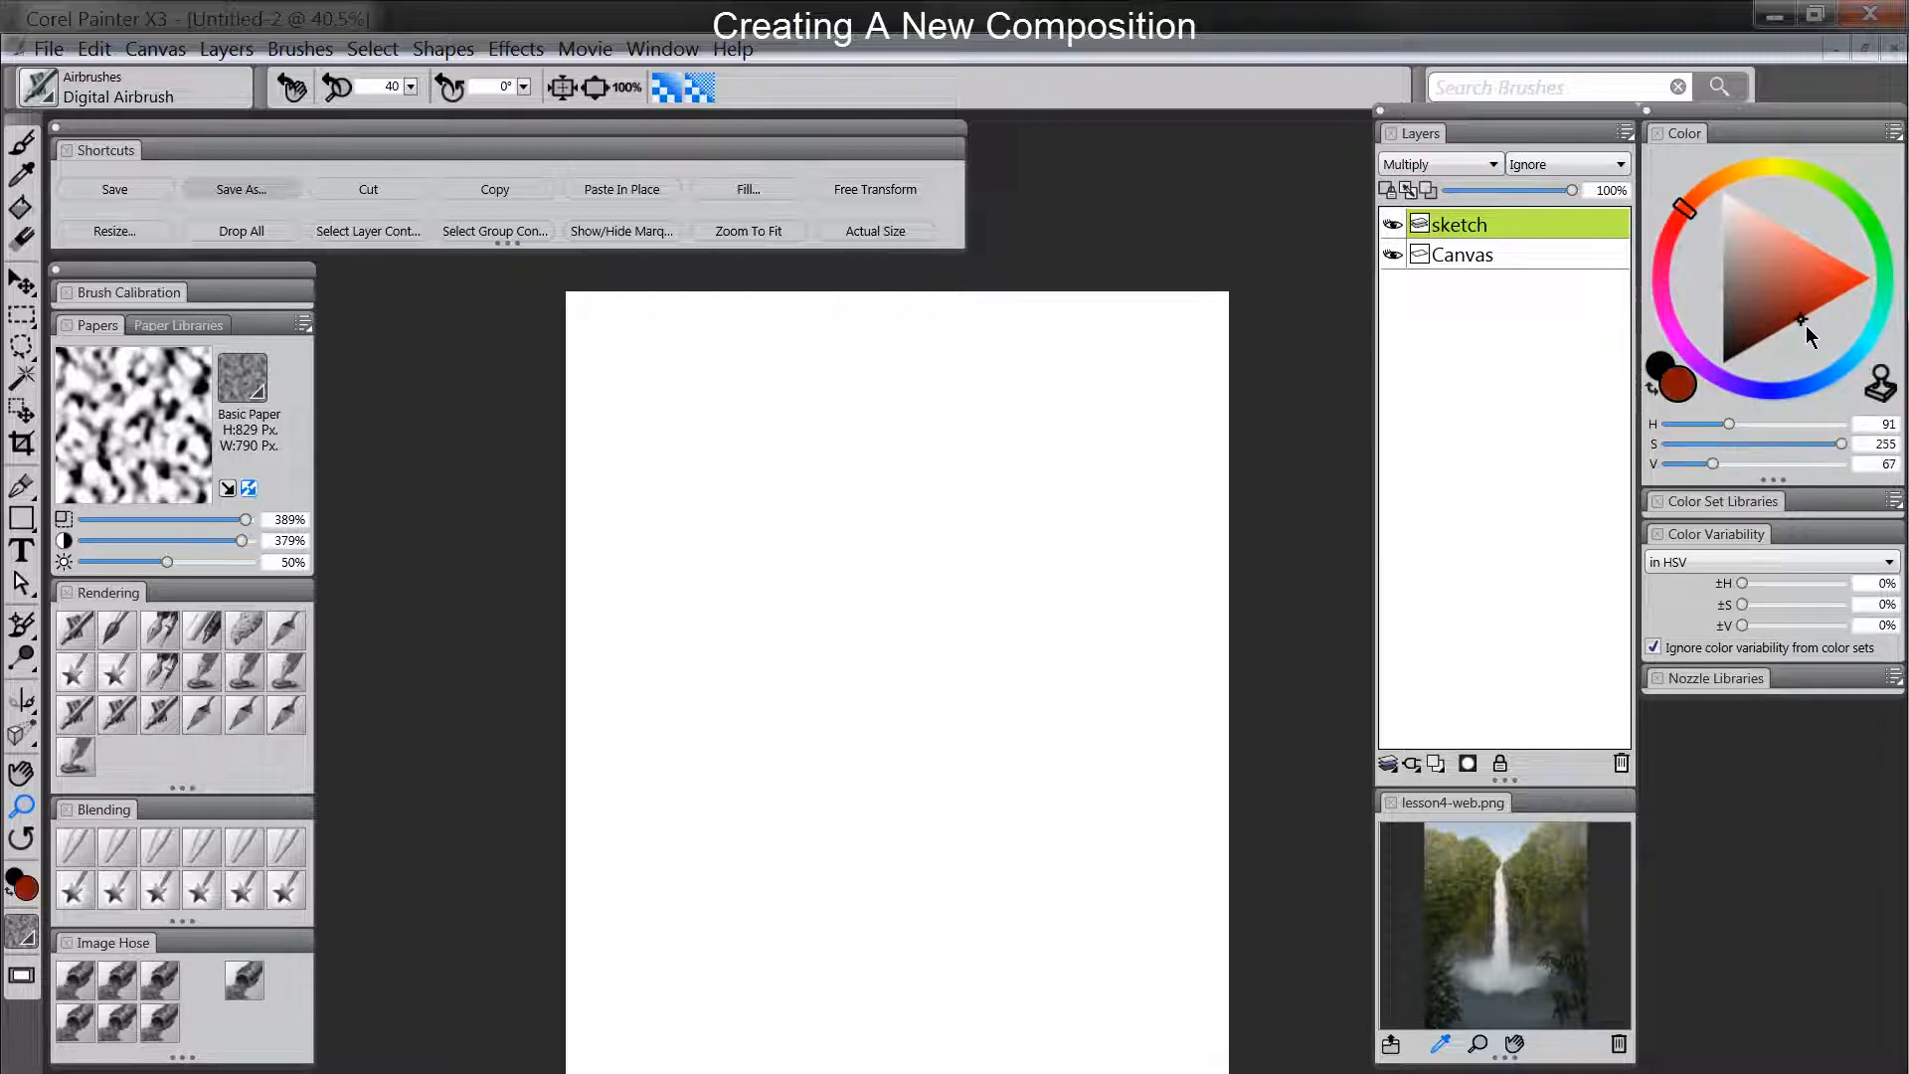
pyautogui.click(1861, 211)
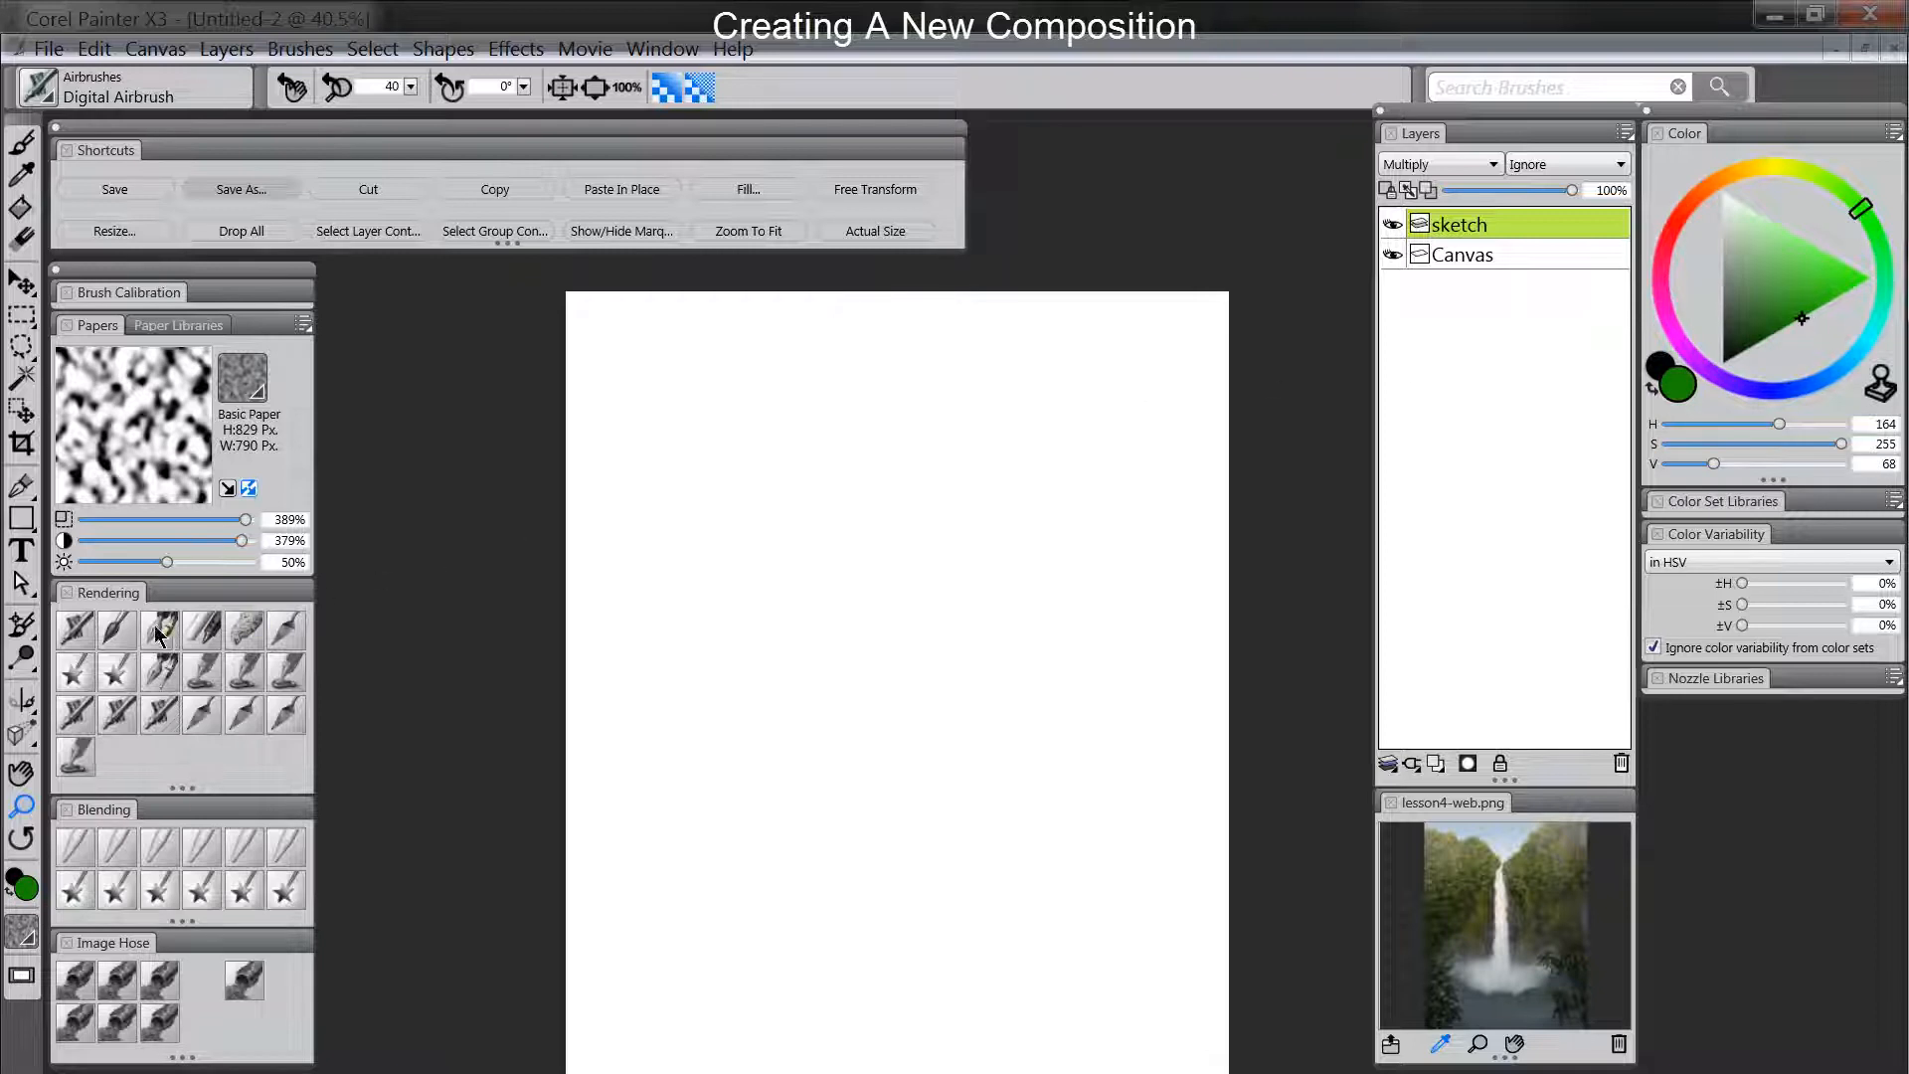
pyautogui.click(115, 630)
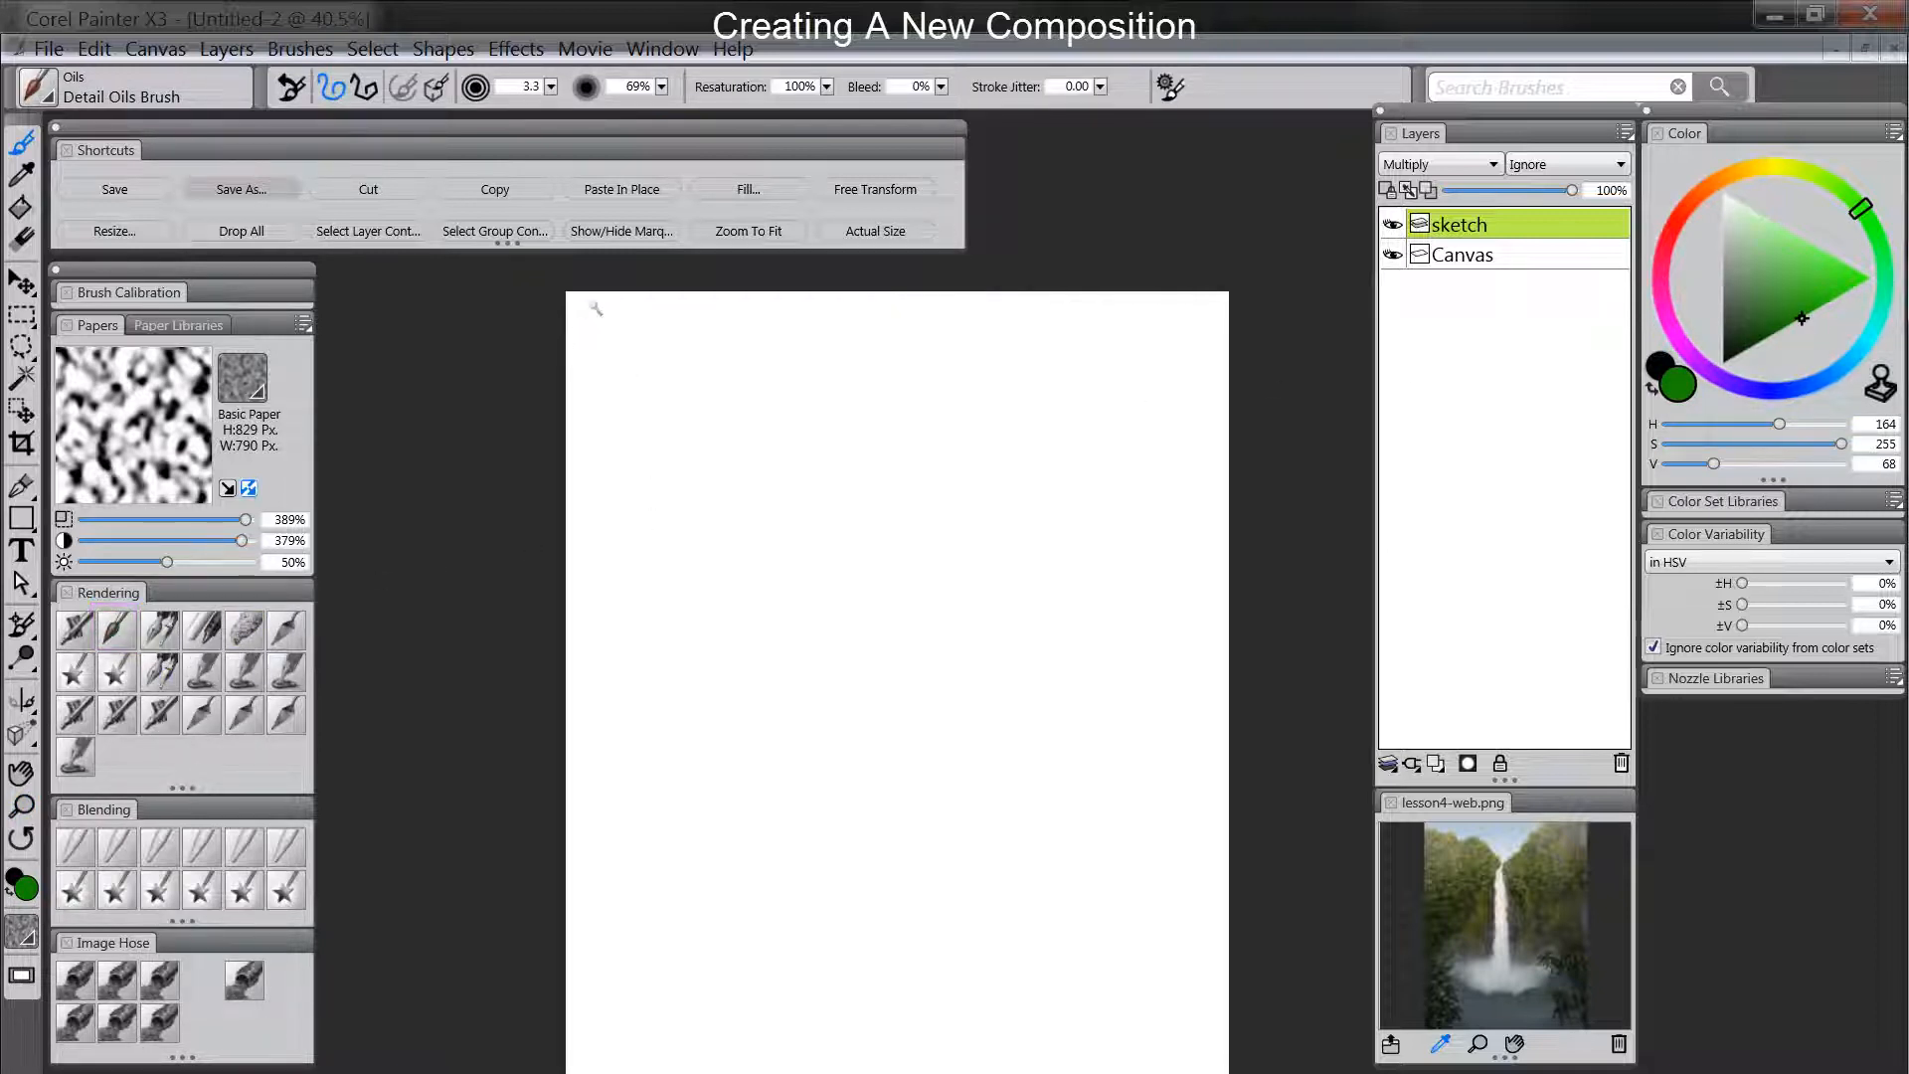
pyautogui.moveTo(702, 359)
pyautogui.mouseDown()
pyautogui.moveTo(840, 393)
pyautogui.moveTo(888, 431)
pyautogui.moveTo(916, 499)
pyautogui.moveTo(997, 404)
pyautogui.mouseUp()
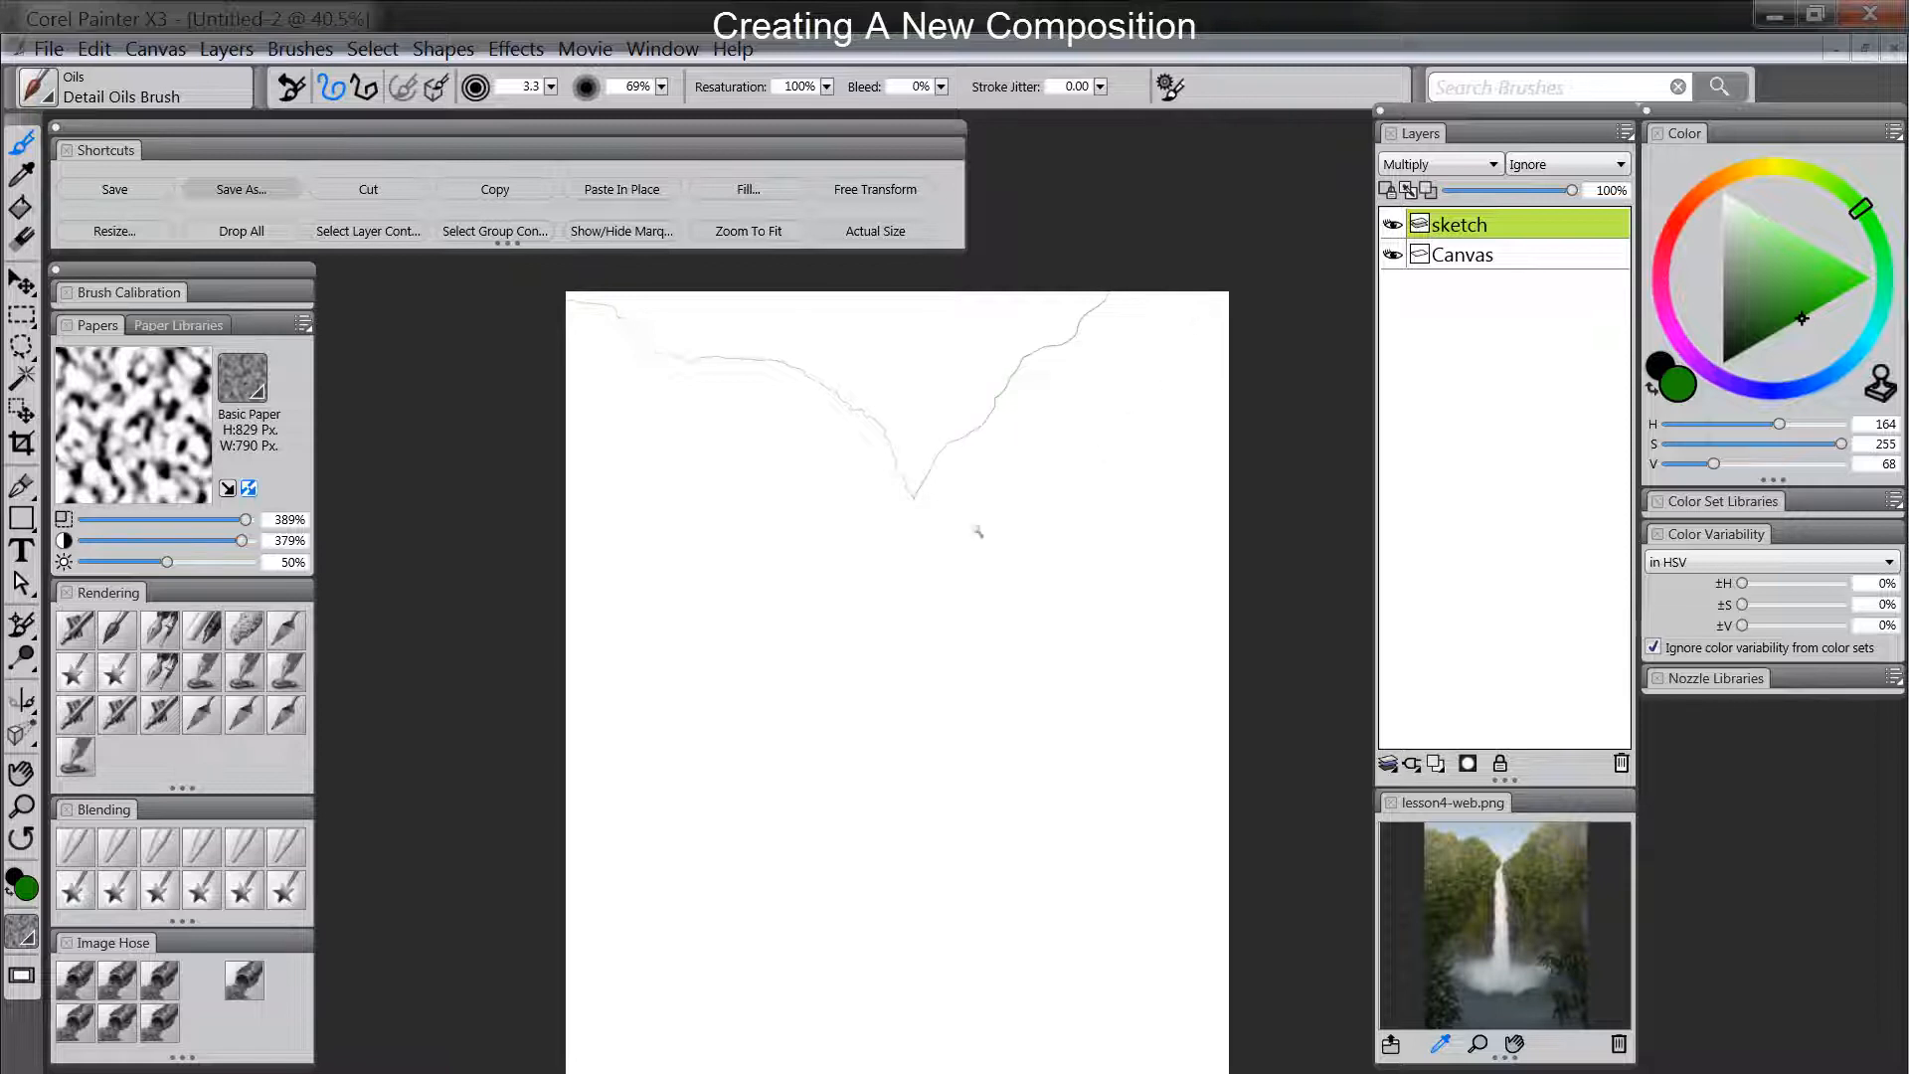
# Sketch the waterfall's two edges, the splash at its base and the surrounding pool outline in dark blue.
pyautogui.click(1847, 374)
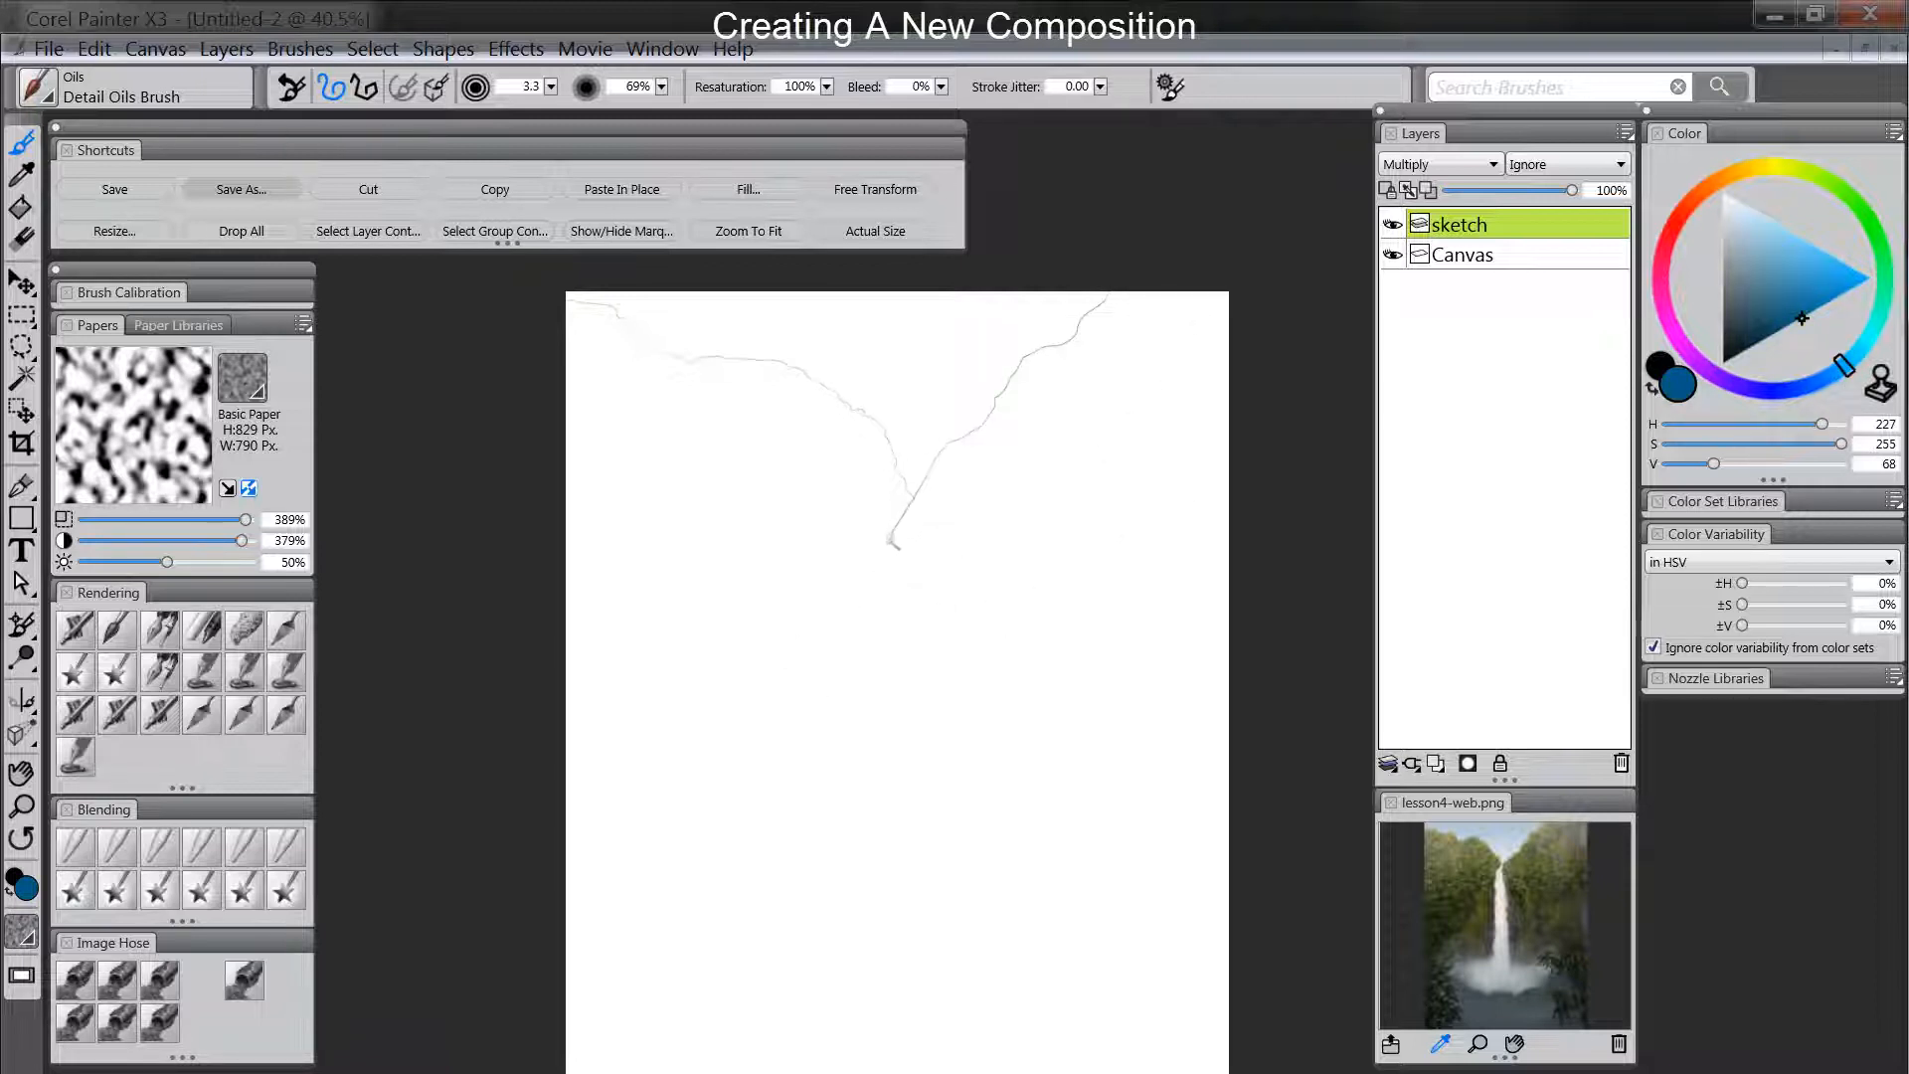
pyautogui.moveTo(883, 563); pyautogui.dragTo(881, 602)
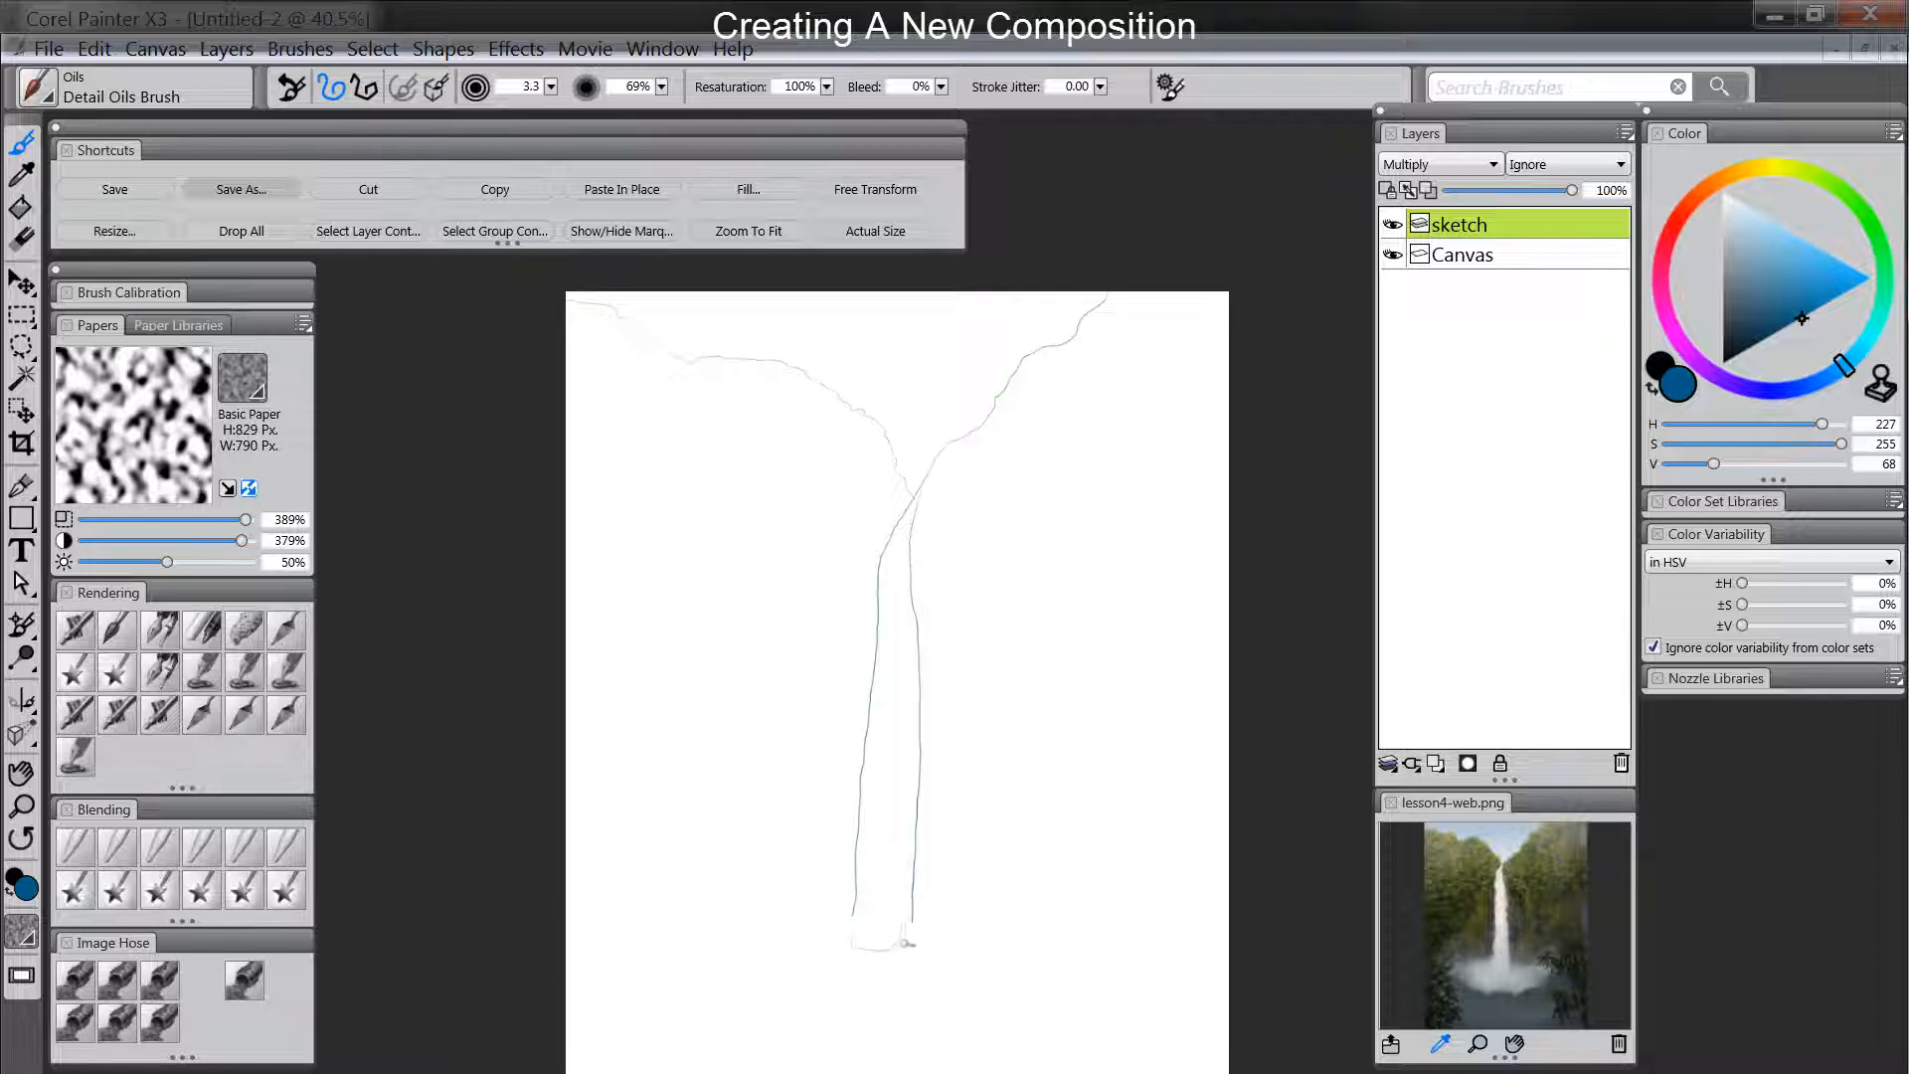
pyautogui.moveTo(863, 937); pyautogui.dragTo(839, 940)
pyautogui.moveTo(847, 1011); pyautogui.dragTo(991, 1007)
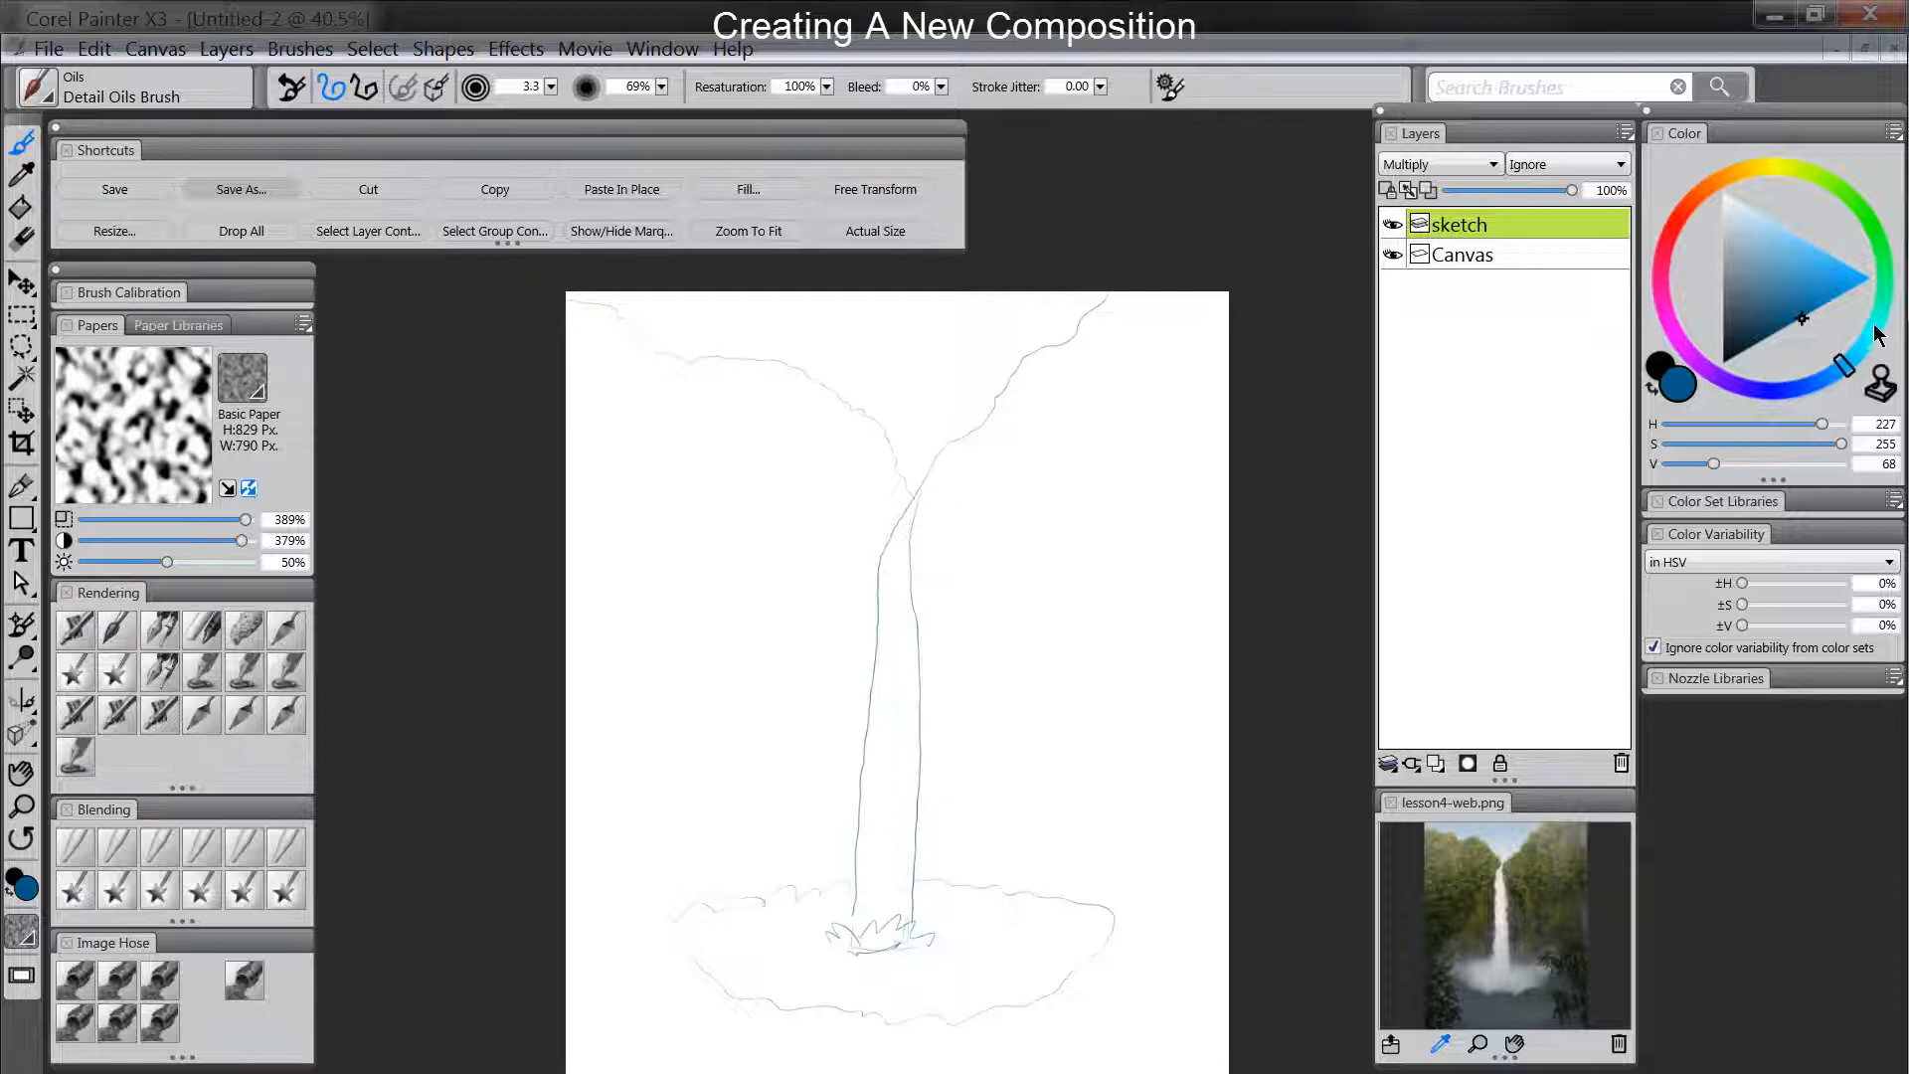
# Sketch zigzag foliage in yellow-green along both sides of the pool in the lower canvas.
pyautogui.click(1822, 189)
pyautogui.click(1840, 289)
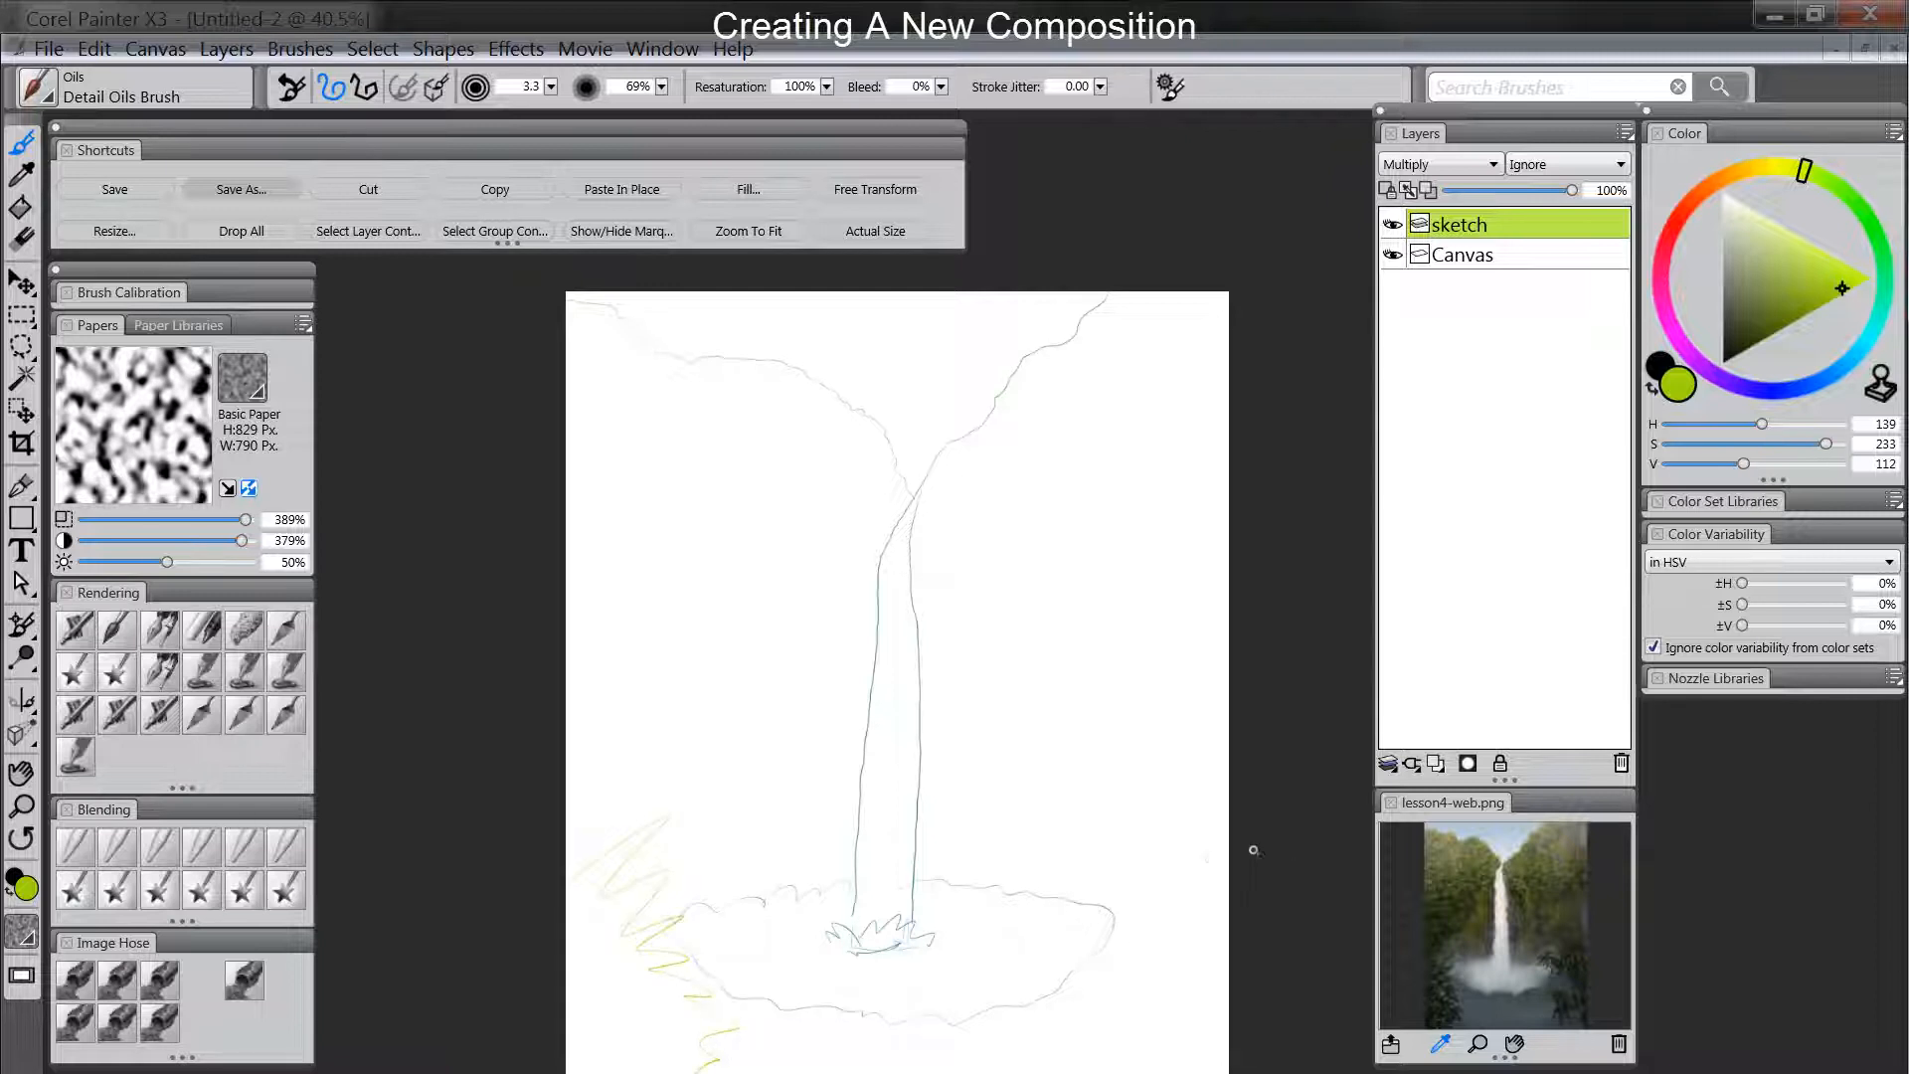
pyautogui.moveTo(1211, 855); pyautogui.dragTo(1184, 890)
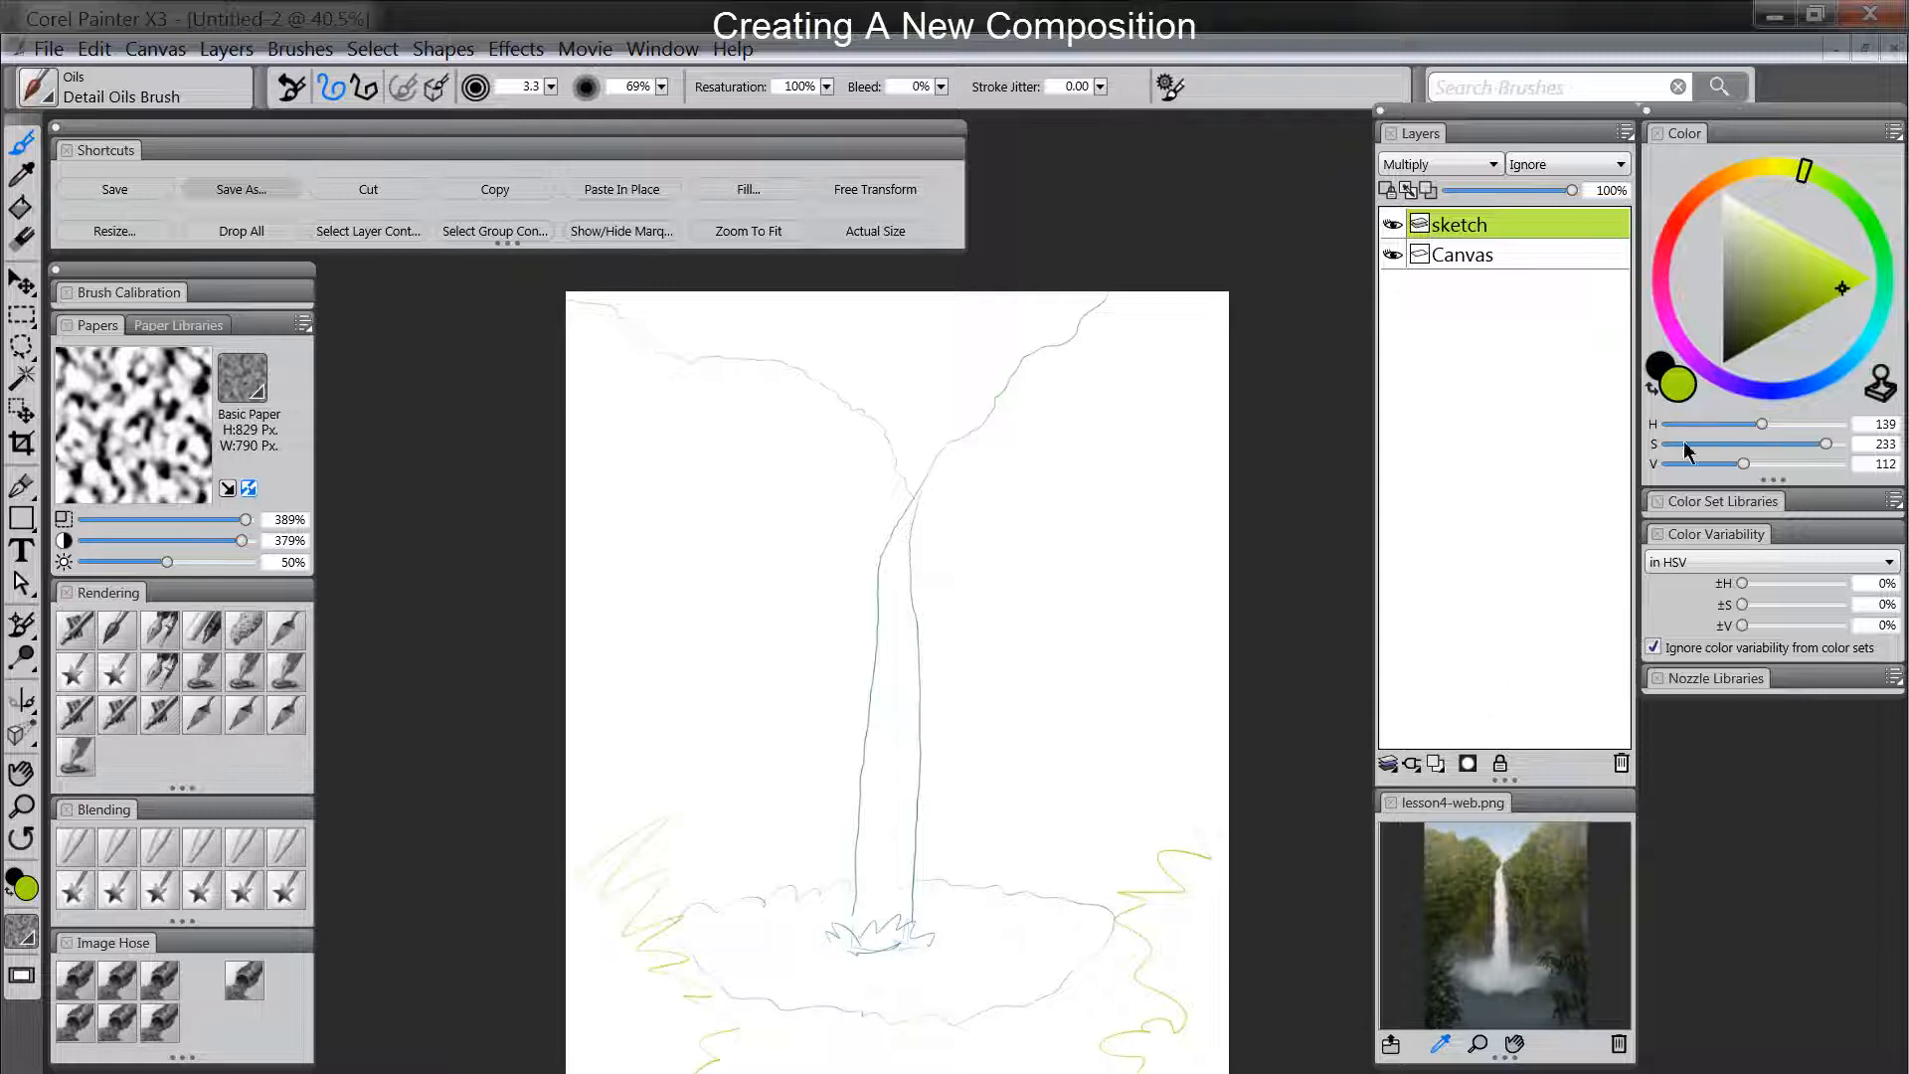
# Sketch the lower rock slopes on both sides of the waterfall in orange.
pyautogui.moveTo(1760, 184); pyautogui.dragTo(1721, 179)
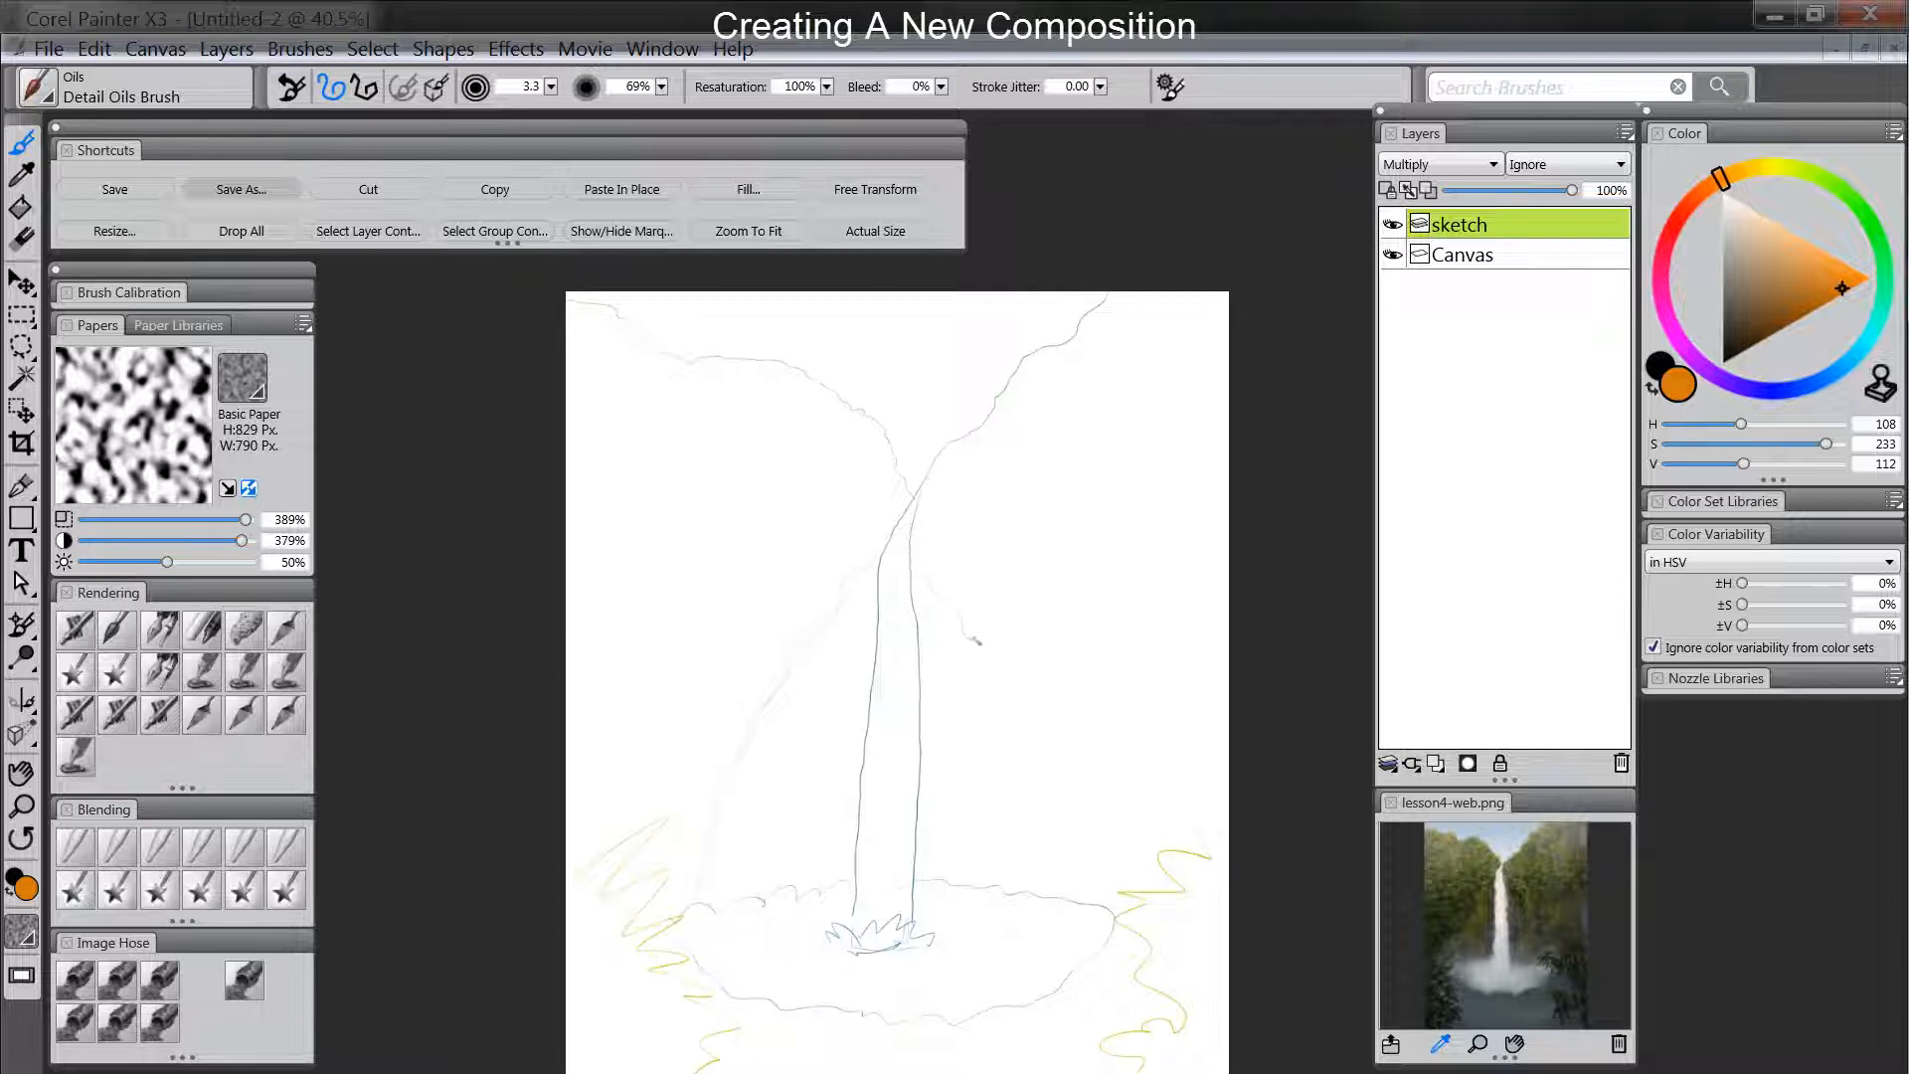
pyautogui.moveTo(1088, 633); pyautogui.dragTo(1275, 676)
# Outline an angular rock face on the right-hand cliff in pinkish red and add hatch lines inside it.
pyautogui.click(1667, 264)
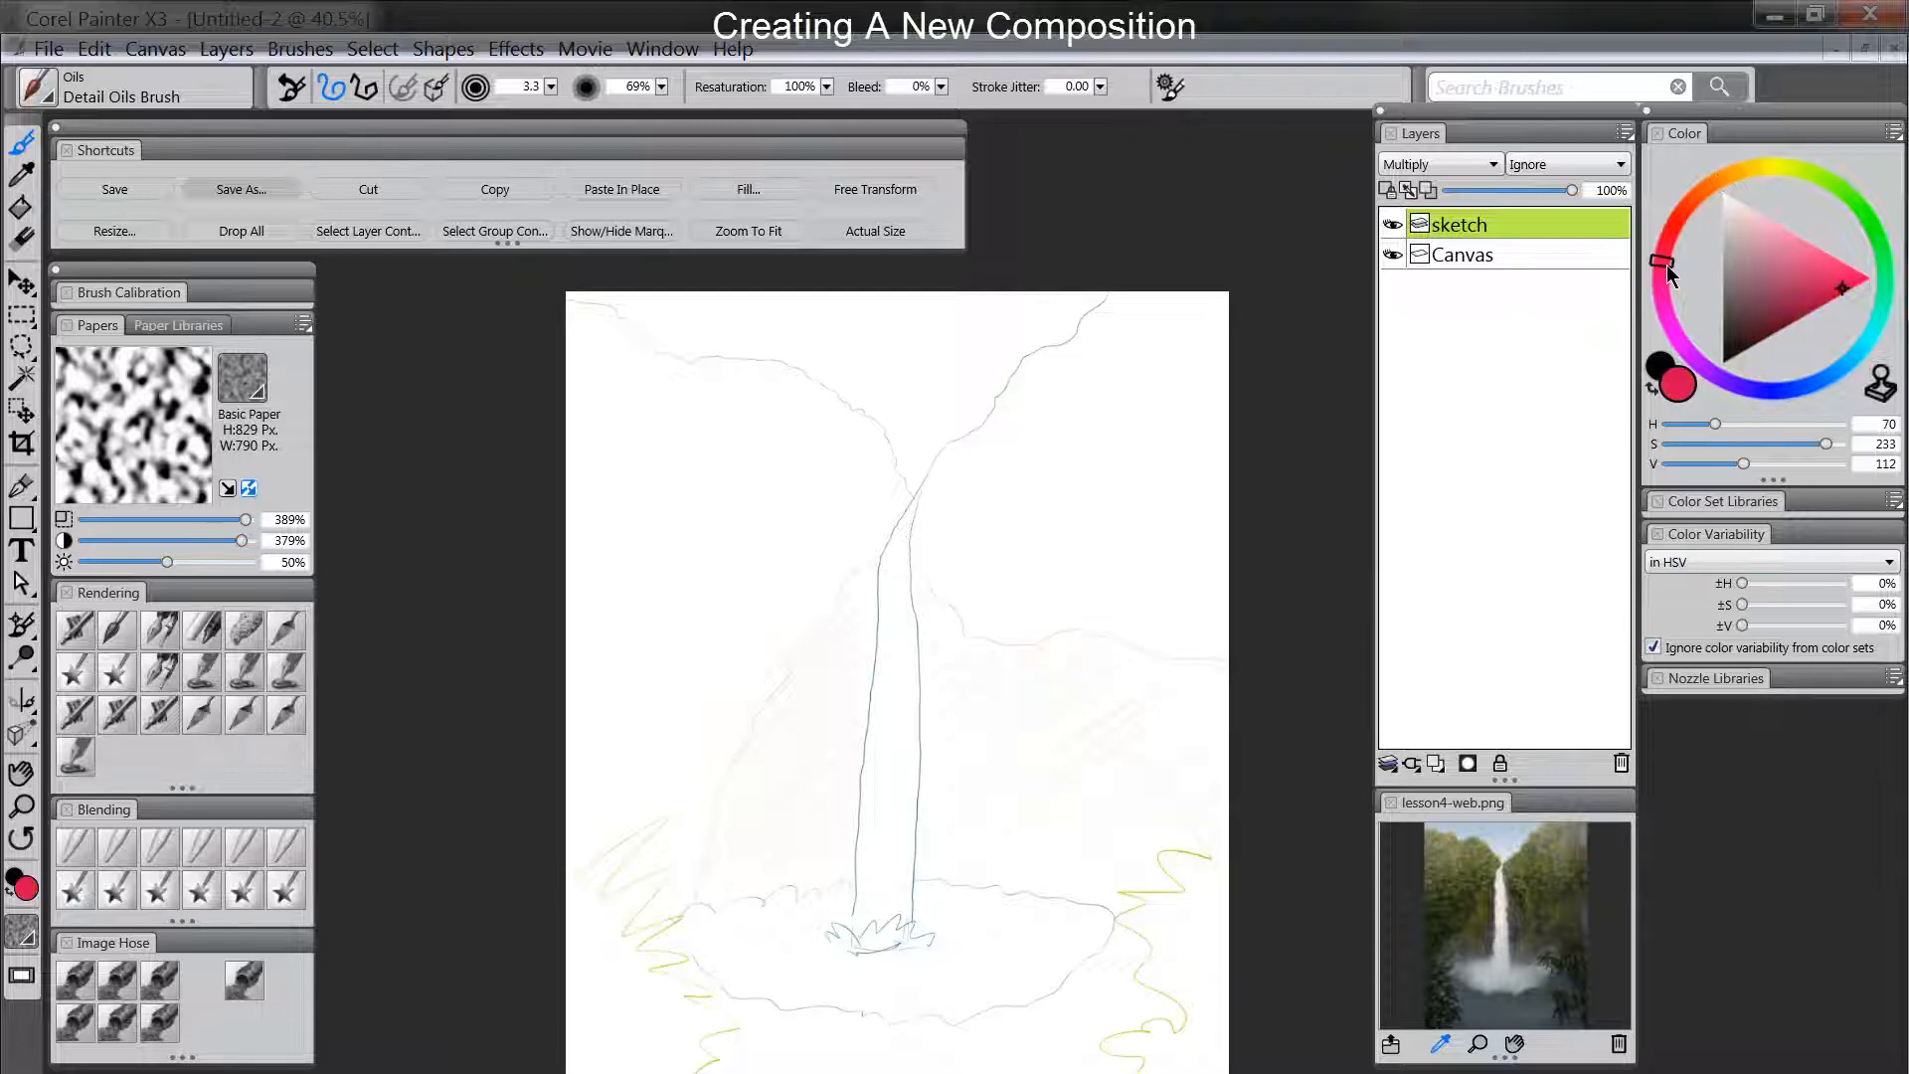
pyautogui.moveTo(1181, 378); pyautogui.dragTo(1049, 443)
pyautogui.moveTo(1088, 554)
pyautogui.mouseDown()
pyautogui.moveTo(1168, 532)
pyautogui.moveTo(1203, 373)
pyautogui.mouseUp()
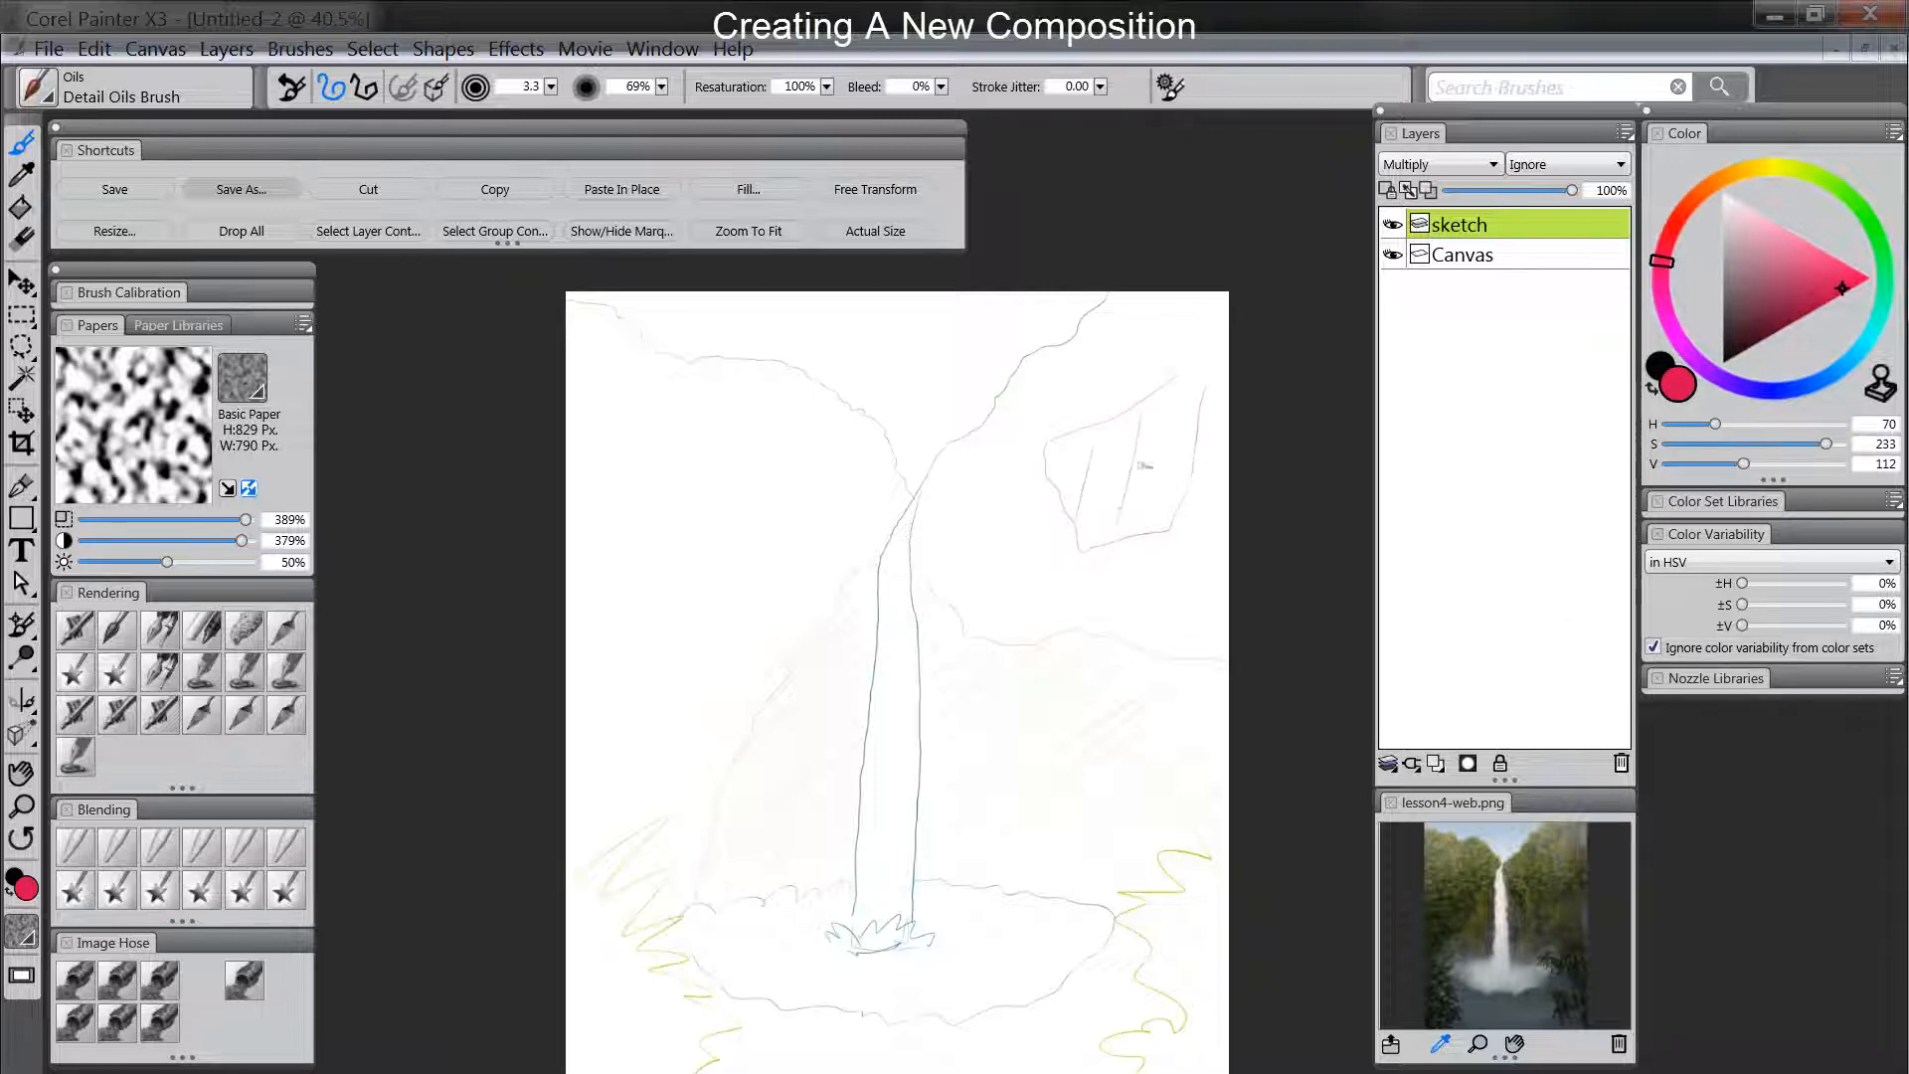
pyautogui.moveTo(1170, 456); pyautogui.dragTo(1158, 532)
# Lower the sketch layer's opacity to 56% and add a layer named "cliffs" beneath it.
pyautogui.moveTo(1545, 196); pyautogui.dragTo(1513, 197)
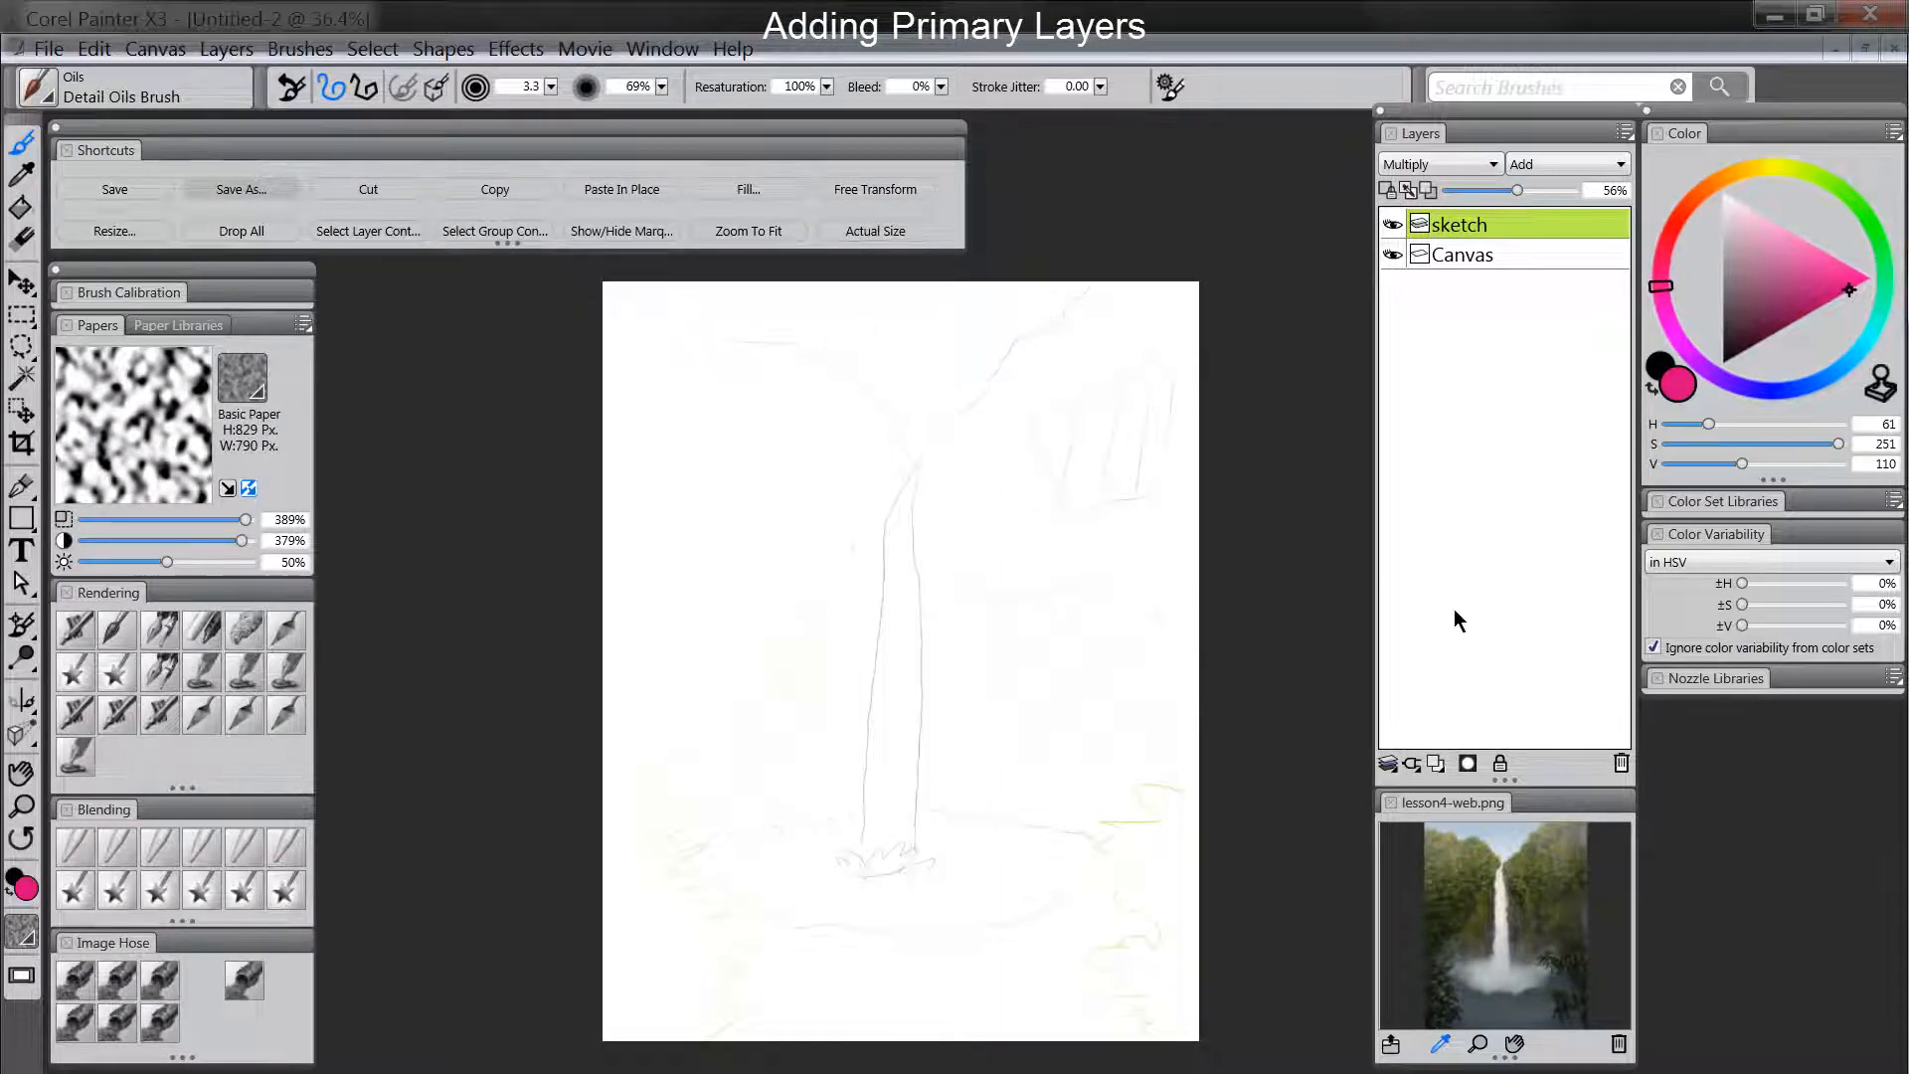
pyautogui.click(1435, 762)
pyautogui.moveTo(1473, 230)
pyautogui.mouseDown()
pyautogui.moveTo(1478, 276)
pyautogui.moveTo(1469, 256)
pyautogui.mouseUp()
pyautogui.doubleClick(1467, 261)
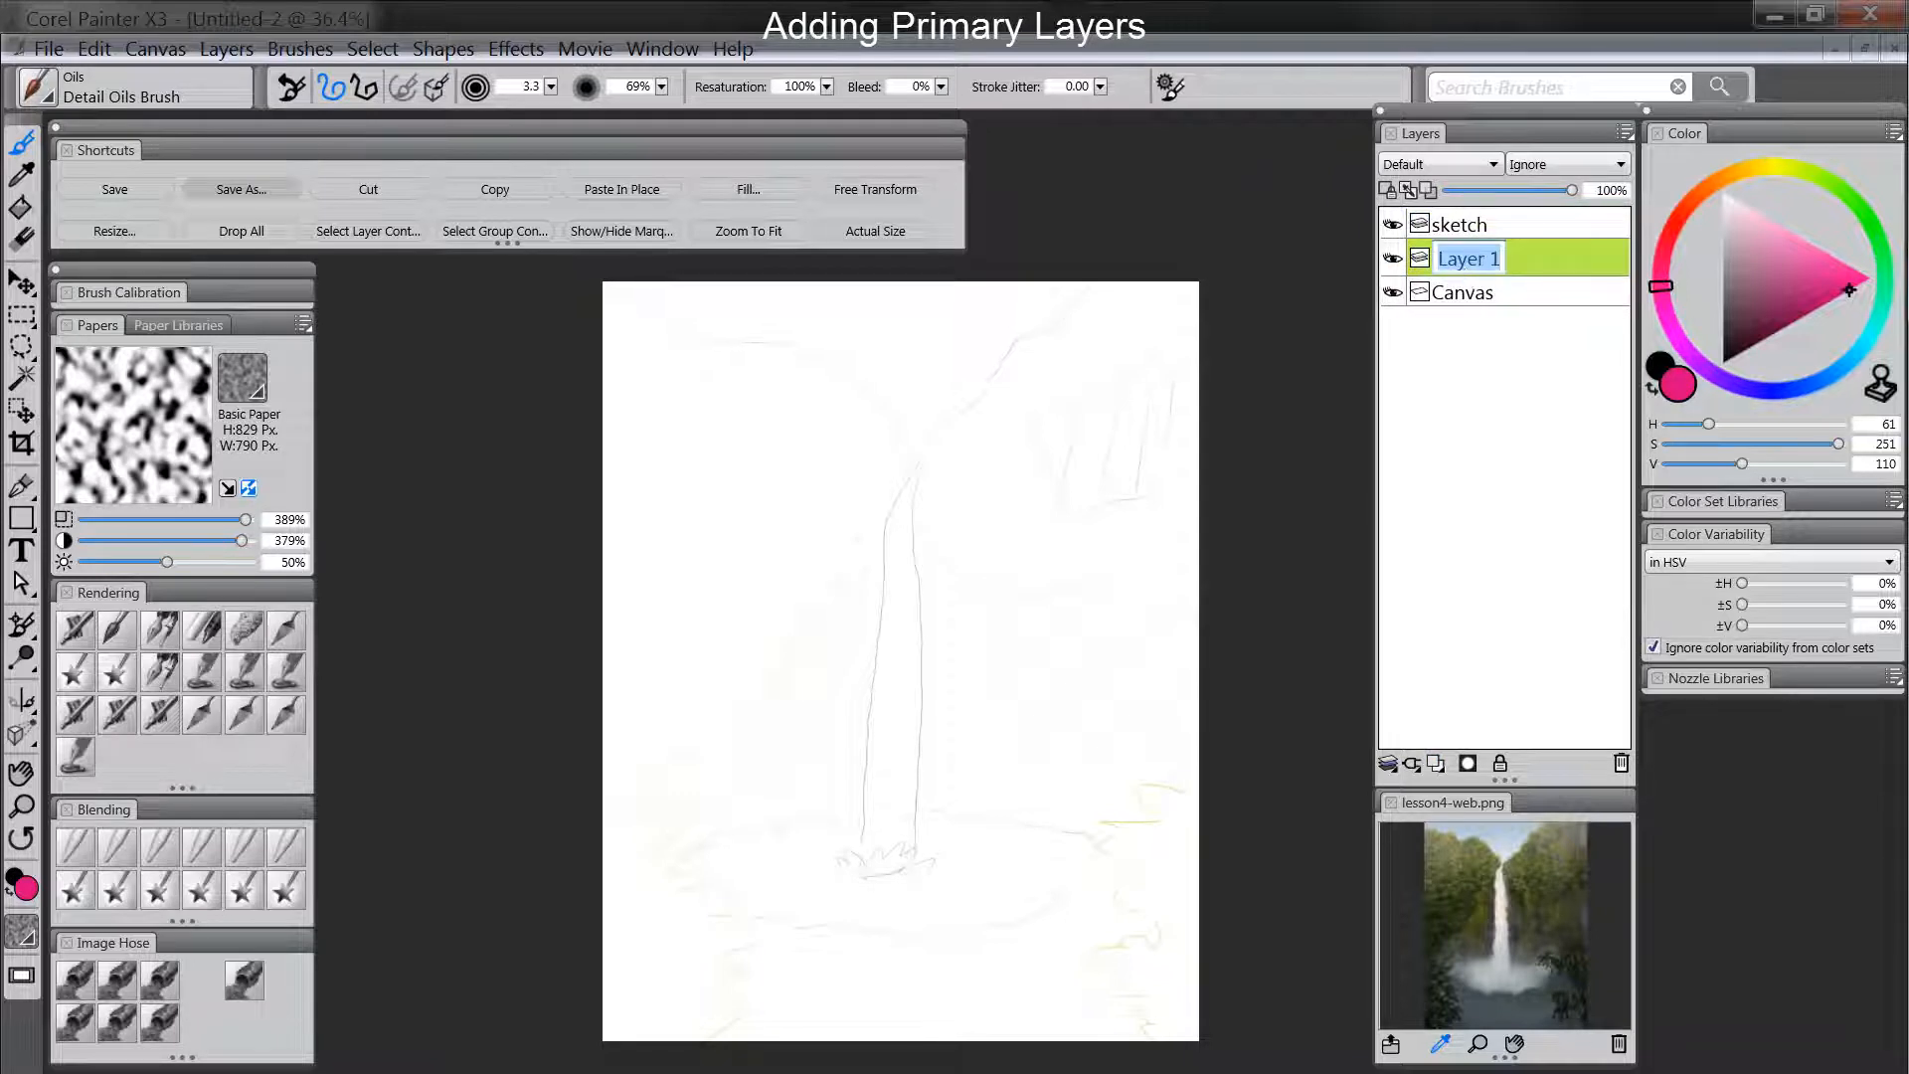
pyautogui.write('cliffs')
pyautogui.press('Return')
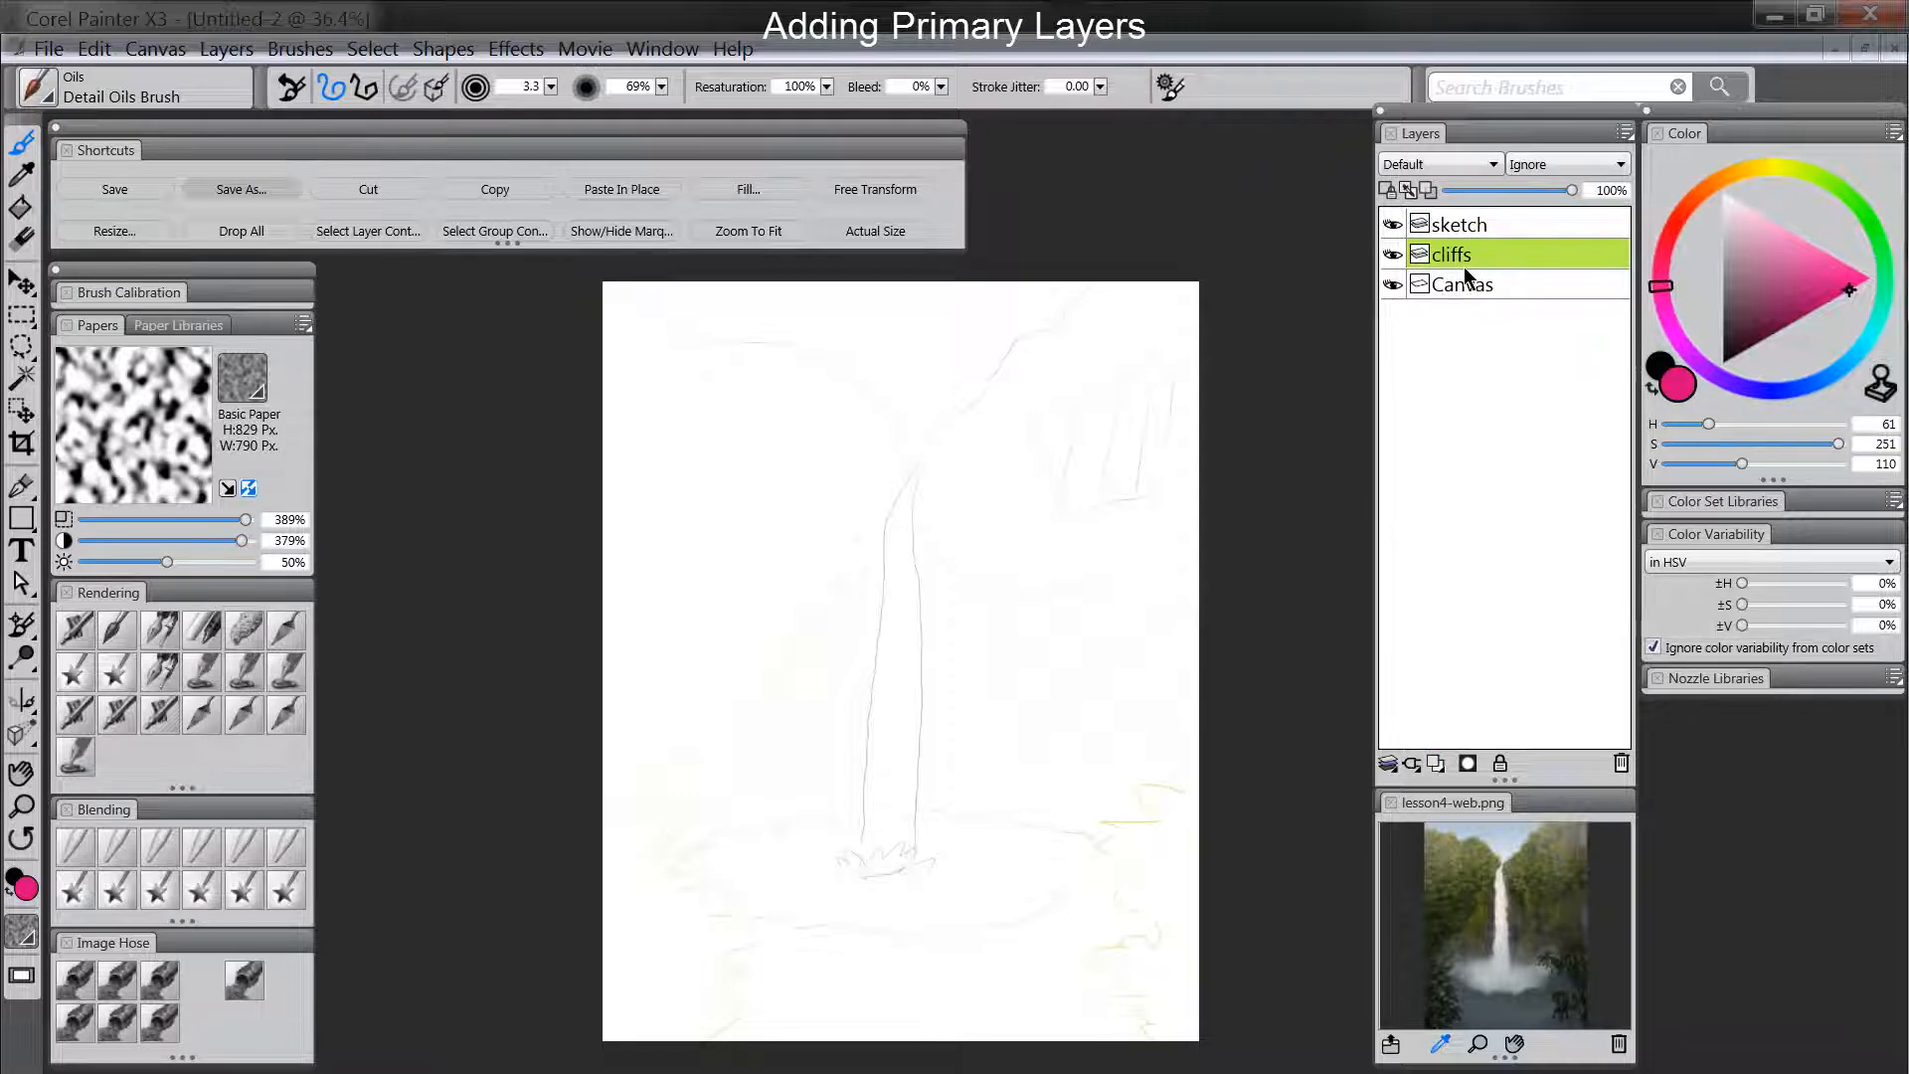
# Block in the cliffs' upper edges and a curved band above the pool in neutral mid grey with the Mountain Knife.
pyautogui.click(1721, 290)
pyautogui.moveTo(1717, 292); pyautogui.dragTo(1718, 287)
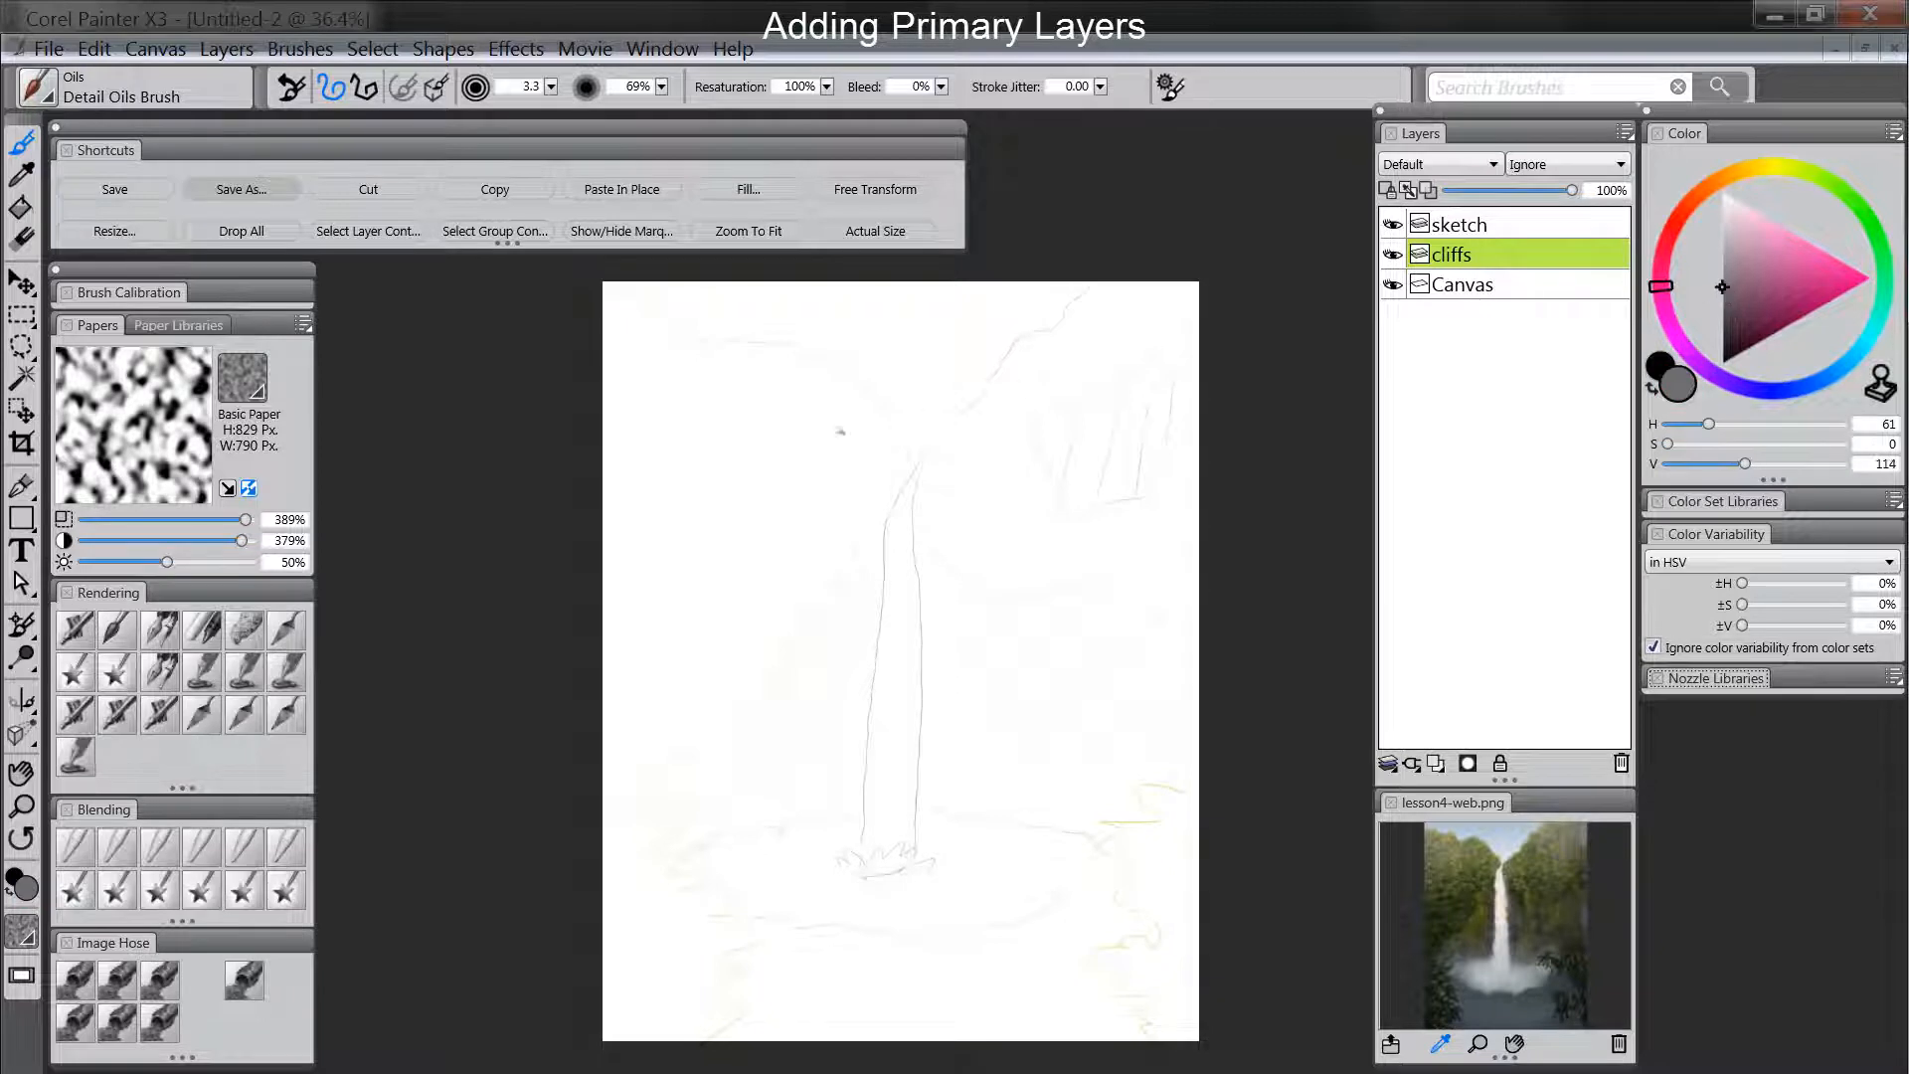
pyautogui.click(285, 714)
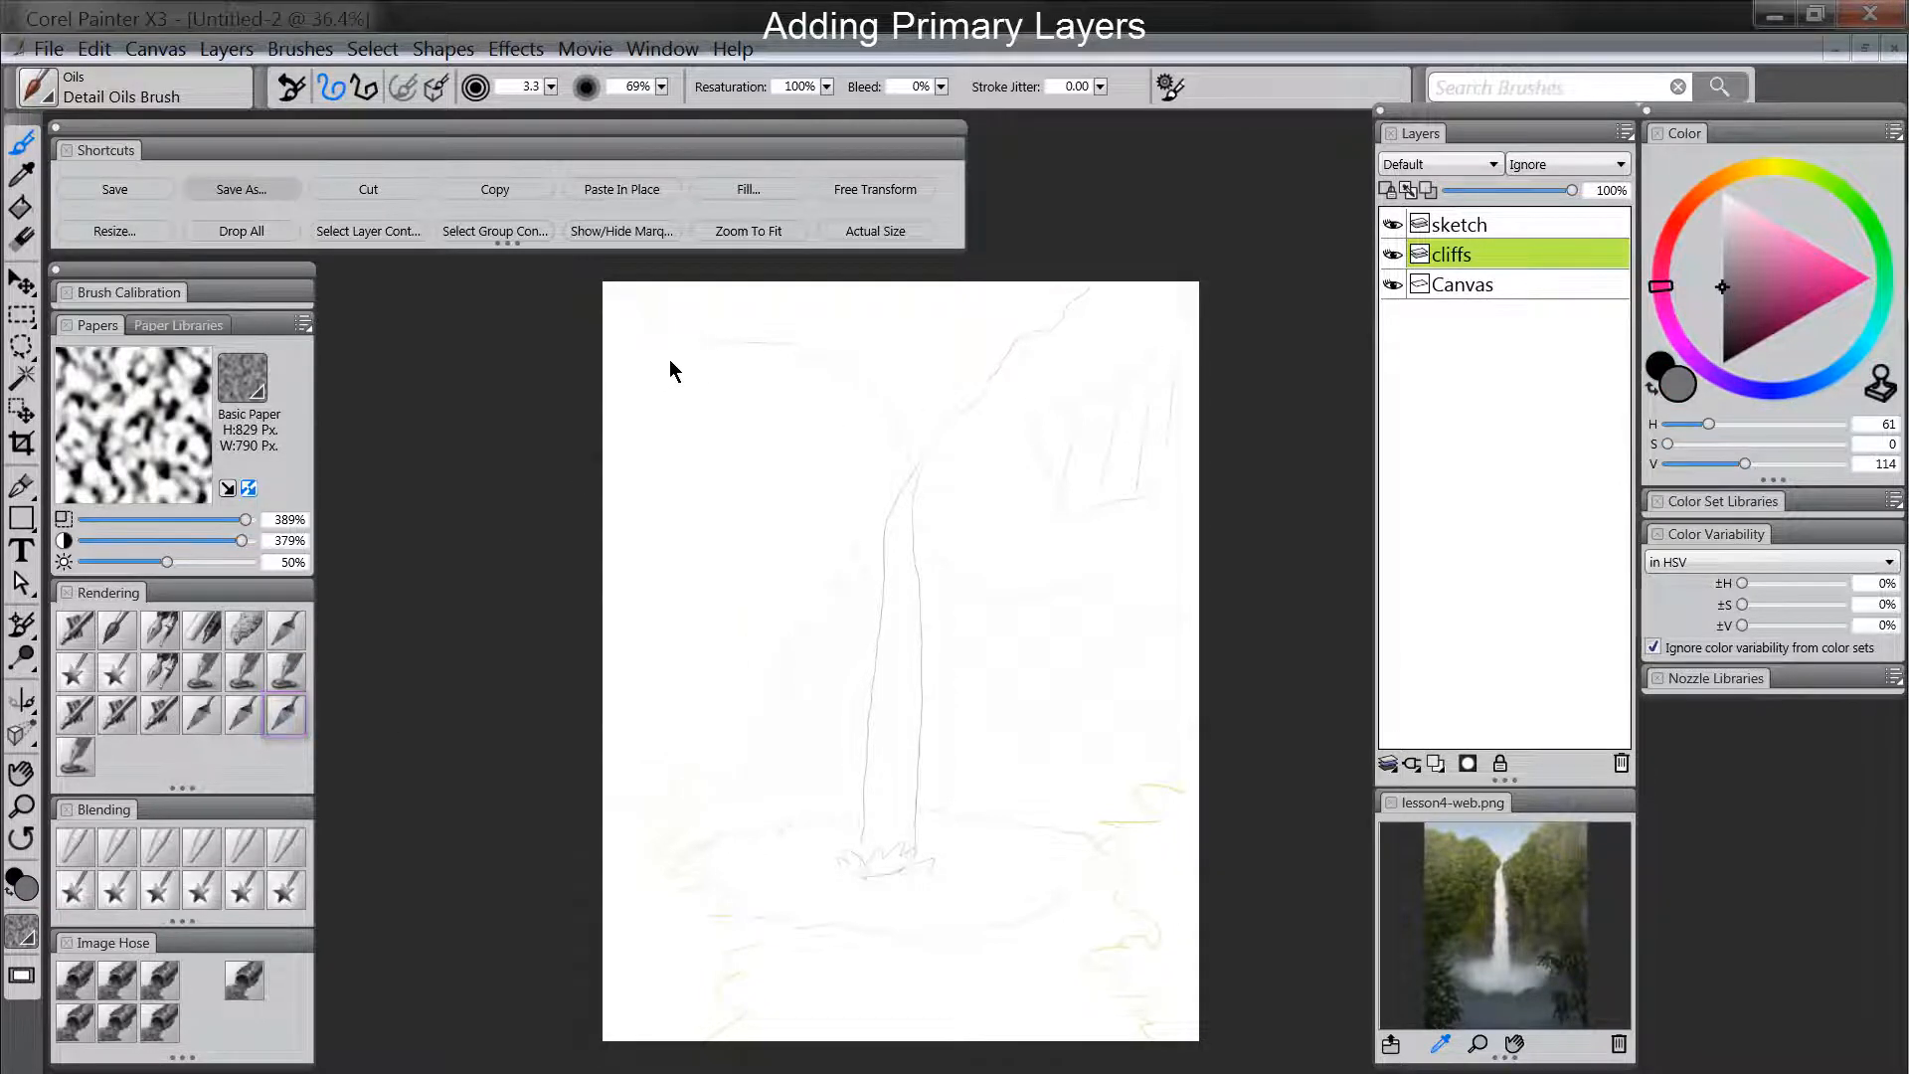
pyautogui.moveTo(634, 346)
pyautogui.mouseDown()
pyautogui.moveTo(644, 378)
pyautogui.moveTo(603, 335)
pyautogui.moveTo(676, 379)
pyautogui.moveTo(826, 408)
pyautogui.mouseUp()
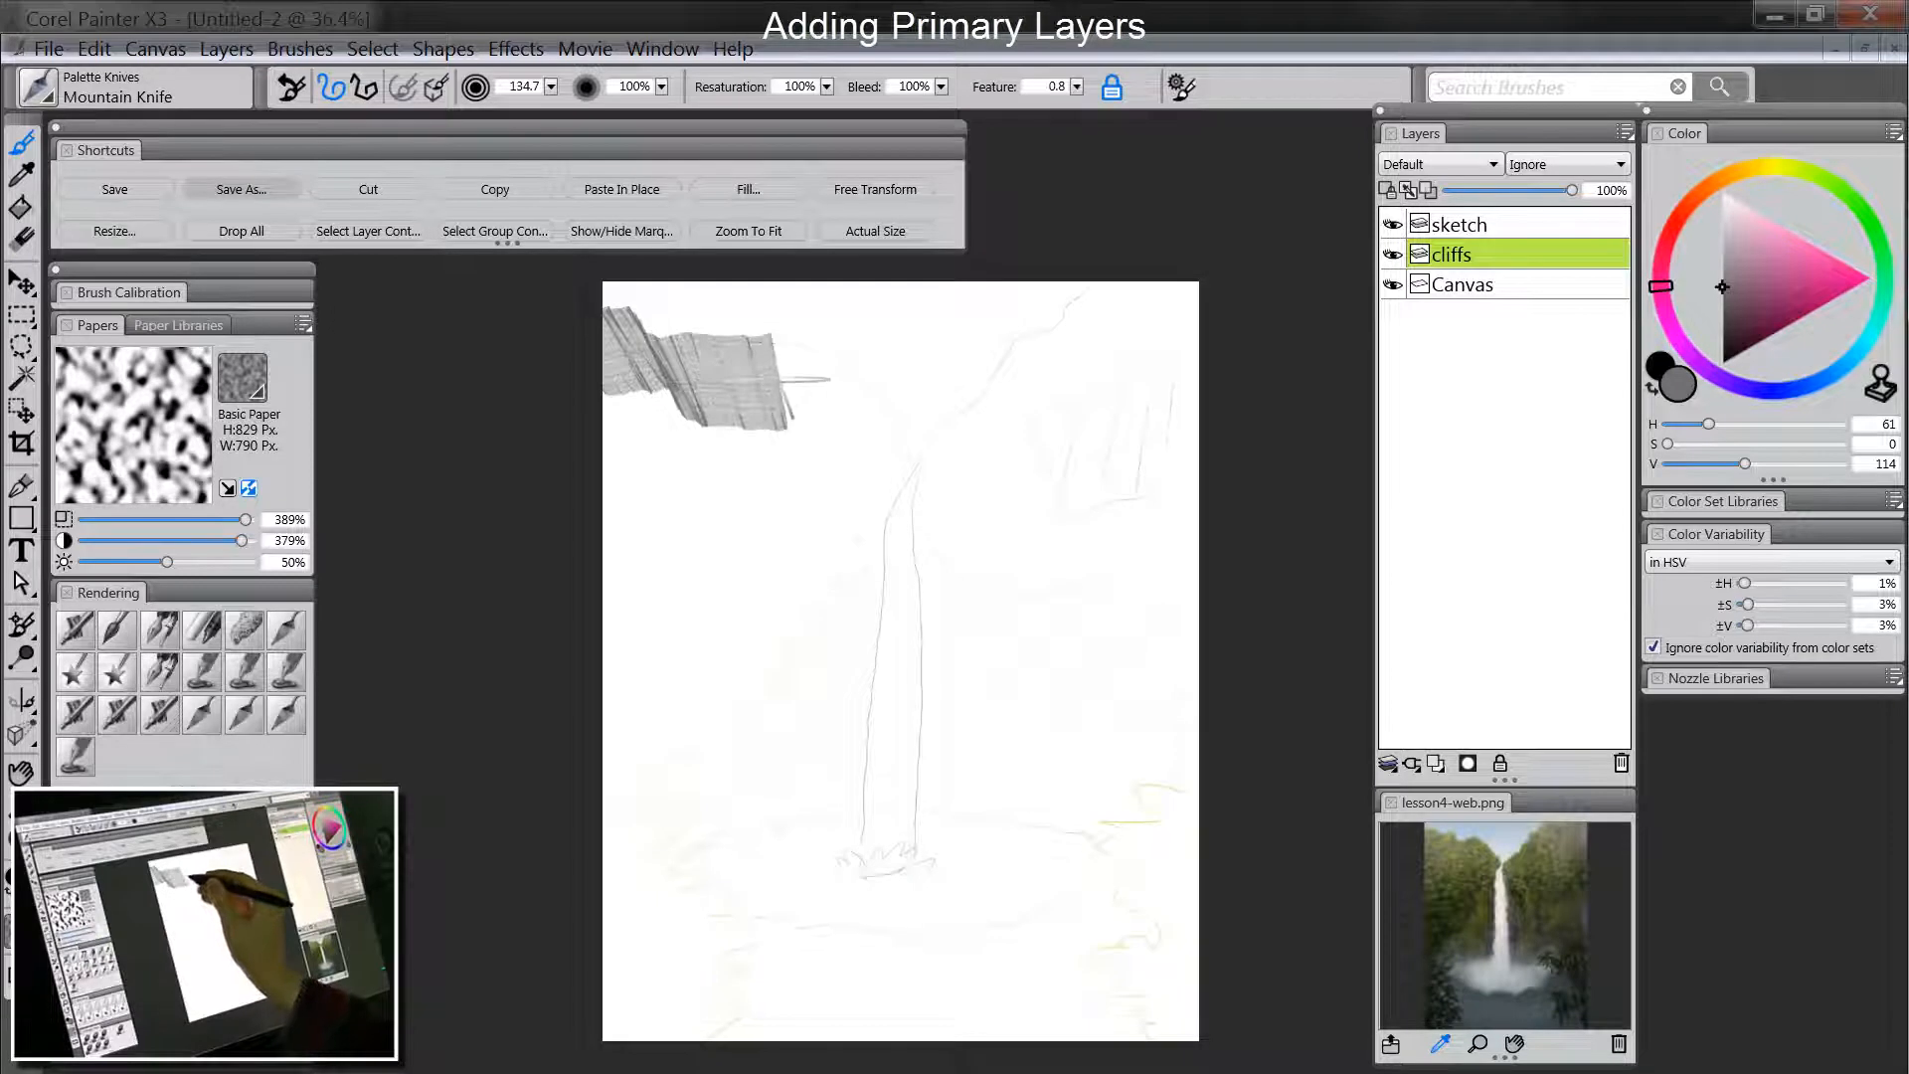
pyautogui.hotkey('ctrl', 'z')
pyautogui.moveTo(581, 332)
pyautogui.mouseDown()
pyautogui.moveTo(645, 331)
pyautogui.moveTo(704, 396)
pyautogui.moveTo(860, 432)
pyautogui.moveTo(911, 526)
pyautogui.moveTo(1021, 406)
pyautogui.moveTo(1112, 366)
pyautogui.moveTo(1140, 306)
pyautogui.moveTo(1229, 294)
pyautogui.mouseUp()
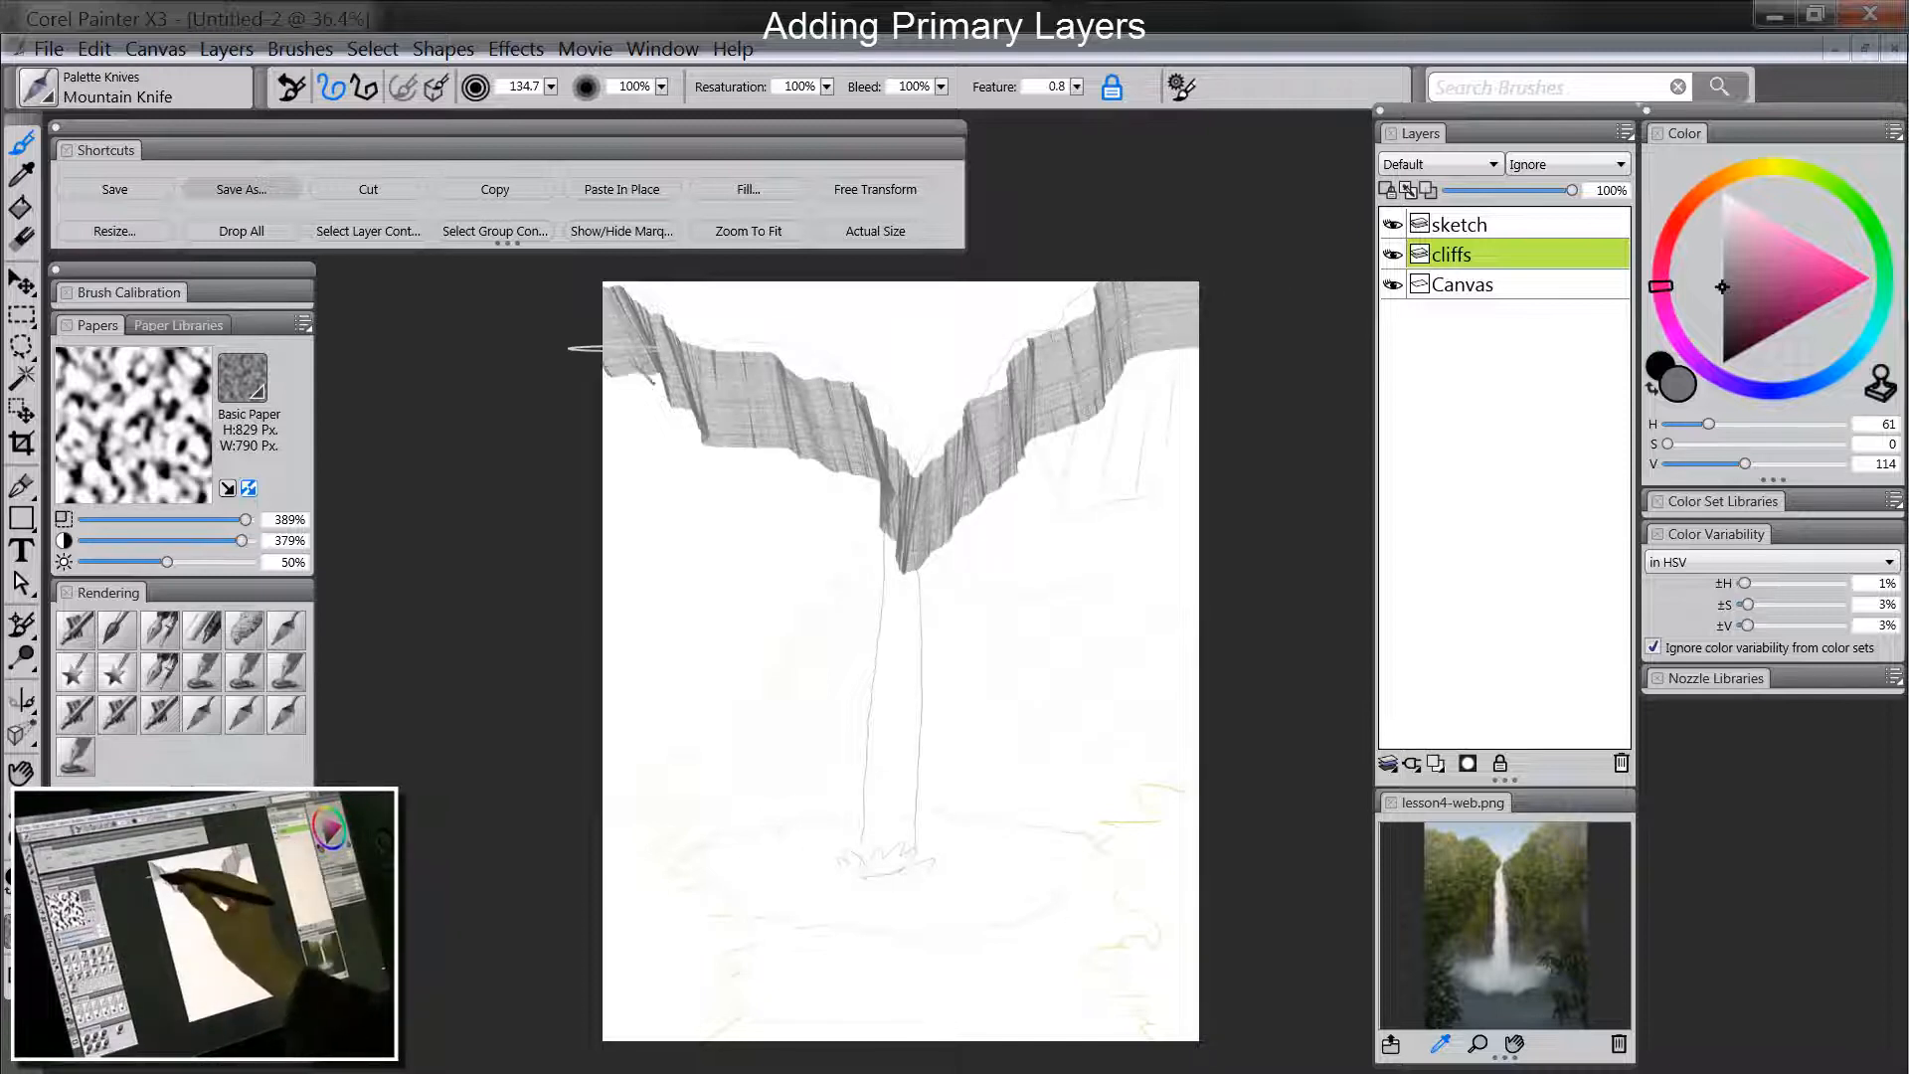
pyautogui.moveTo(616, 356)
pyautogui.mouseDown()
pyautogui.moveTo(634, 300)
pyautogui.moveTo(671, 392)
pyautogui.moveTo(636, 367)
pyautogui.moveTo(617, 395)
pyautogui.moveTo(647, 393)
pyautogui.moveTo(616, 382)
pyautogui.moveTo(668, 447)
pyautogui.moveTo(744, 430)
pyautogui.moveTo(756, 465)
pyautogui.moveTo(837, 499)
pyautogui.moveTo(781, 419)
pyautogui.moveTo(692, 401)
pyautogui.moveTo(629, 336)
pyautogui.moveTo(788, 445)
pyautogui.moveTo(851, 434)
pyautogui.moveTo(821, 436)
pyautogui.moveTo(861, 442)
pyautogui.moveTo(890, 514)
pyautogui.moveTo(947, 534)
pyautogui.moveTo(998, 446)
pyautogui.moveTo(1044, 423)
pyautogui.moveTo(1036, 389)
pyautogui.moveTo(1033, 405)
pyautogui.moveTo(1126, 360)
pyautogui.moveTo(1164, 308)
pyautogui.moveTo(1133, 344)
pyautogui.moveTo(1216, 323)
pyautogui.moveTo(1158, 335)
pyautogui.moveTo(1094, 388)
pyautogui.mouseUp()
pyautogui.moveTo(915, 474)
pyautogui.mouseDown()
pyautogui.moveTo(870, 472)
pyautogui.moveTo(862, 505)
pyautogui.moveTo(554, 414)
pyautogui.mouseUp()
pyautogui.moveTo(602, 795)
pyautogui.mouseDown()
pyautogui.moveTo(879, 732)
pyautogui.moveTo(764, 743)
pyautogui.moveTo(1062, 750)
pyautogui.moveTo(1303, 827)
pyautogui.moveTo(1052, 740)
pyautogui.moveTo(1204, 779)
pyautogui.moveTo(957, 720)
pyautogui.moveTo(581, 767)
pyautogui.moveTo(846, 665)
pyautogui.moveTo(805, 689)
pyautogui.moveTo(1074, 725)
pyautogui.moveTo(712, 740)
pyautogui.moveTo(576, 806)
pyautogui.moveTo(964, 710)
pyautogui.moveTo(1103, 780)
pyautogui.mouseUp()
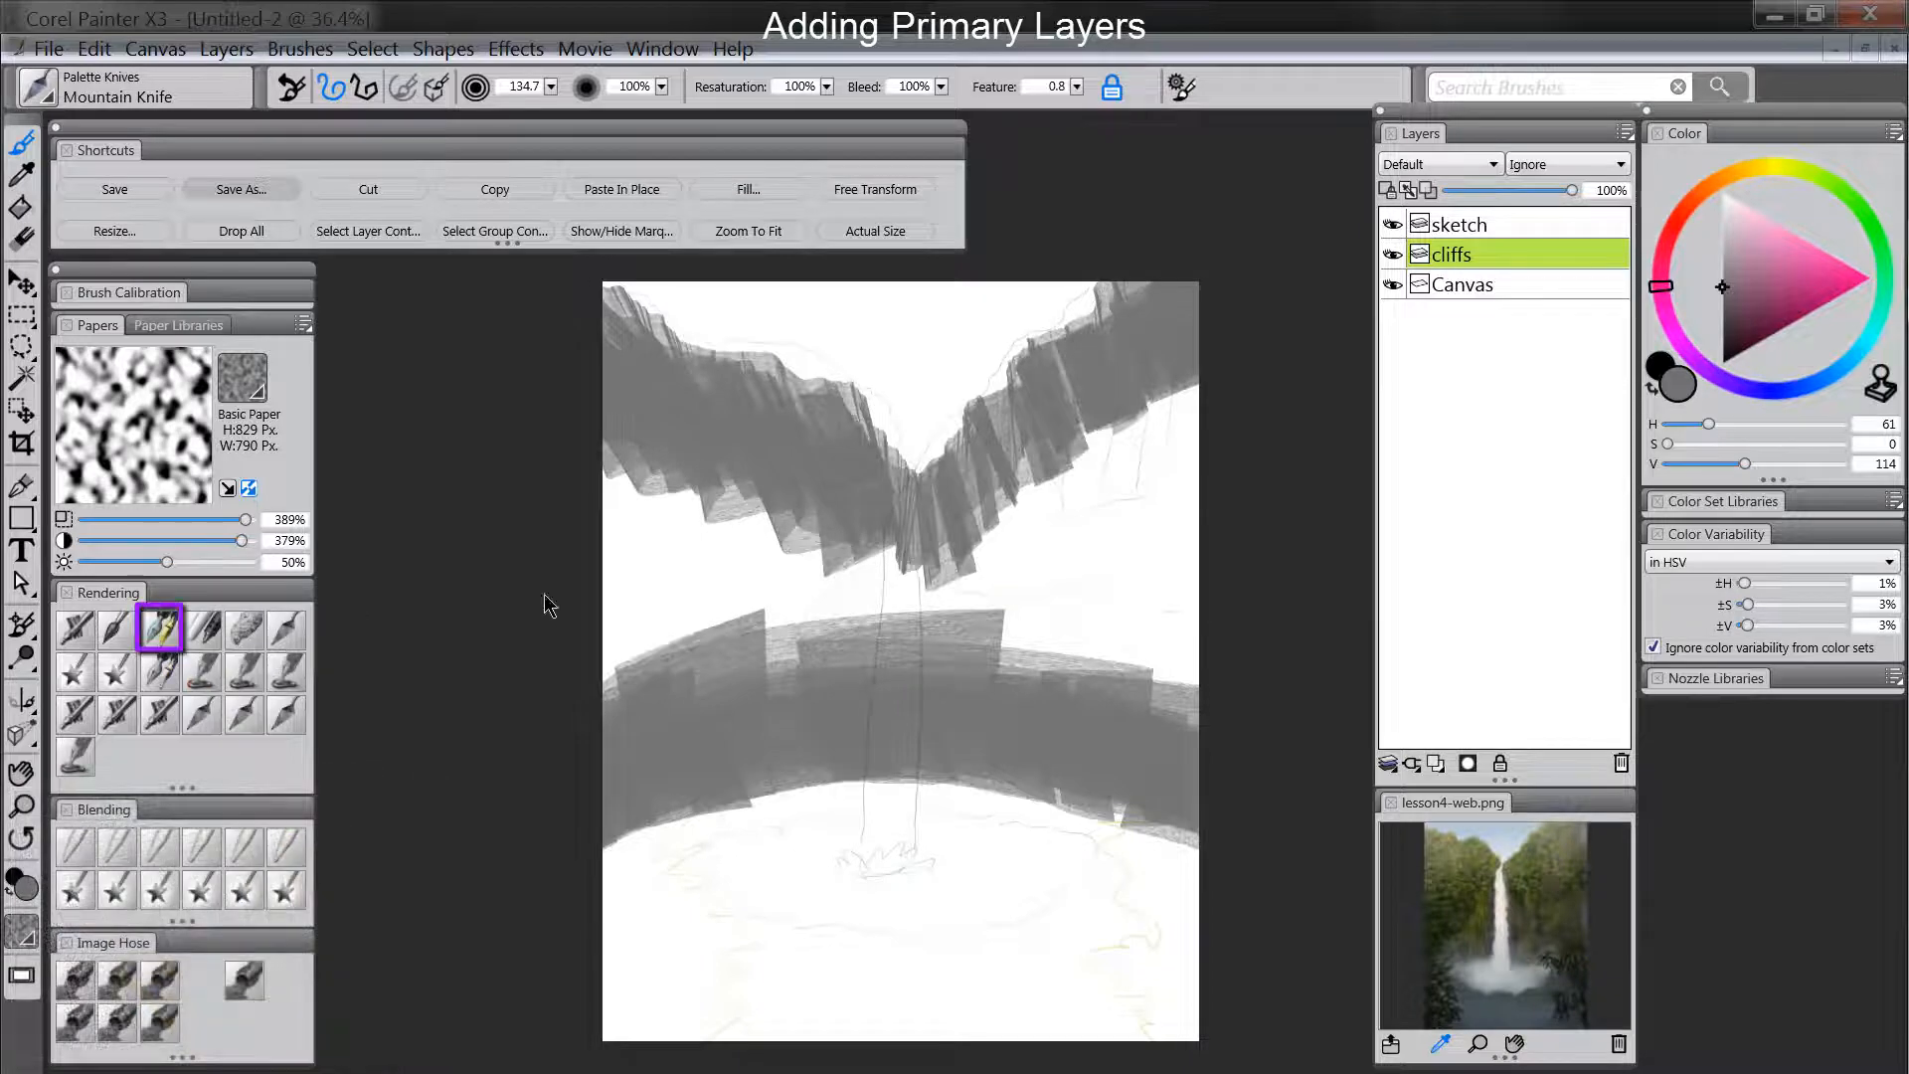
# Fill the remaining gaps in the cliffs with solid grey using the Scratchboard Tool, and refine their edges with the Mountain Knife.
pyautogui.moveTo(622, 694)
pyautogui.mouseDown()
pyautogui.moveTo(812, 630)
pyautogui.moveTo(718, 658)
pyautogui.moveTo(1200, 679)
pyautogui.moveTo(1037, 447)
pyautogui.moveTo(1075, 420)
pyautogui.mouseUp()
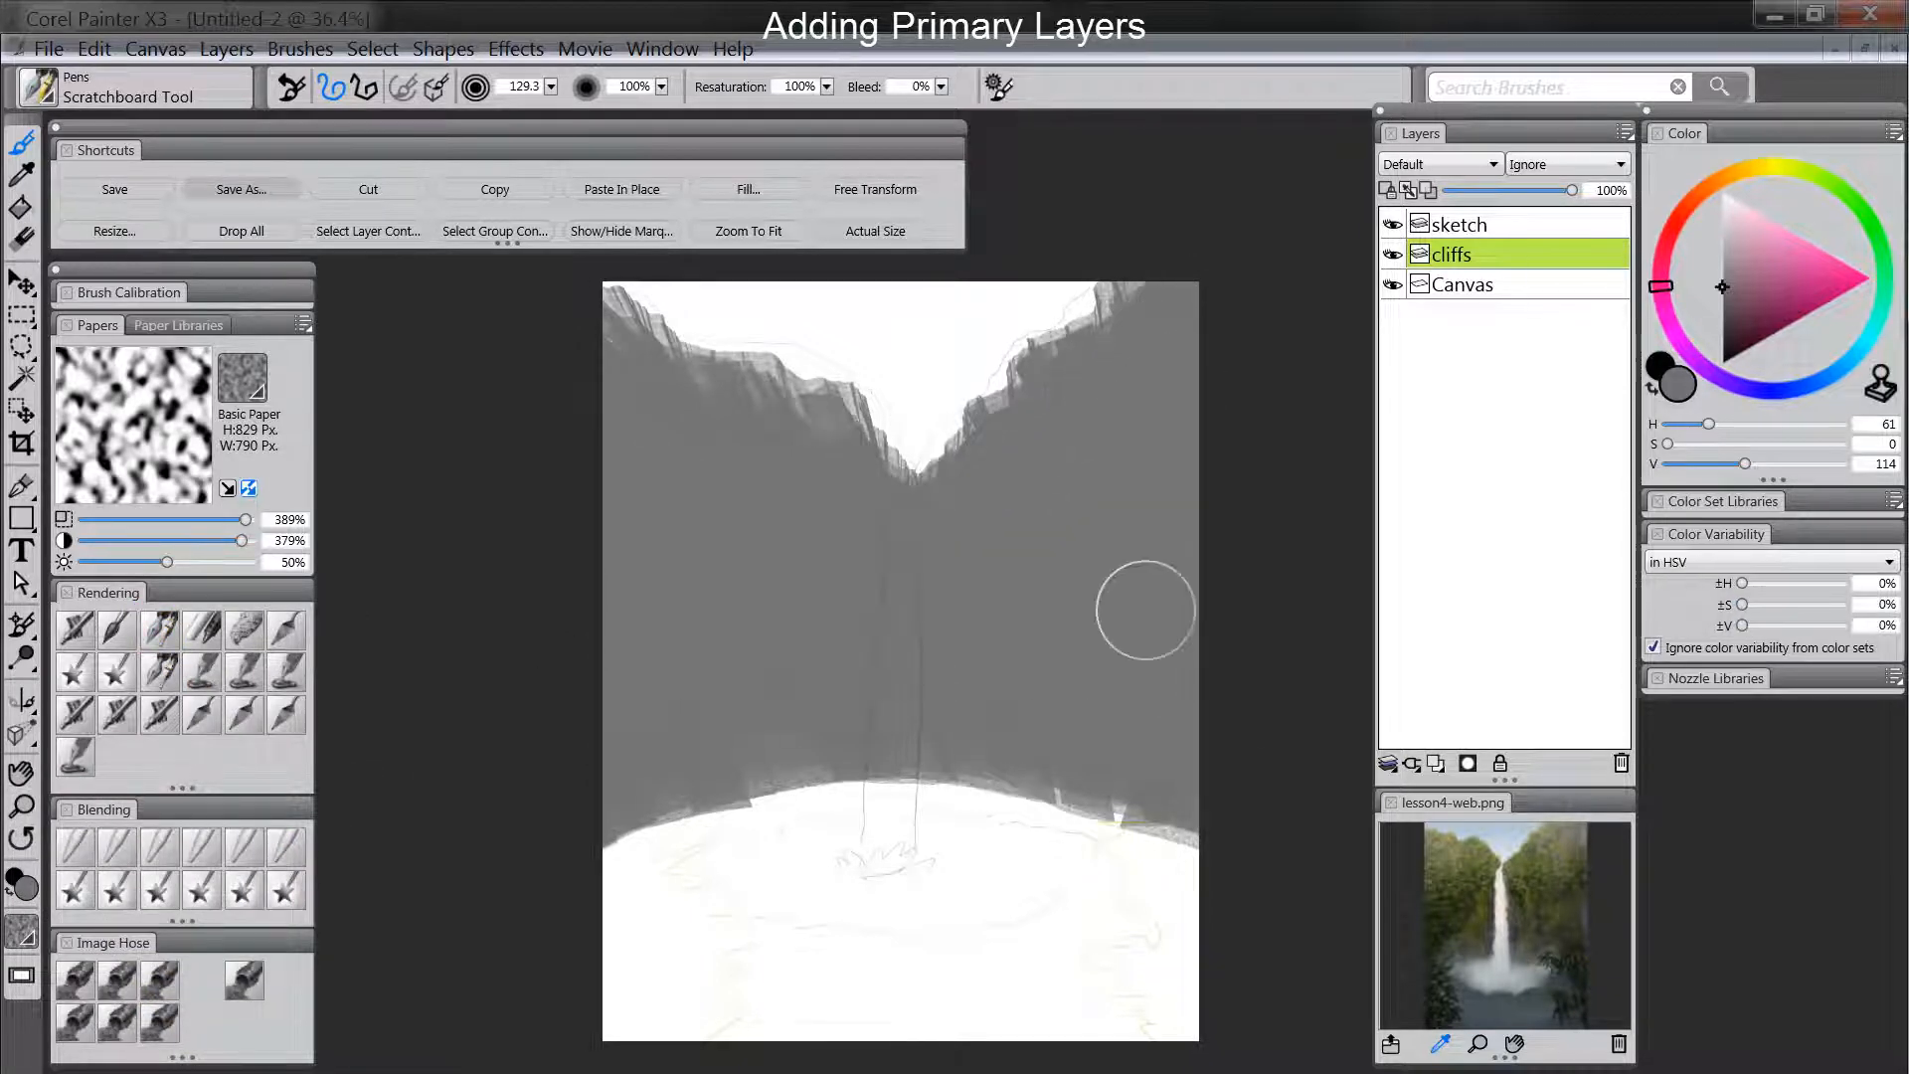
pyautogui.moveTo(631, 758); pyautogui.dragTo(570, 712)
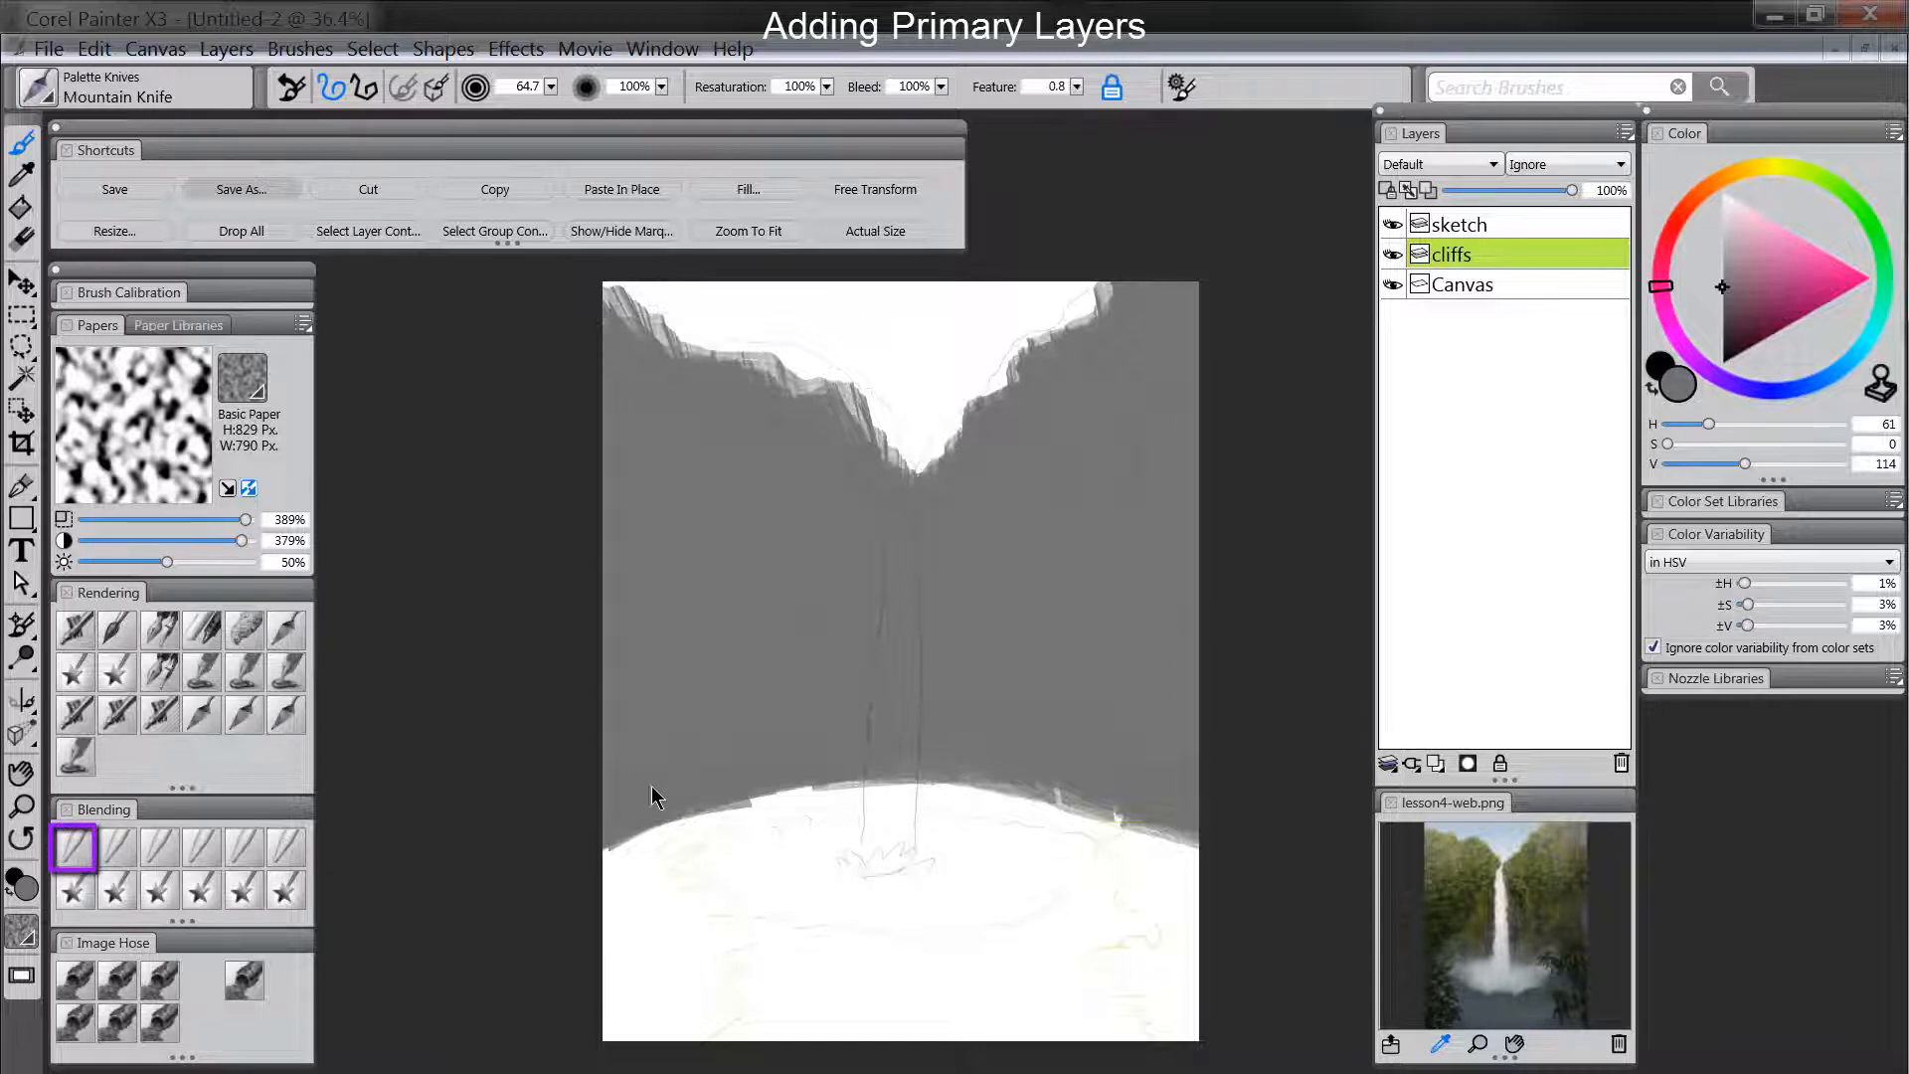
# Soften the cliffs' curved lower edge above the pool with the Diffuse Blur blender.
pyautogui.click(76, 848)
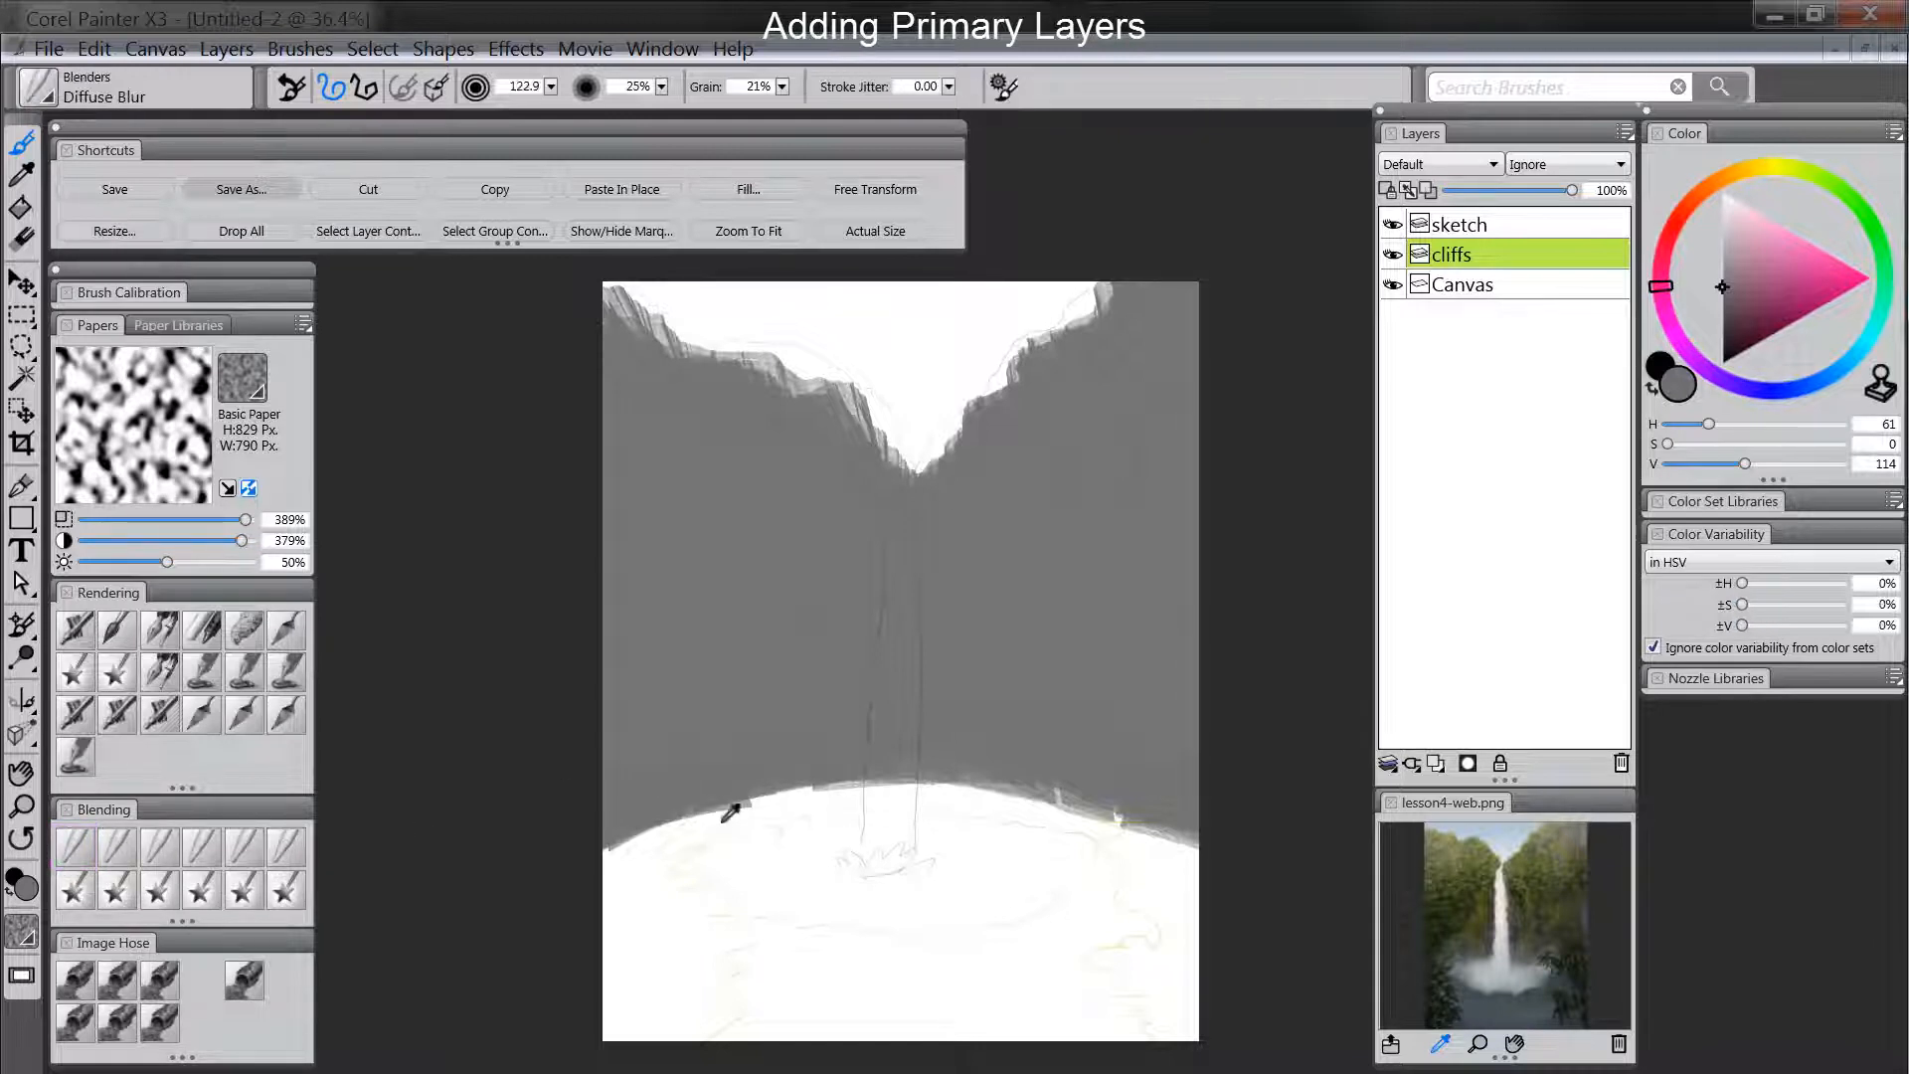
pyautogui.moveTo(731, 810)
pyautogui.mouseDown()
pyautogui.moveTo(656, 823)
pyautogui.moveTo(605, 857)
pyautogui.moveTo(660, 812)
pyautogui.moveTo(803, 815)
pyautogui.moveTo(907, 772)
pyautogui.moveTo(939, 812)
pyautogui.moveTo(1072, 766)
pyautogui.moveTo(1154, 831)
pyautogui.moveTo(1208, 819)
pyautogui.moveTo(1216, 859)
pyautogui.moveTo(1120, 805)
pyautogui.moveTo(832, 794)
pyautogui.mouseUp()
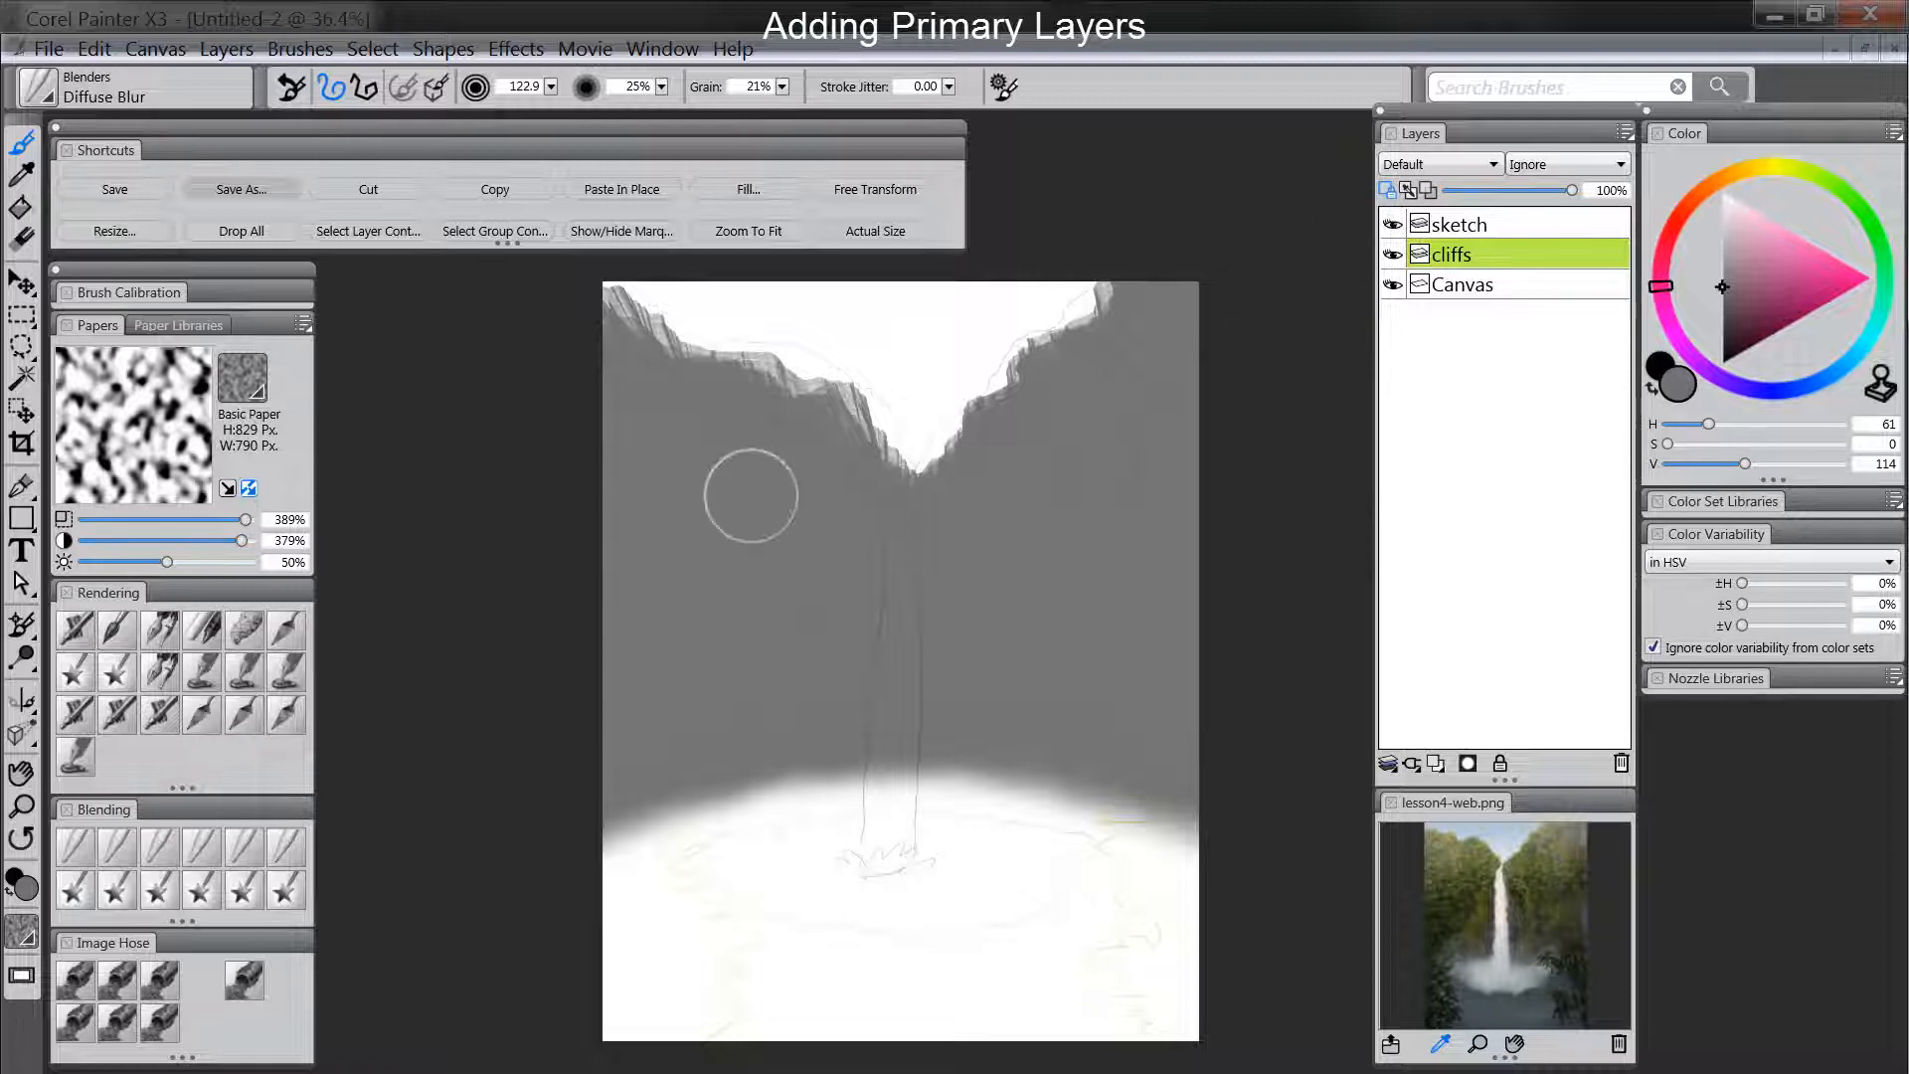
# Sample the cliff grey for the Scratchboard Tool and turn off Preserve Transparency on the cliffs layer.
pyautogui.click(160, 637)
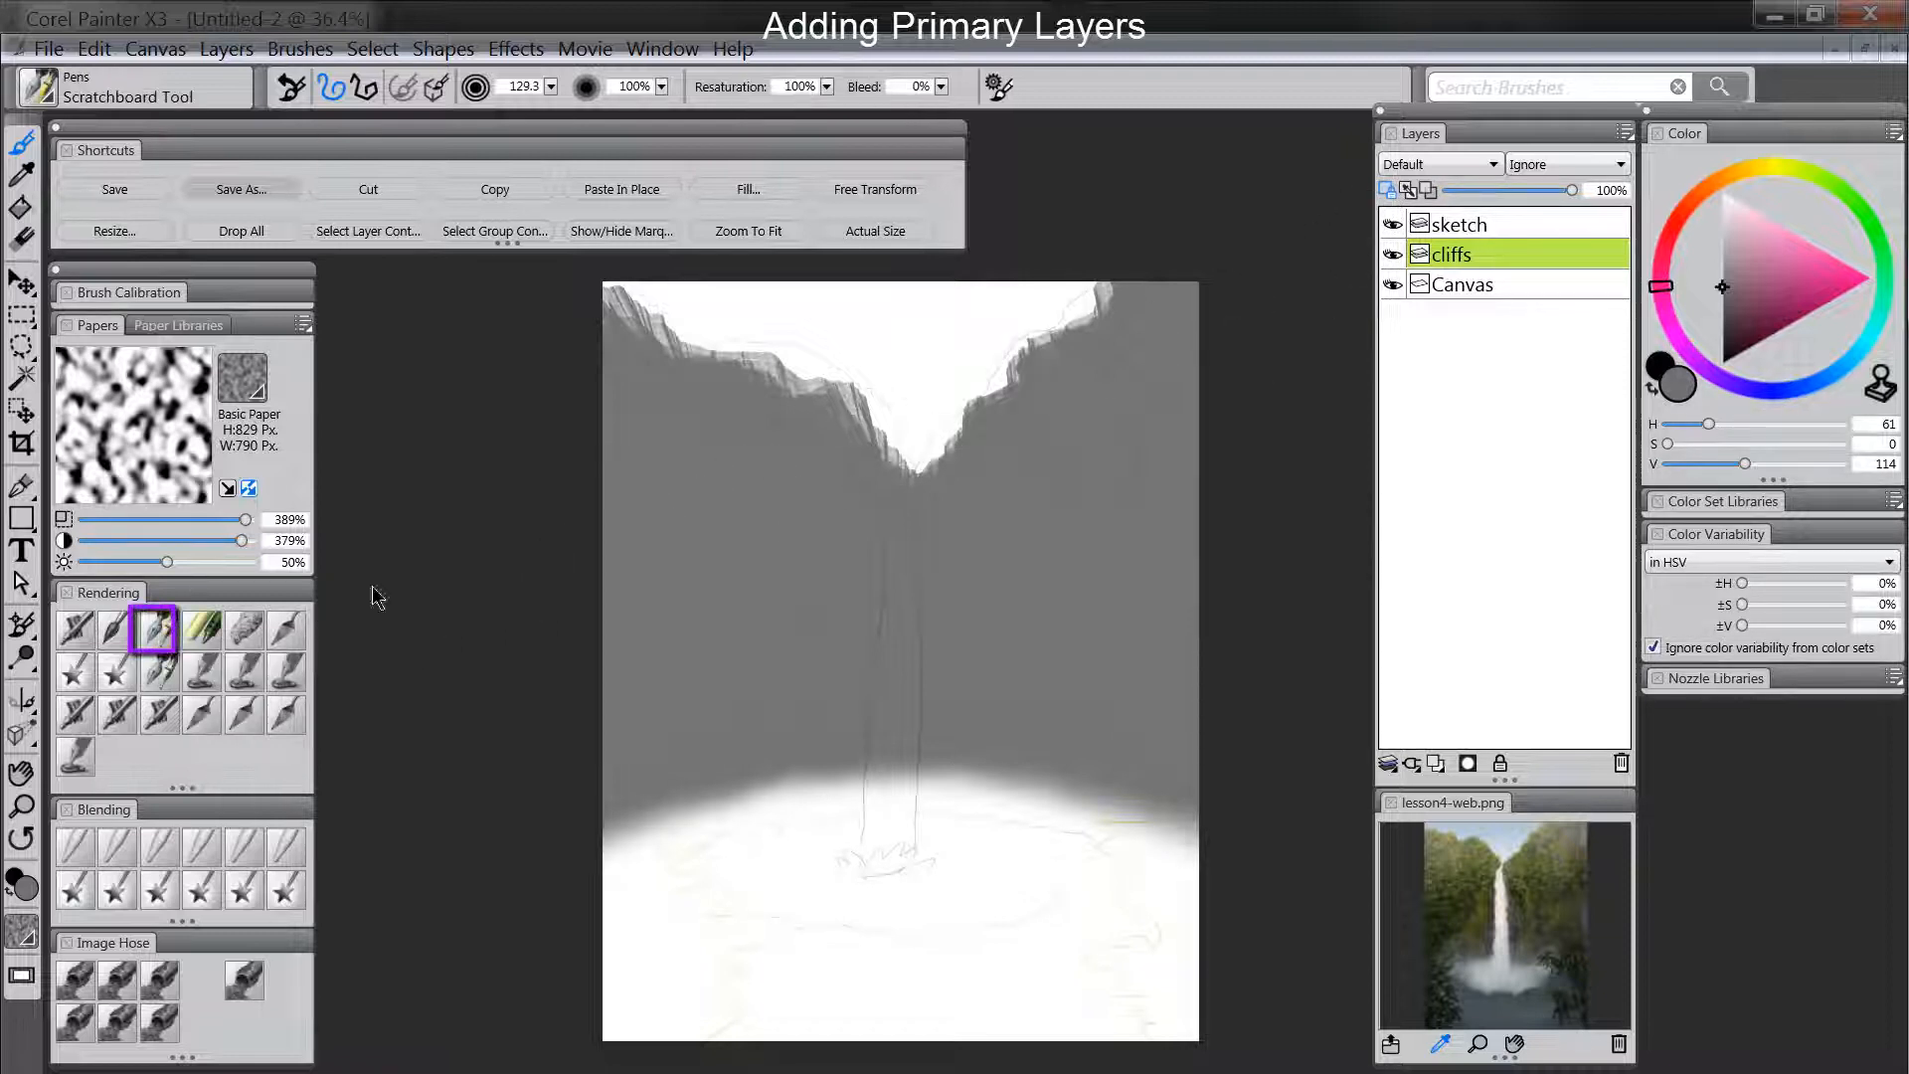
pyautogui.keyDown('alt'); pyautogui.click(748, 530); pyautogui.keyUp('alt')
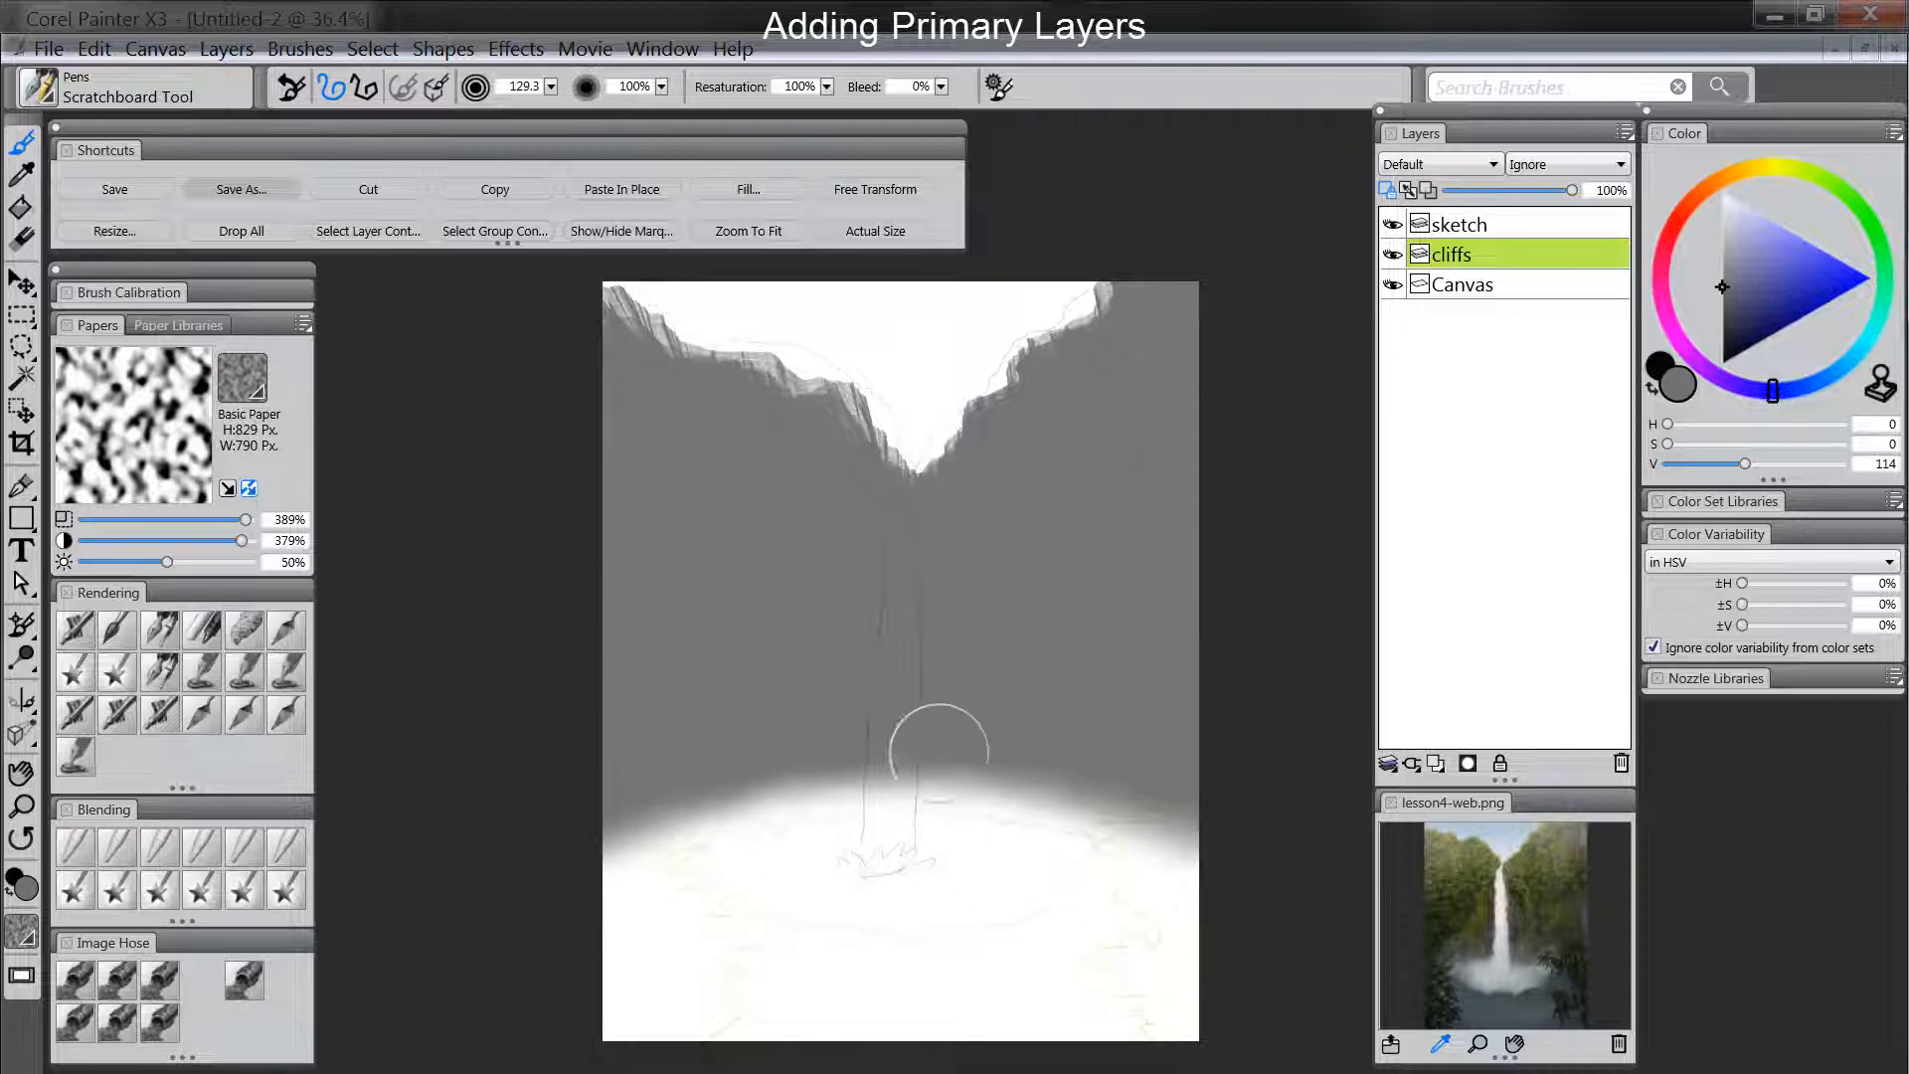
pyautogui.click(1388, 189)
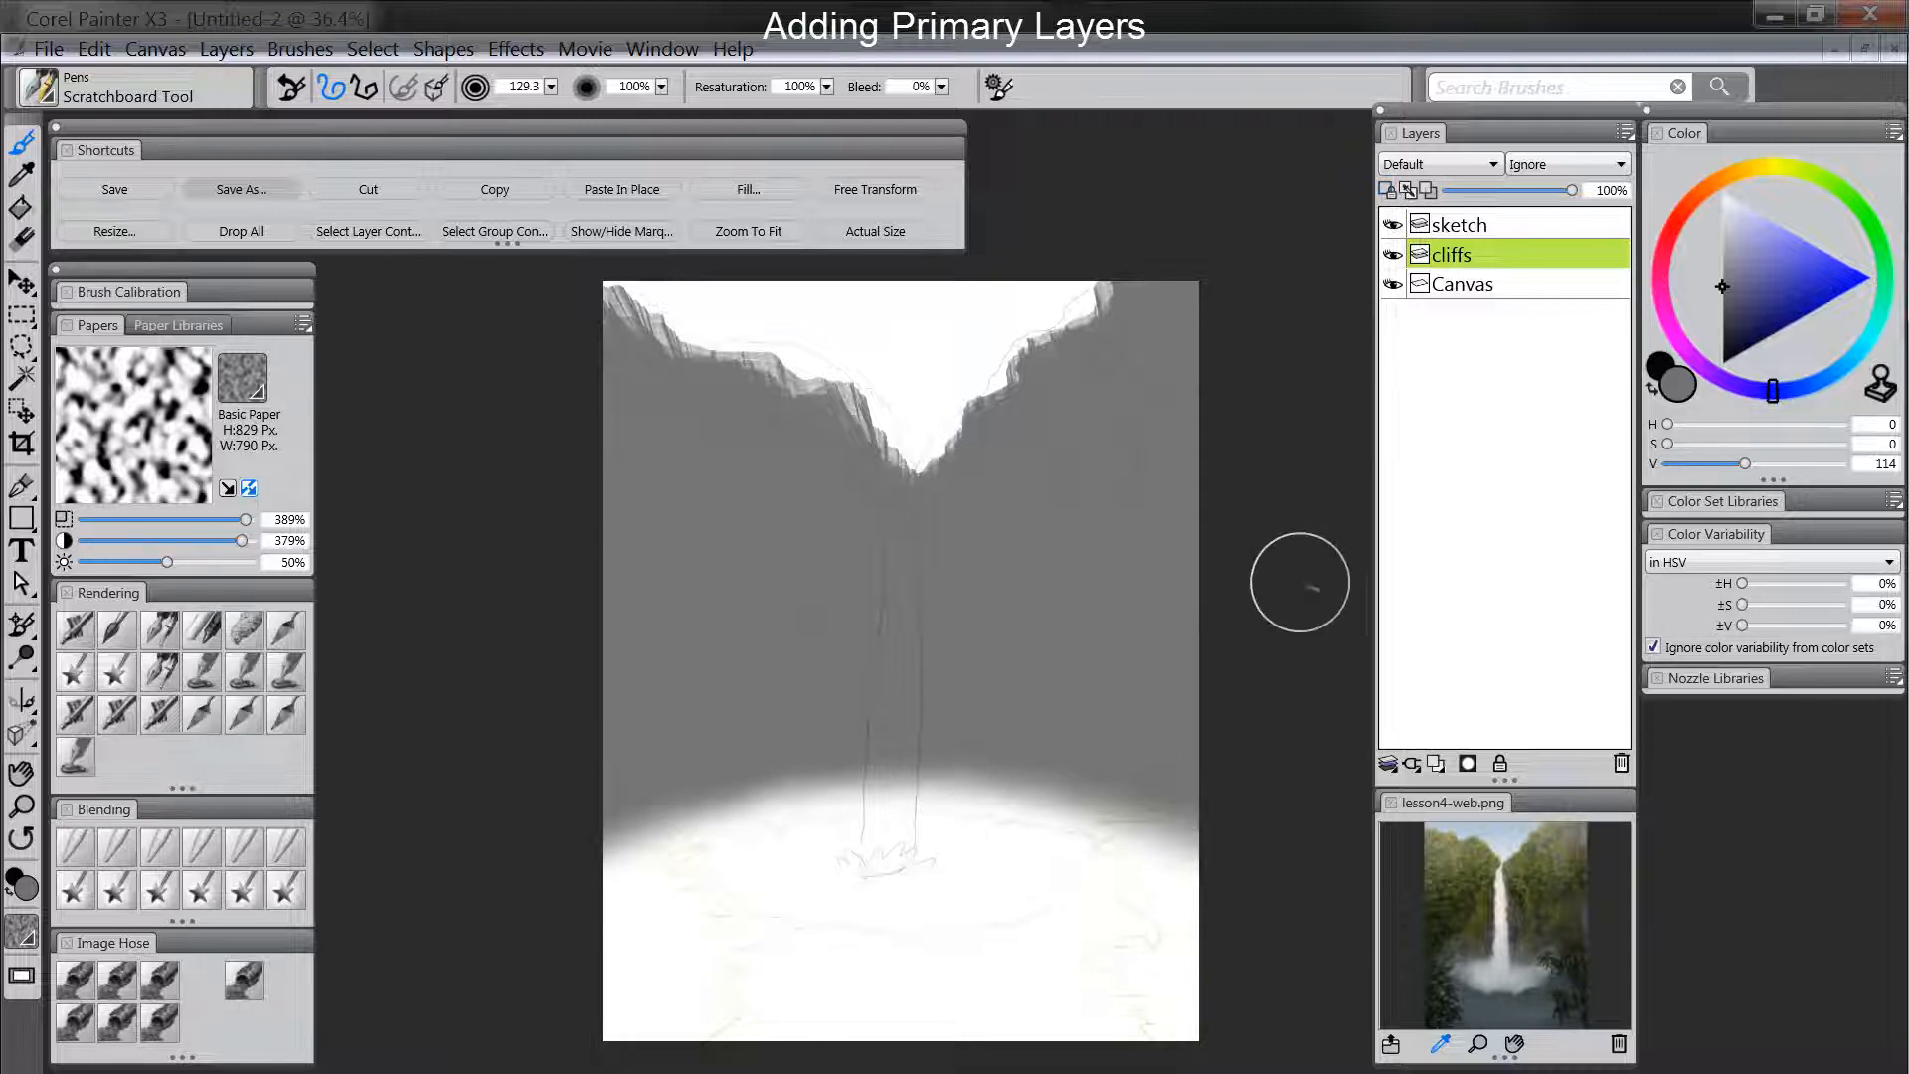
# Add a new layer named pool between the cliffs layer and the Canvas.
pyautogui.click(1442, 762)
pyautogui.moveTo(1479, 255); pyautogui.dragTo(1483, 303)
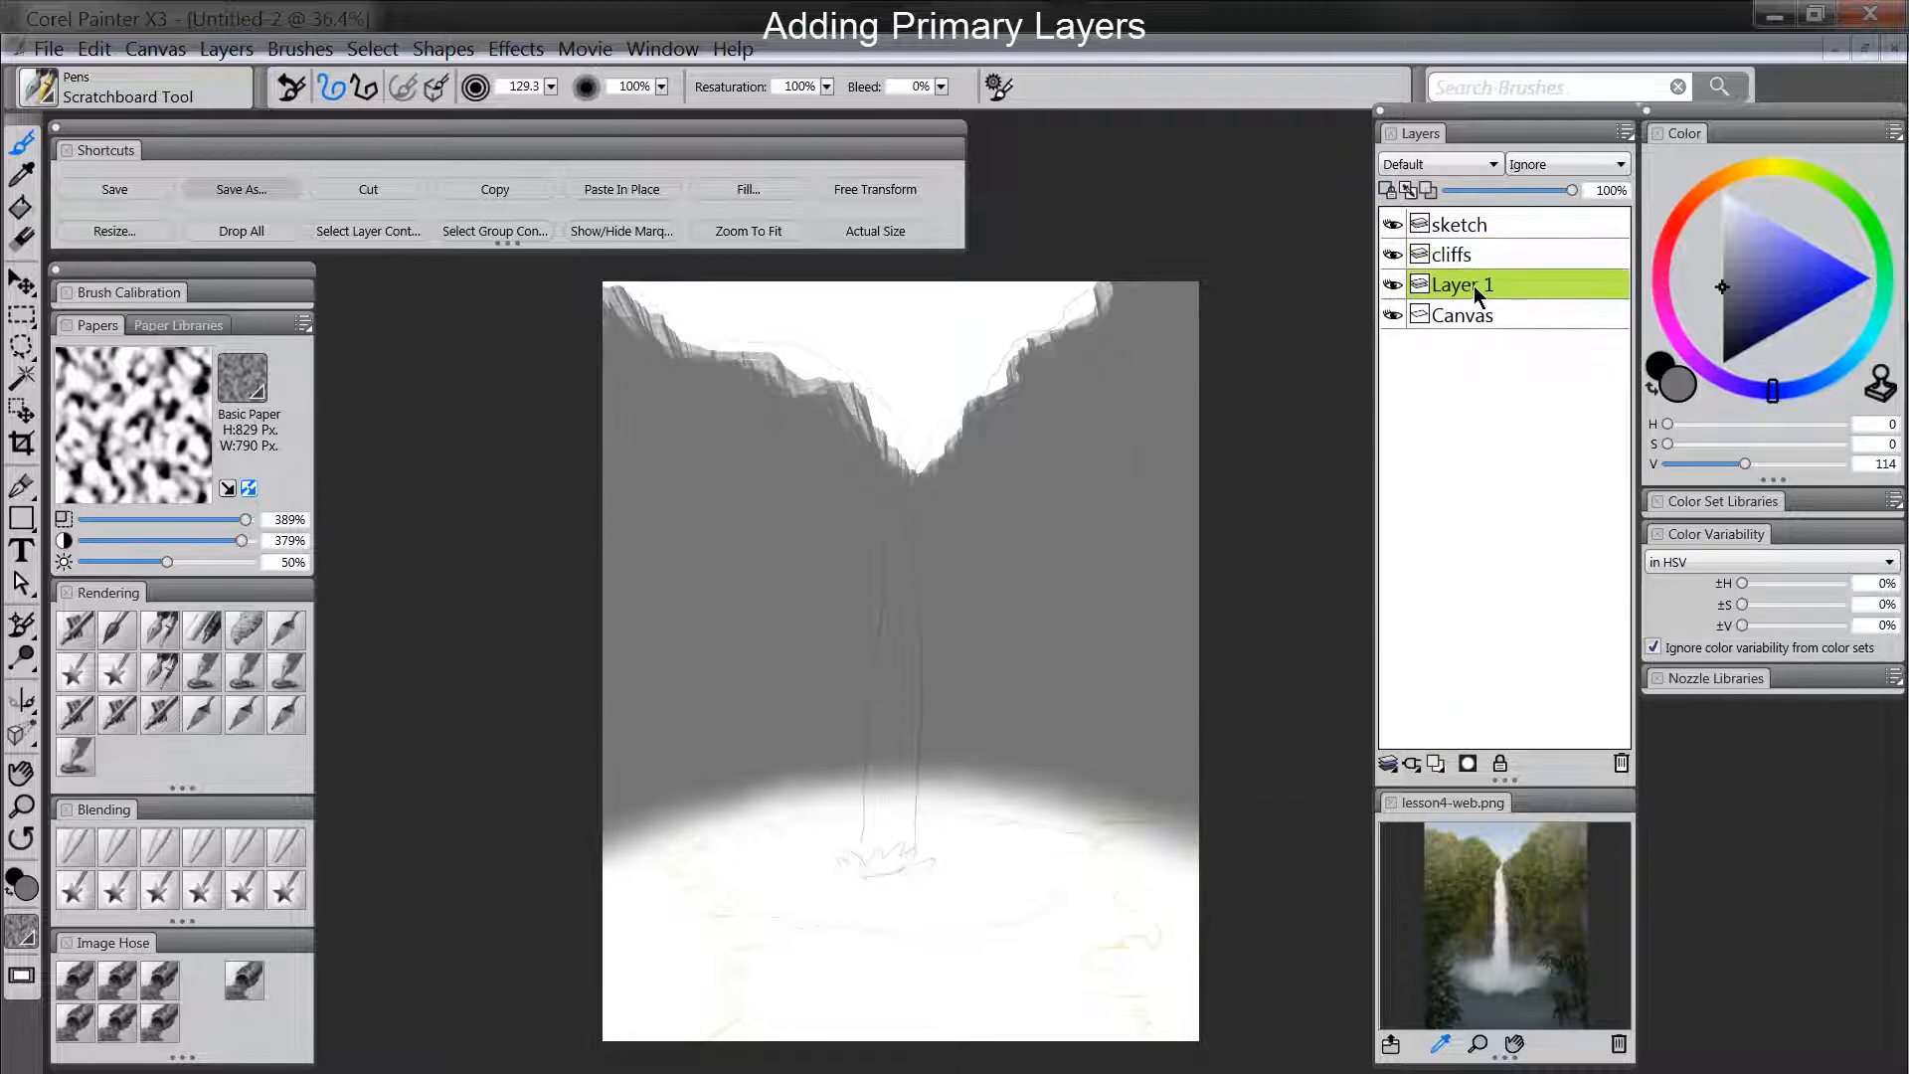
pyautogui.doubleClick(1475, 288)
pyautogui.write('pool')
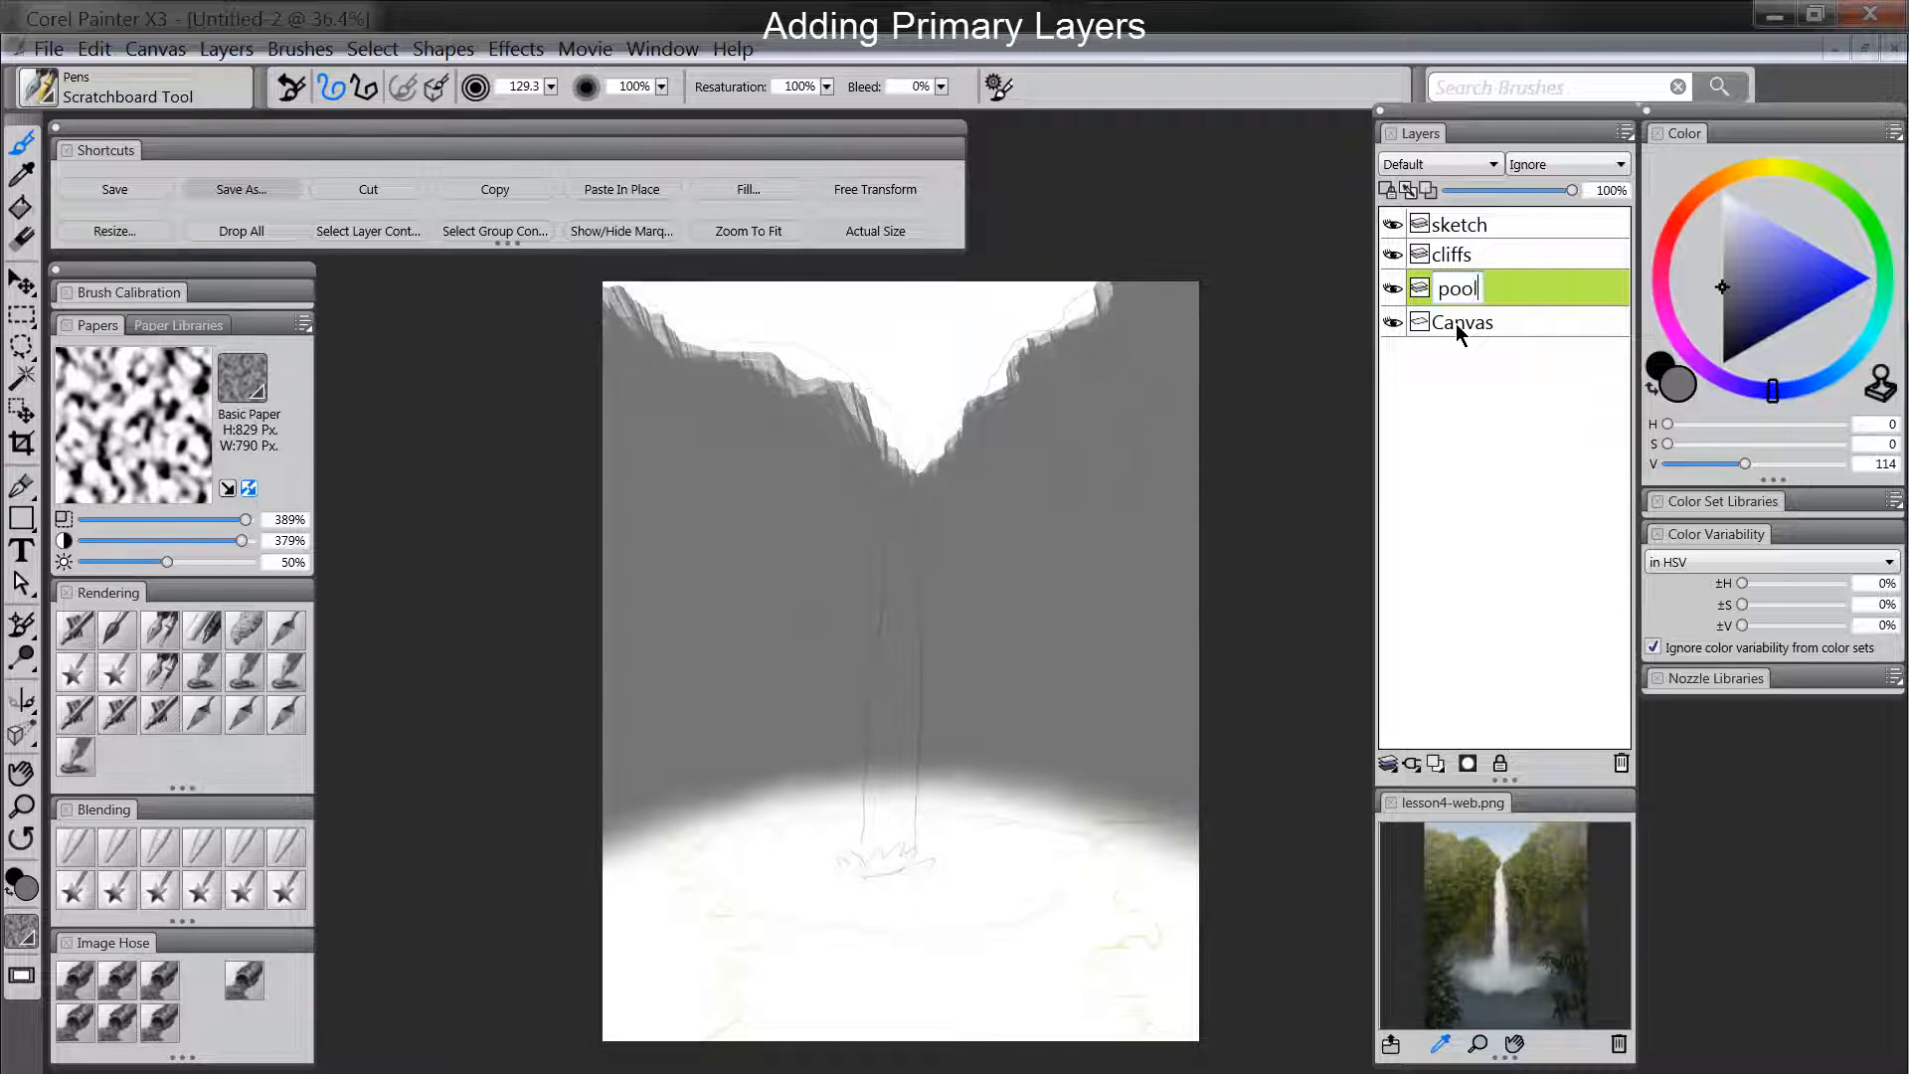
pyautogui.press('Return')
# Fill the pool area below the cliffs with solid dark grey, value 68, using the Scratchboard Tool.
pyautogui.click(1722, 316)
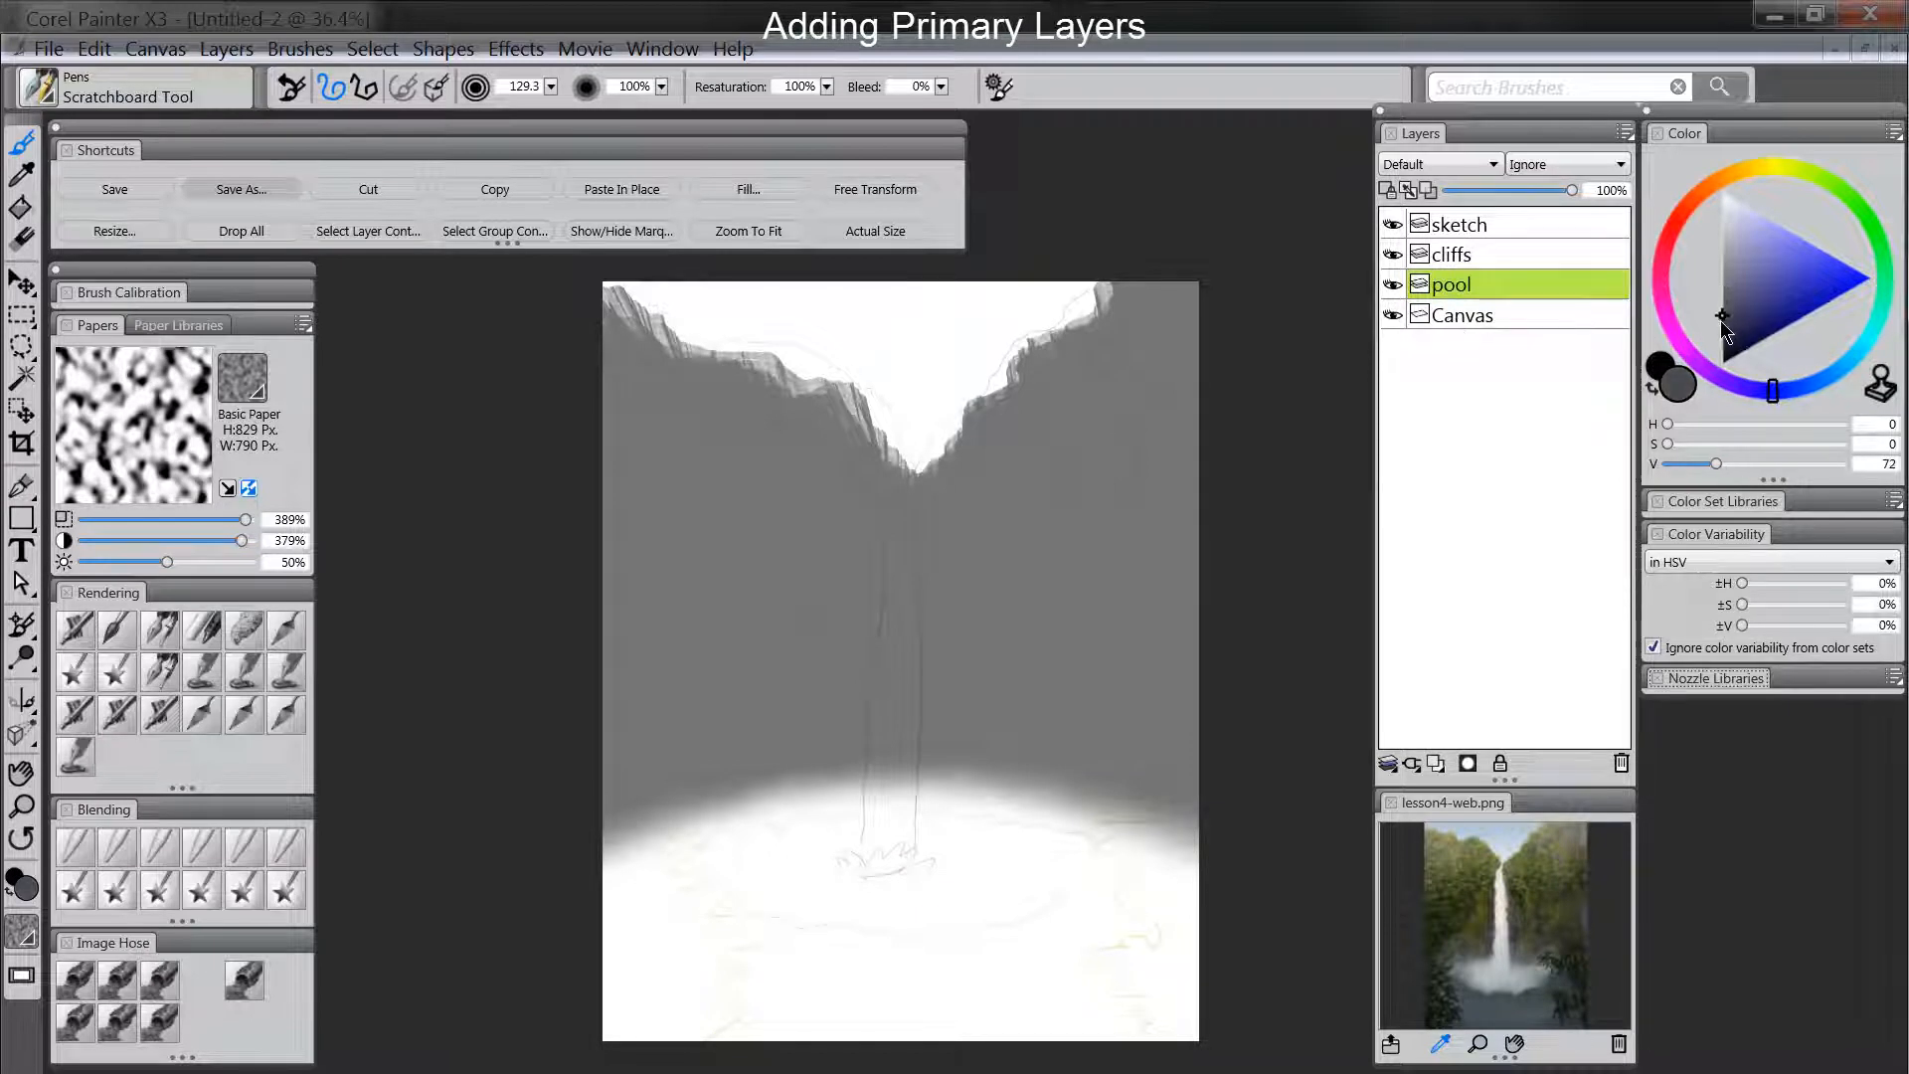
pyautogui.click(159, 634)
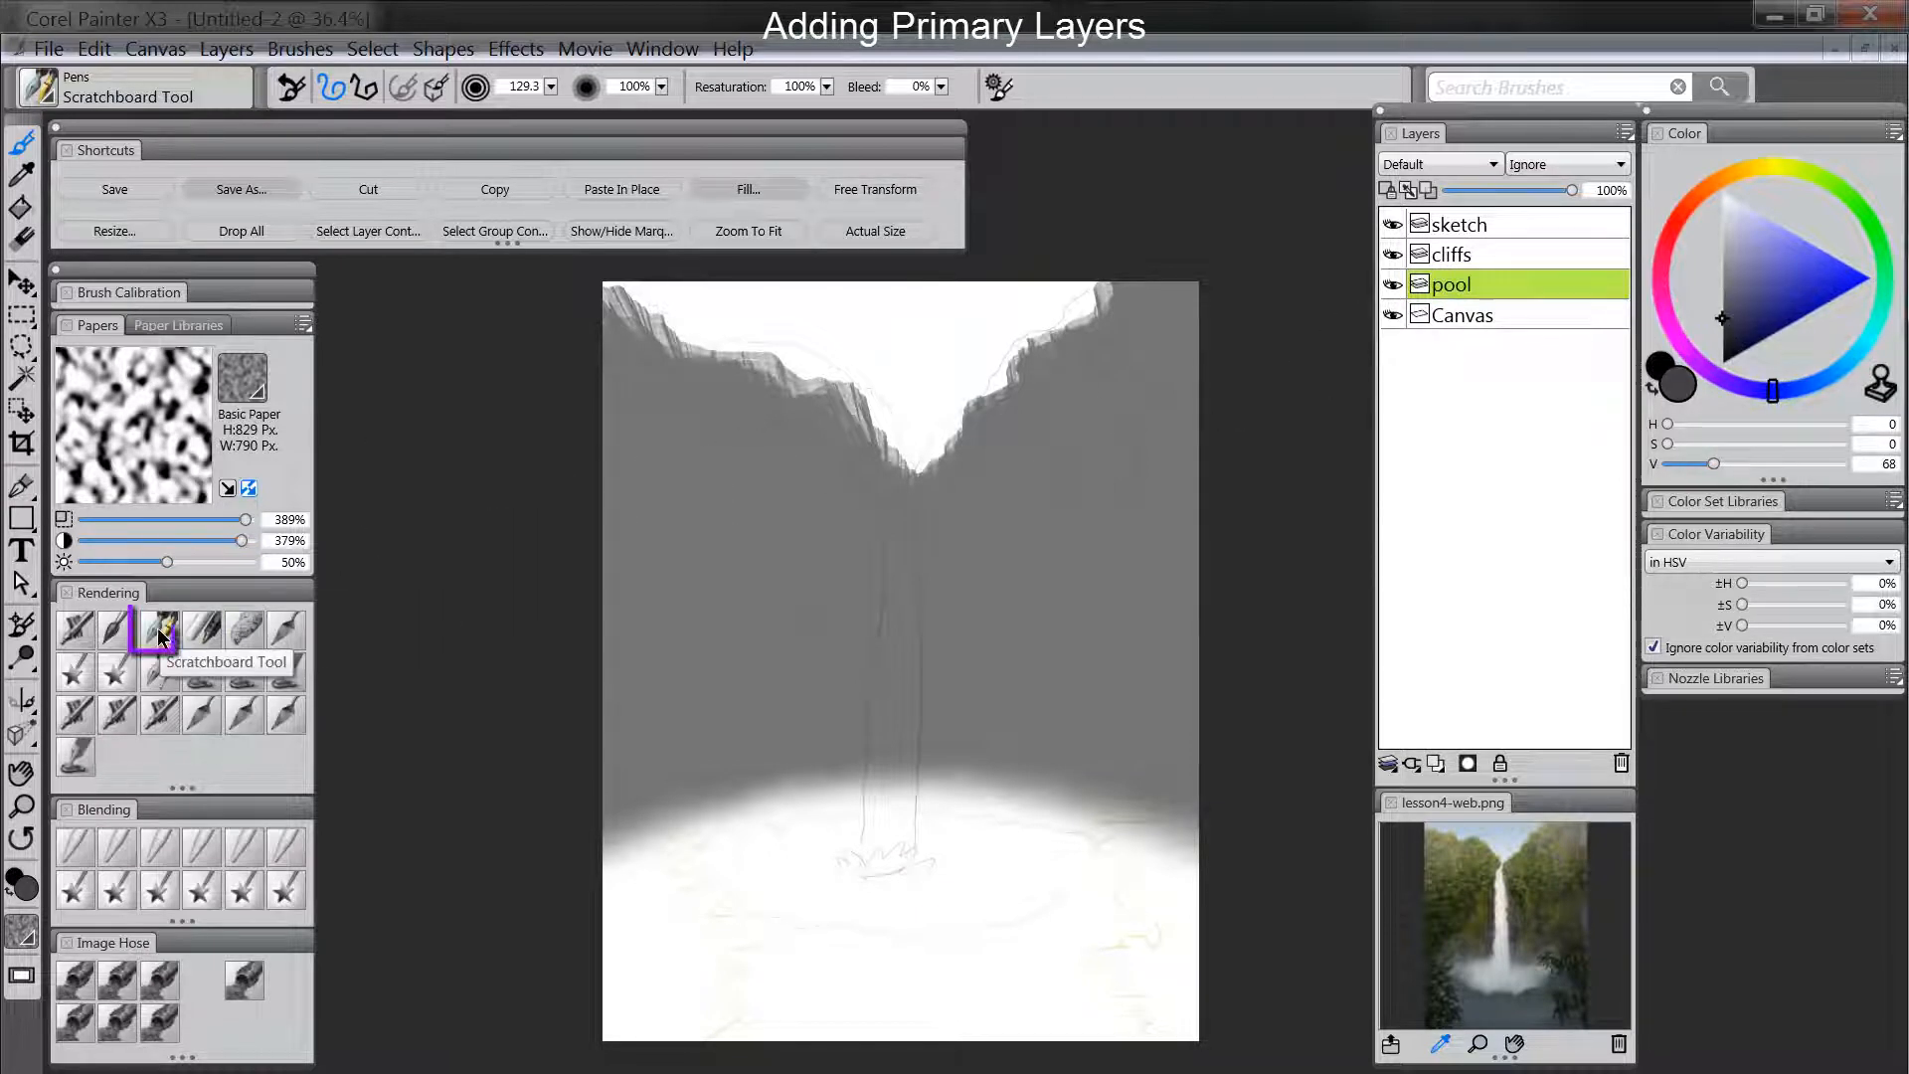
pyautogui.moveTo(608, 817)
pyautogui.mouseDown()
pyautogui.moveTo(784, 804)
pyautogui.moveTo(1177, 828)
pyautogui.moveTo(665, 803)
pyautogui.moveTo(1237, 879)
pyautogui.moveTo(611, 890)
pyautogui.moveTo(1217, 930)
pyautogui.moveTo(652, 937)
pyautogui.moveTo(1202, 973)
pyautogui.moveTo(702, 979)
pyautogui.moveTo(955, 996)
pyautogui.moveTo(743, 1029)
pyautogui.moveTo(1091, 1023)
pyautogui.mouseUp()
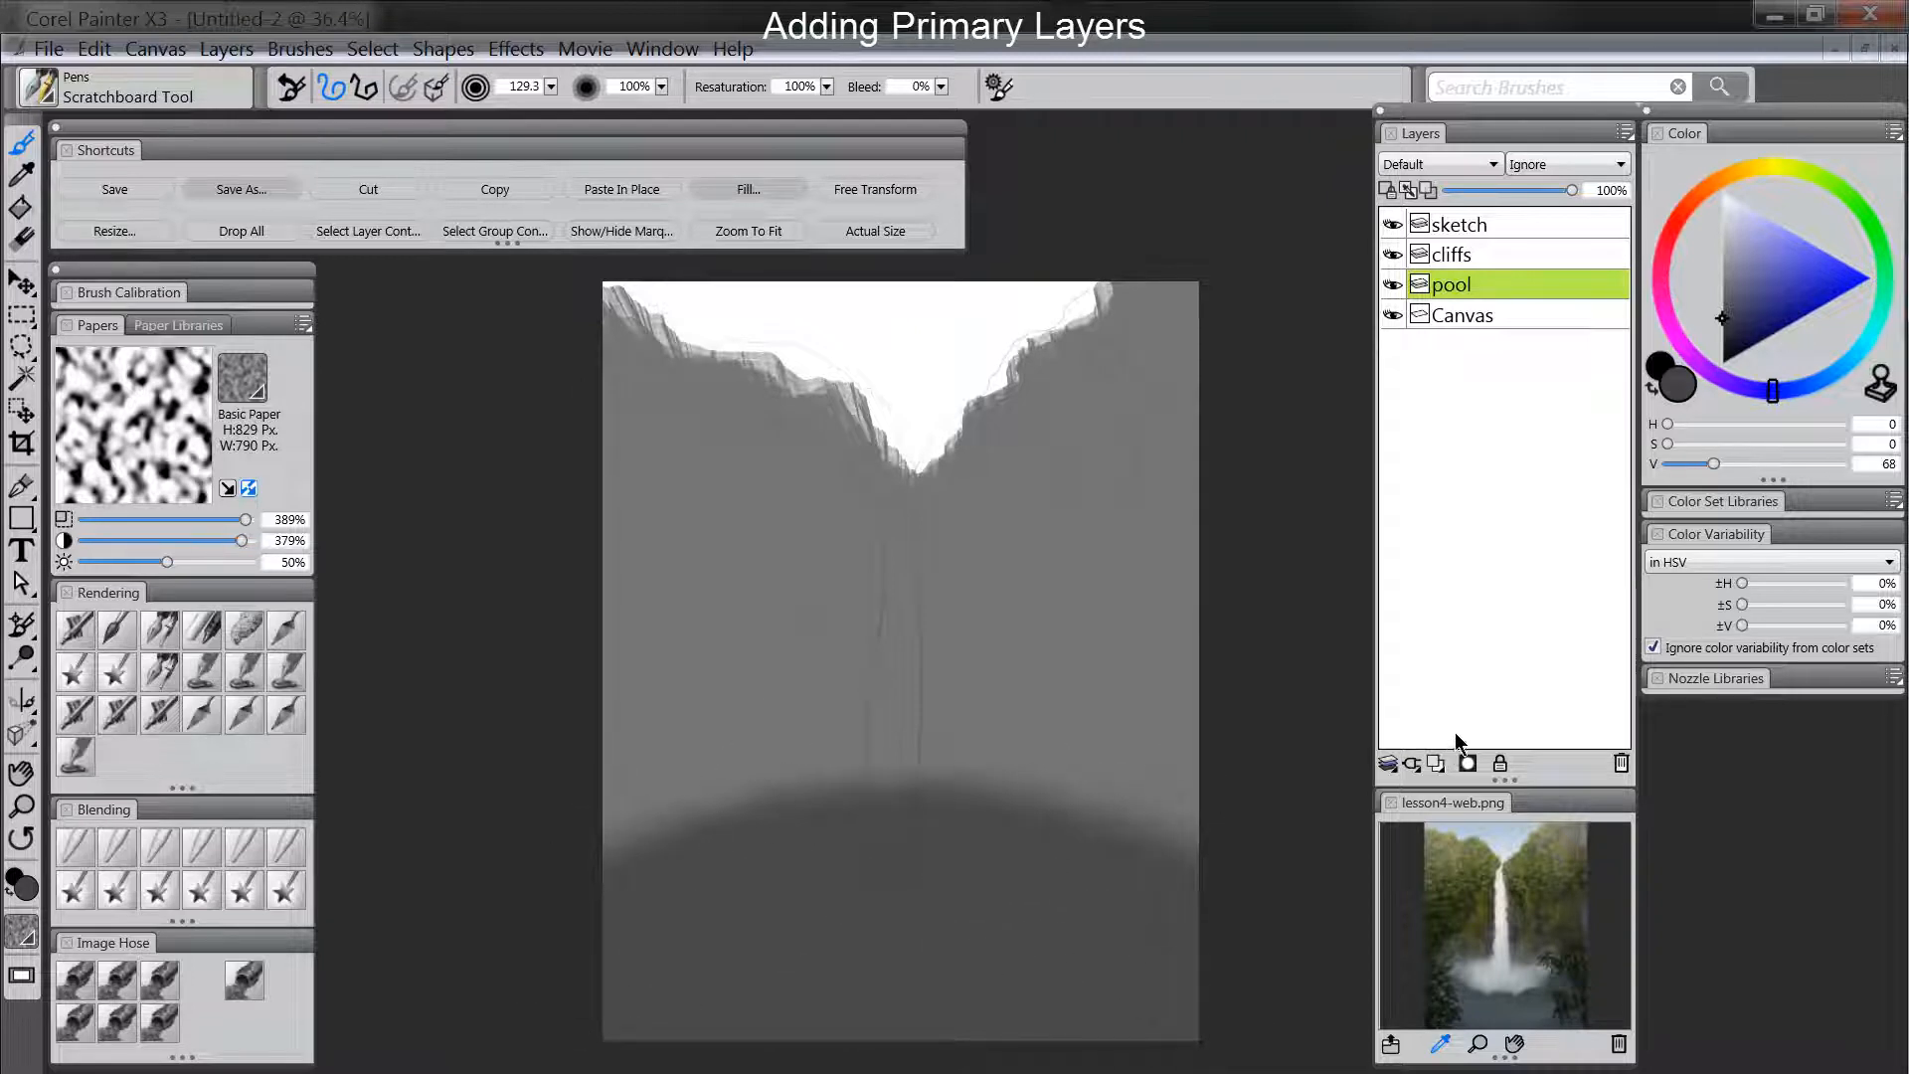
# Add a layer named sky beneath the pool layer and fill the sky between the cliffs with light grey, value 200.
pyautogui.click(1437, 764)
pyautogui.moveTo(1462, 285); pyautogui.dragTo(1471, 328)
pyautogui.doubleClick(1464, 321)
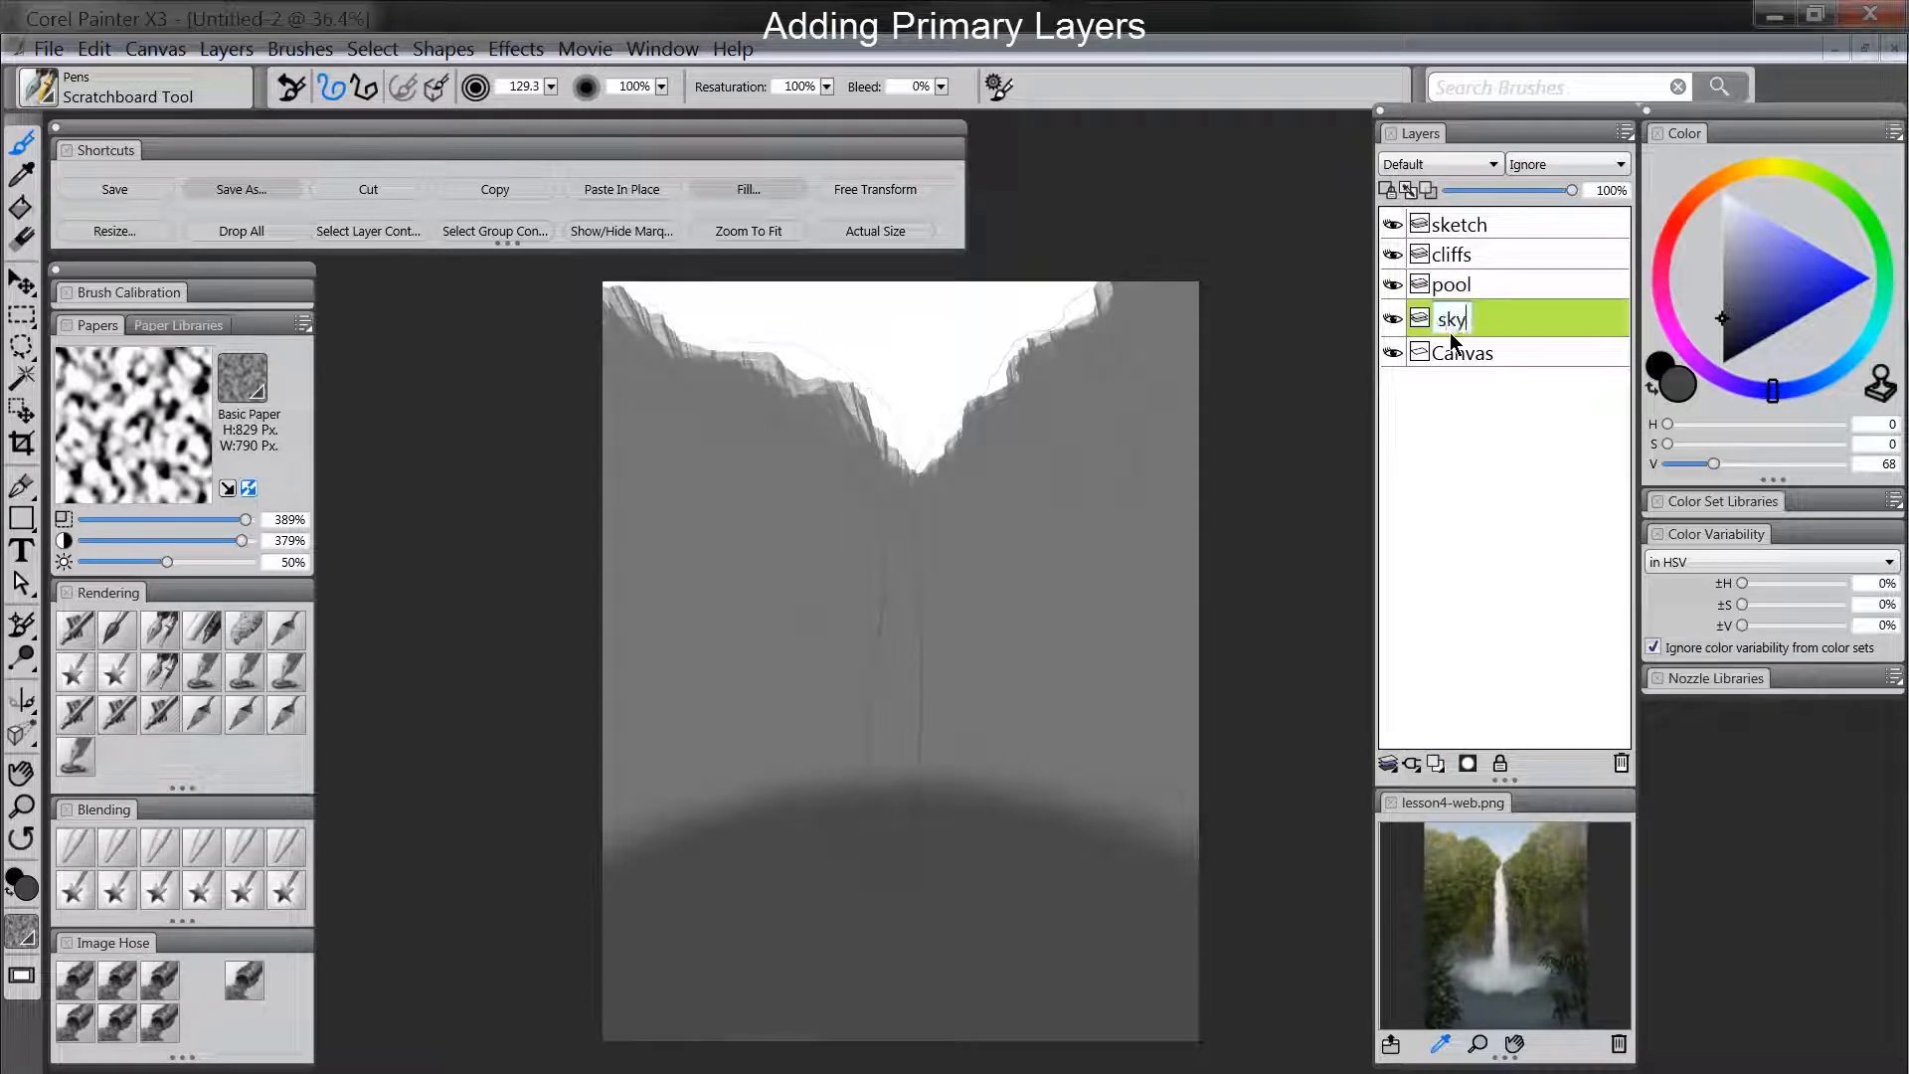
pyautogui.press('Return')
pyautogui.click(1722, 232)
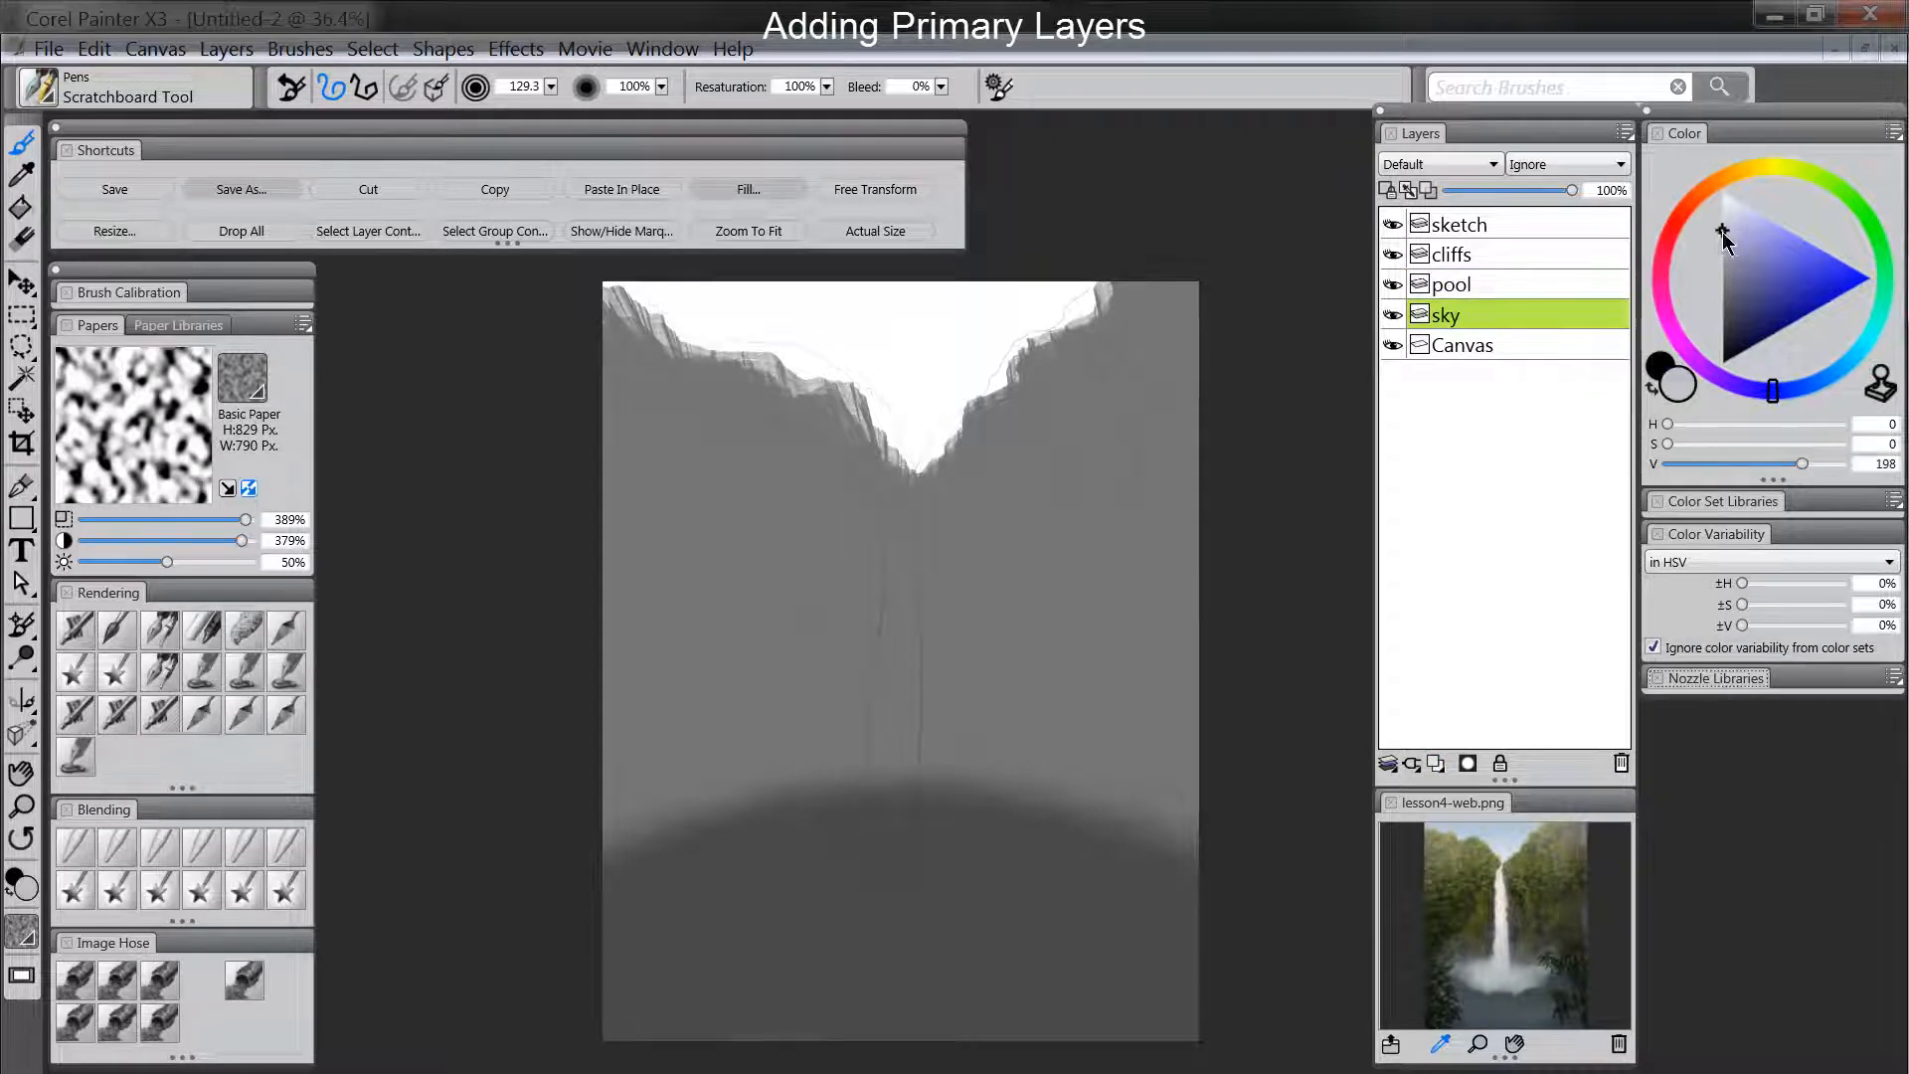
pyautogui.moveTo(1143, 285)
pyautogui.mouseDown()
pyautogui.moveTo(890, 468)
pyautogui.moveTo(1010, 319)
pyautogui.moveTo(953, 300)
pyautogui.moveTo(789, 357)
pyautogui.moveTo(799, 294)
pyautogui.moveTo(556, 292)
pyautogui.moveTo(895, 298)
pyautogui.moveTo(720, 358)
pyautogui.moveTo(927, 489)
pyautogui.moveTo(1114, 315)
pyautogui.mouseUp()
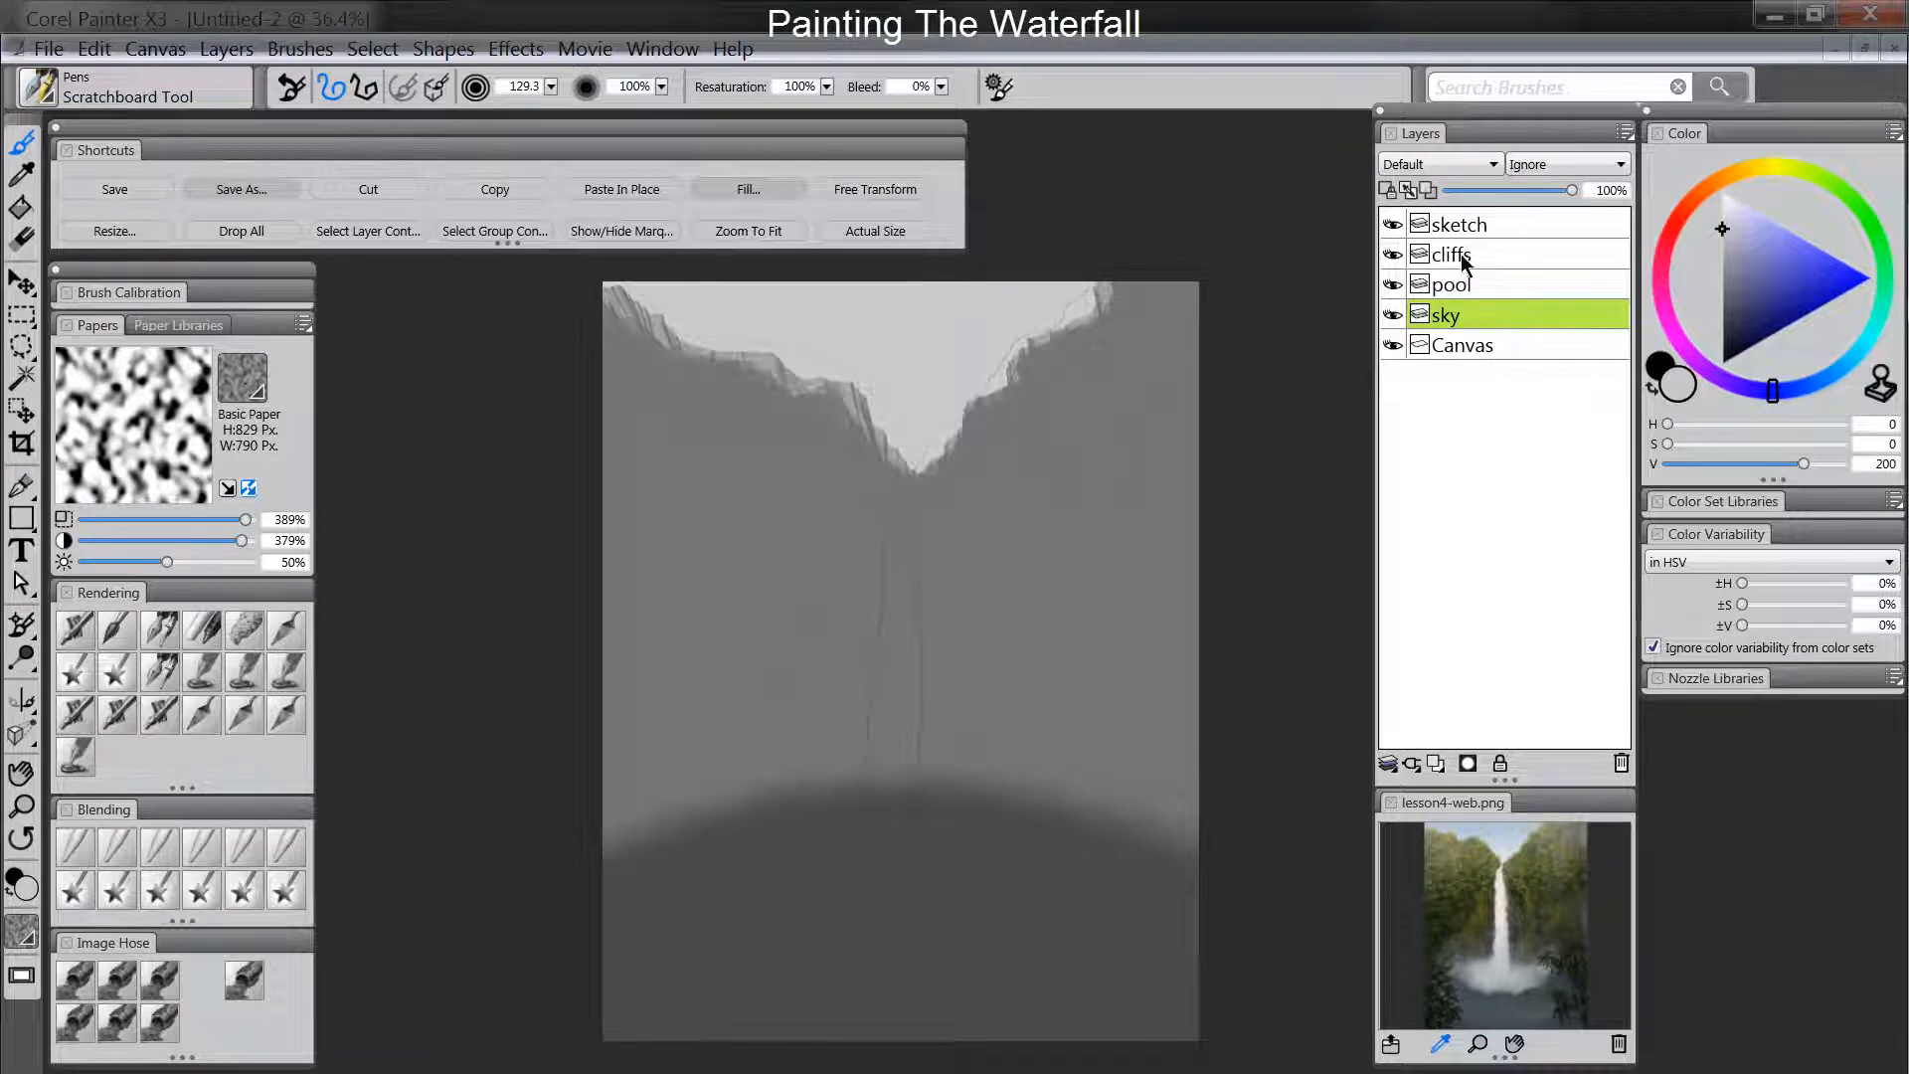
# Add a new layer named waterfall directly above the cliffs layer.
pyautogui.click(1461, 257)
pyautogui.click(1436, 763)
pyautogui.doubleClick(1459, 269)
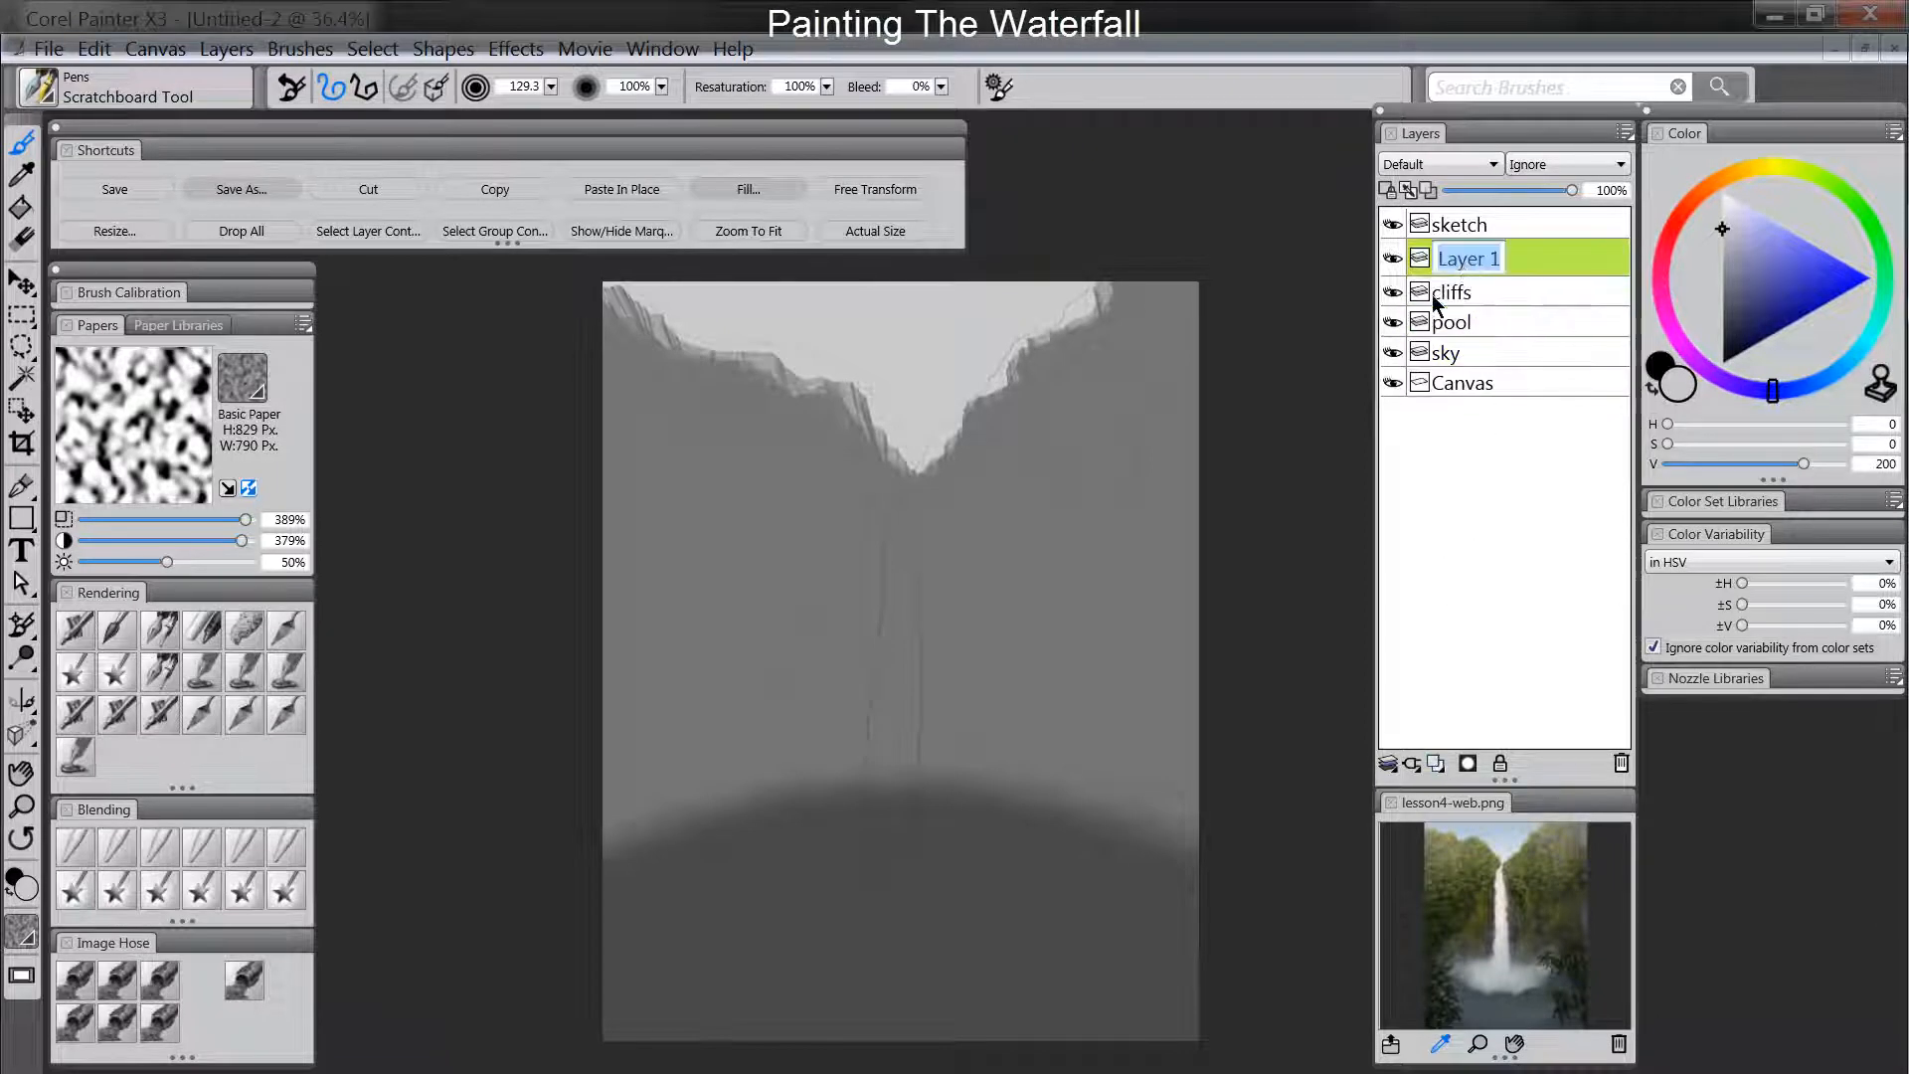
pyautogui.write('waterfall')
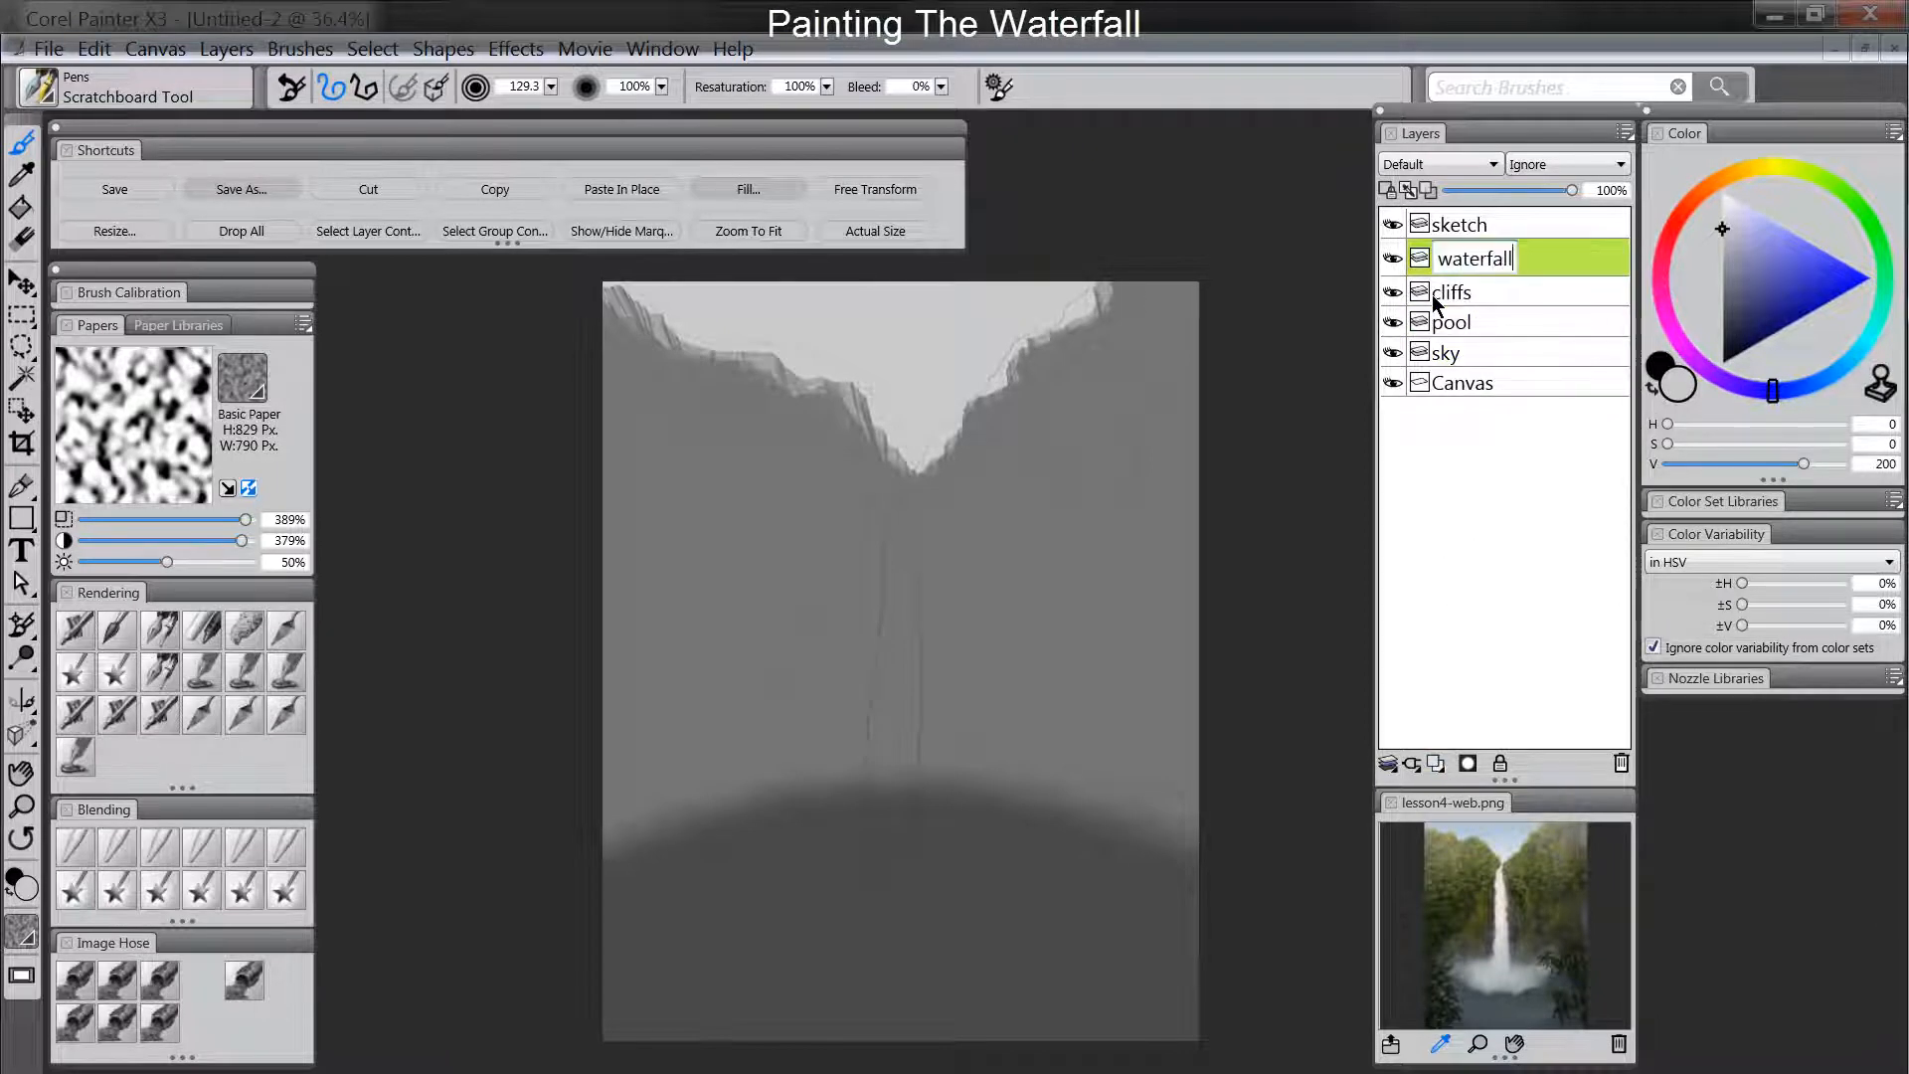
pyautogui.press('Return')
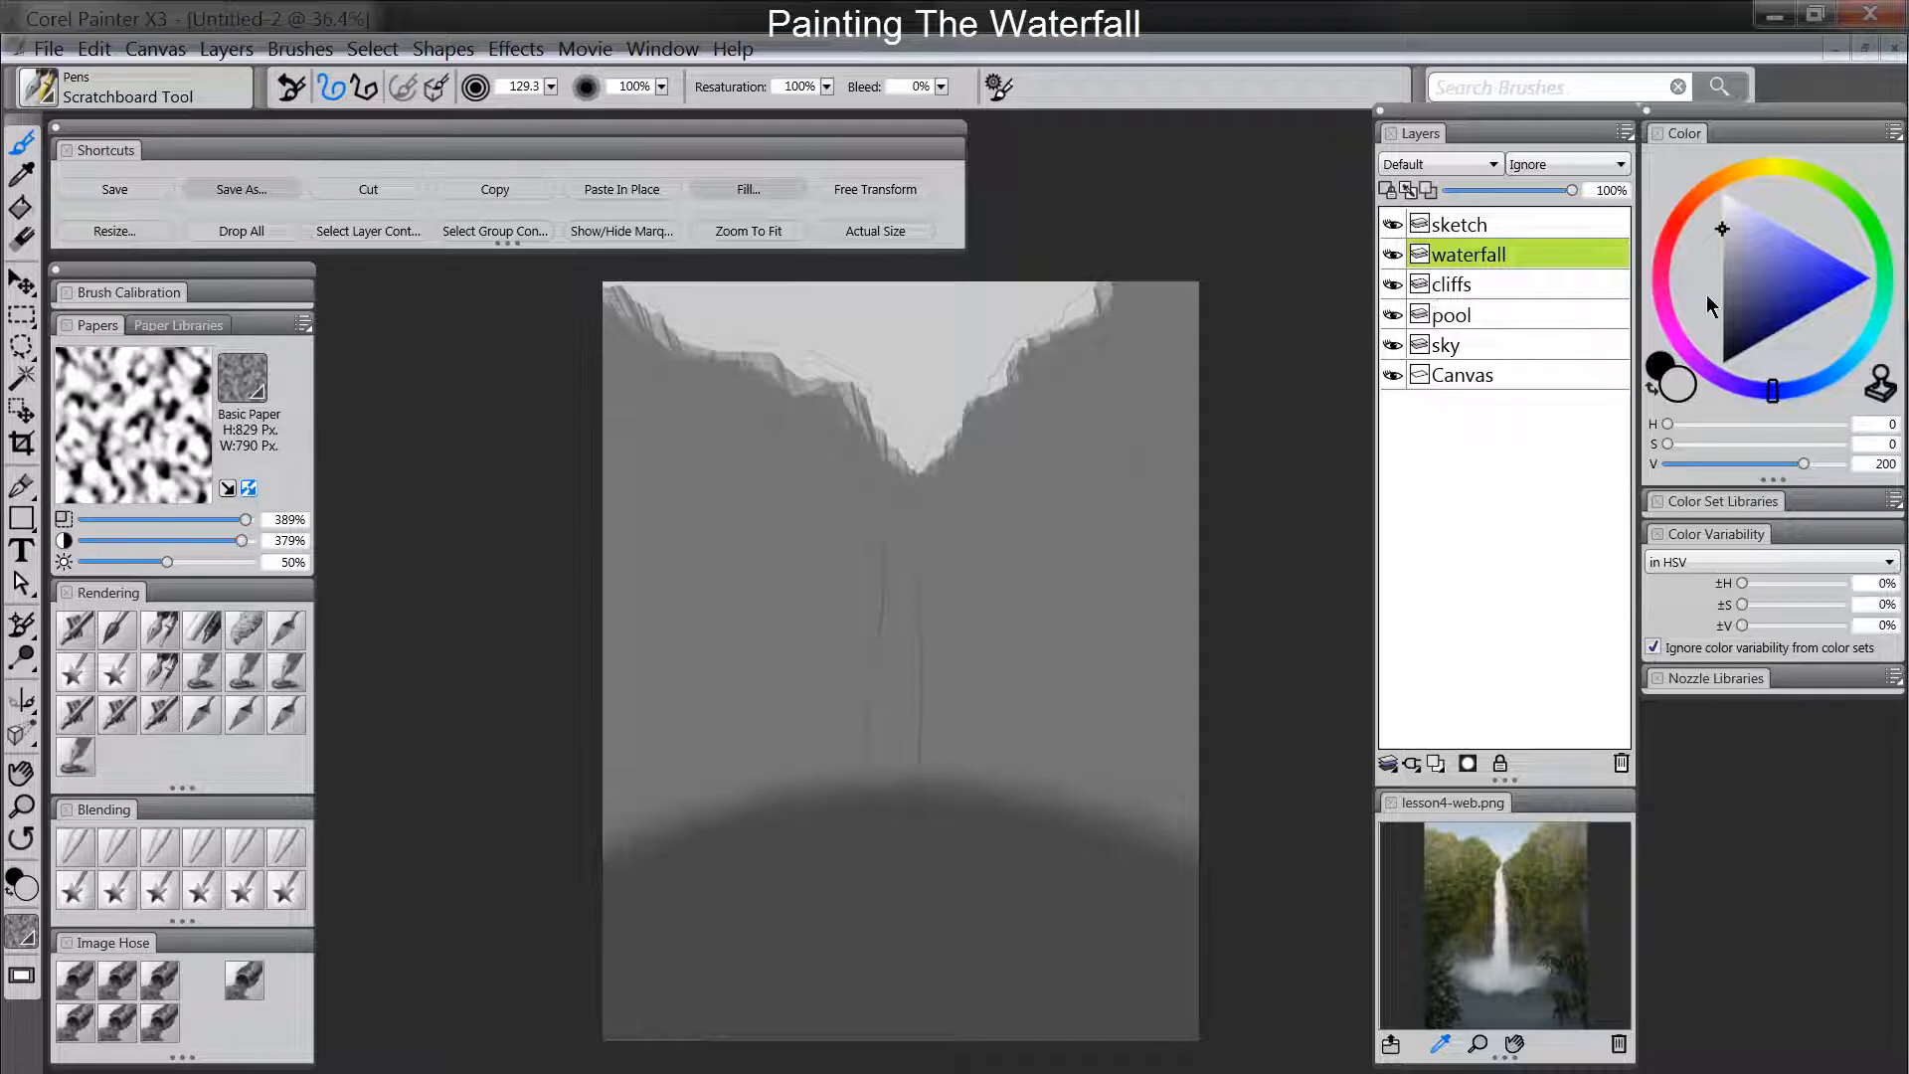
# Load the break-thick.rif nozzle for the Paint Break image hose and set the additional and main colours to very light greys, values 224 and 222.
pyautogui.click(1722, 688)
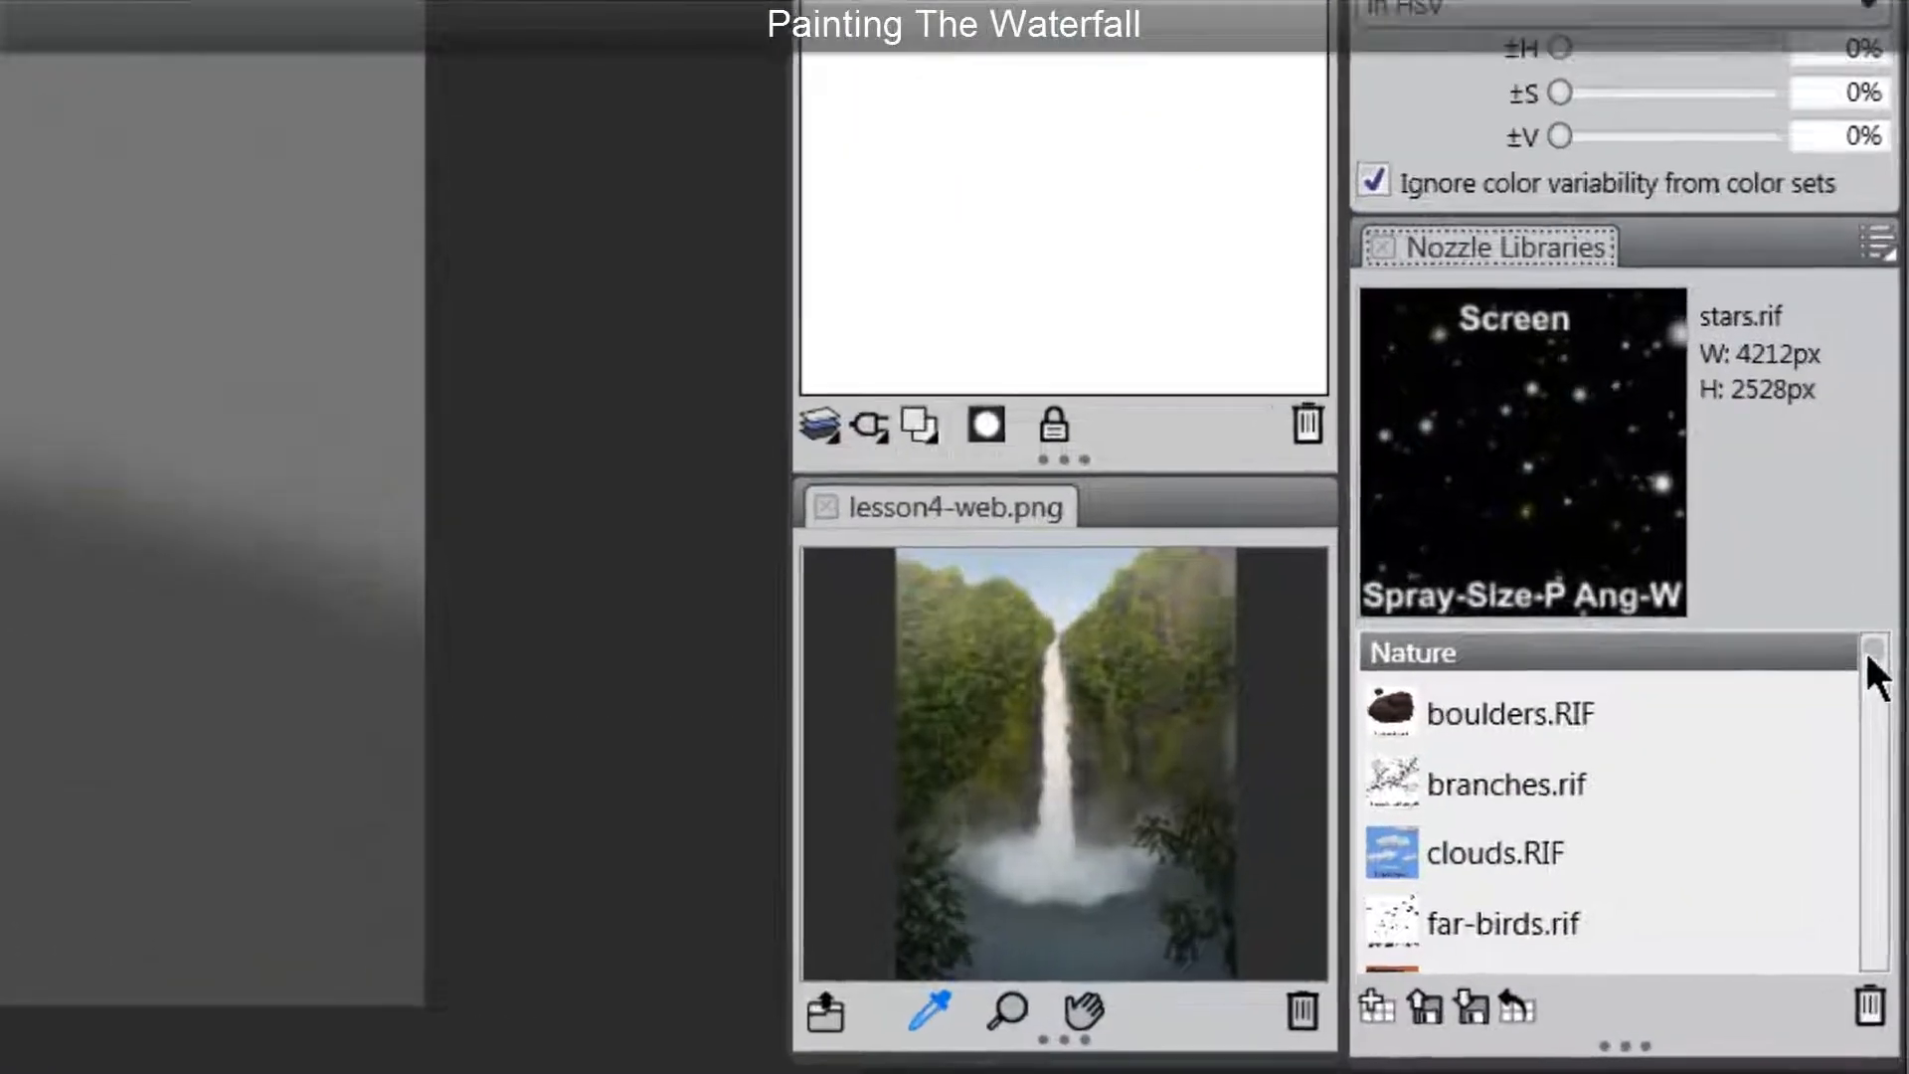
pyautogui.moveTo(1869, 661); pyautogui.dragTo(1875, 779)
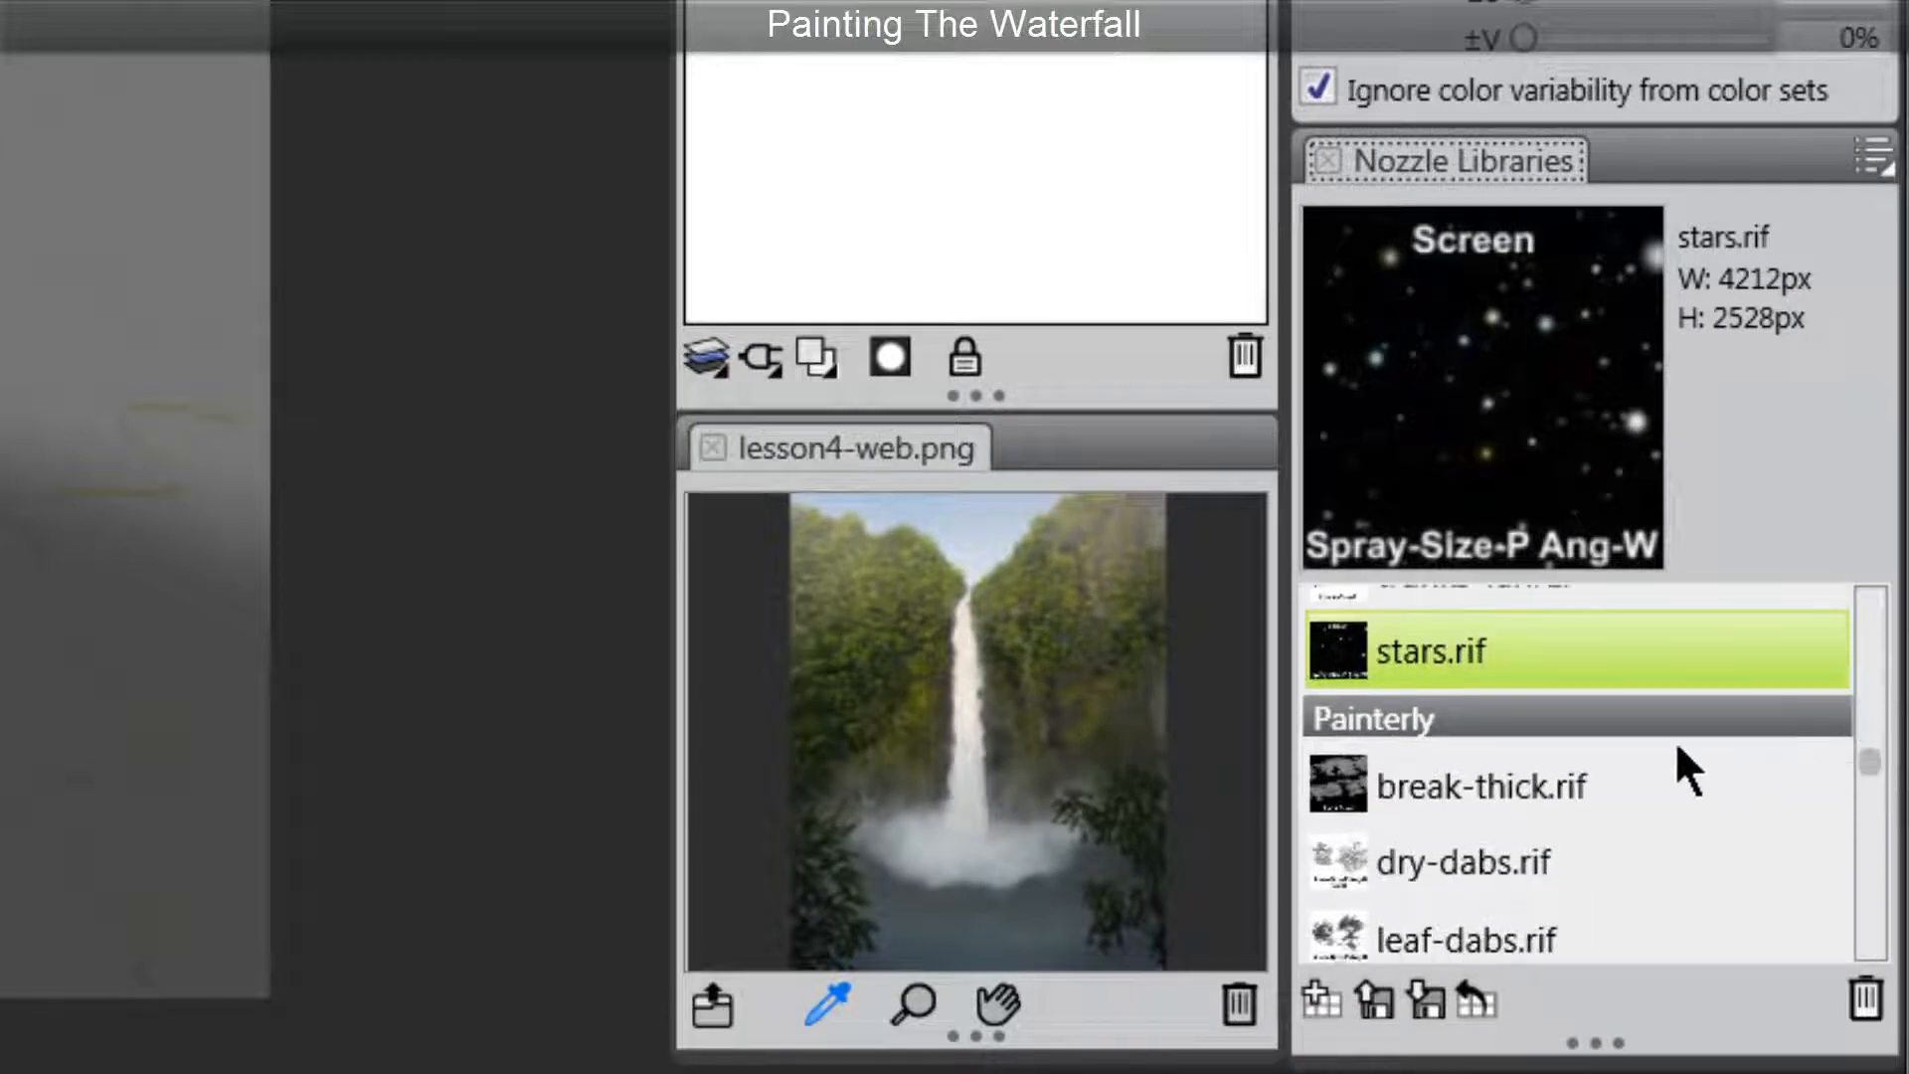
pyautogui.click(1541, 785)
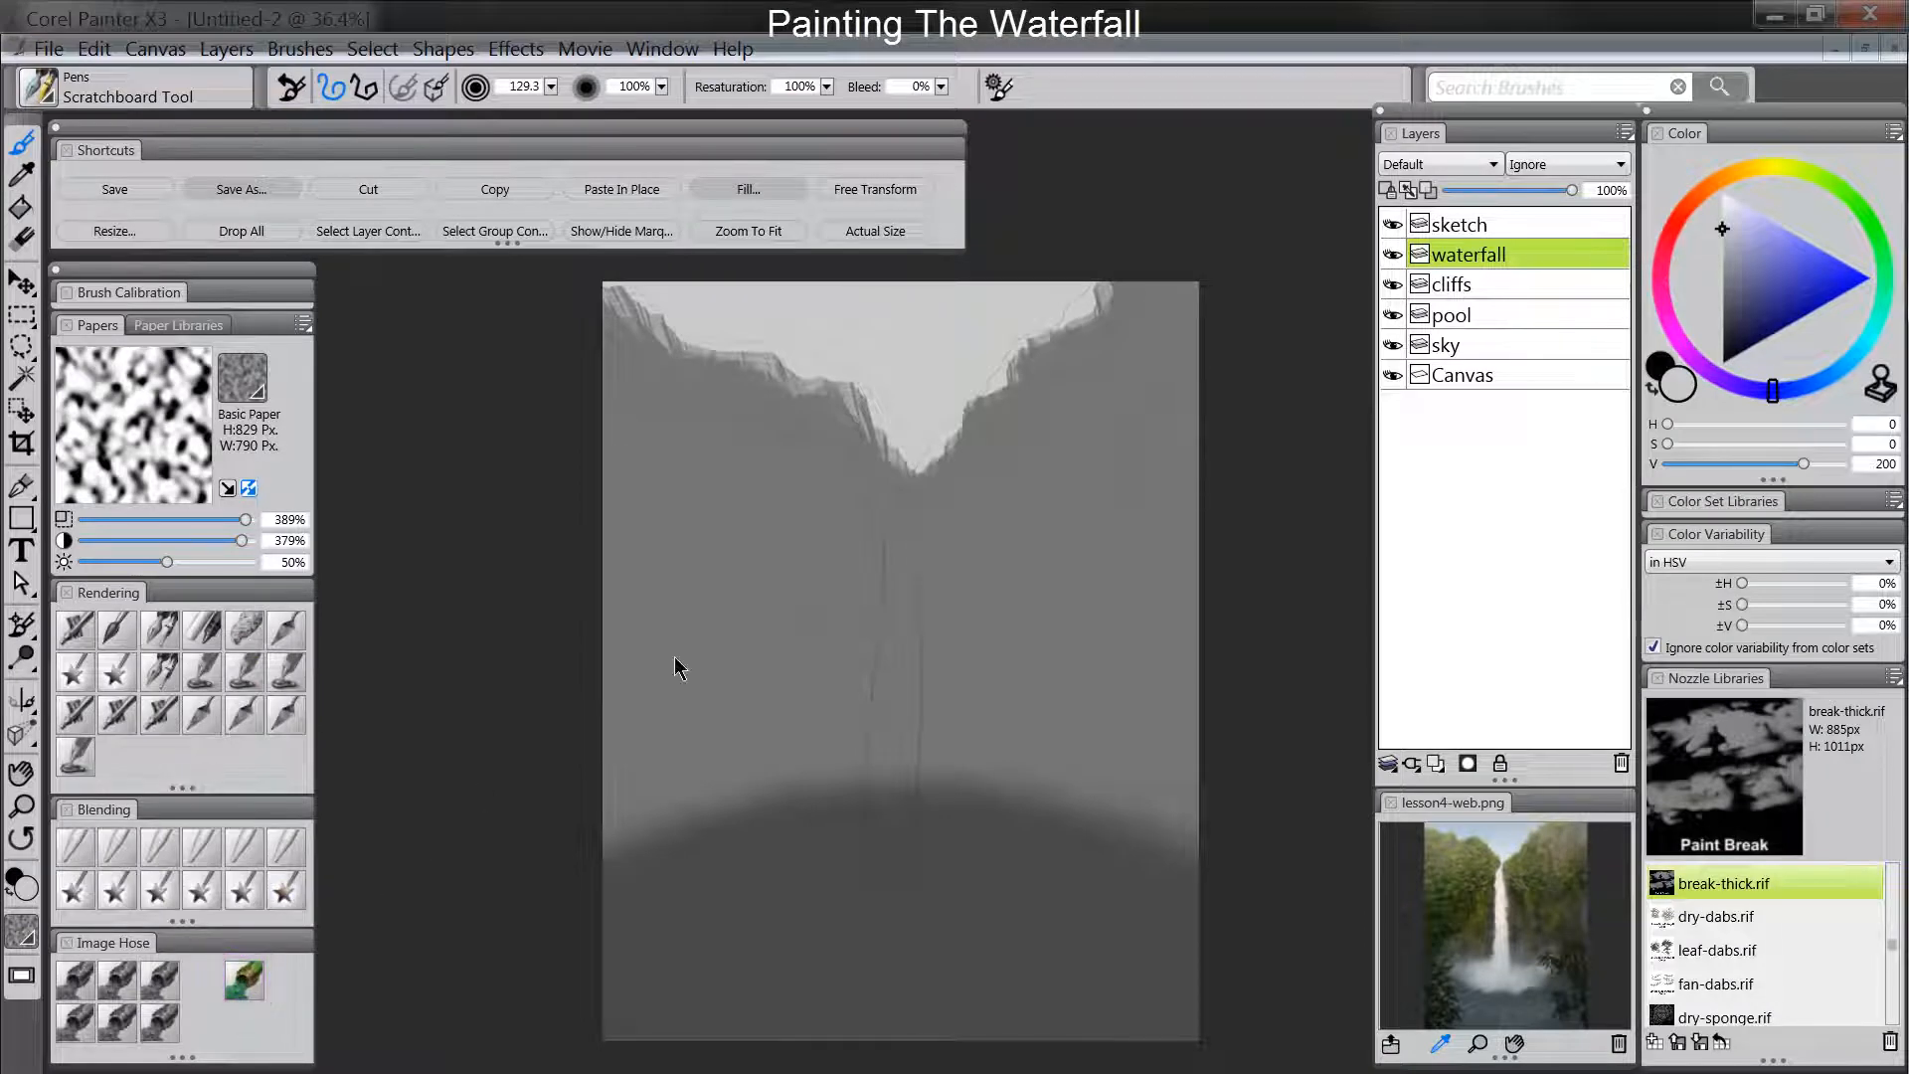
pyautogui.click(1723, 215)
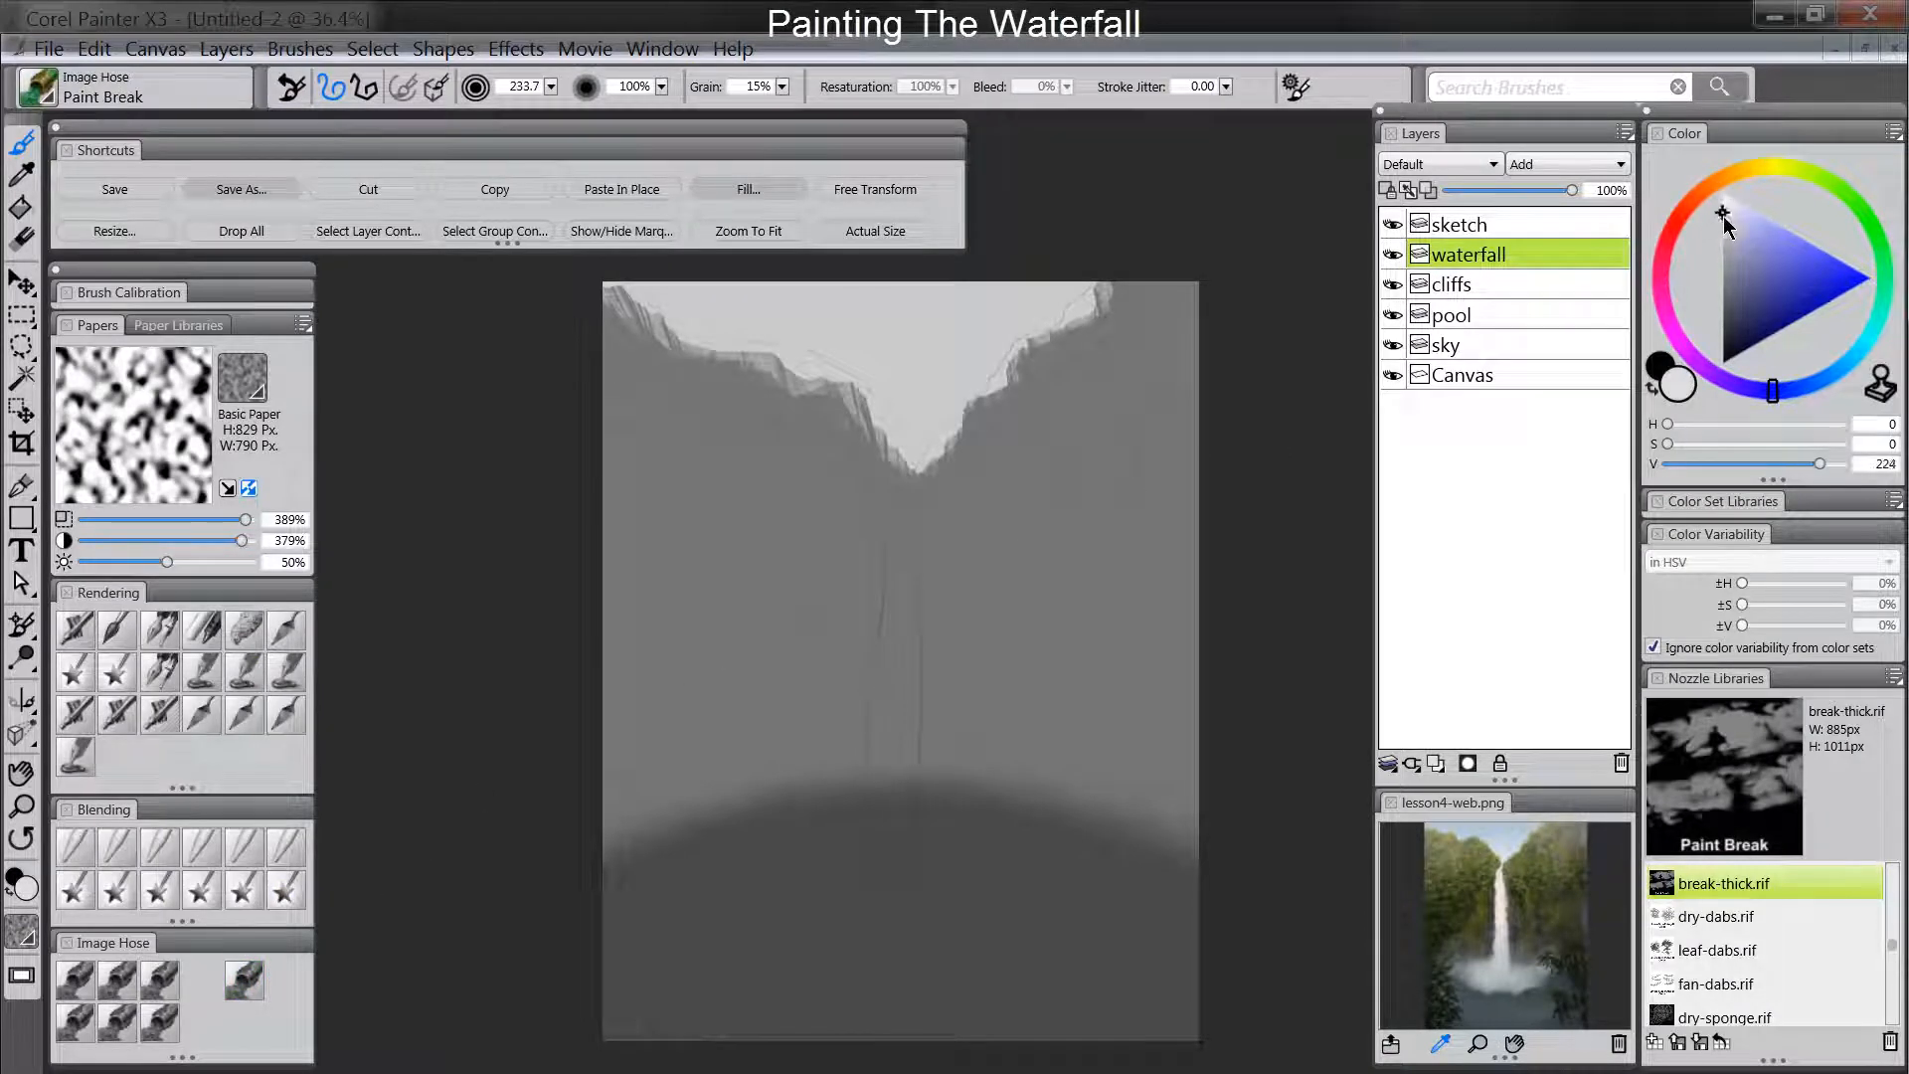
pyautogui.click(1661, 358)
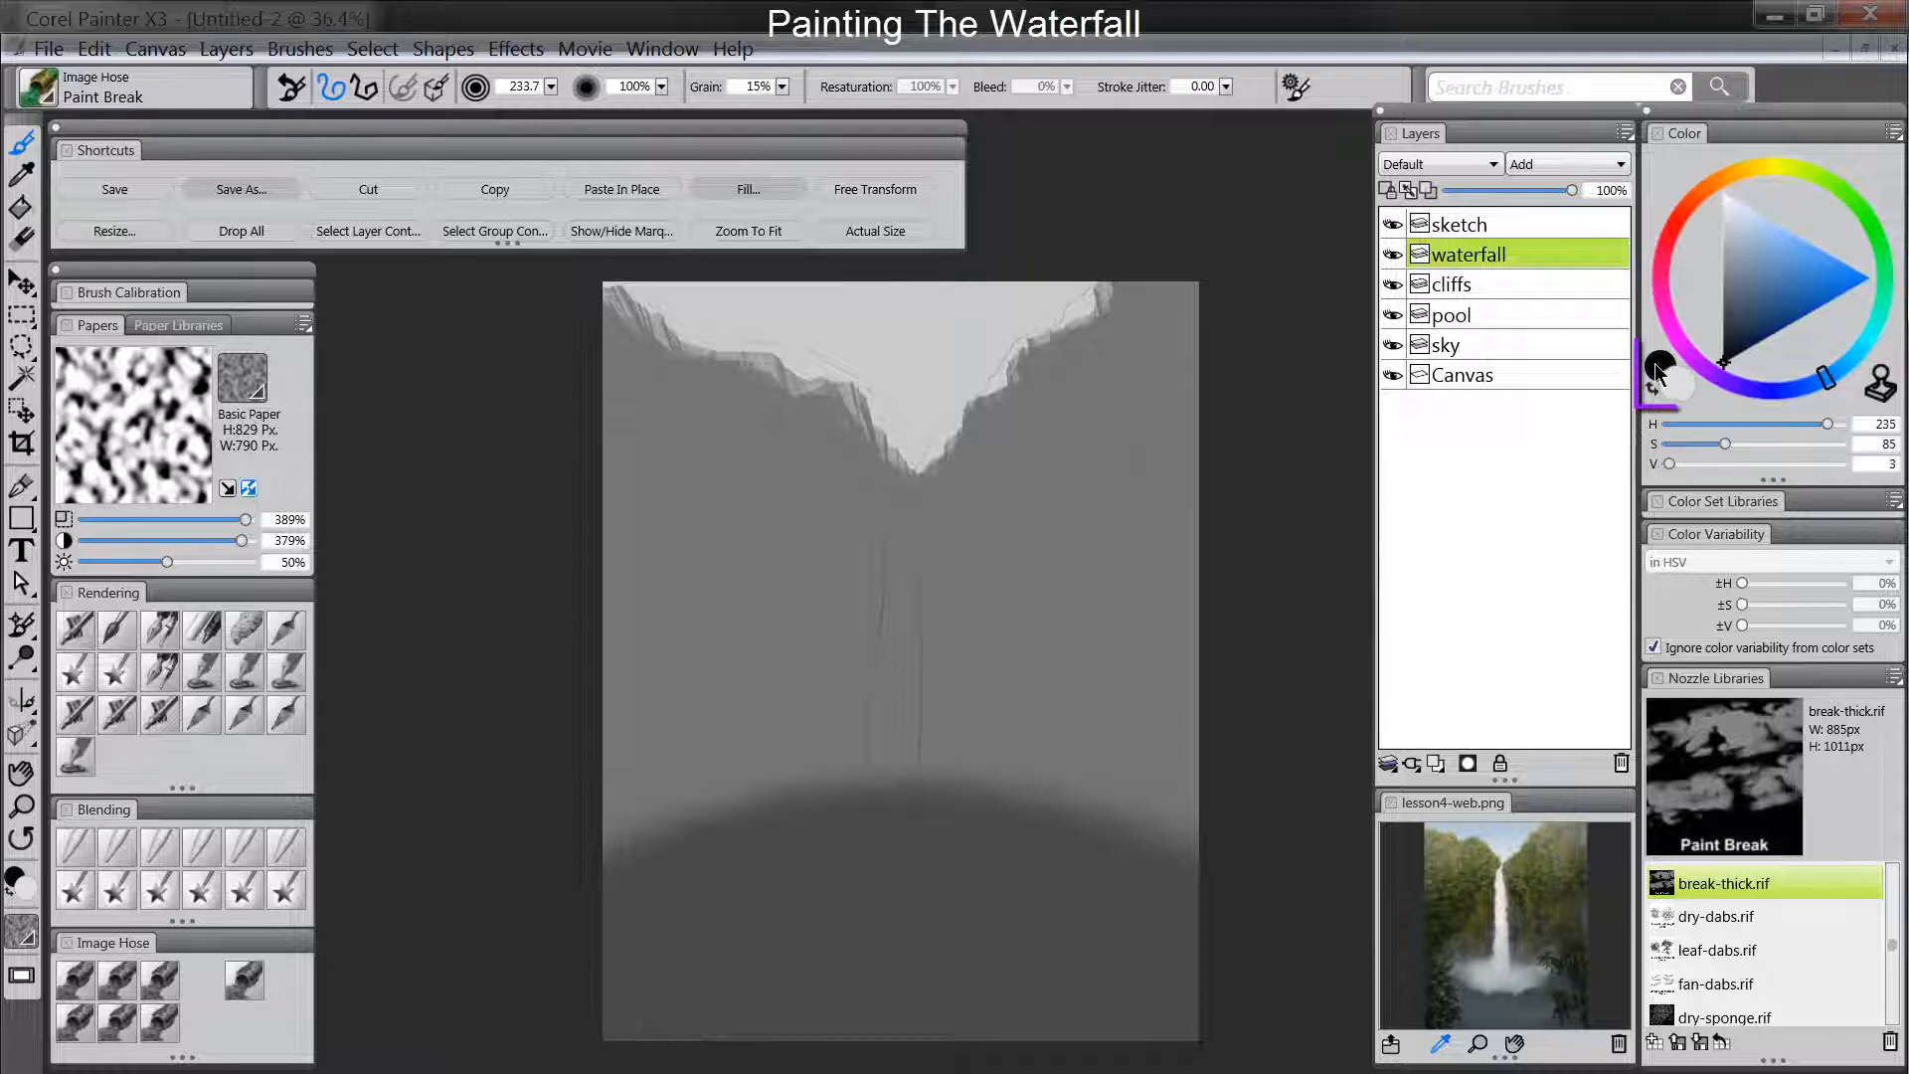
pyautogui.click(1722, 214)
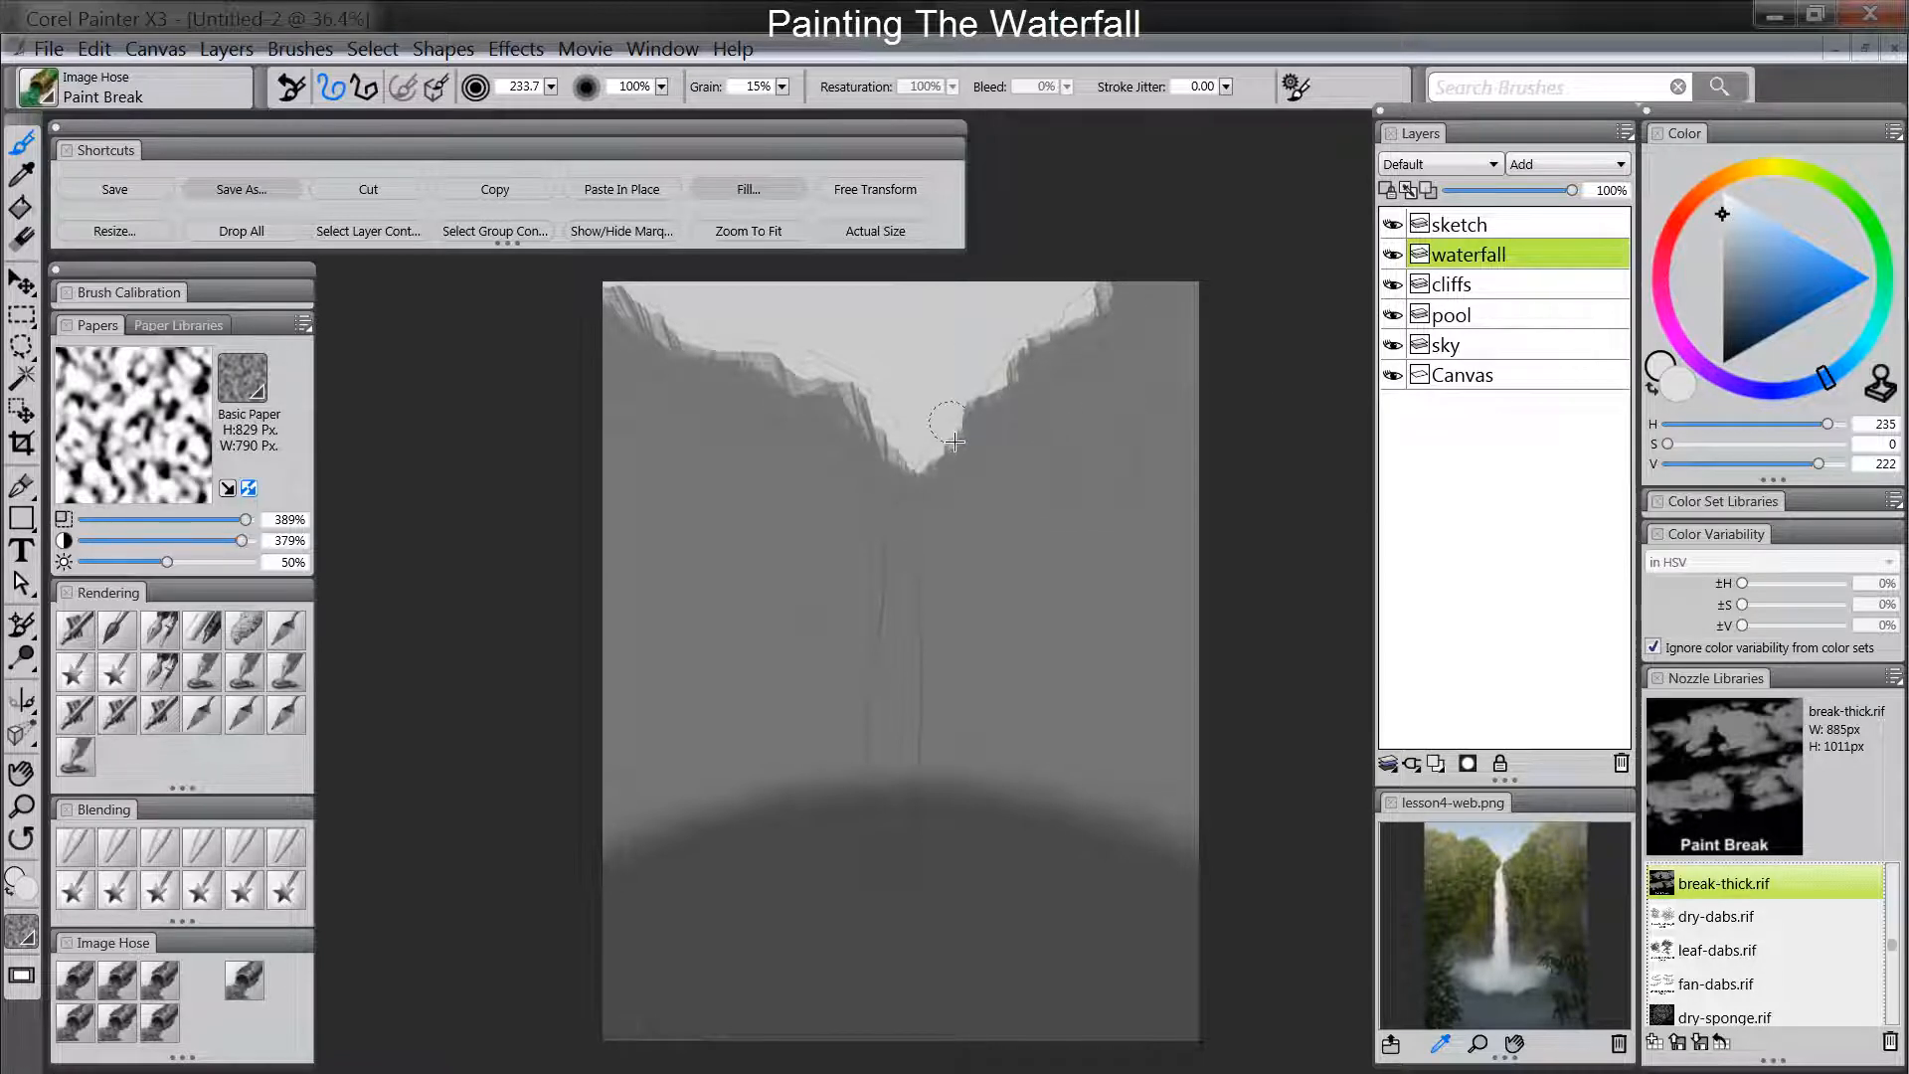
# Paint the waterfall in light grey with the Paint Break brush, from the notch between the cliffs down into the pool, following the sketch.
pyautogui.moveTo(955, 441); pyautogui.dragTo(957, 442)
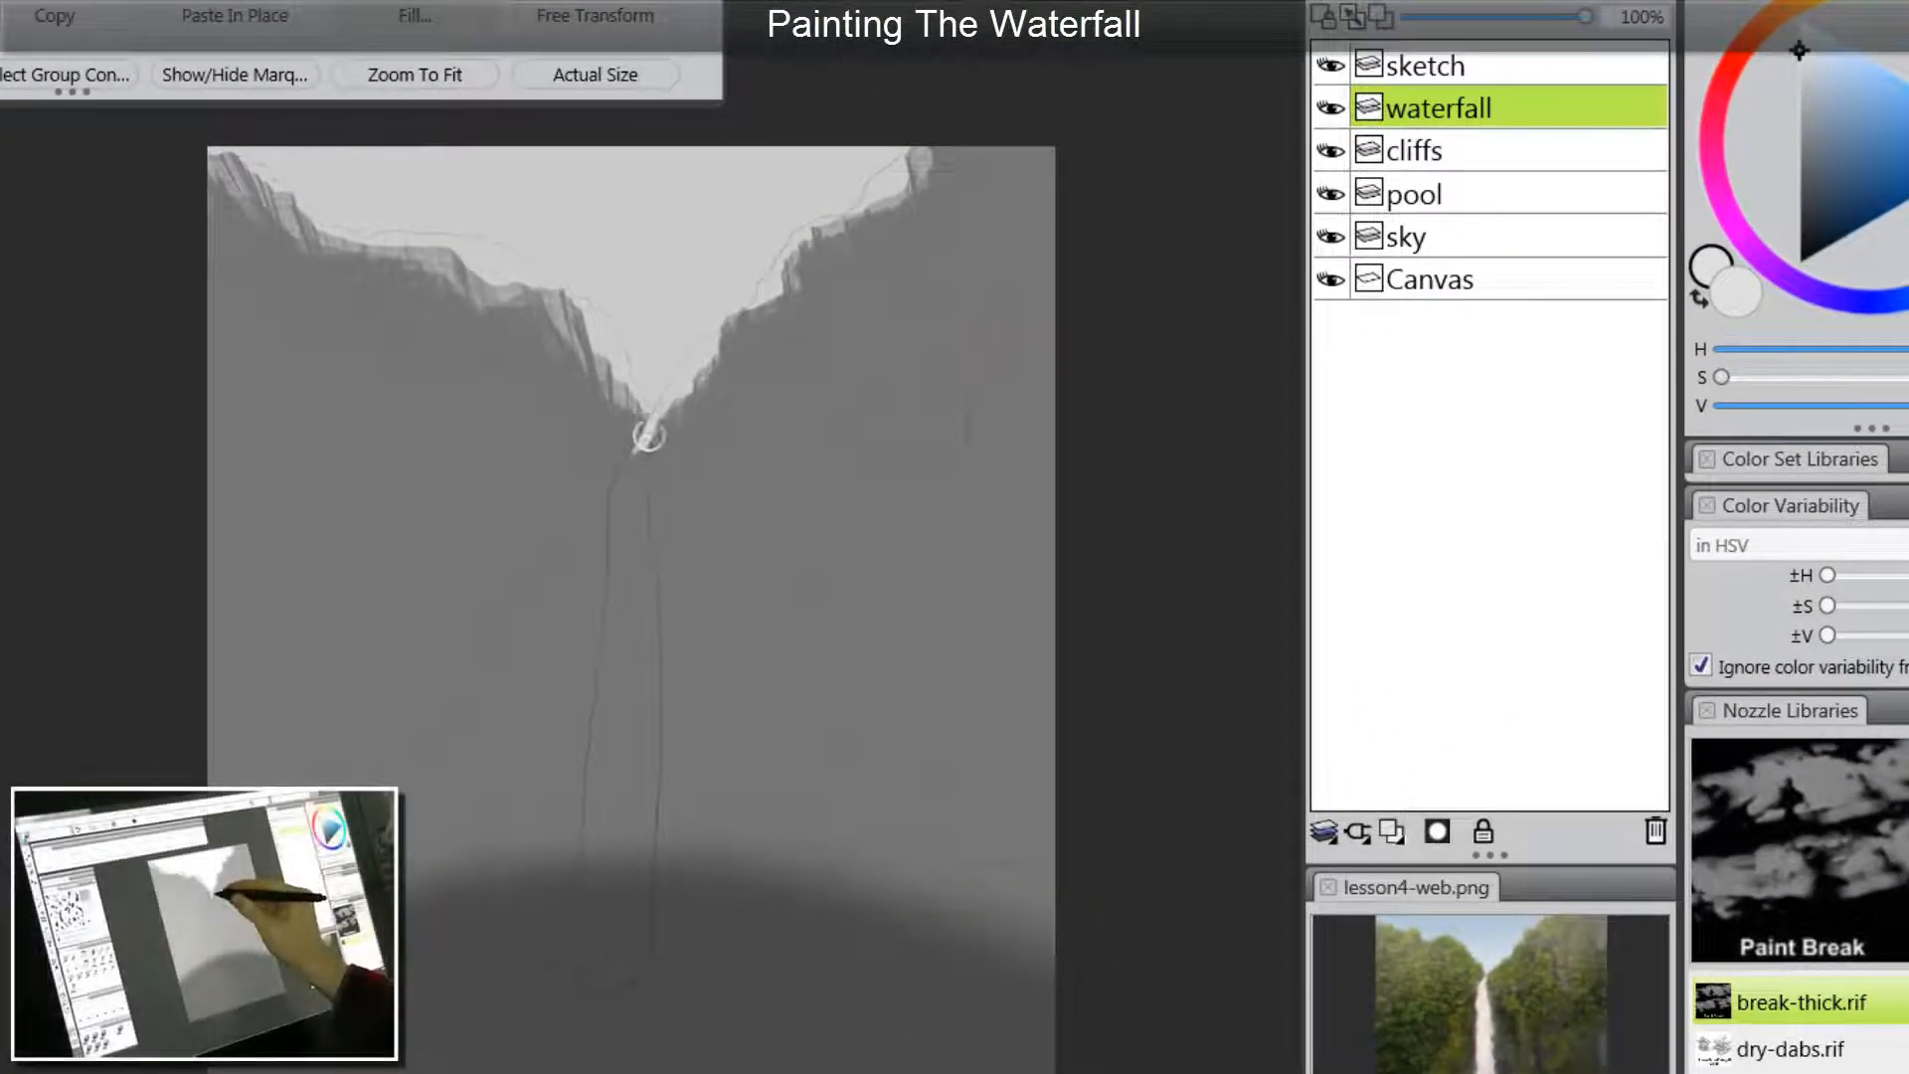
pyautogui.moveTo(651, 430)
pyautogui.mouseDown()
pyautogui.moveTo(638, 516)
pyautogui.moveTo(656, 464)
pyautogui.moveTo(642, 529)
pyautogui.moveTo(622, 477)
pyautogui.moveTo(622, 537)
pyautogui.moveTo(615, 489)
pyautogui.moveTo(603, 656)
pyautogui.moveTo(636, 547)
pyautogui.moveTo(627, 621)
pyautogui.moveTo(649, 579)
pyautogui.moveTo(663, 626)
pyautogui.moveTo(612, 577)
pyautogui.moveTo(602, 711)
pyautogui.moveTo(648, 671)
pyautogui.moveTo(658, 599)
pyautogui.moveTo(643, 799)
pyautogui.mouseUp()
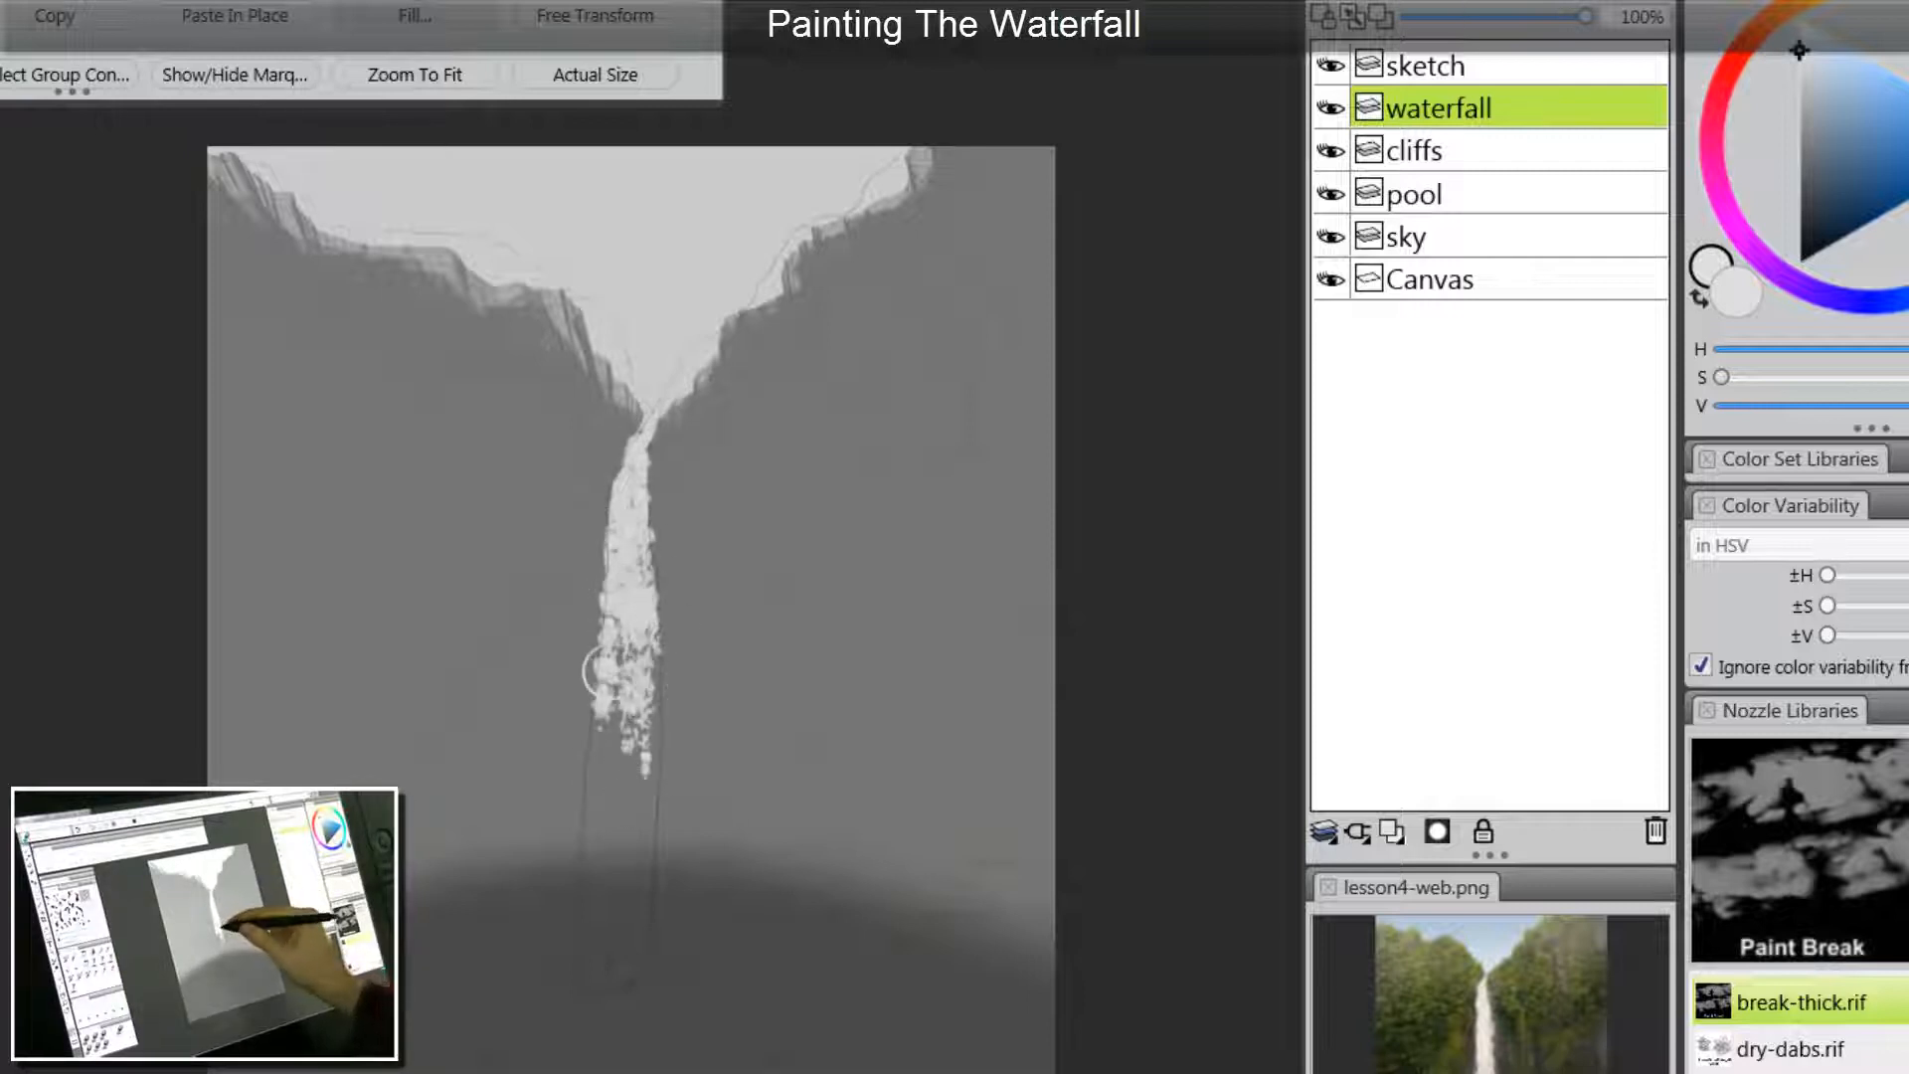
pyautogui.moveTo(599, 673)
pyautogui.mouseDown()
pyautogui.moveTo(600, 723)
pyautogui.moveTo(598, 701)
pyautogui.moveTo(652, 695)
pyautogui.moveTo(658, 622)
pyautogui.moveTo(623, 907)
pyautogui.moveTo(598, 693)
pyautogui.moveTo(594, 898)
pyautogui.mouseUp()
pyautogui.moveTo(582, 764)
pyautogui.mouseDown()
pyautogui.moveTo(631, 866)
pyautogui.moveTo(651, 740)
pyautogui.moveTo(639, 886)
pyautogui.moveTo(639, 777)
pyautogui.mouseUp()
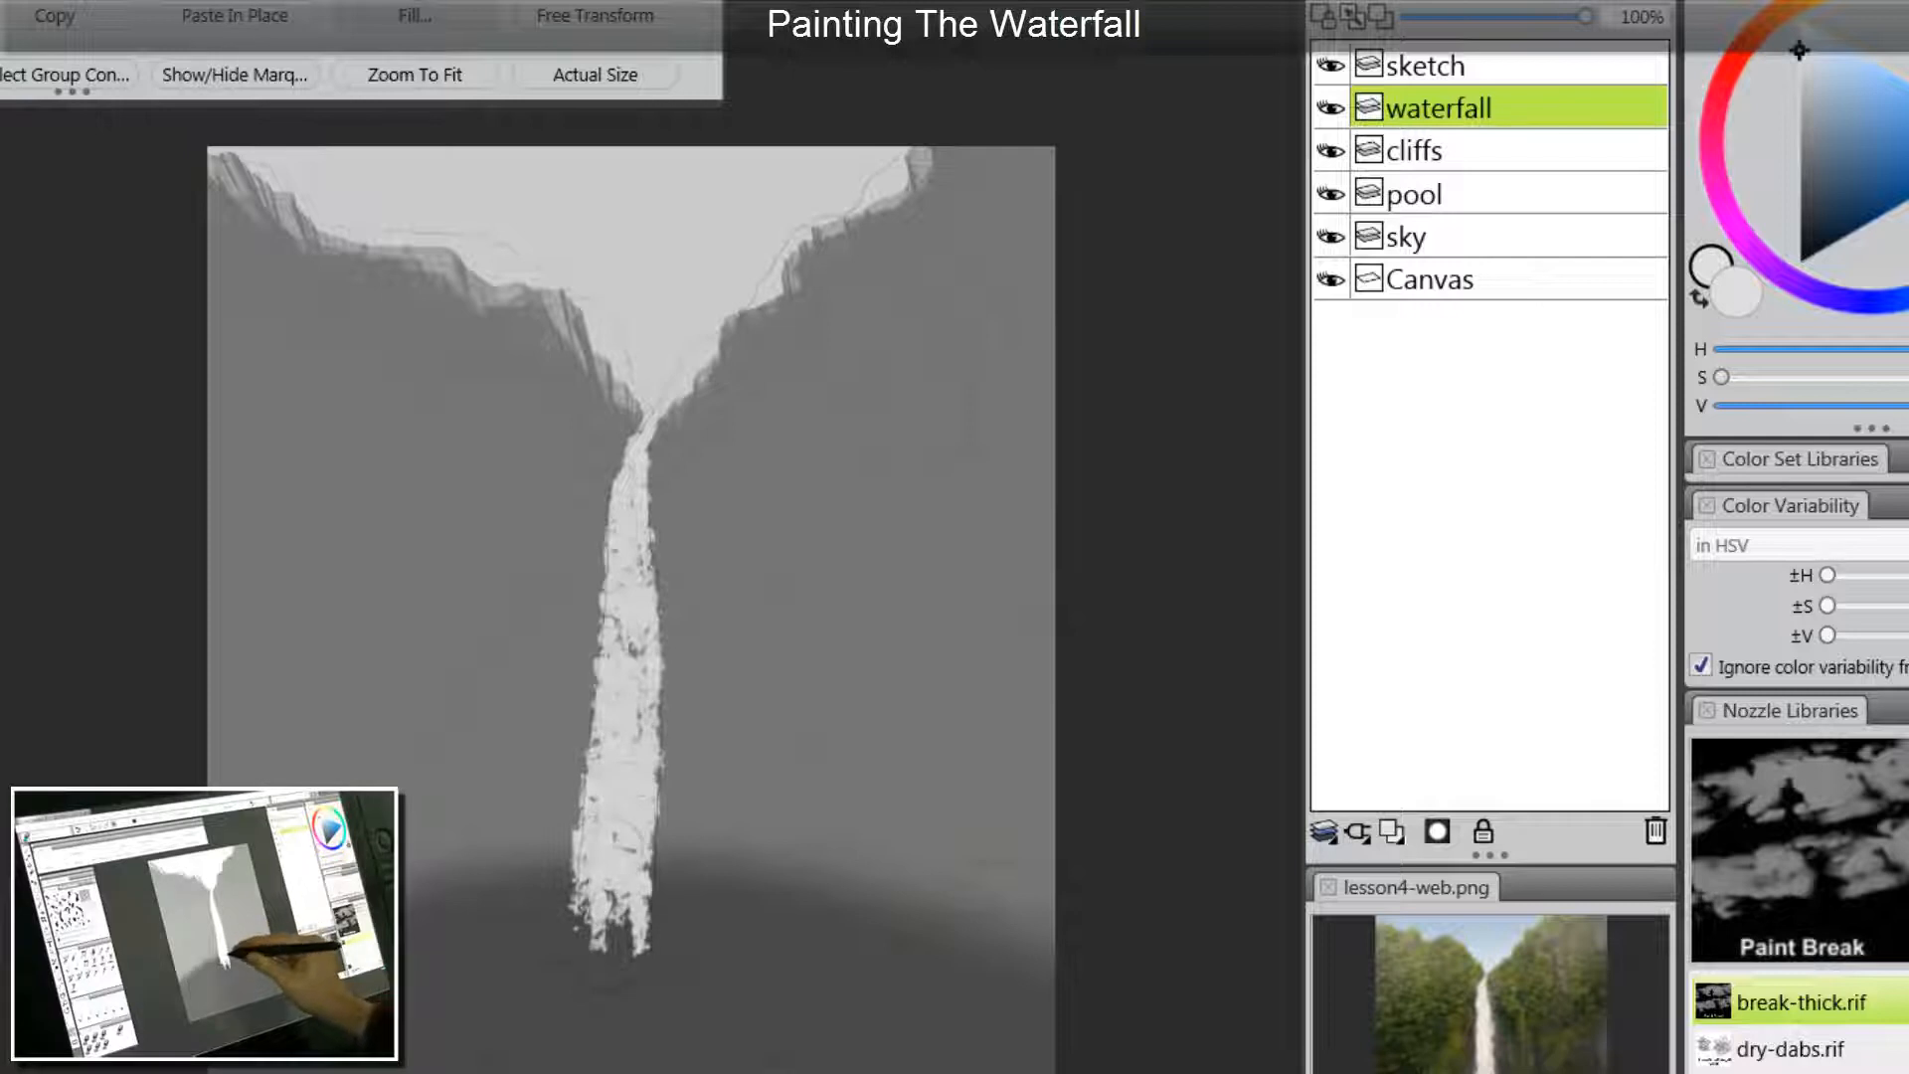
pyautogui.moveTo(612, 846)
pyautogui.mouseDown()
pyautogui.moveTo(588, 966)
pyautogui.moveTo(590, 883)
pyautogui.moveTo(617, 940)
pyautogui.mouseUp()
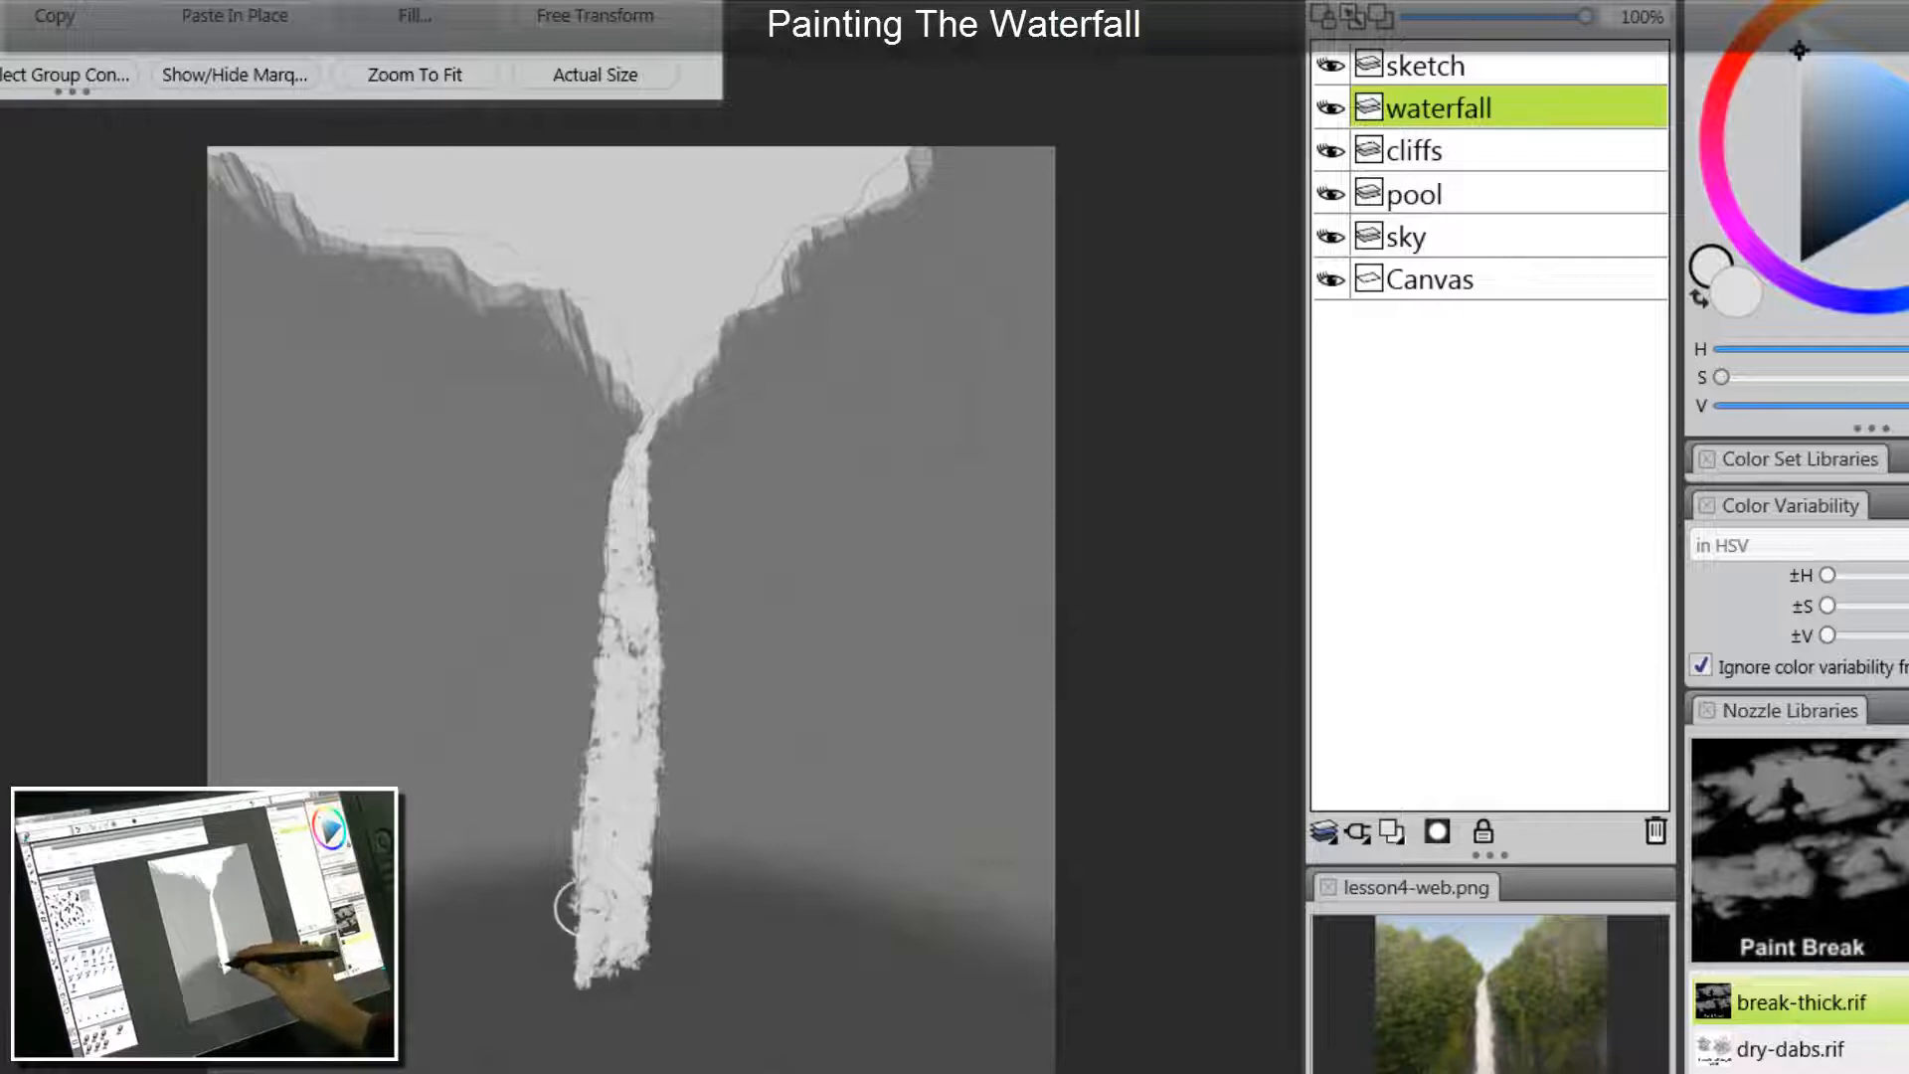
pyautogui.moveTo(601, 952); pyautogui.dragTo(604, 966)
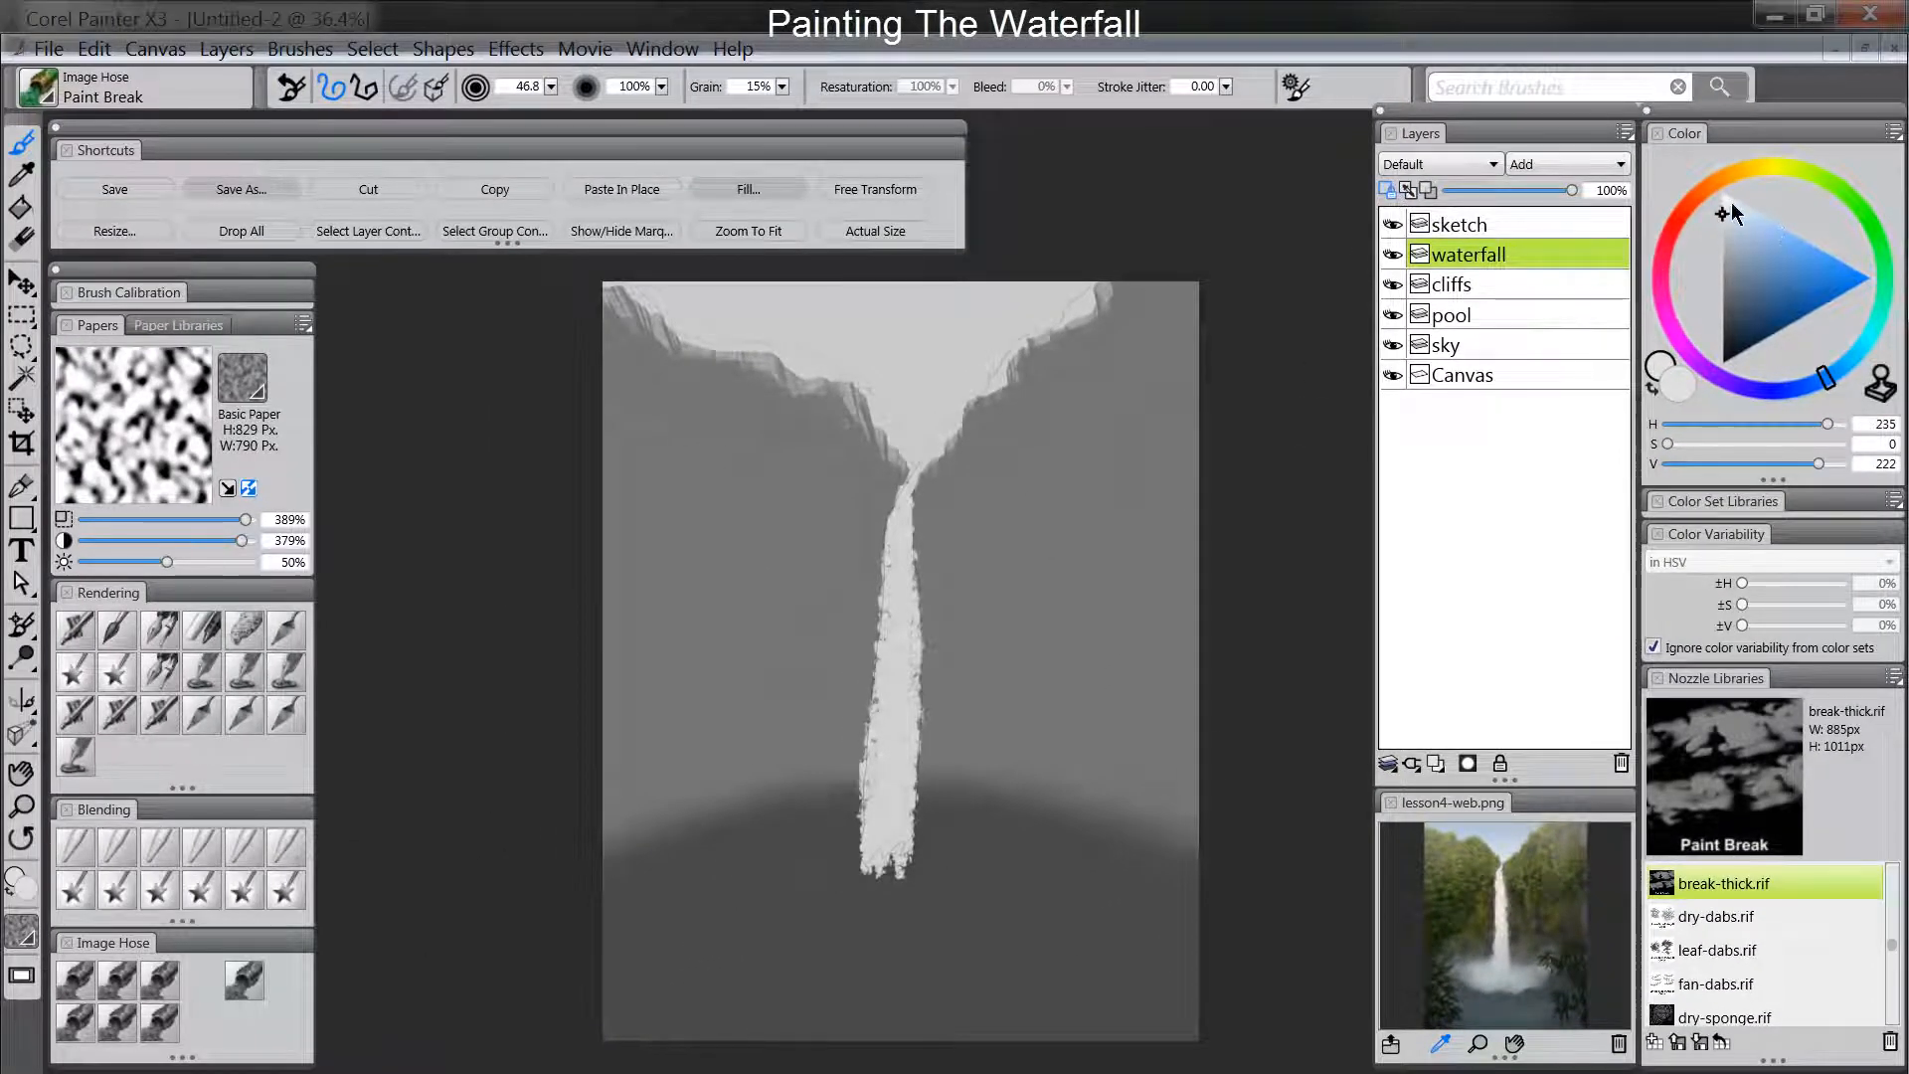
# Paint pure white highlights, value 255, down the length of the waterfall with its transparency preserved.
pyautogui.click(1726, 200)
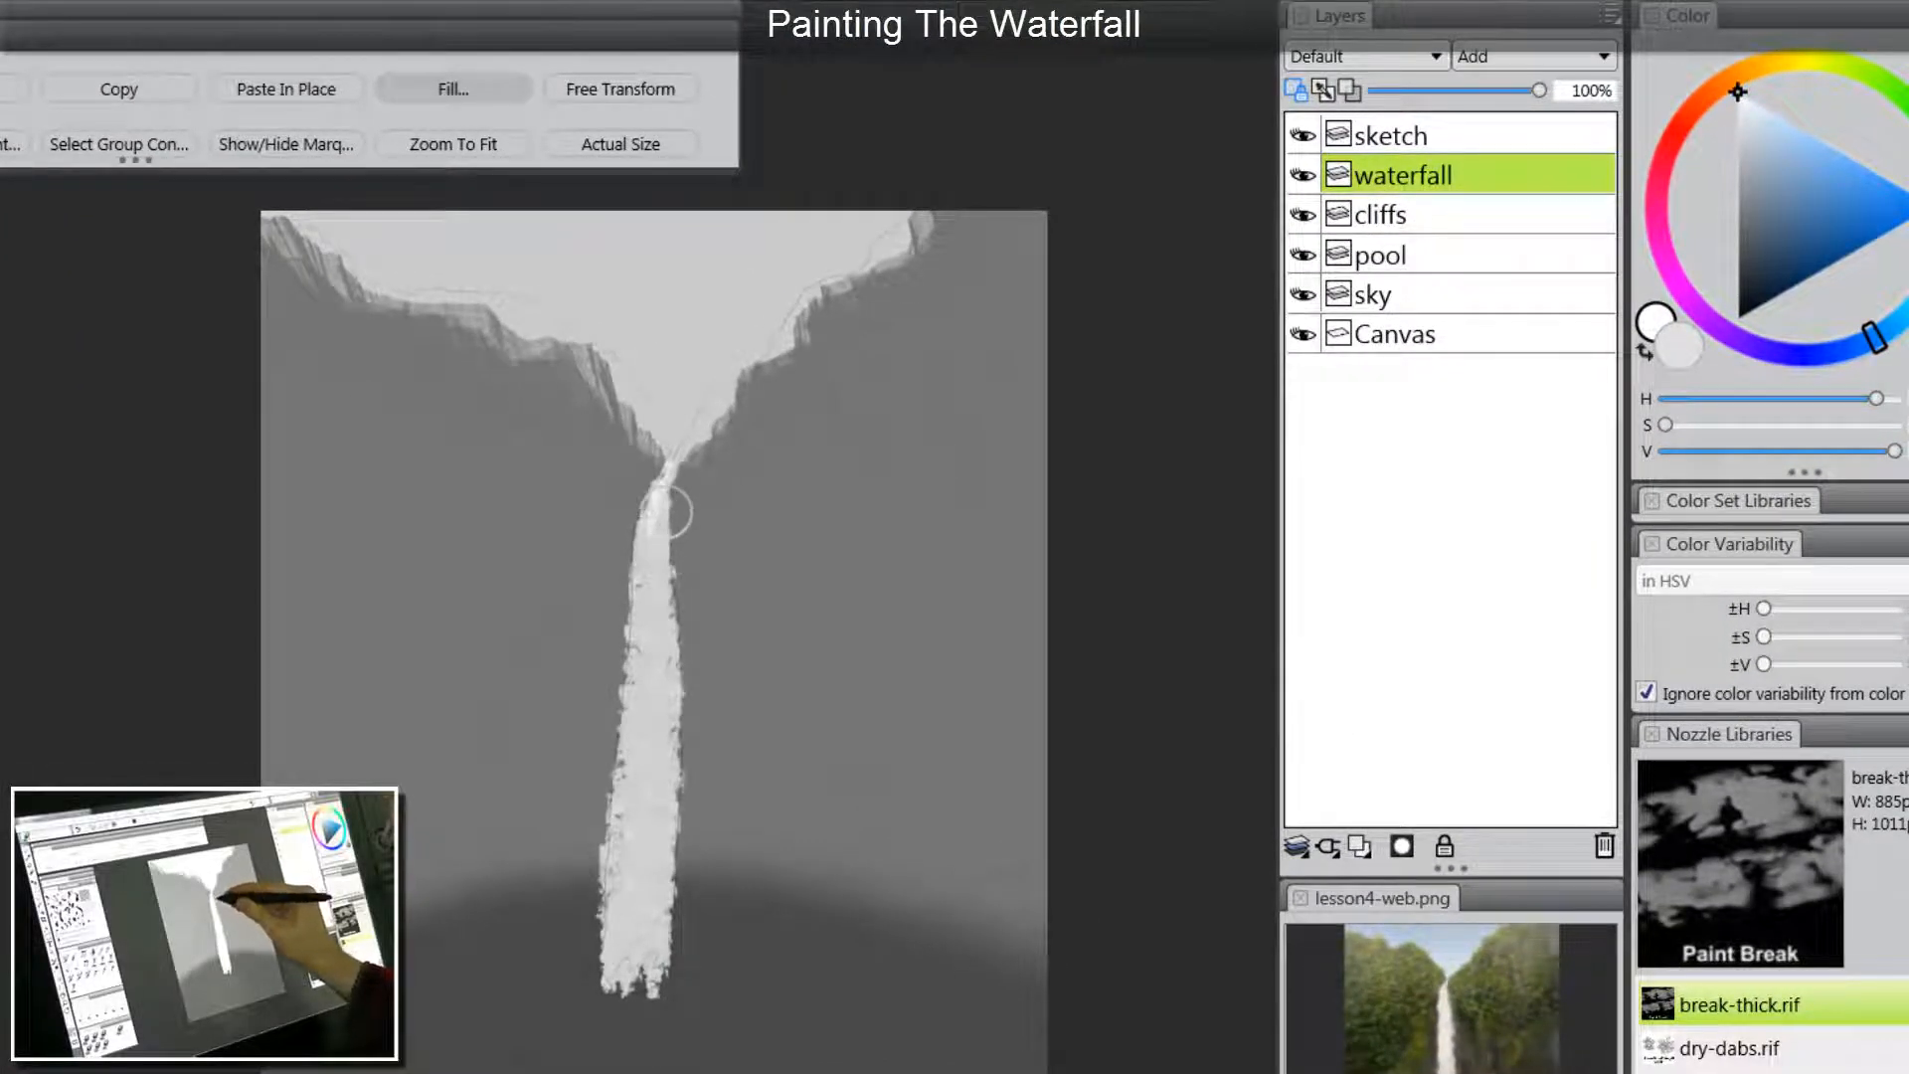
pyautogui.moveTo(671, 513)
pyautogui.mouseDown()
pyautogui.moveTo(666, 567)
pyautogui.moveTo(646, 508)
pyautogui.moveTo(676, 652)
pyautogui.mouseUp()
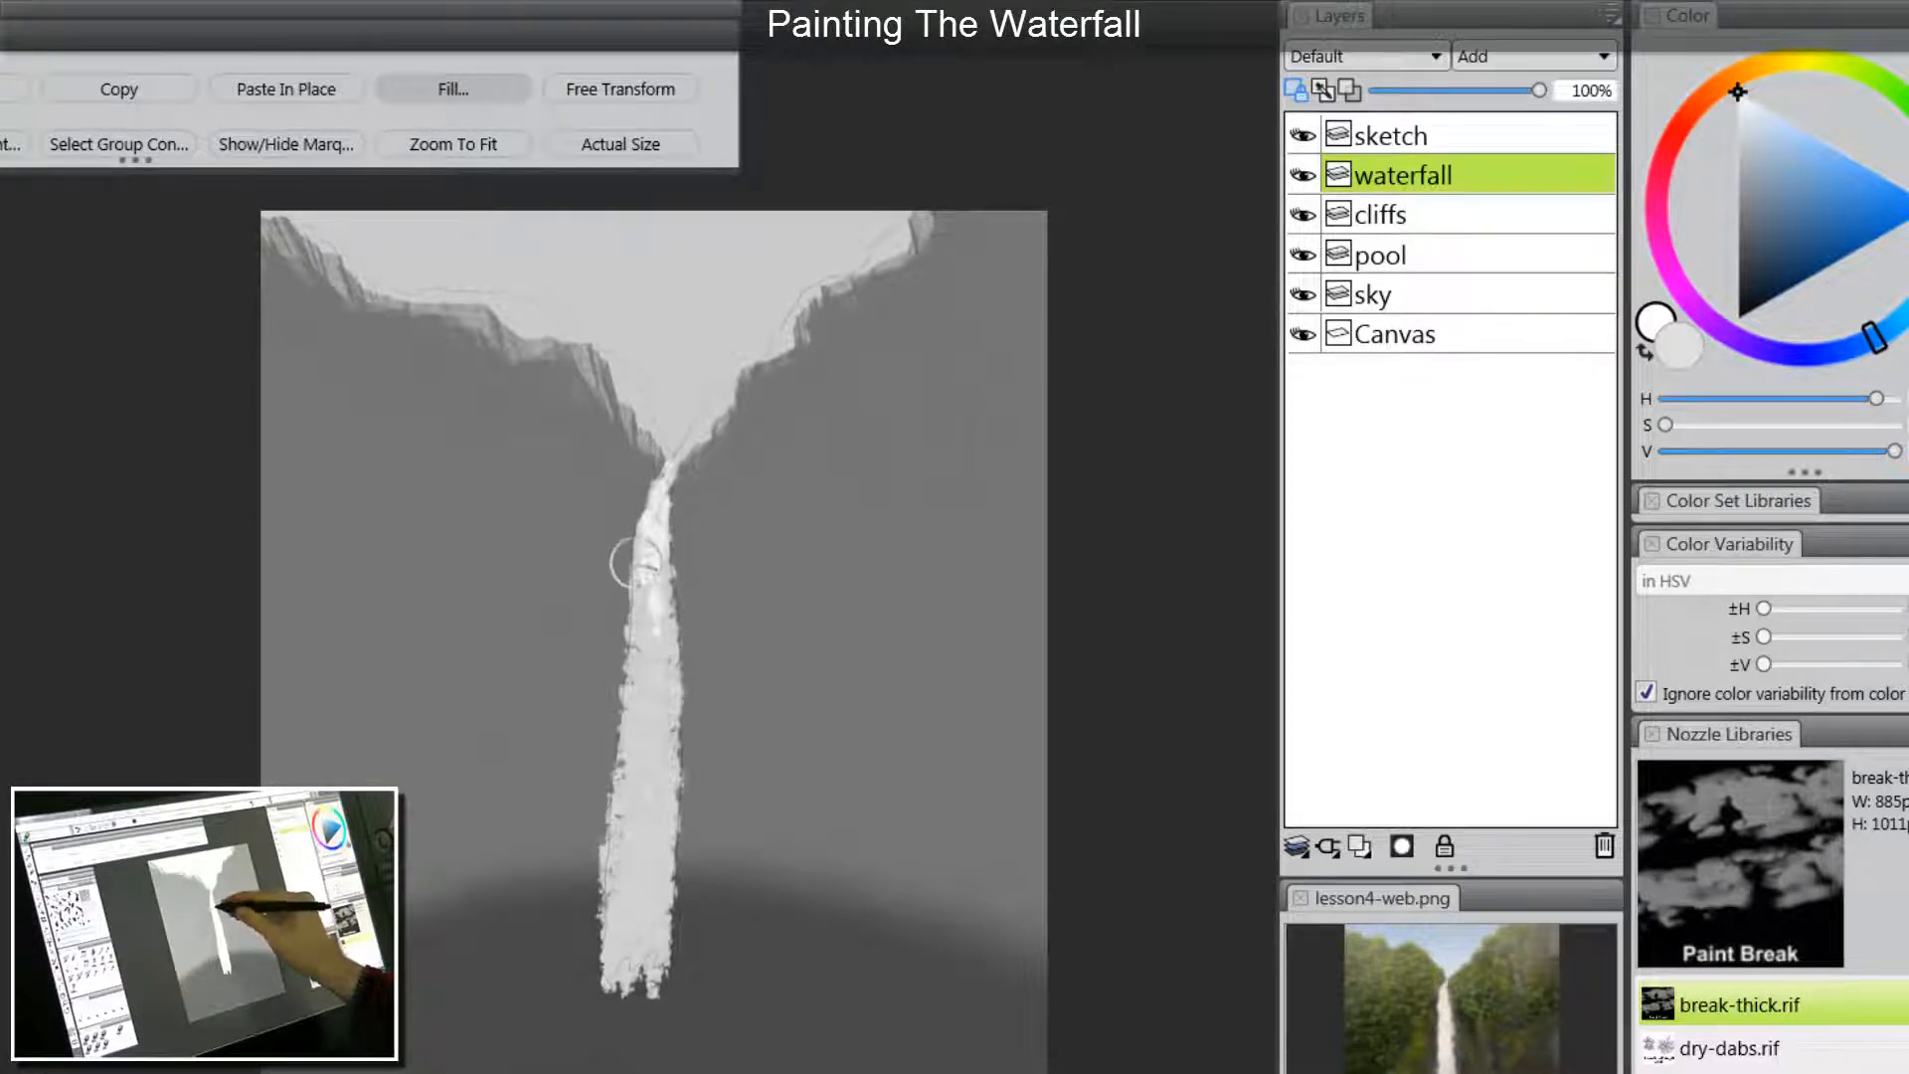
pyautogui.moveTo(633, 564); pyautogui.dragTo(668, 597)
pyautogui.moveTo(684, 680); pyautogui.dragTo(644, 786)
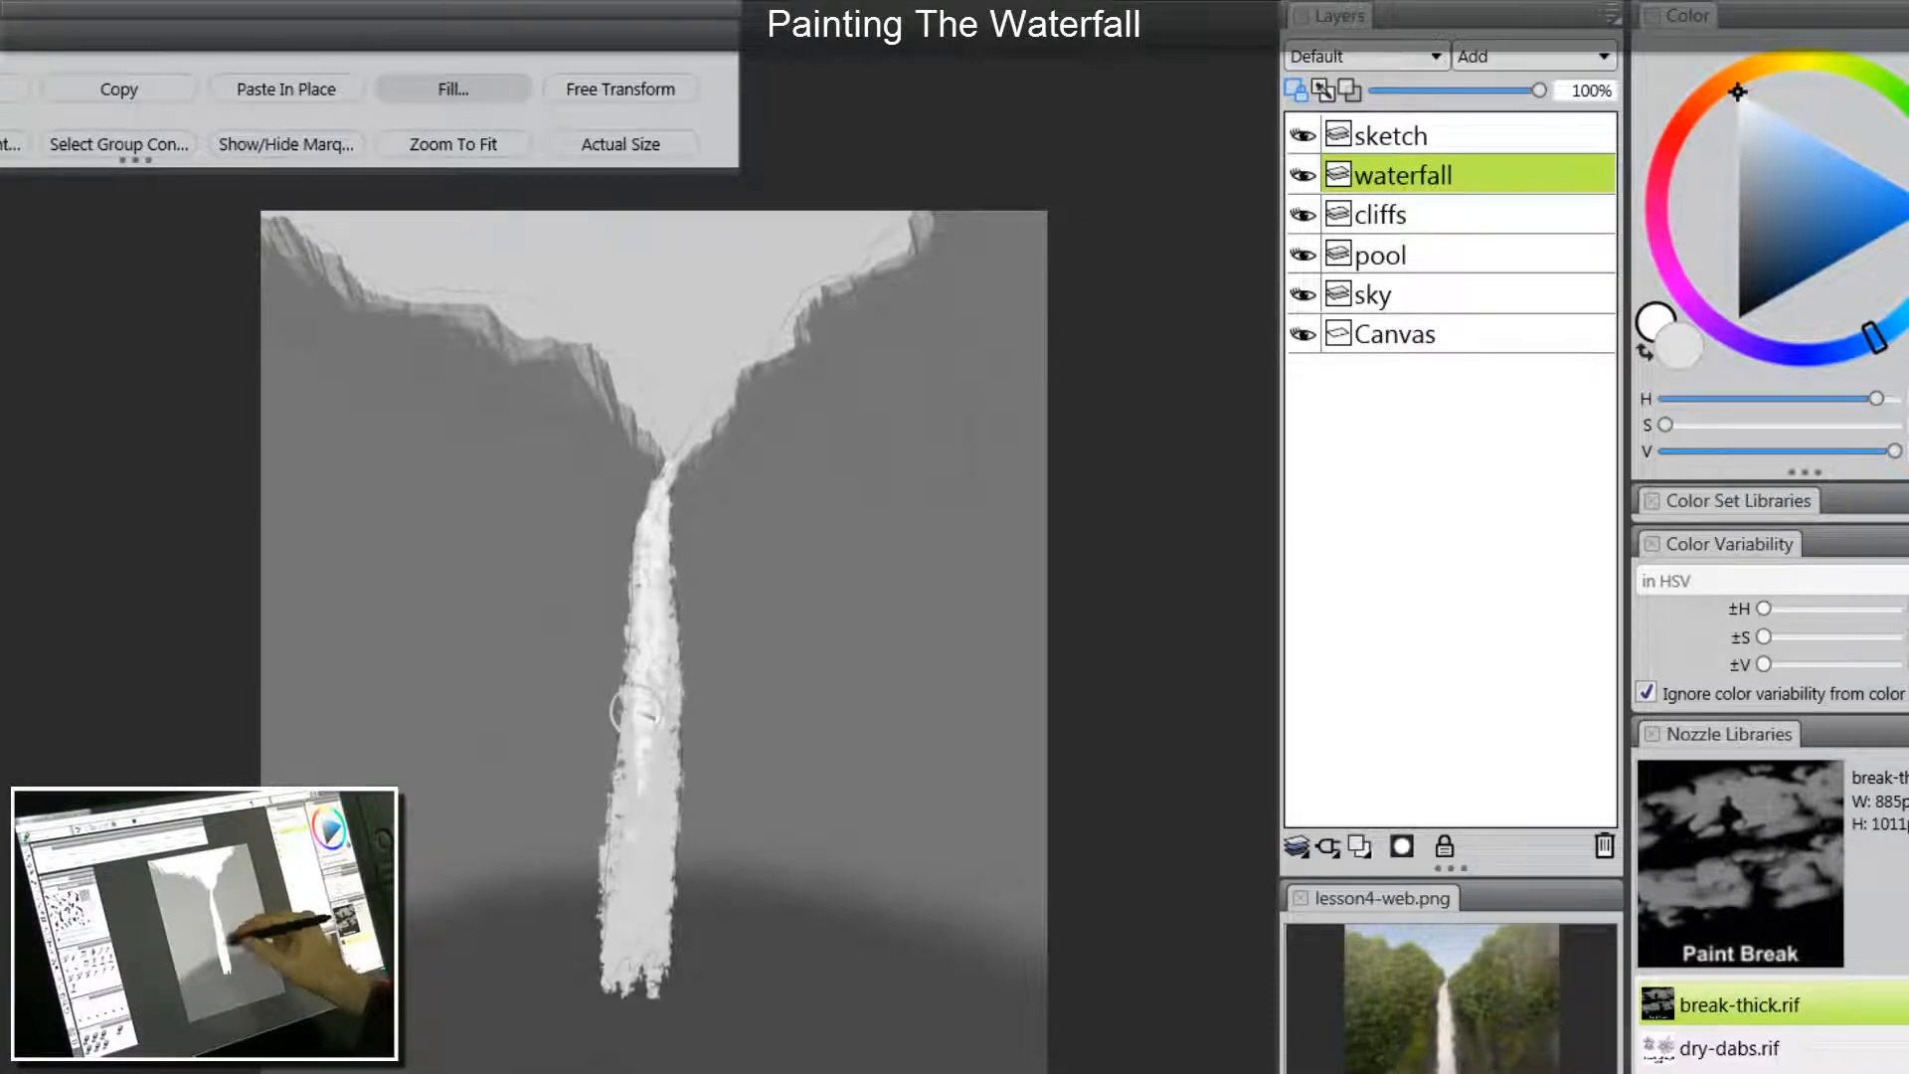
pyautogui.moveTo(636, 711)
pyautogui.mouseDown()
pyautogui.moveTo(680, 775)
pyautogui.moveTo(683, 856)
pyautogui.moveTo(641, 900)
pyautogui.moveTo(636, 980)
pyautogui.mouseUp()
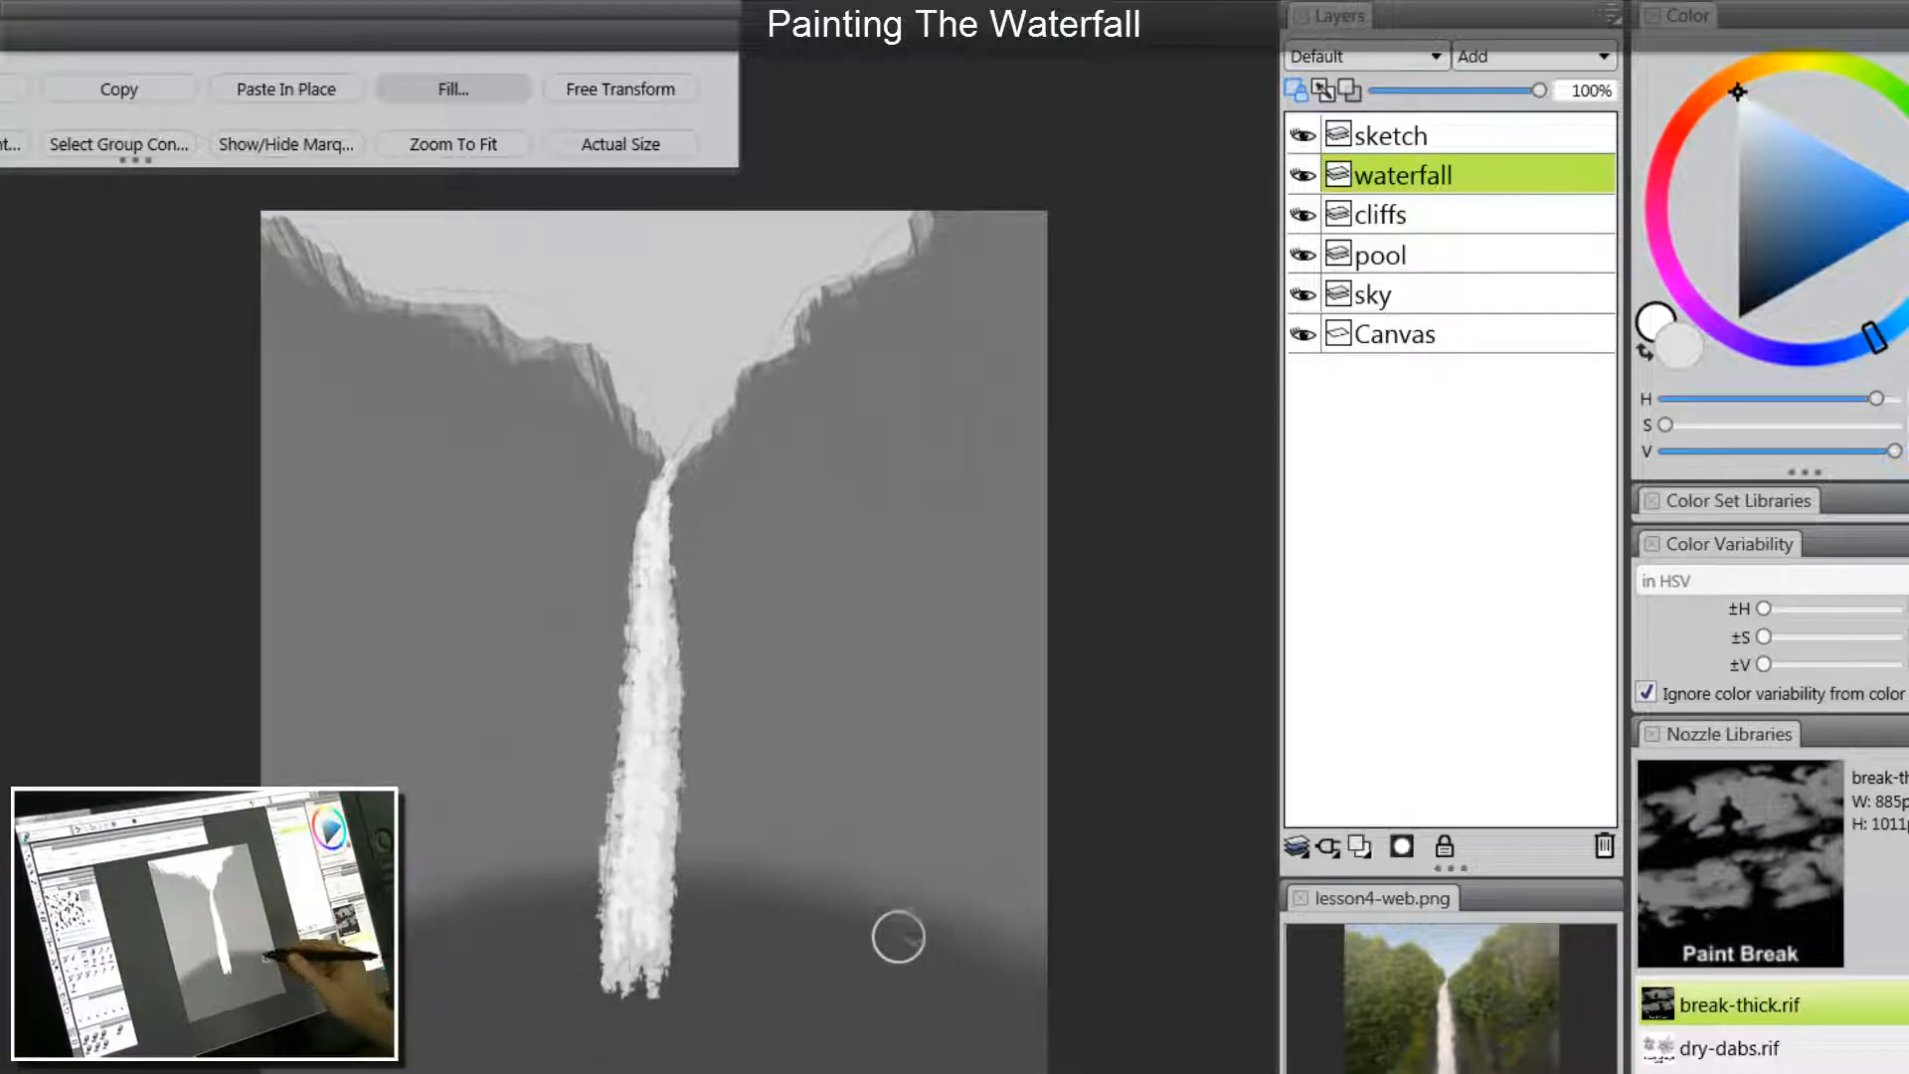
pyautogui.moveTo(632, 675); pyautogui.dragTo(633, 867)
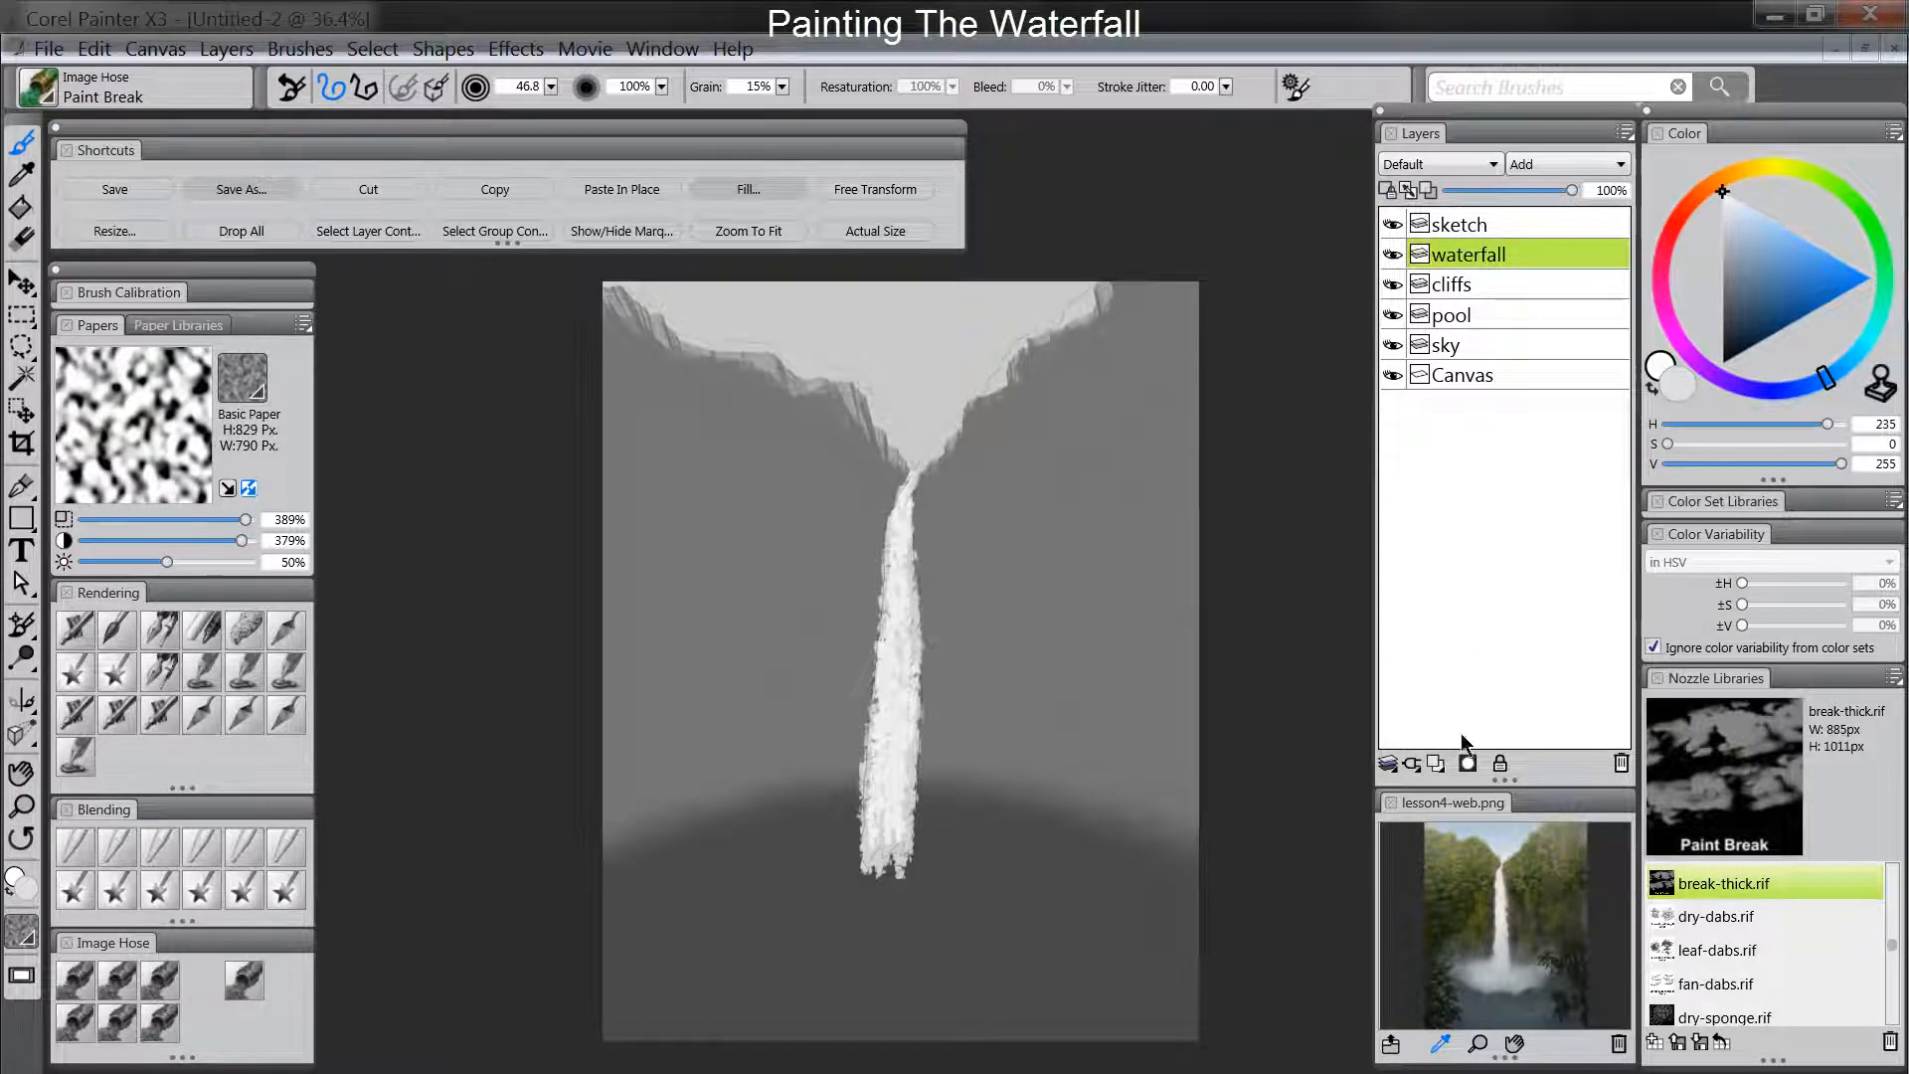
# Add a layer named splash above the waterfall layer and paint a light grey splash at the waterfall's base with Paint Break.
pyautogui.click(1436, 764)
pyautogui.doubleClick(1463, 257)
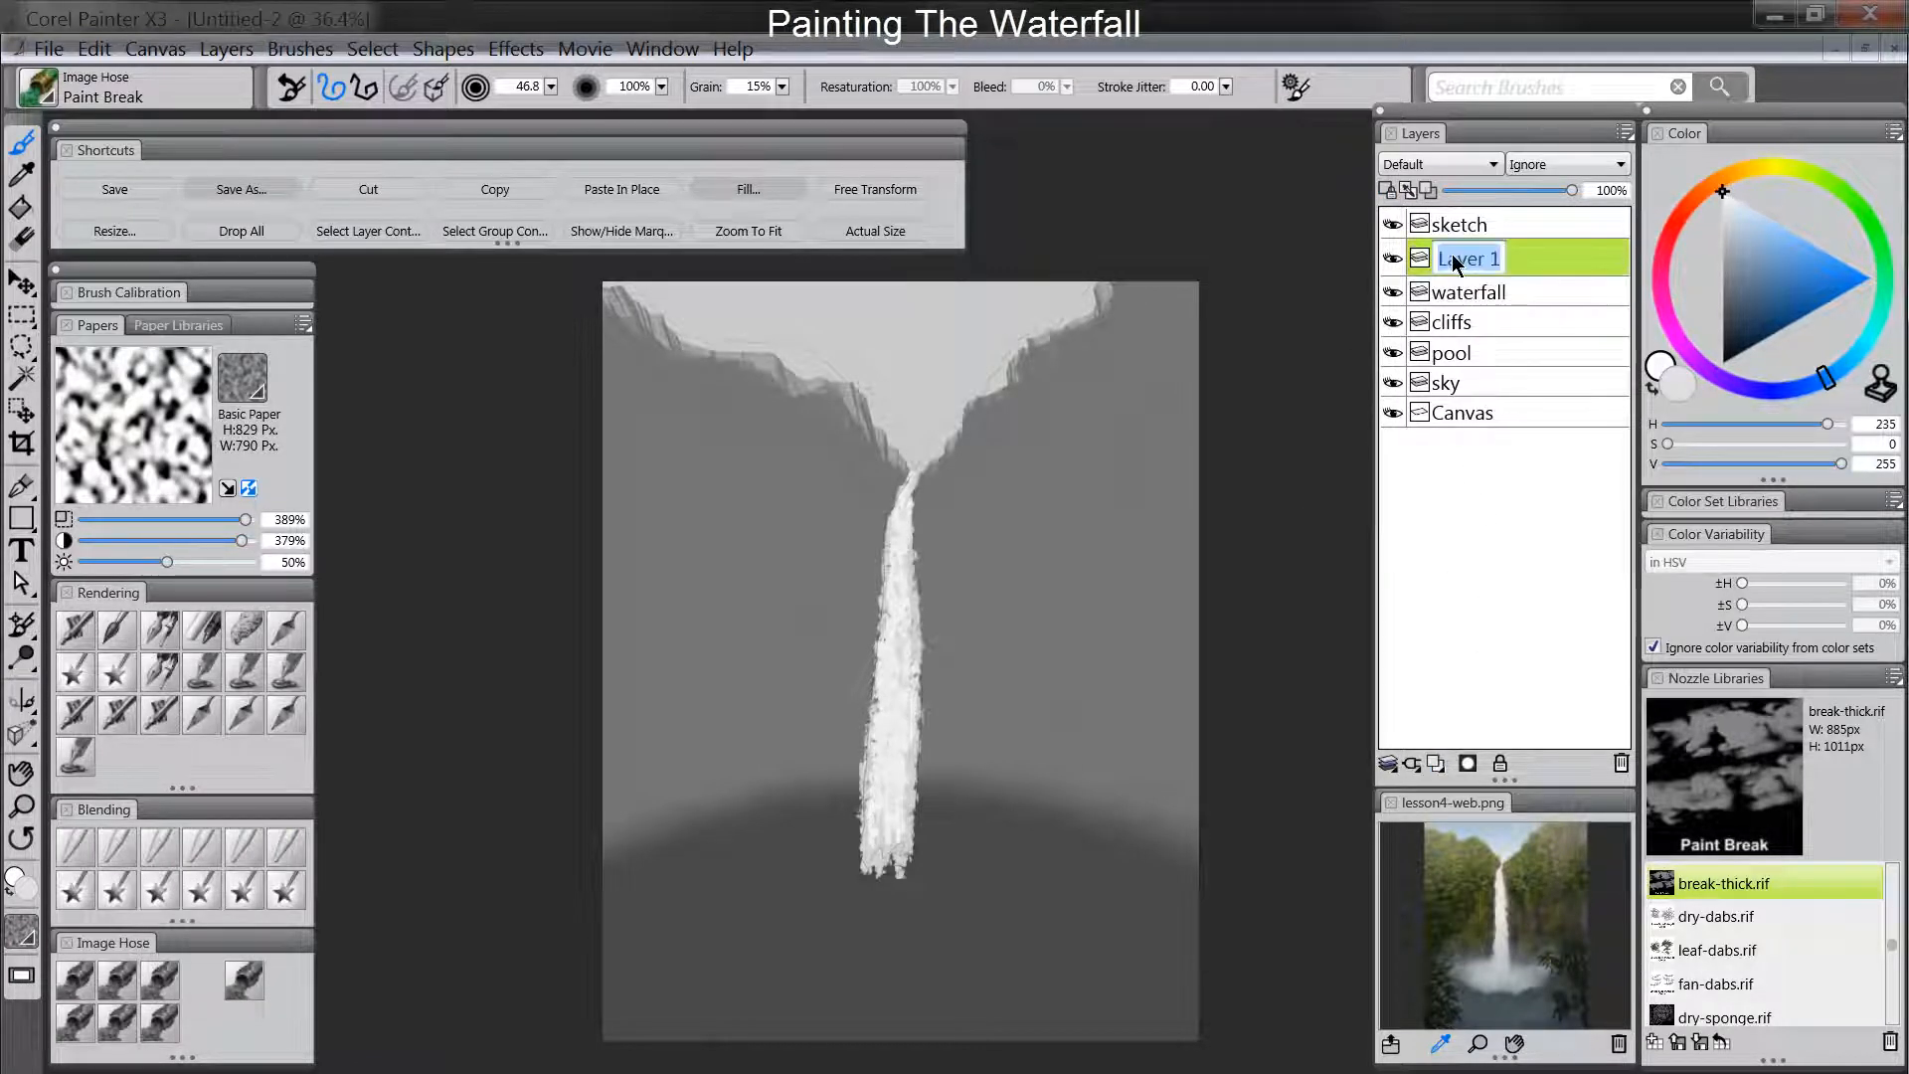
pyautogui.write('splash')
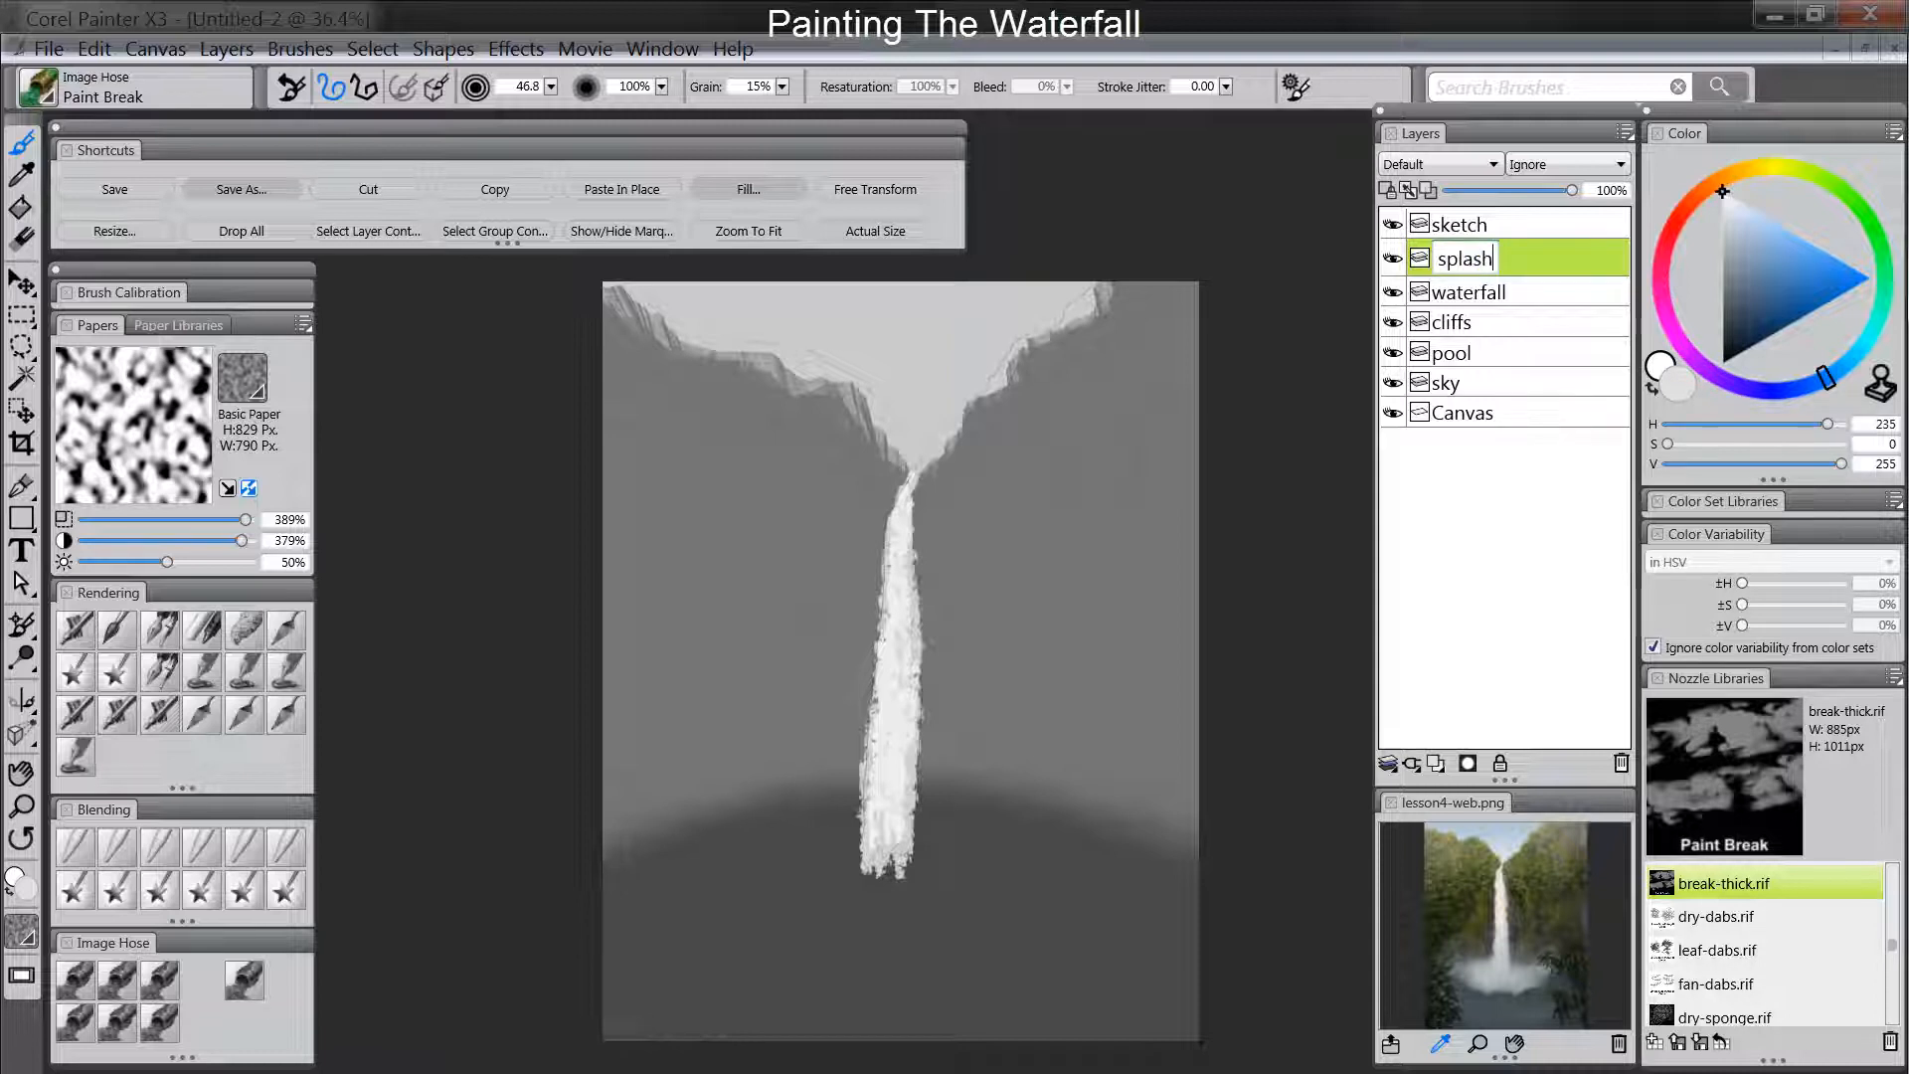
pyautogui.press('Return')
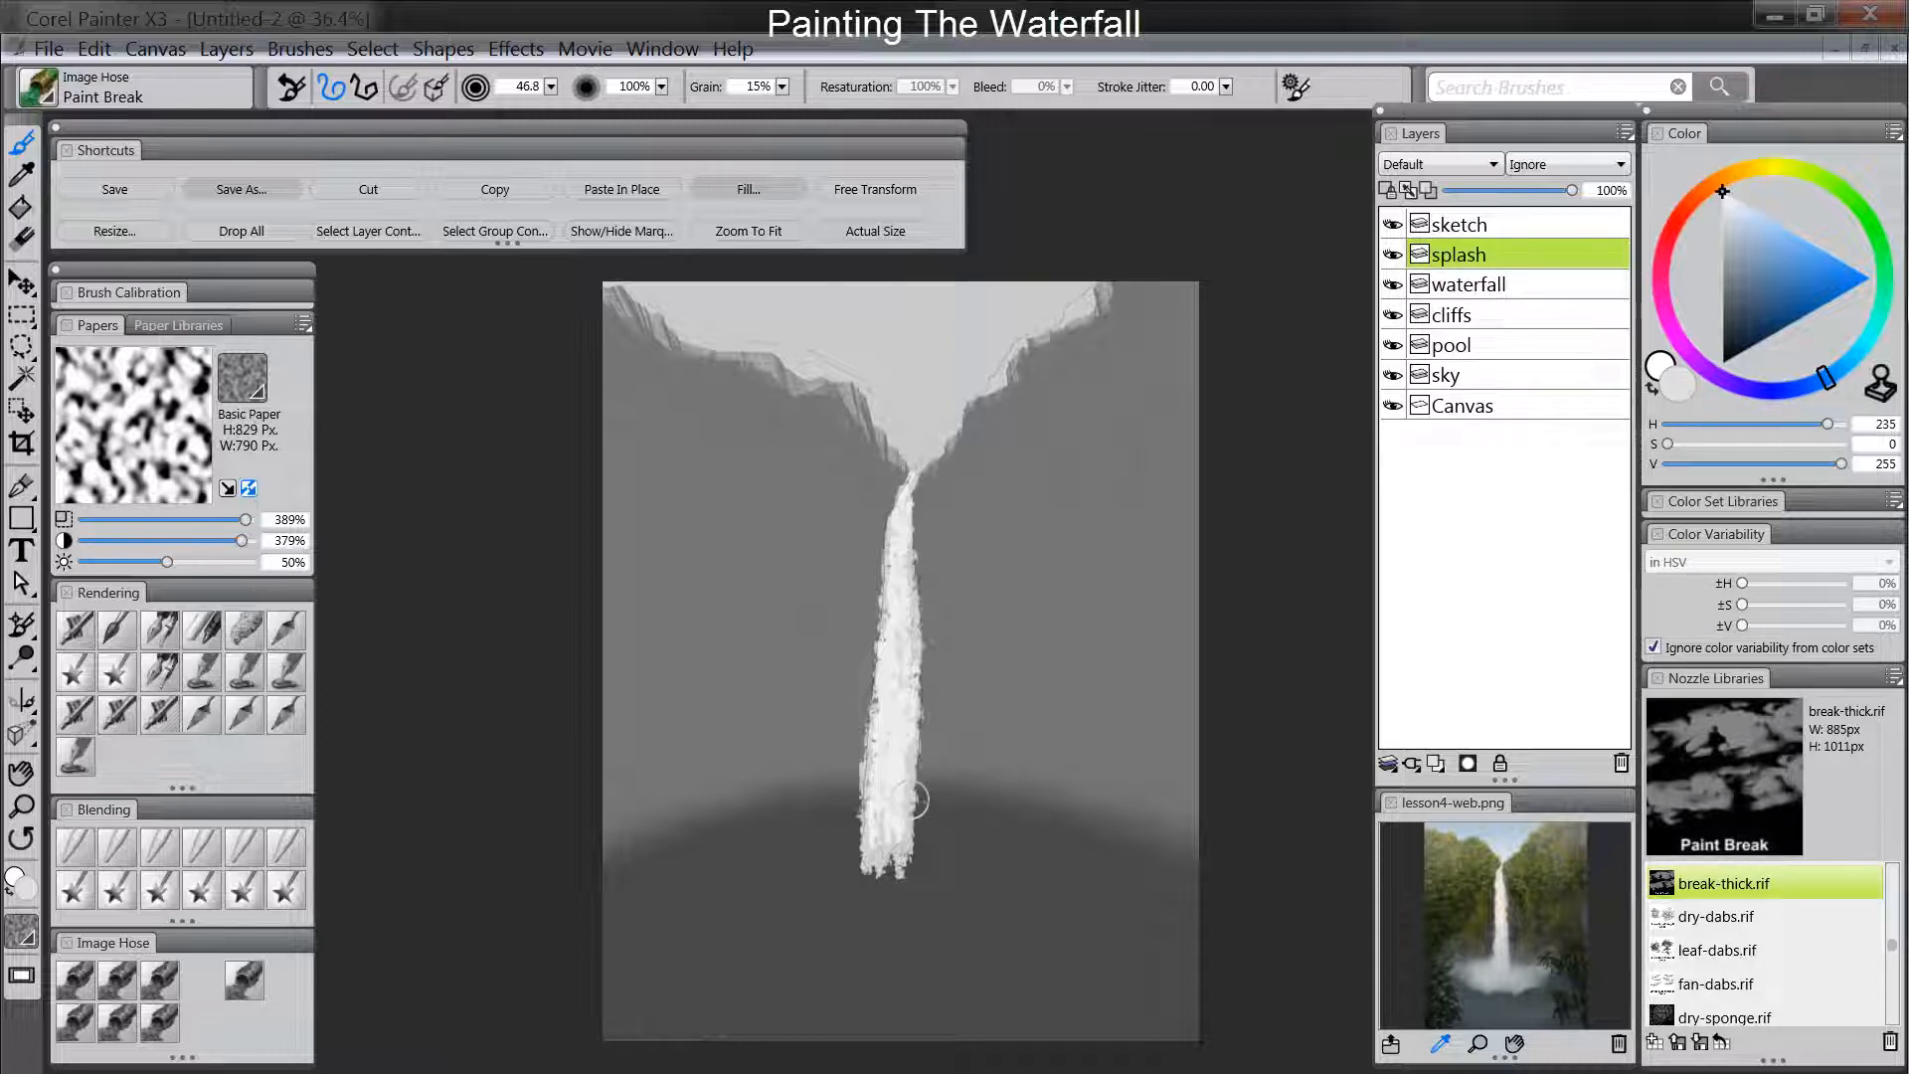
pyautogui.keyDown('alt'); pyautogui.click(924, 598); pyautogui.keyUp('alt')
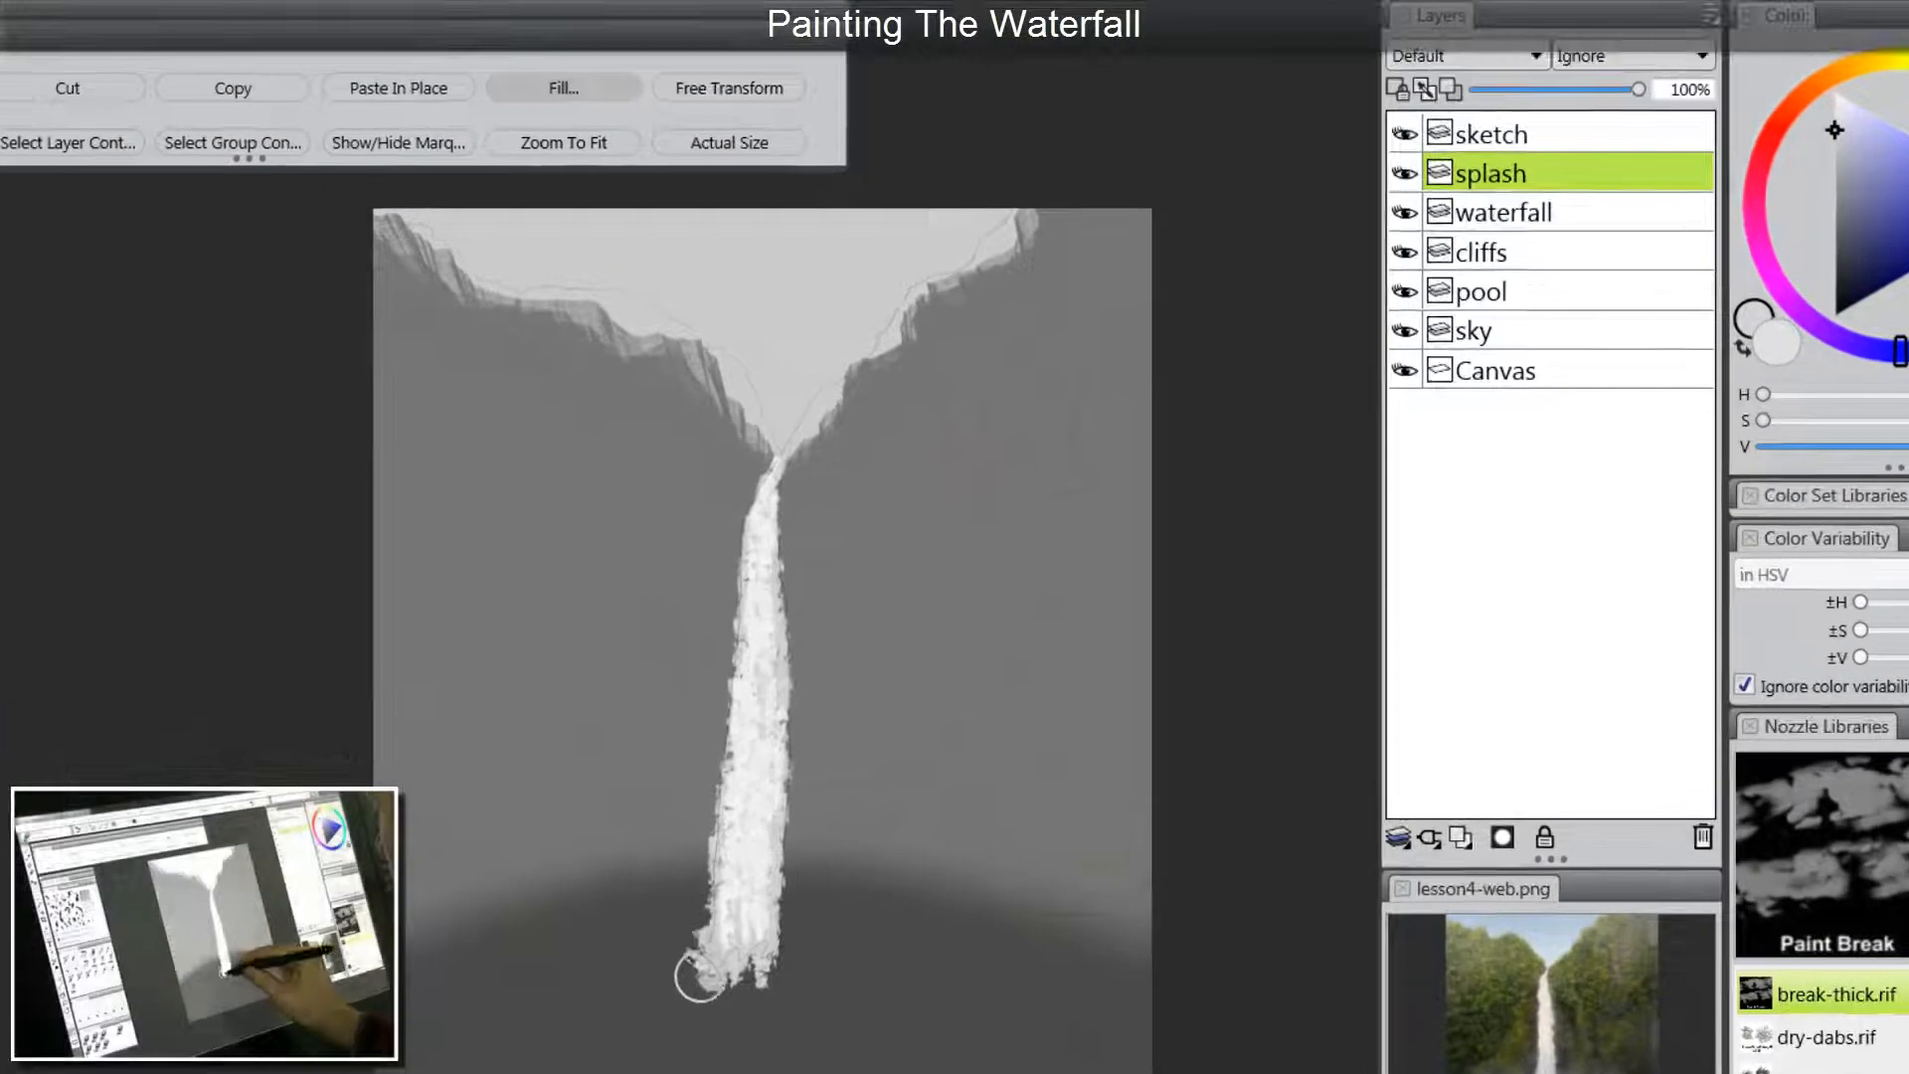
pyautogui.moveTo(701, 976)
pyautogui.mouseDown()
pyautogui.moveTo(774, 967)
pyautogui.moveTo(789, 934)
pyautogui.moveTo(786, 975)
pyautogui.moveTo(823, 945)
pyautogui.moveTo(788, 982)
pyautogui.moveTo(696, 988)
pyautogui.mouseUp()
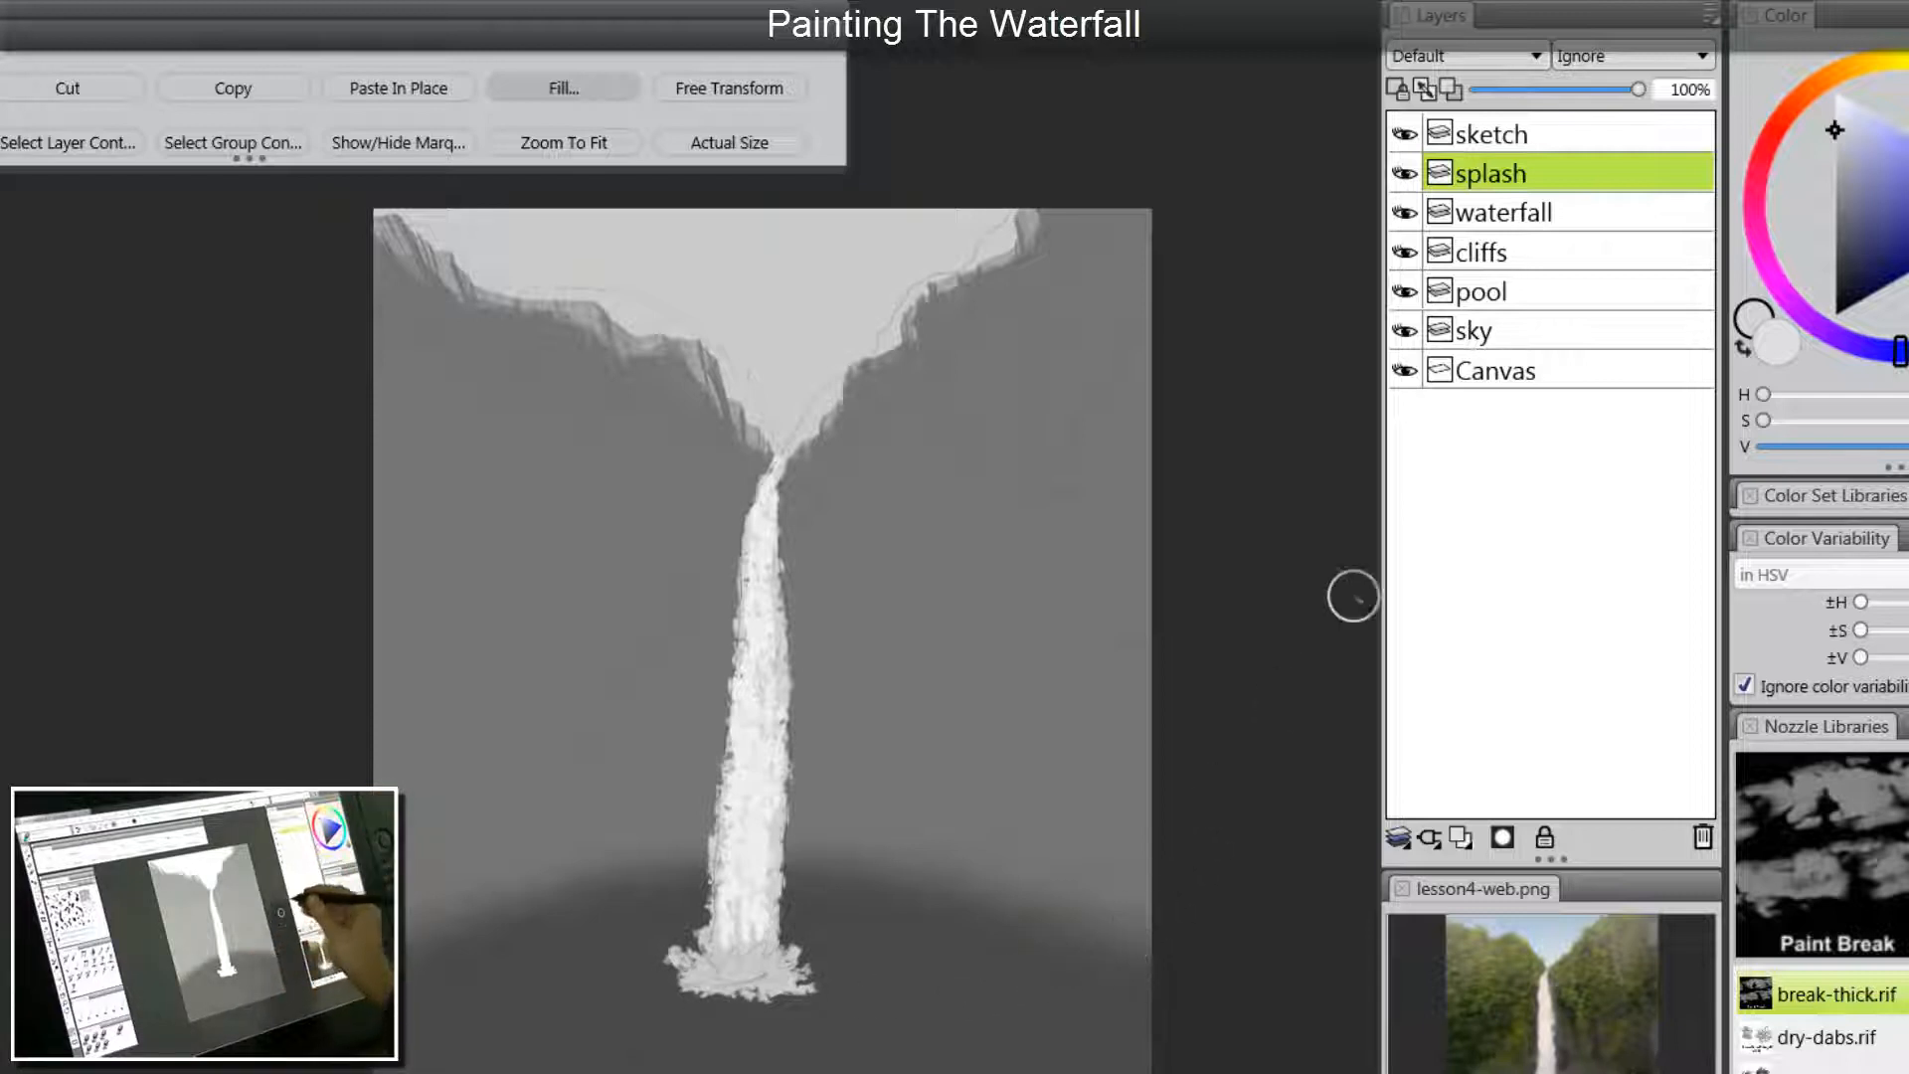
# Paint white highlights on the splash with Preserve Transparency turned on, and soften the splash's lower edge into the pool.
pyautogui.click(1399, 87)
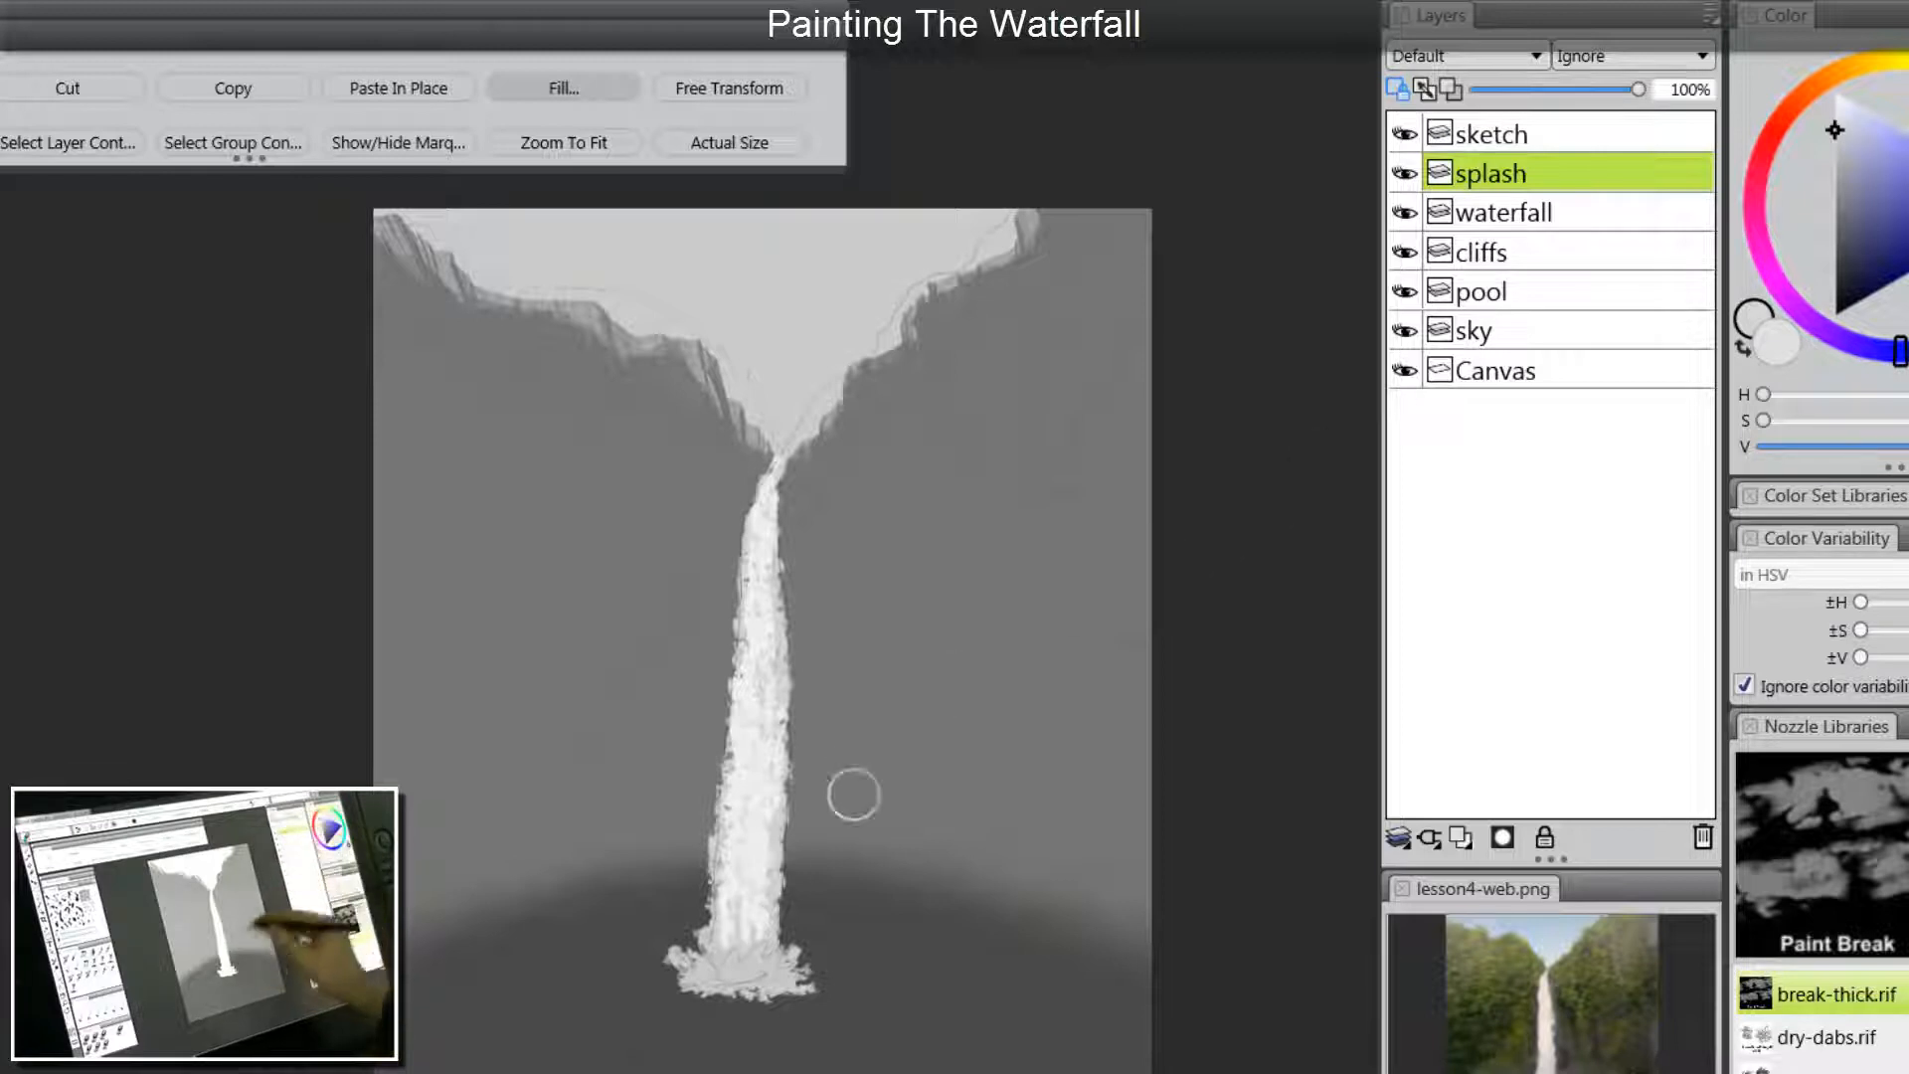
pyautogui.click(1836, 93)
pyautogui.moveTo(684, 960)
pyautogui.mouseDown()
pyautogui.moveTo(693, 940)
pyautogui.moveTo(684, 974)
pyautogui.moveTo(754, 953)
pyautogui.moveTo(791, 982)
pyautogui.moveTo(738, 985)
pyautogui.mouseUp()
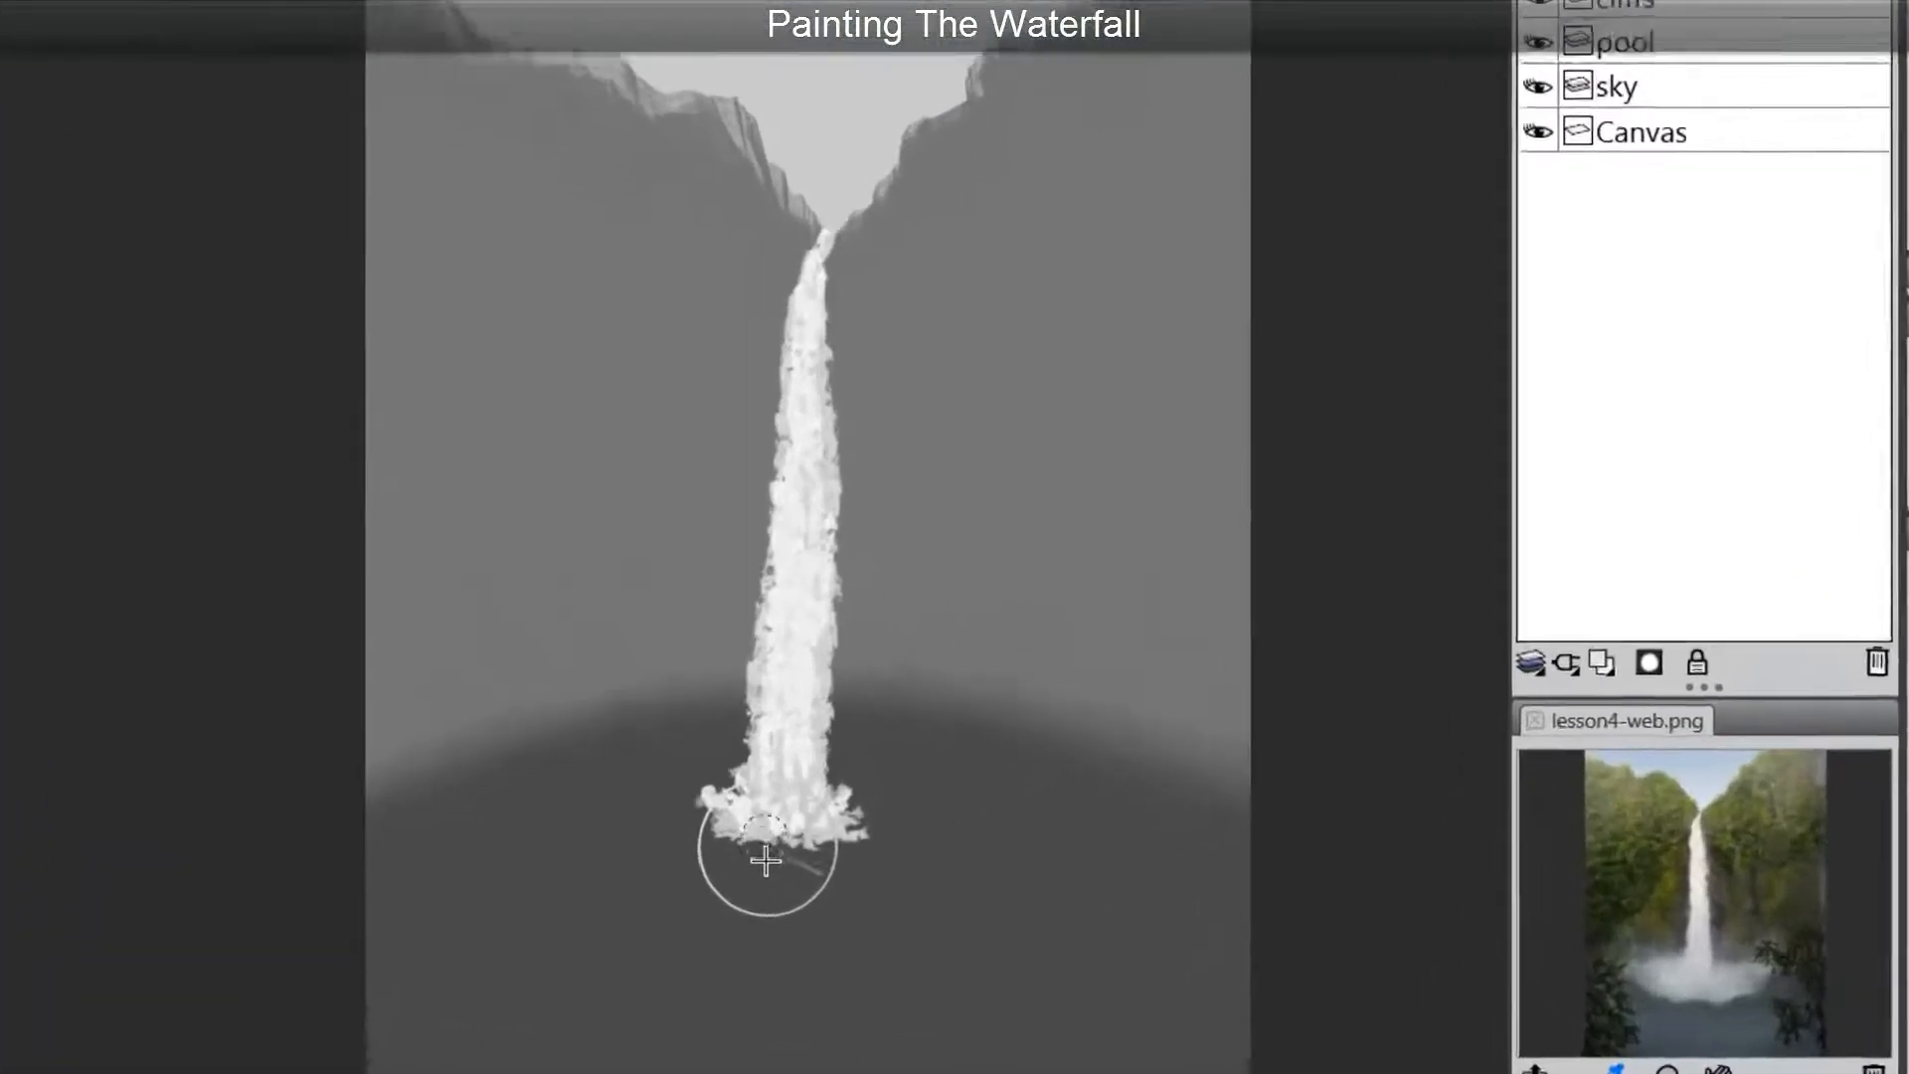
pyautogui.moveTo(697, 826)
pyautogui.mouseDown()
pyautogui.moveTo(830, 829)
pyautogui.moveTo(655, 837)
pyautogui.moveTo(834, 835)
pyautogui.moveTo(643, 833)
pyautogui.moveTo(830, 836)
pyautogui.moveTo(776, 848)
pyautogui.moveTo(636, 830)
pyautogui.moveTo(747, 859)
pyautogui.moveTo(848, 825)
pyautogui.moveTo(777, 853)
pyautogui.moveTo(648, 827)
pyautogui.moveTo(758, 868)
pyautogui.moveTo(846, 831)
pyautogui.mouseUp()
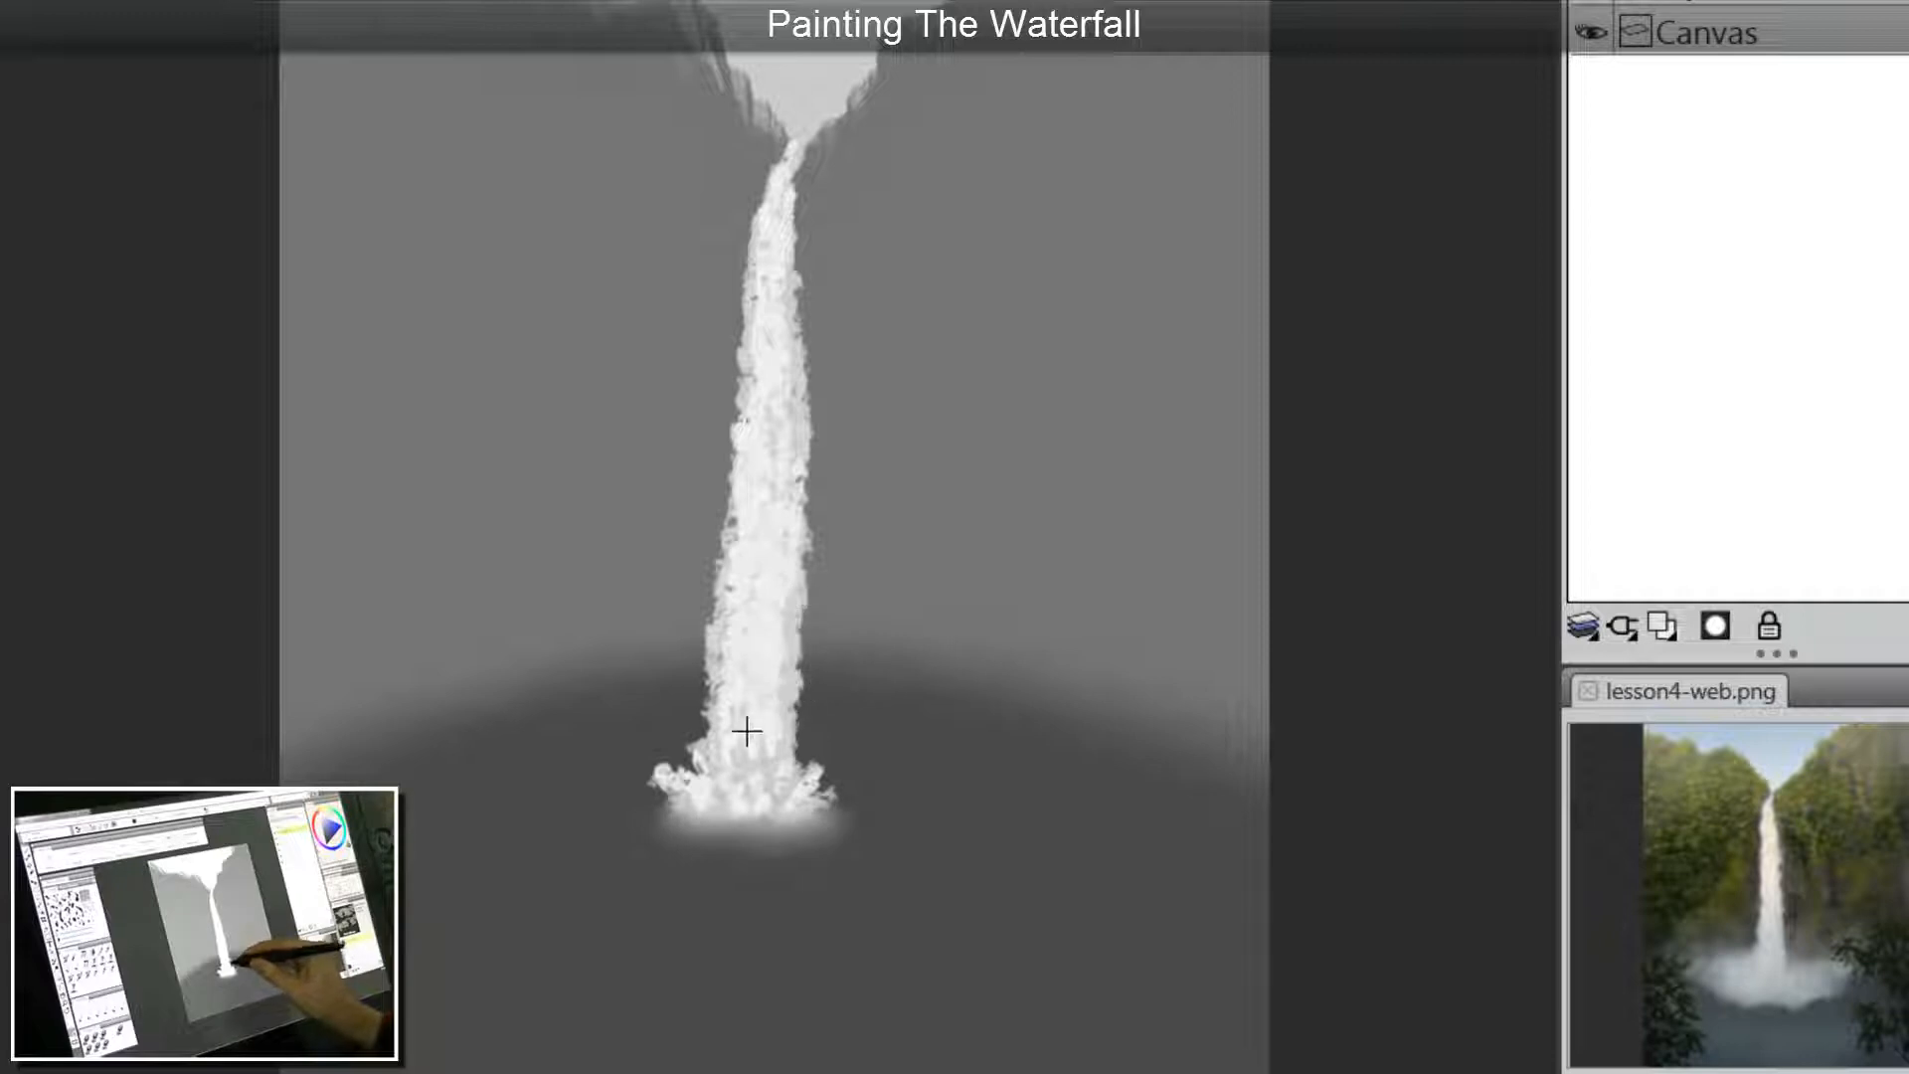
# Soften the splash's base with Diffuse Blur, and blur the waterfall's strokes on the waterfall layer.
pyautogui.moveTo(746, 732)
pyautogui.mouseDown()
pyautogui.moveTo(679, 776)
pyautogui.moveTo(702, 749)
pyautogui.moveTo(709, 783)
pyautogui.moveTo(681, 765)
pyautogui.moveTo(764, 742)
pyautogui.moveTo(662, 787)
pyautogui.moveTo(745, 784)
pyautogui.moveTo(731, 729)
pyautogui.moveTo(810, 751)
pyautogui.mouseUp()
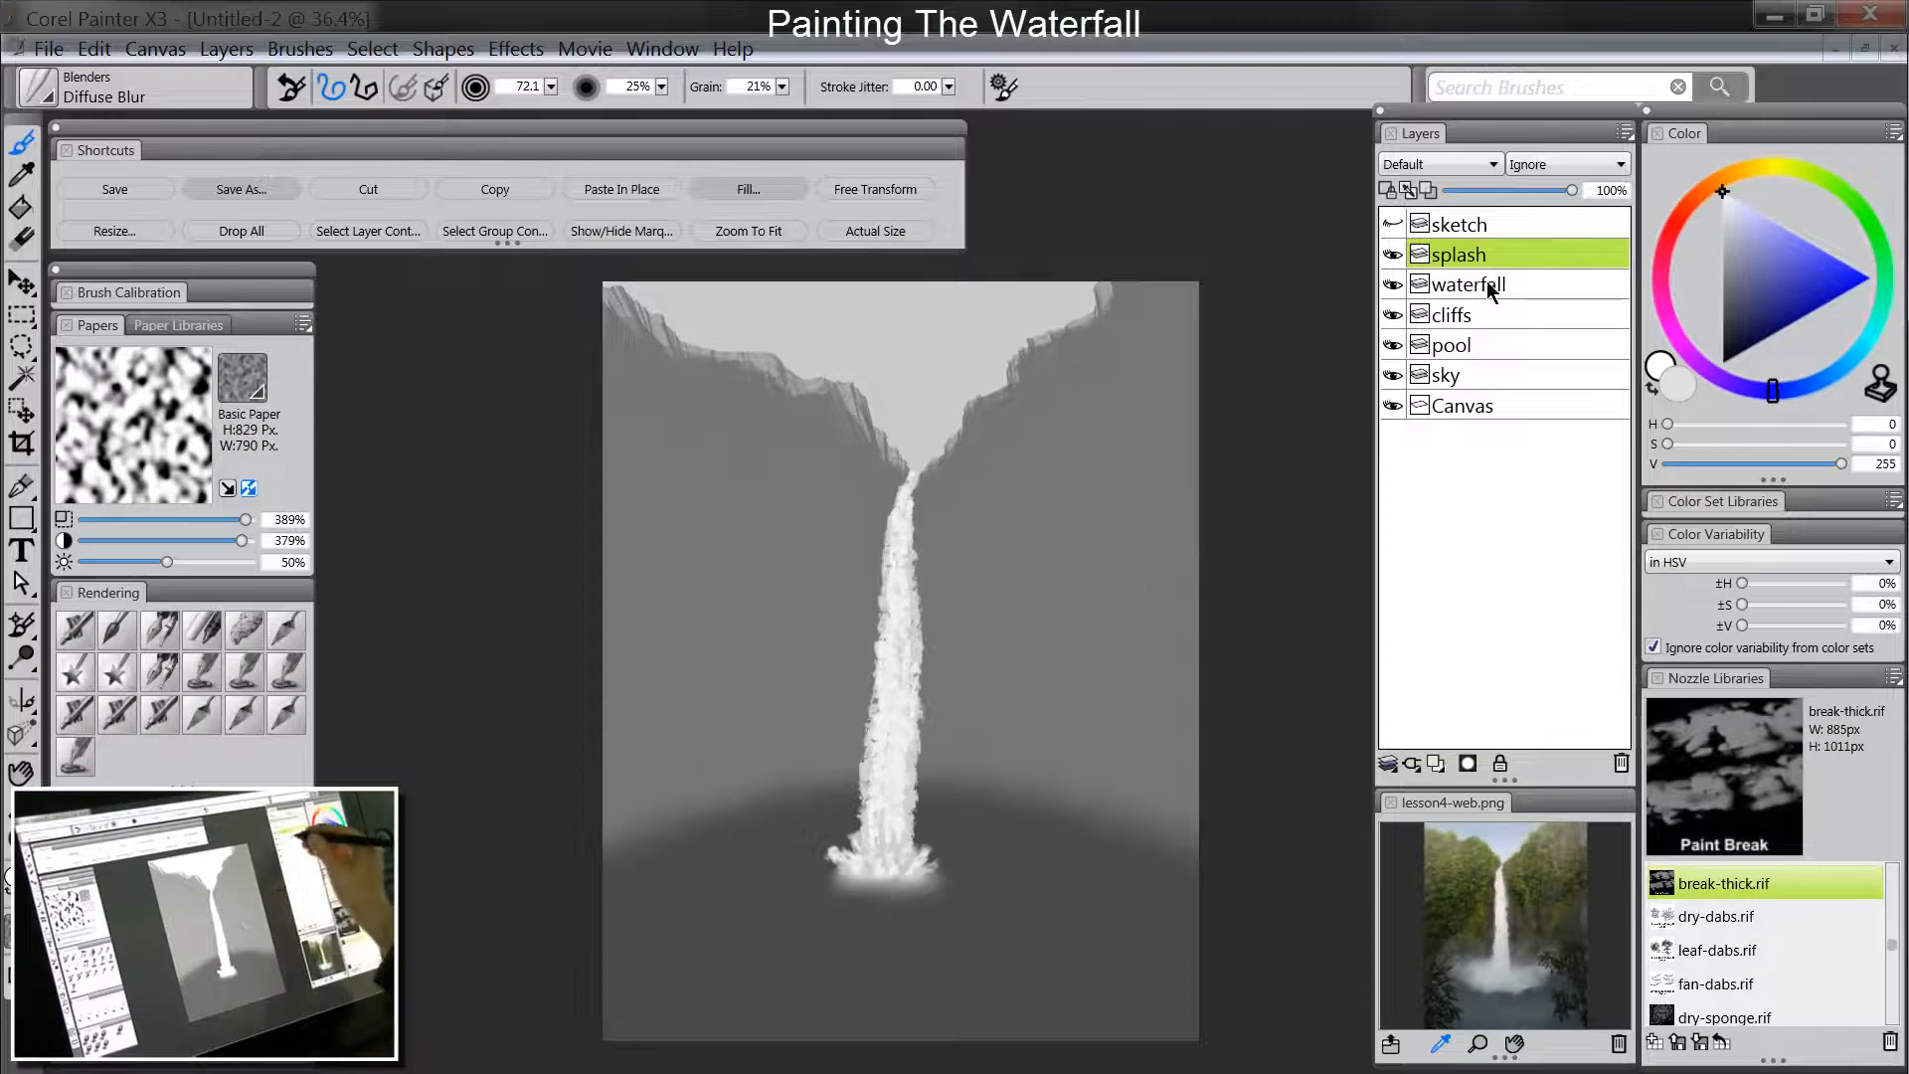
pyautogui.click(1489, 286)
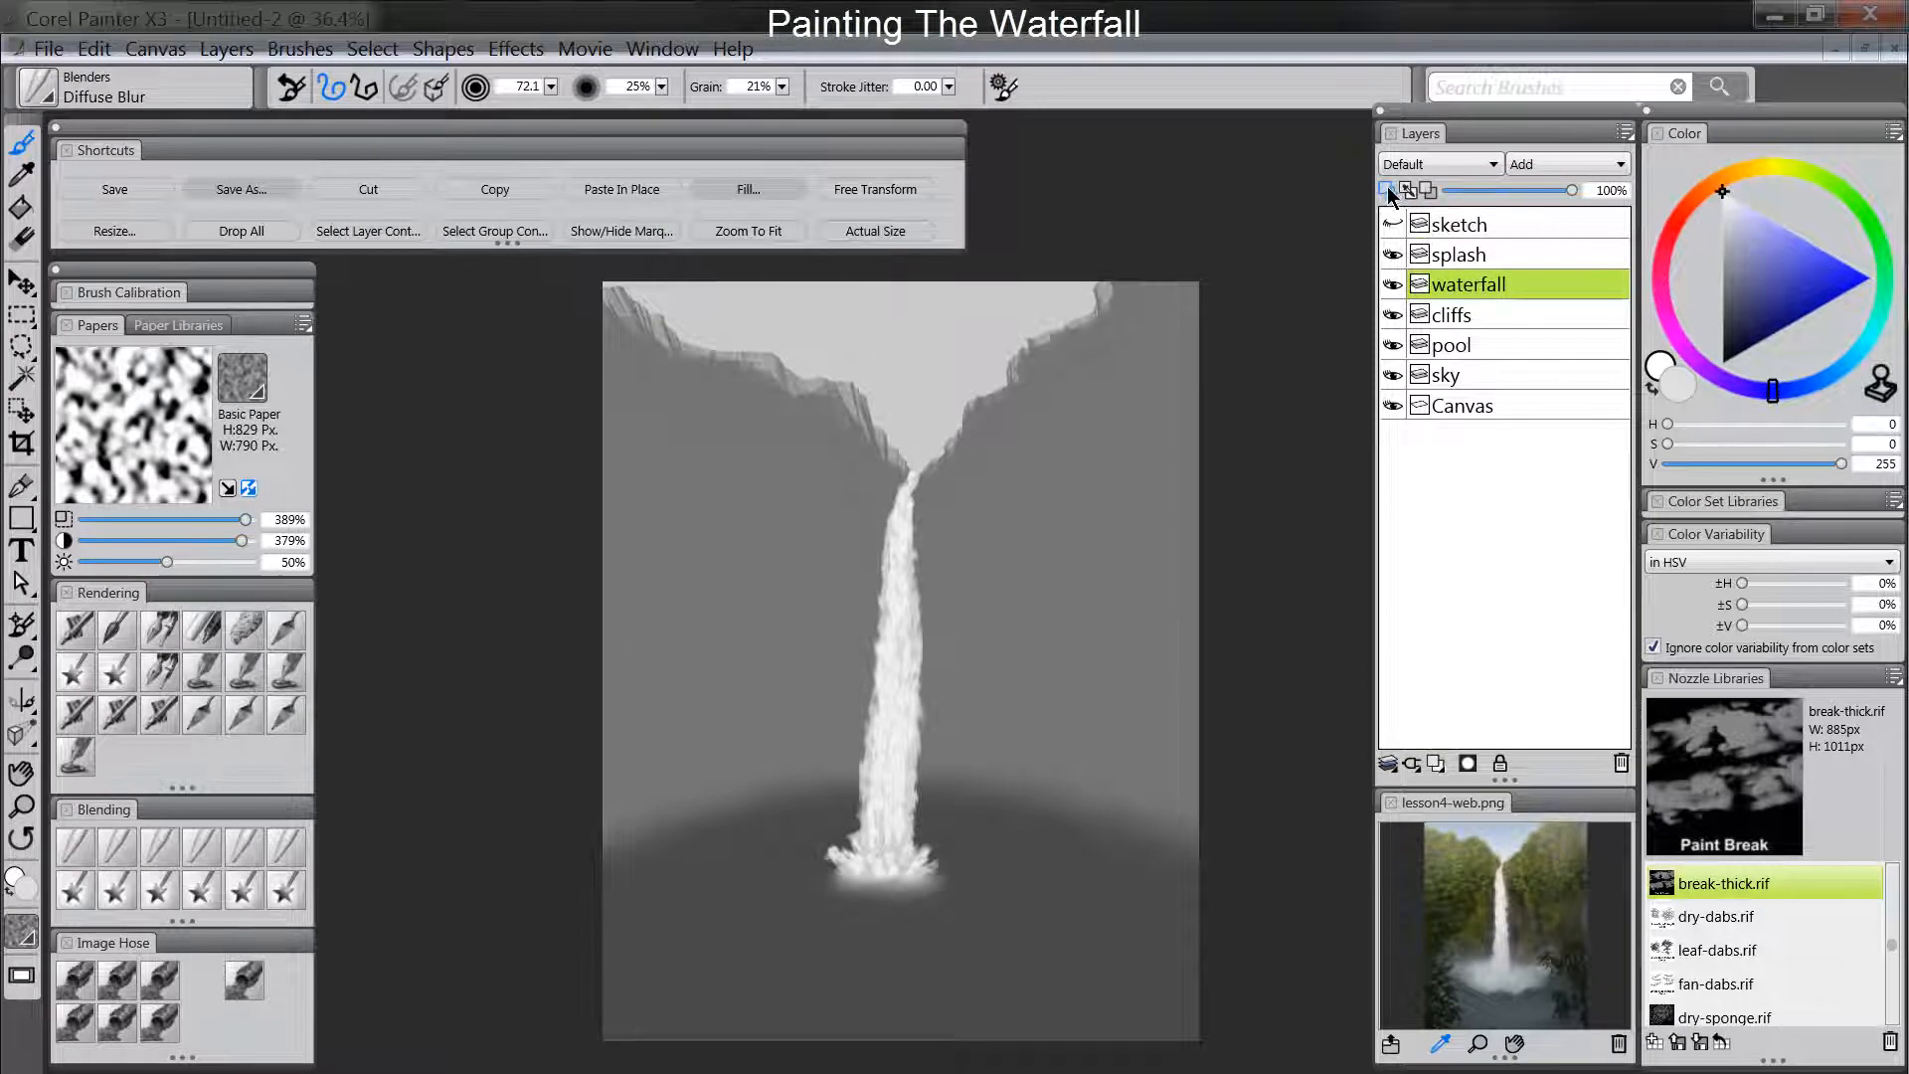
# Shade the waterfall's base in grey, value 123, with Digital Airbrush and Preserve Transparency on, and blend it with Coarse Oily Blender.
pyautogui.moveTo(1733, 279); pyautogui.dragTo(1713, 262)
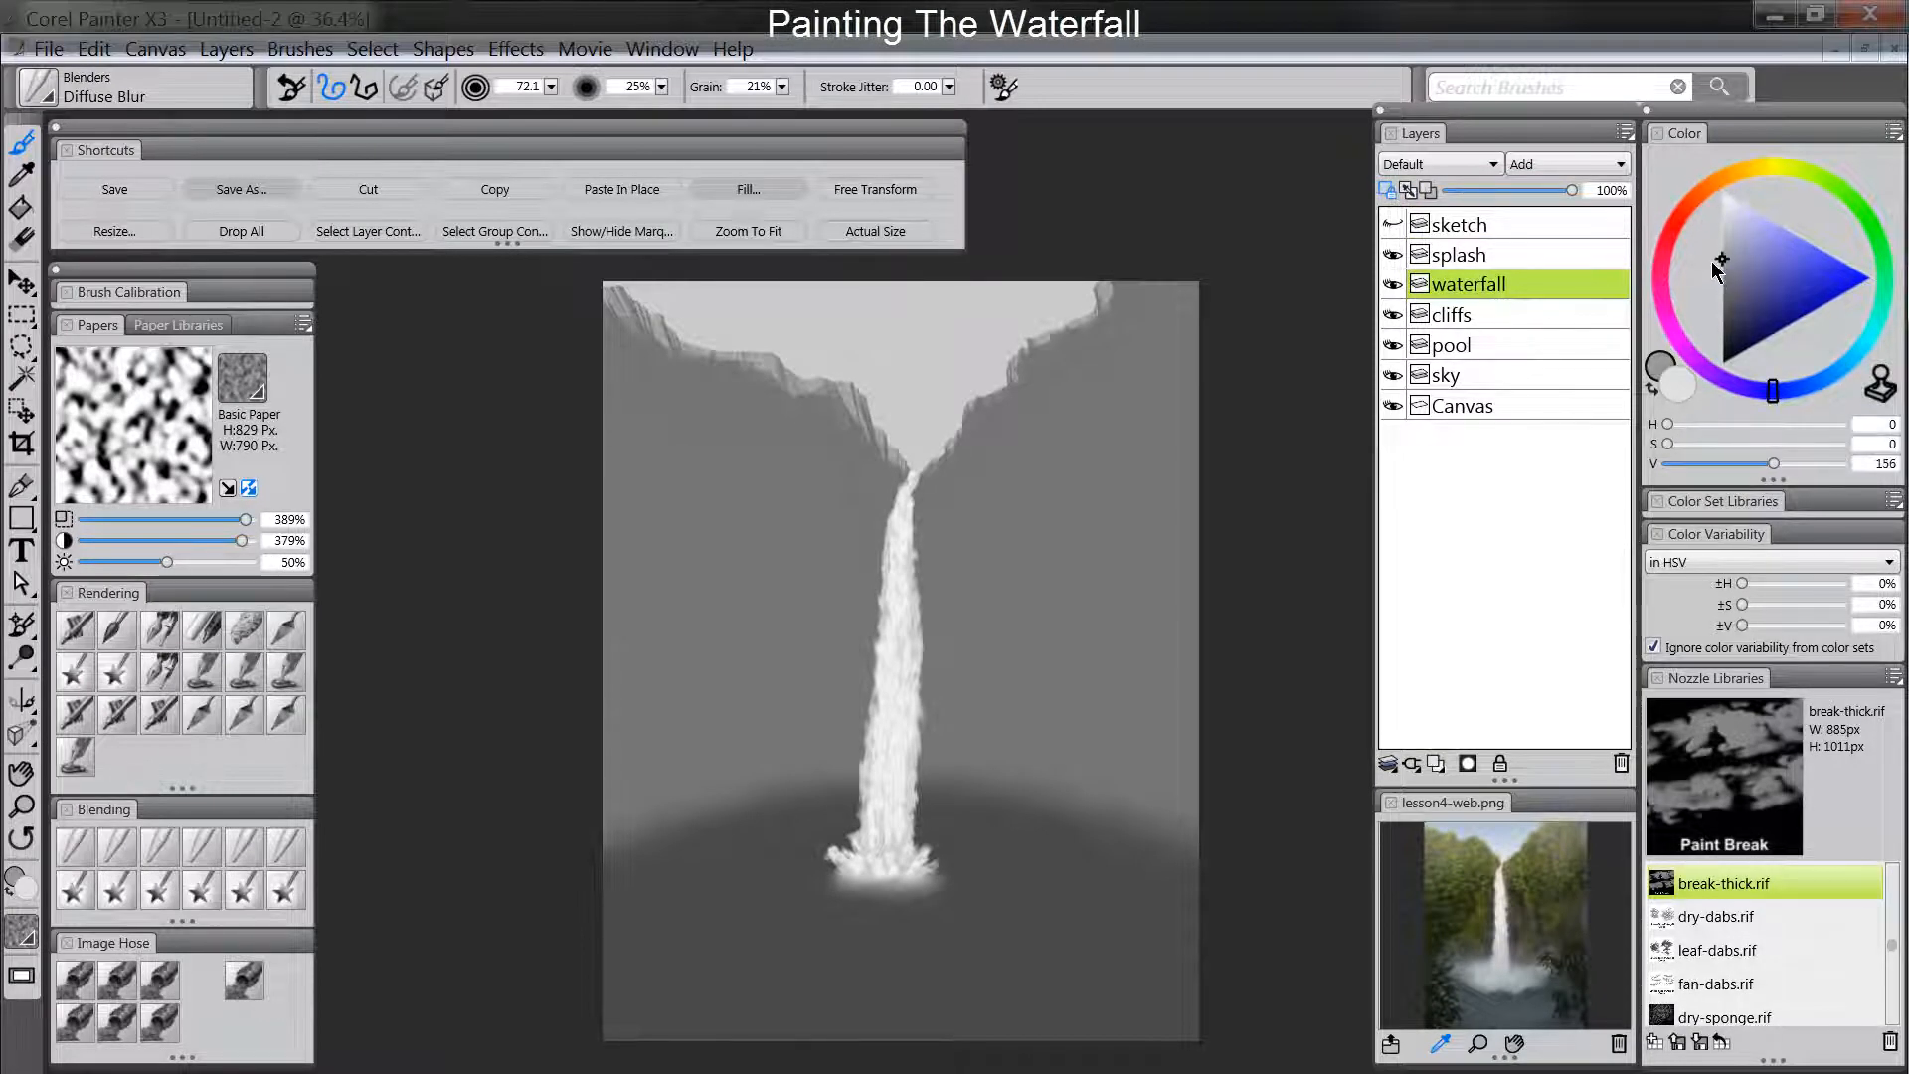
pyautogui.click(1678, 384)
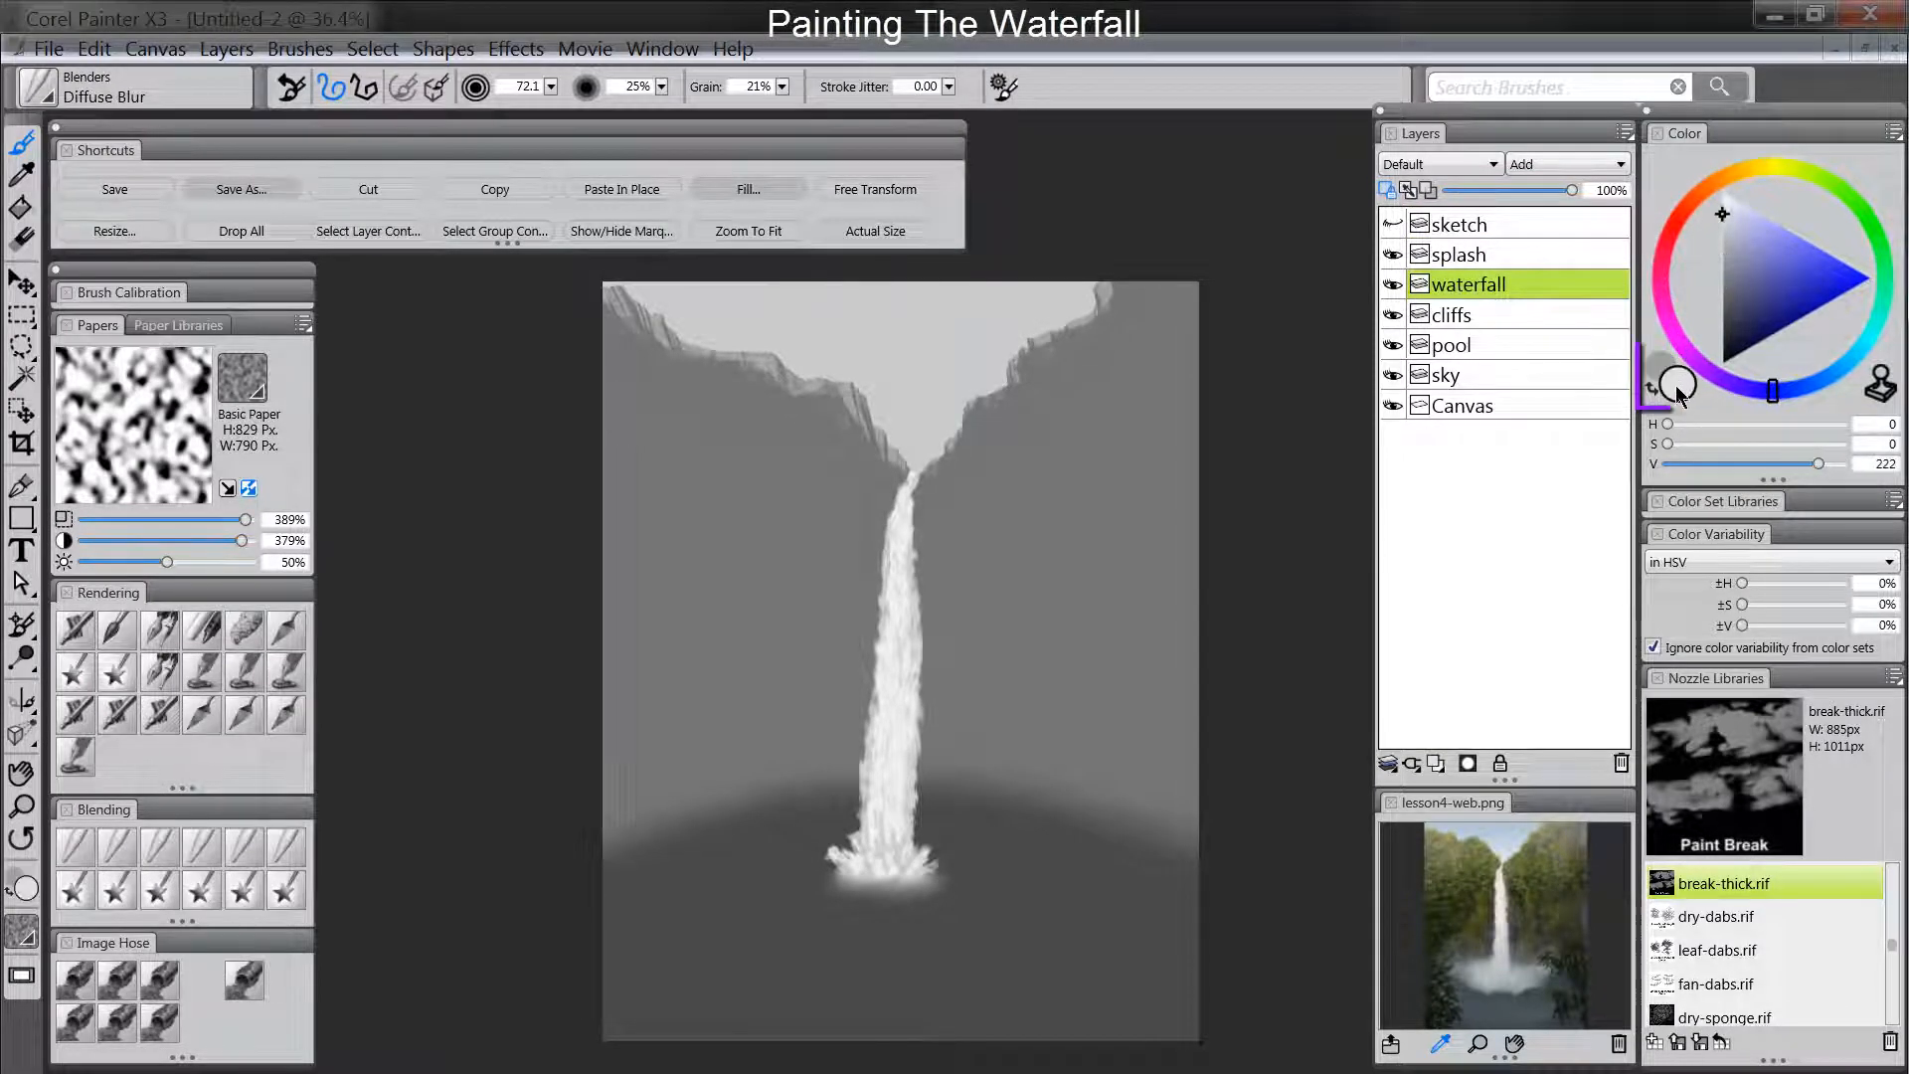
pyautogui.click(1722, 255)
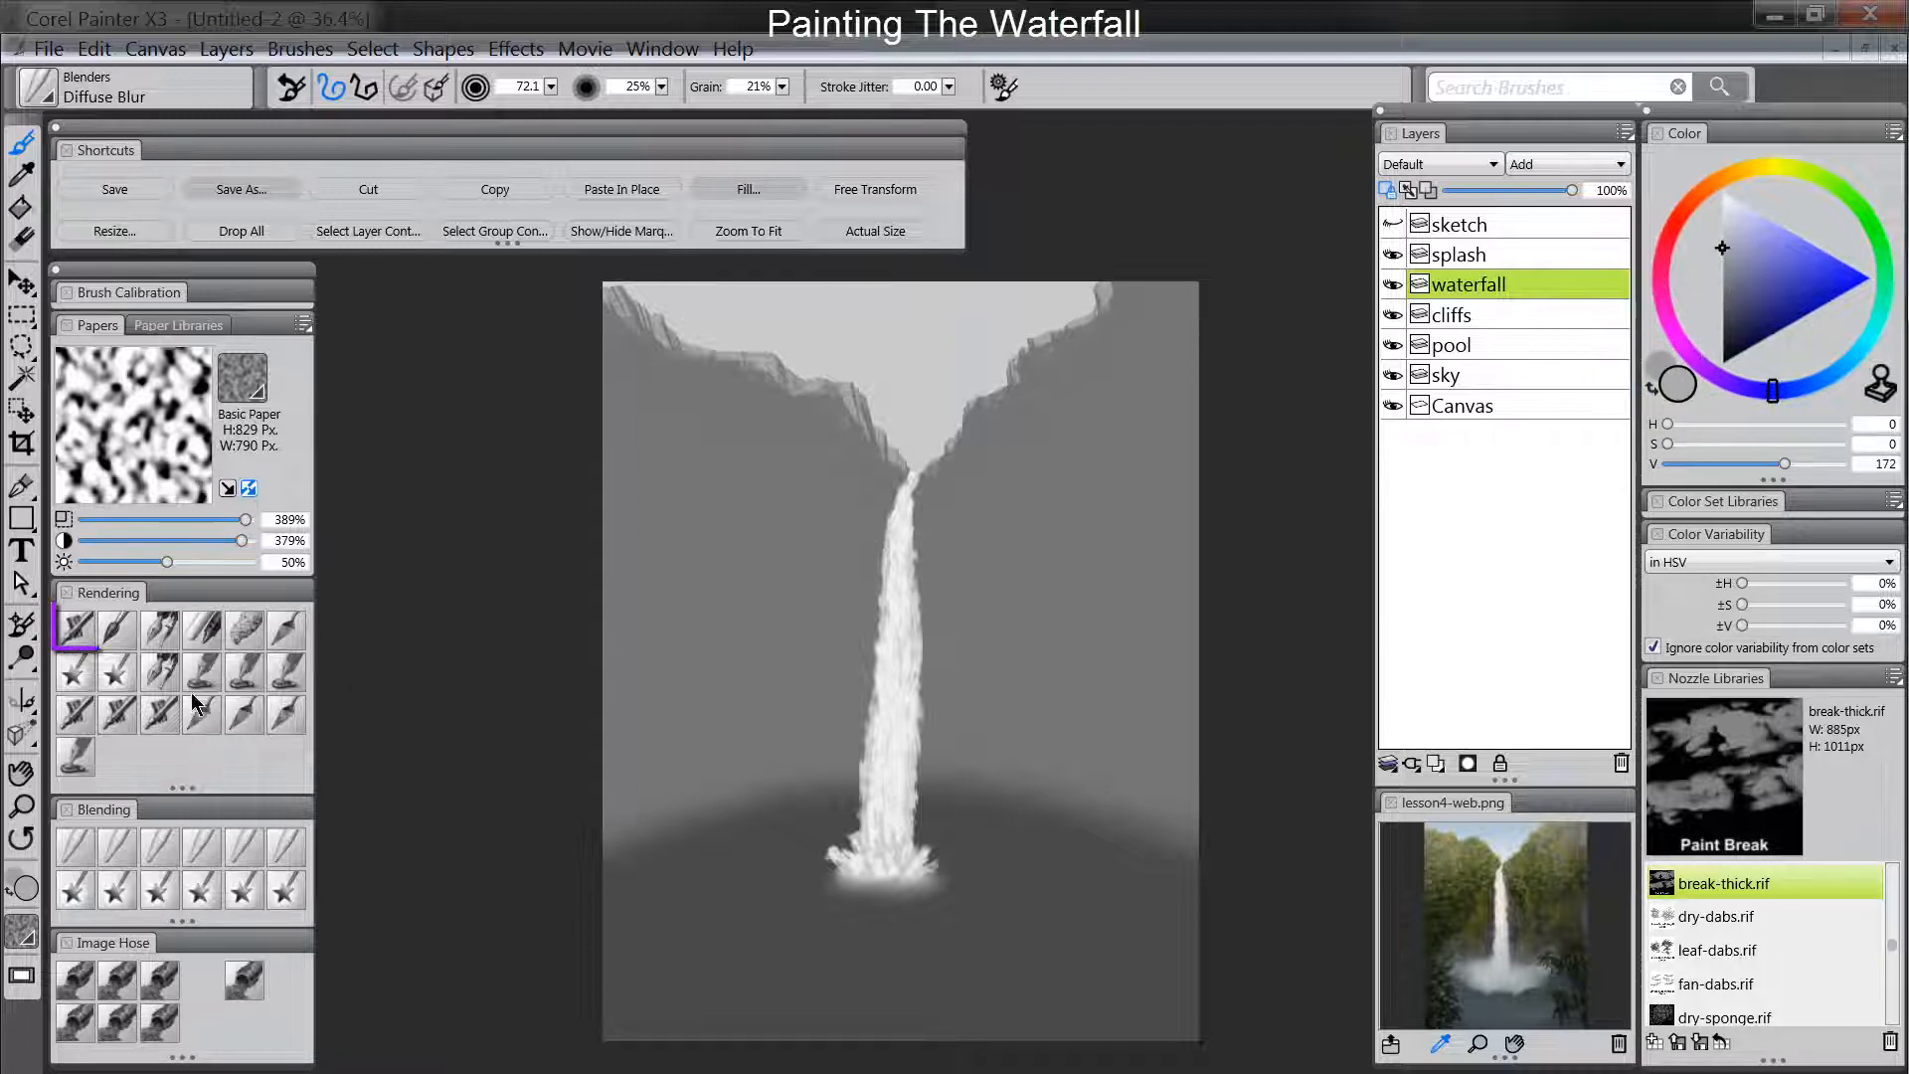
pyautogui.click(72, 633)
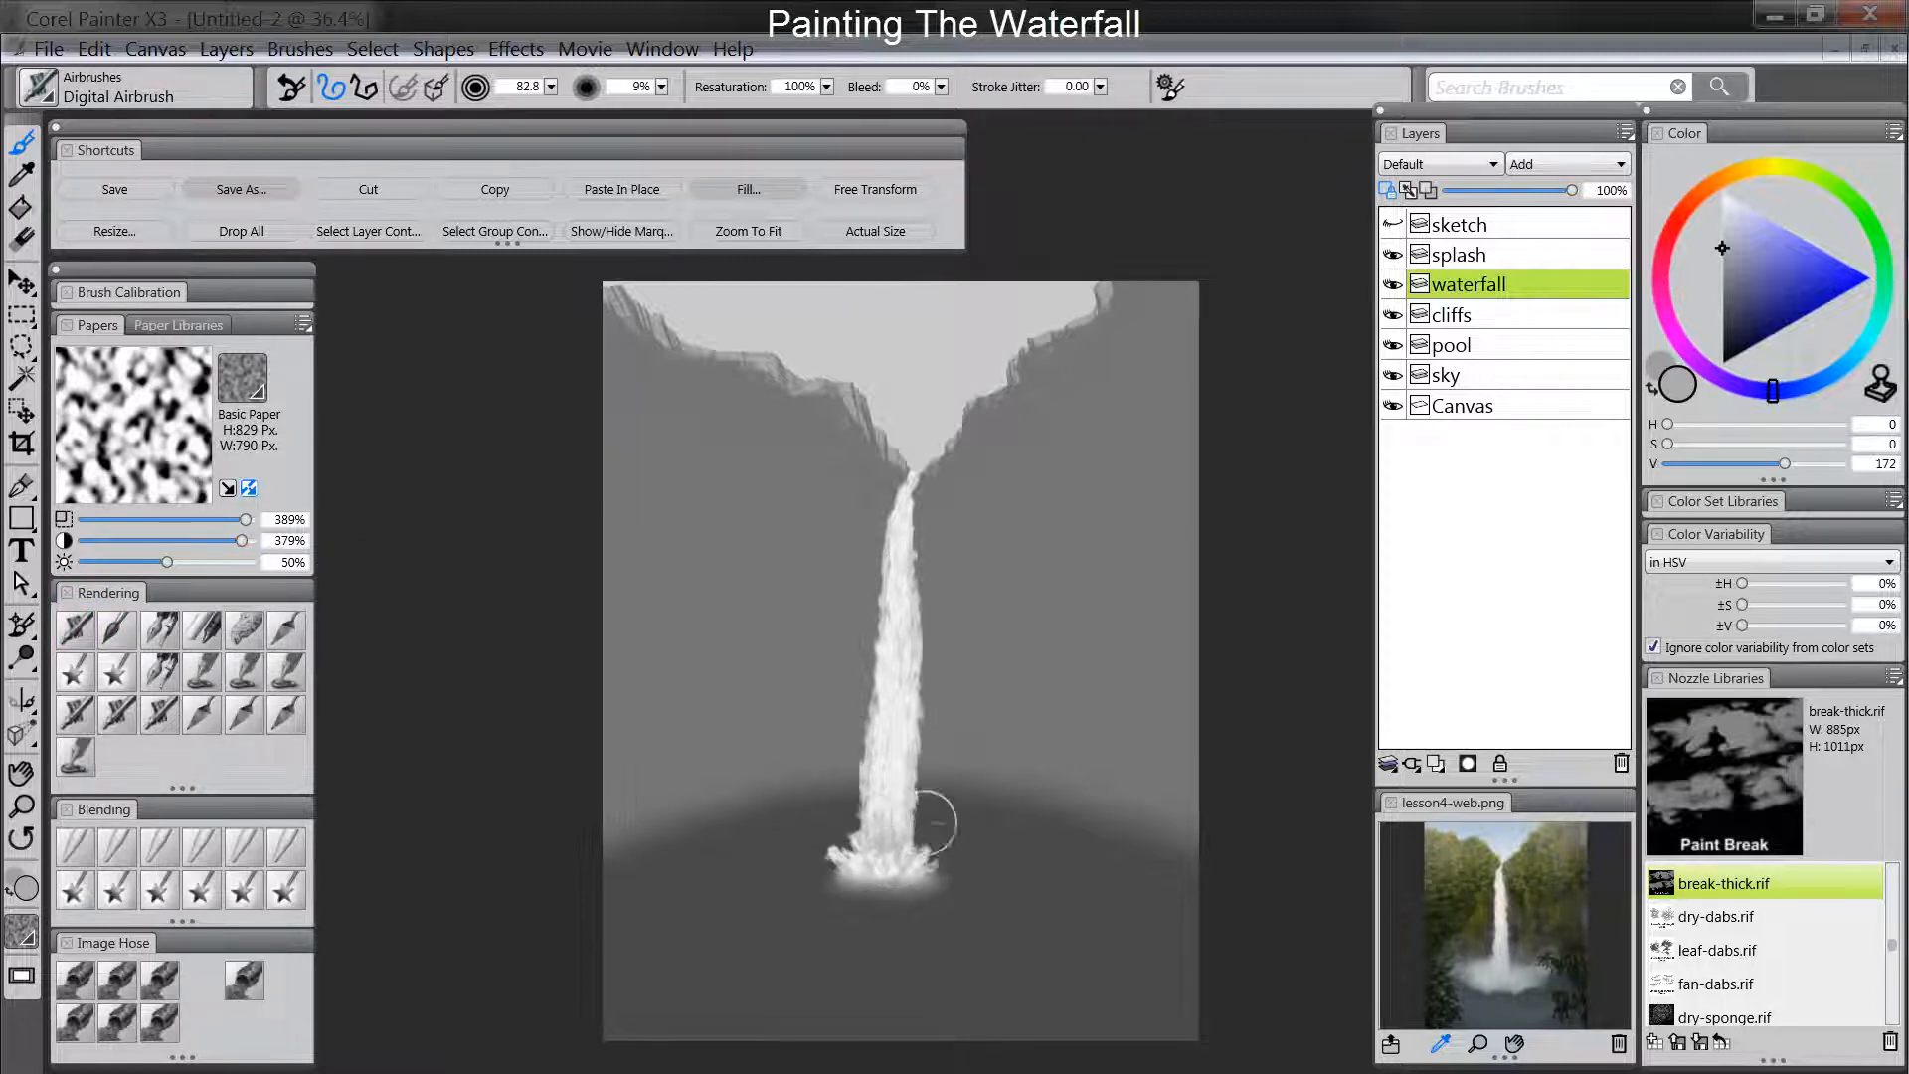
pyautogui.click(1723, 285)
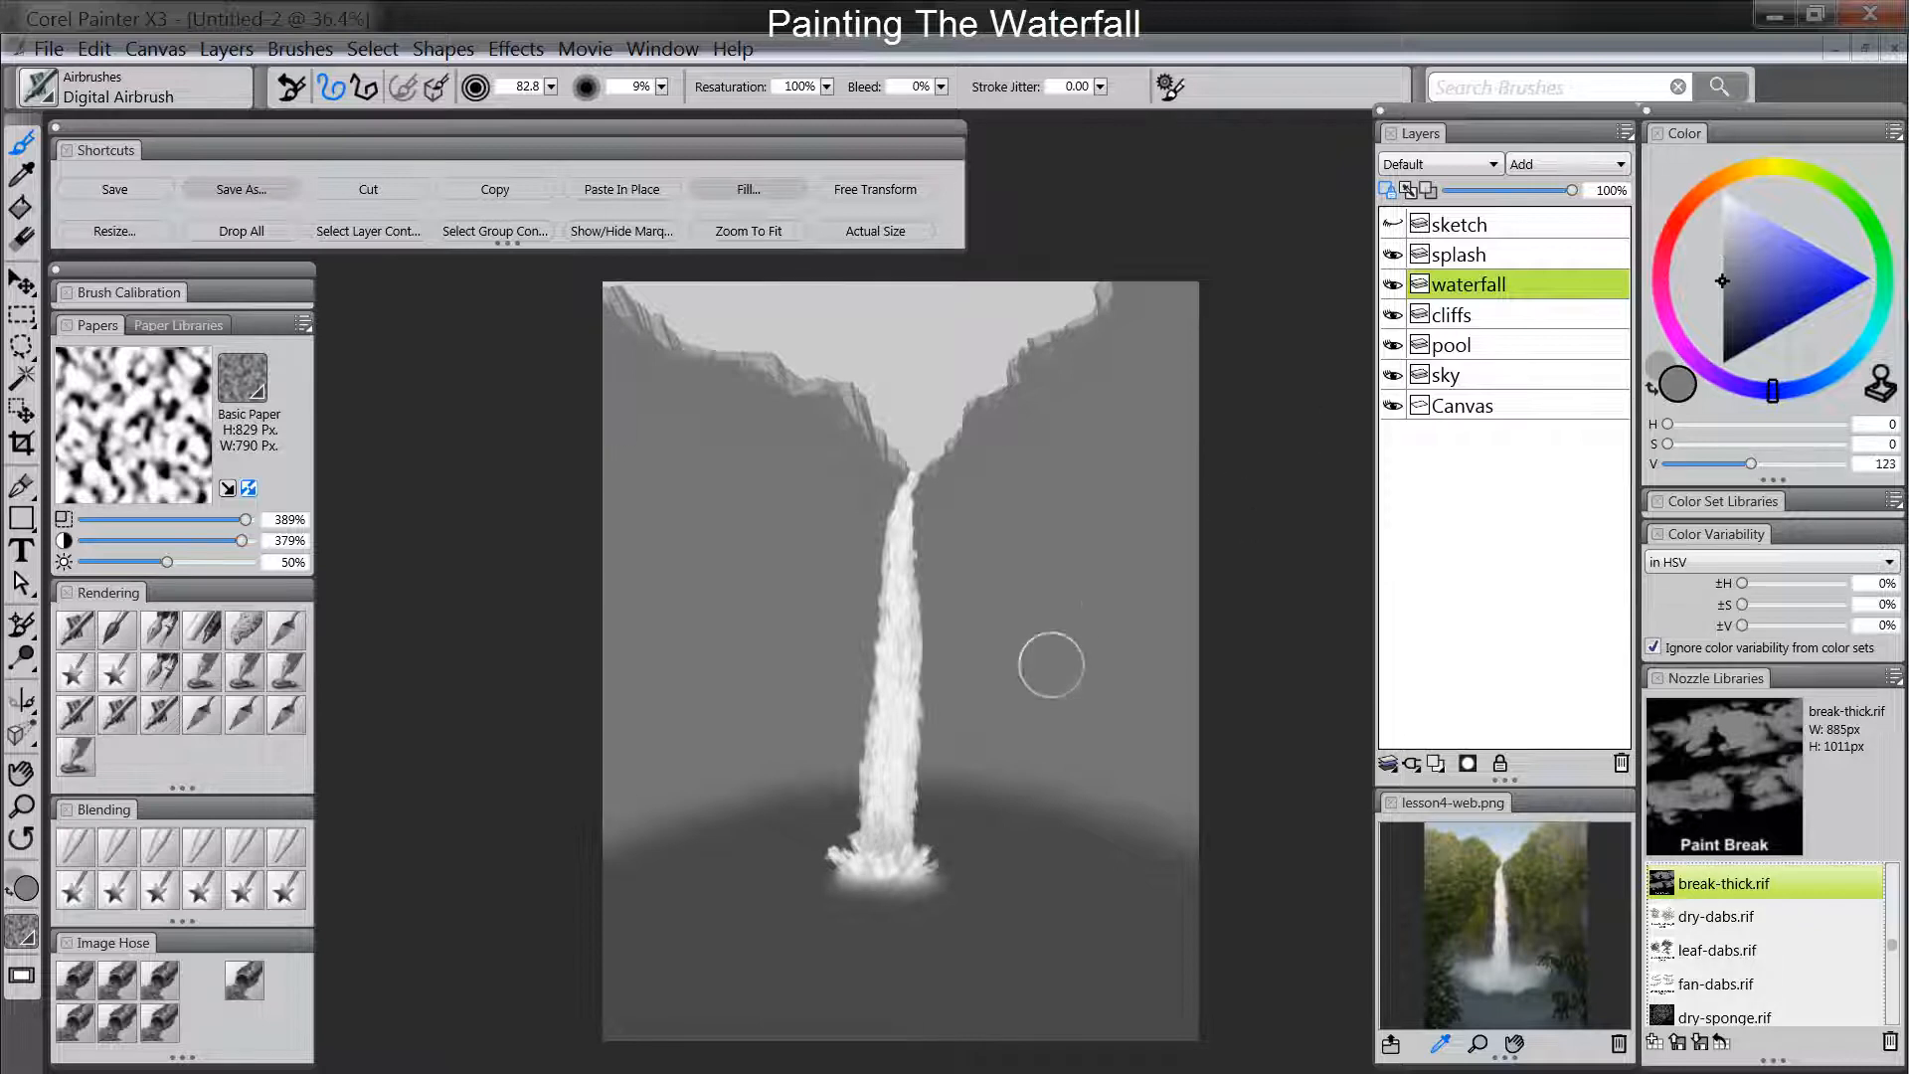
pyautogui.click(875, 829)
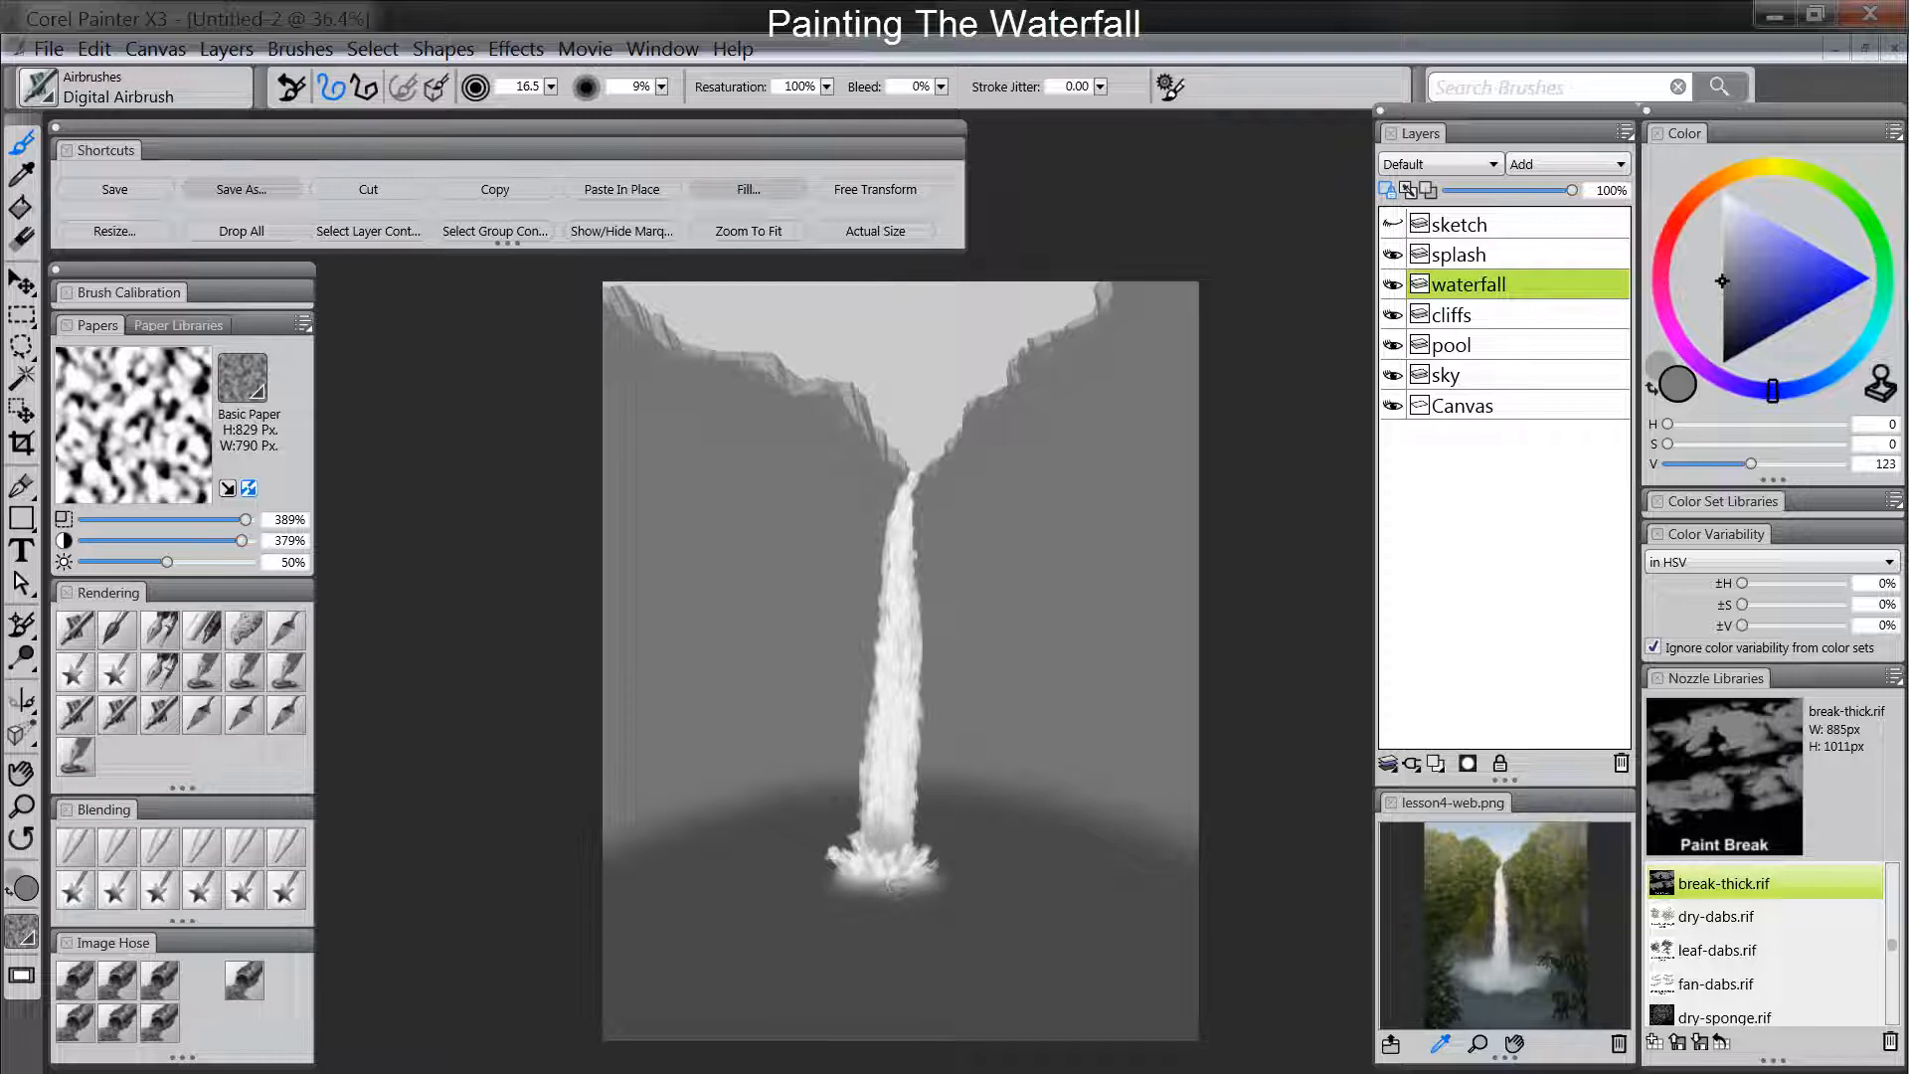
pyautogui.press('n')
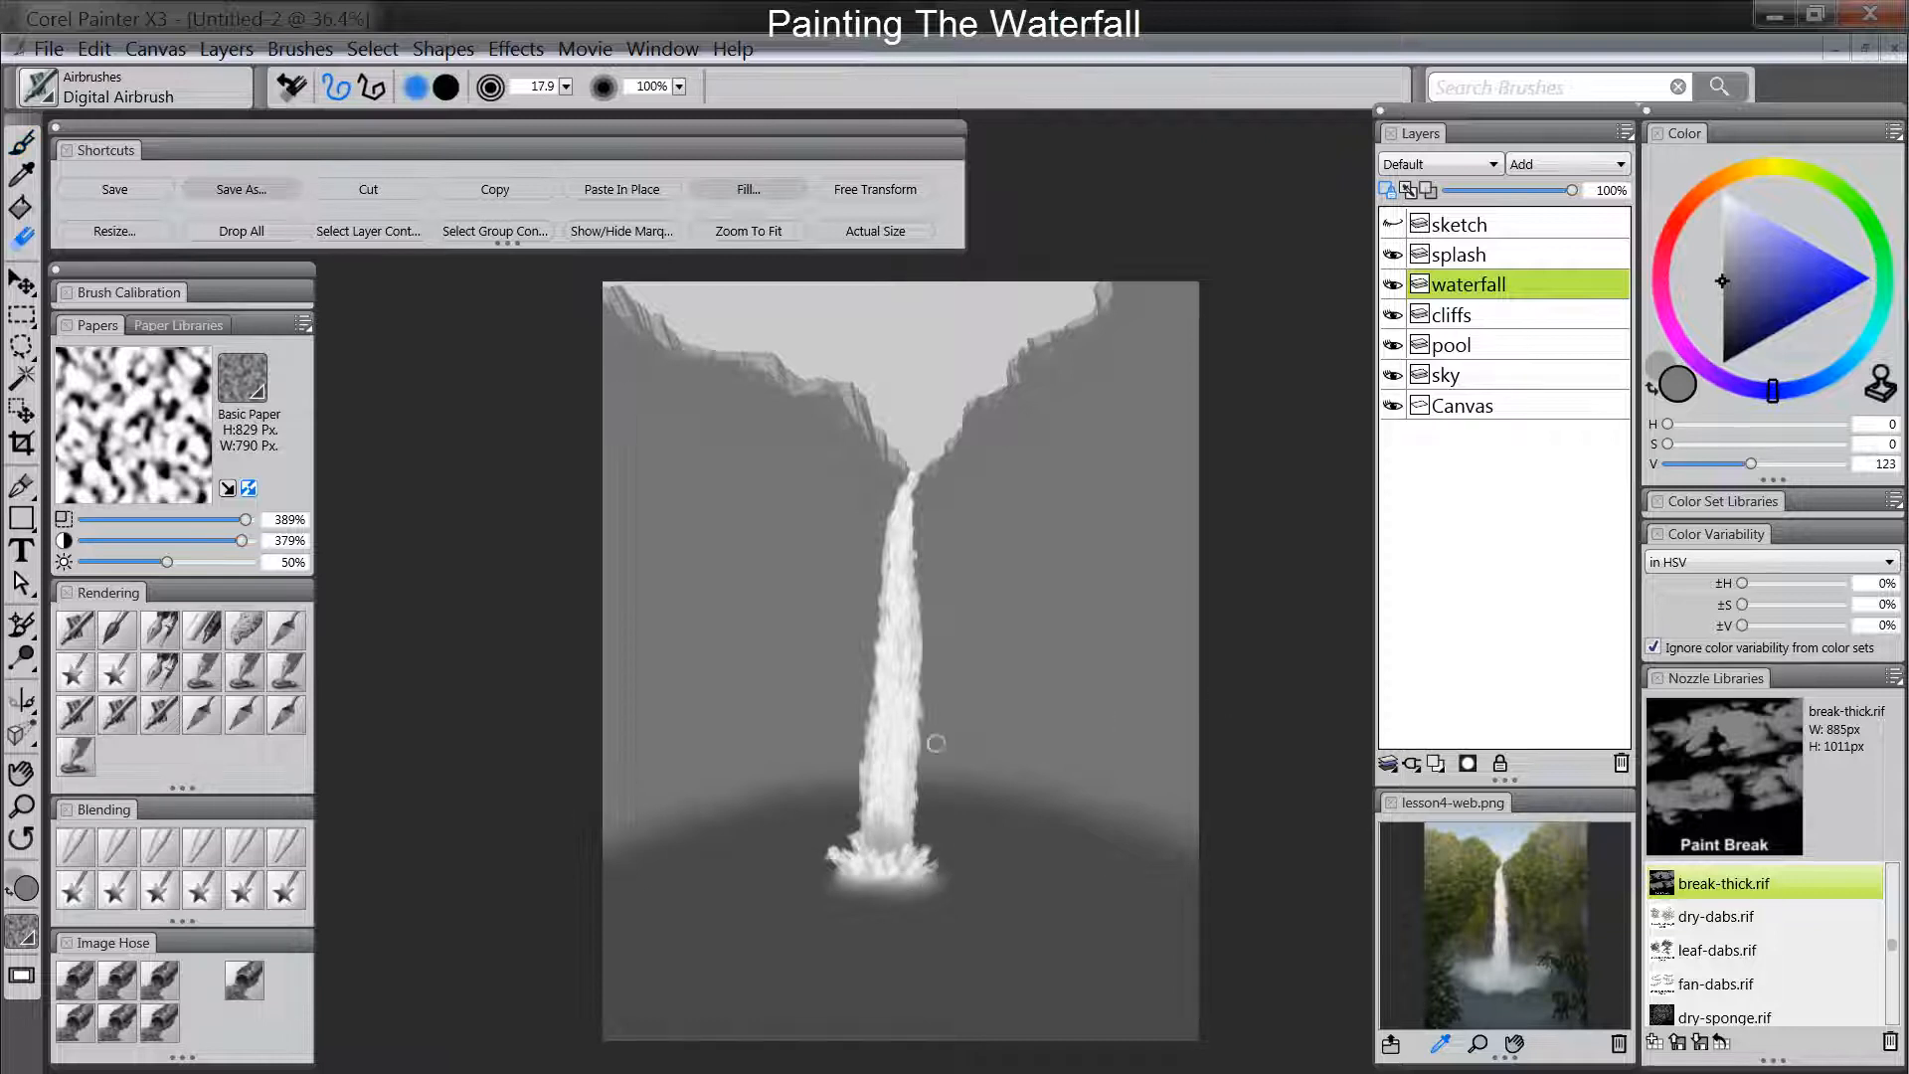
pyautogui.click(115, 851)
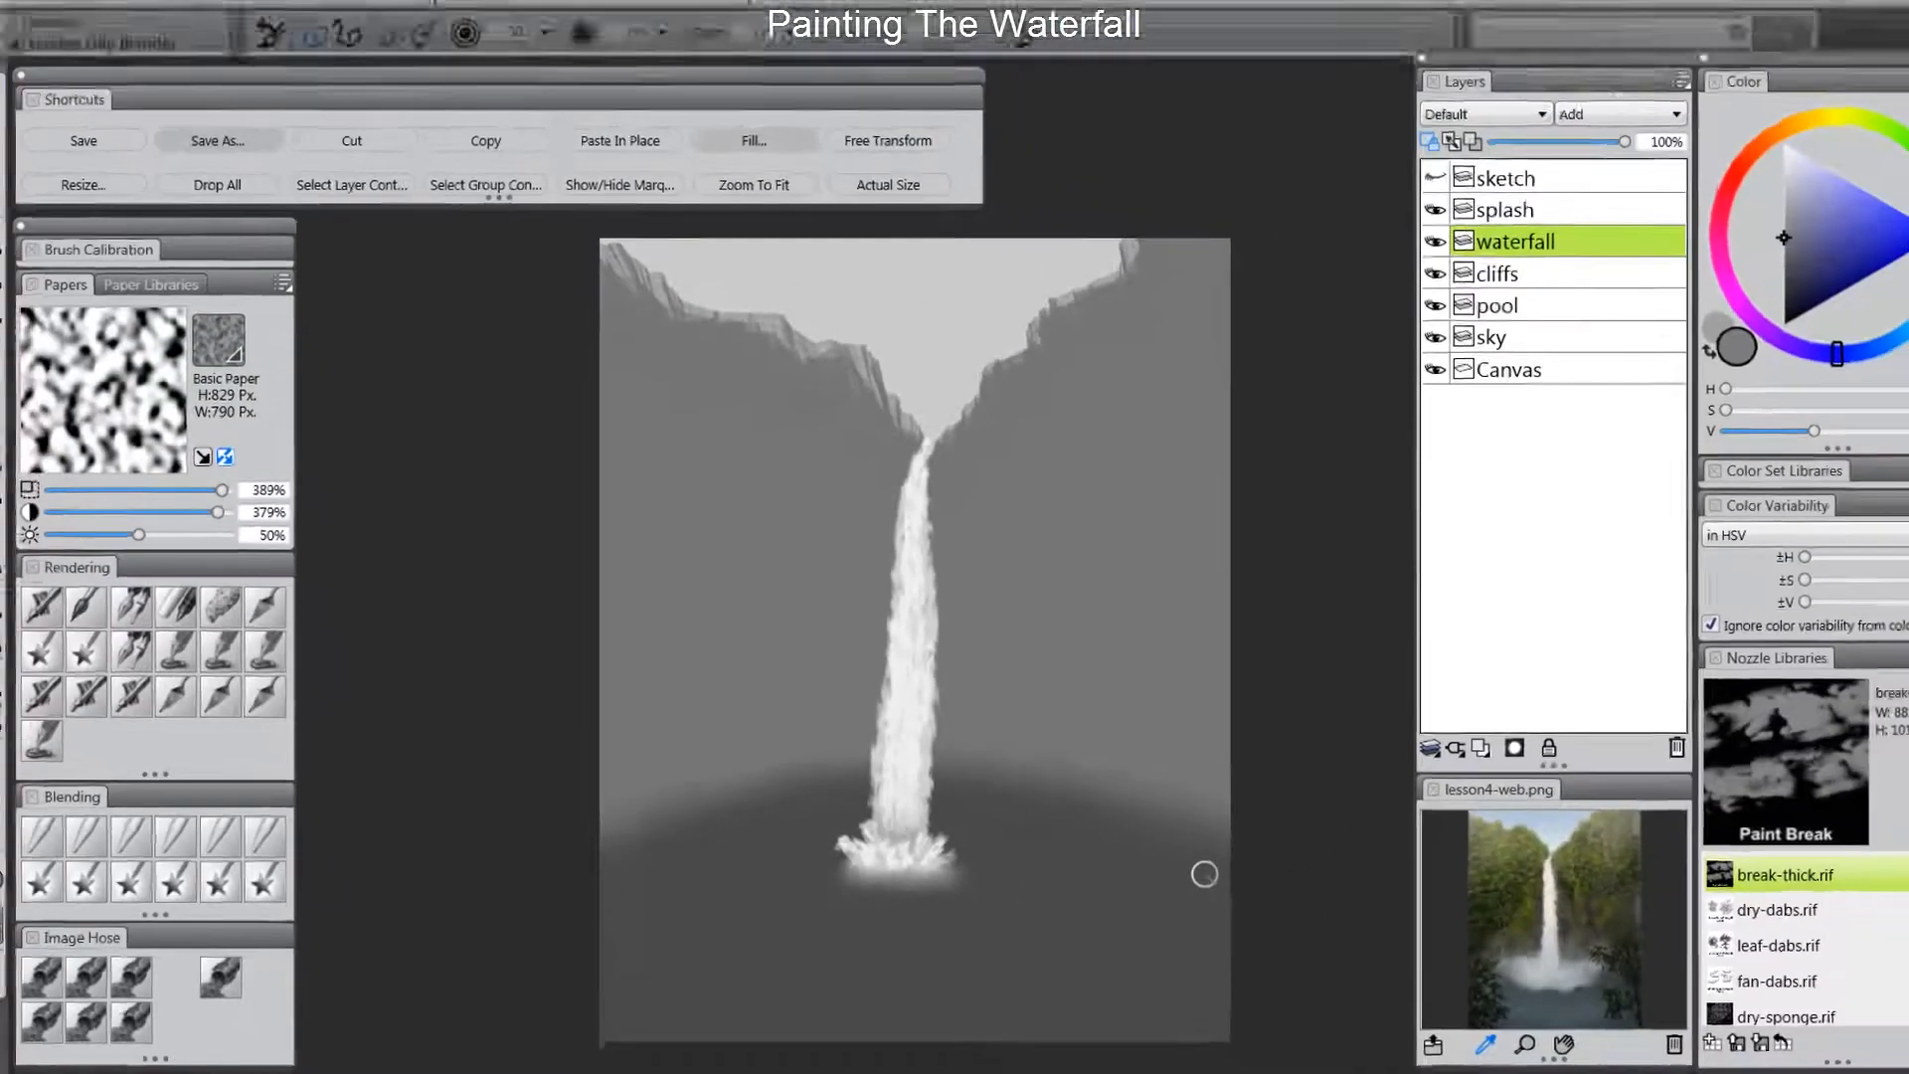
# Add a layer named spray and place it between the waterfall and cliffs layers.
pyautogui.hotkey('ctrl', 'shift', 'n')
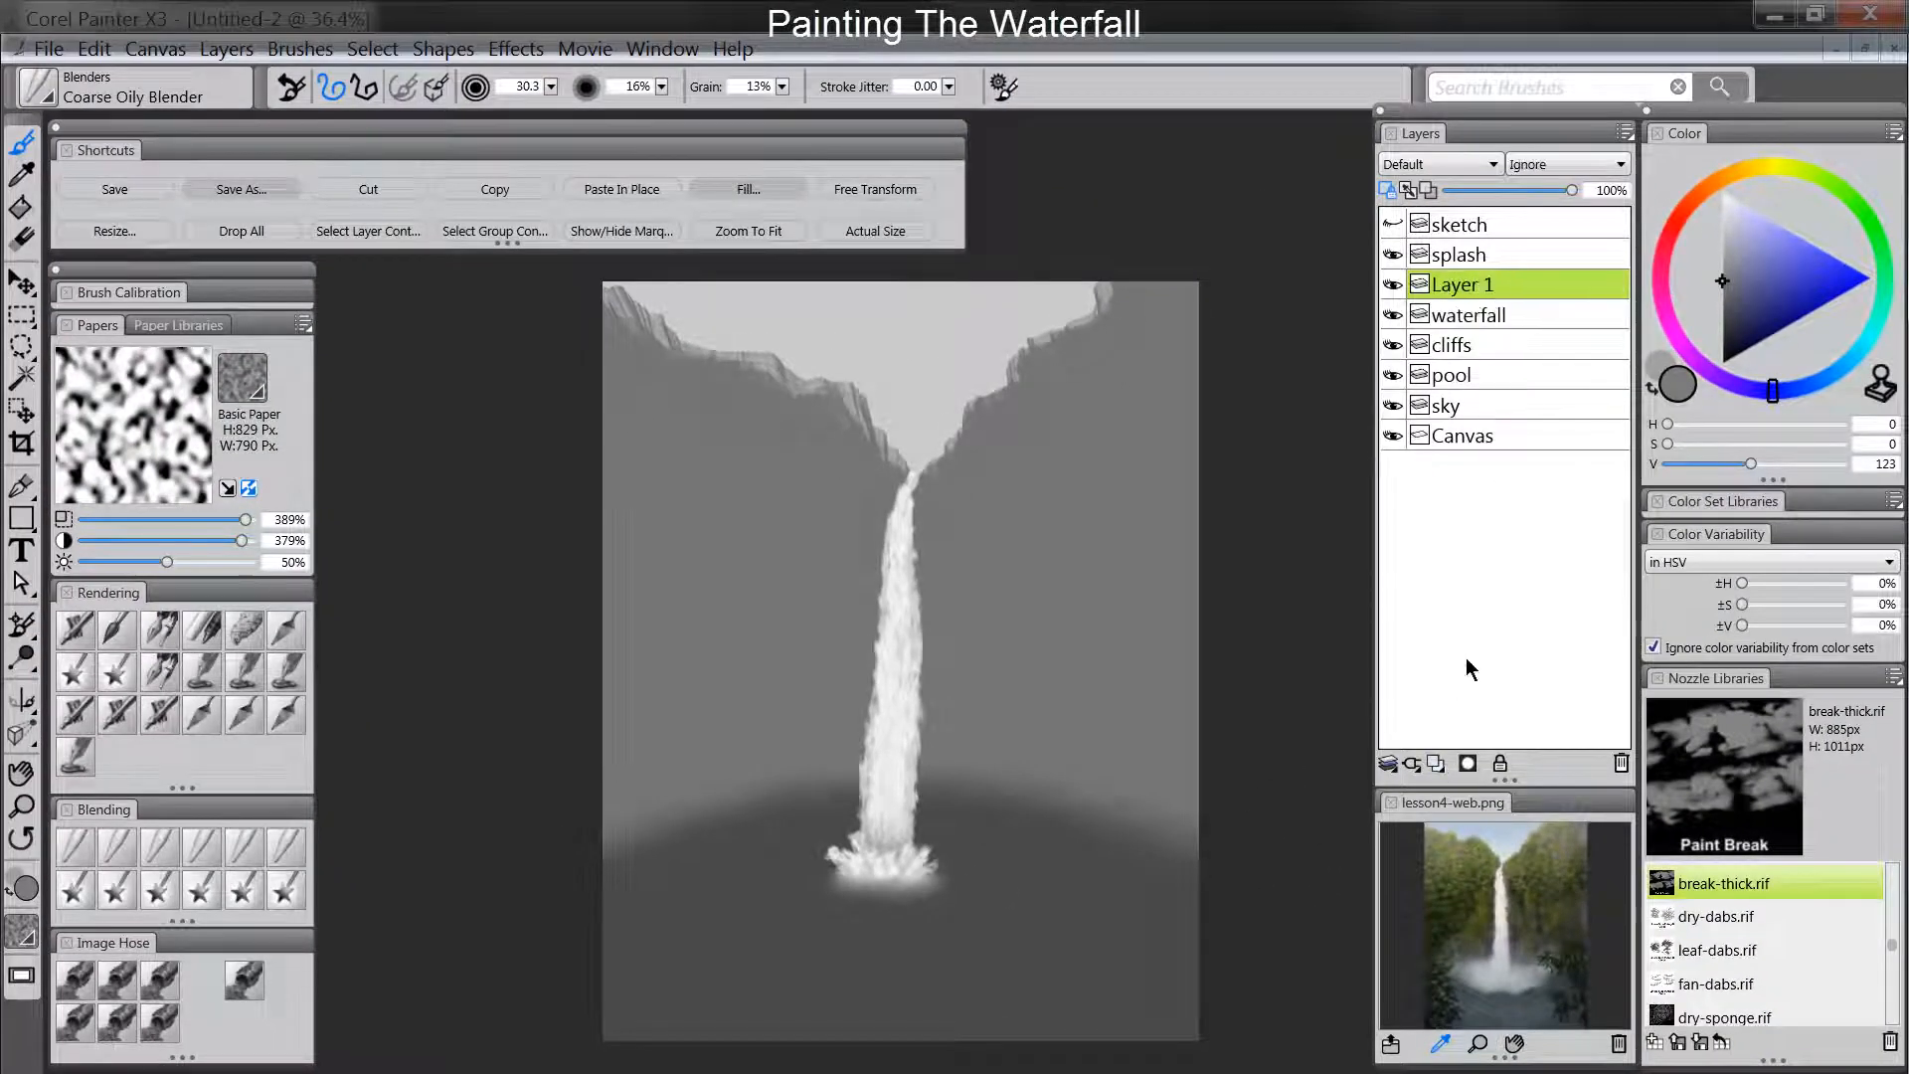
pyautogui.moveTo(1489, 296); pyautogui.dragTo(1482, 324)
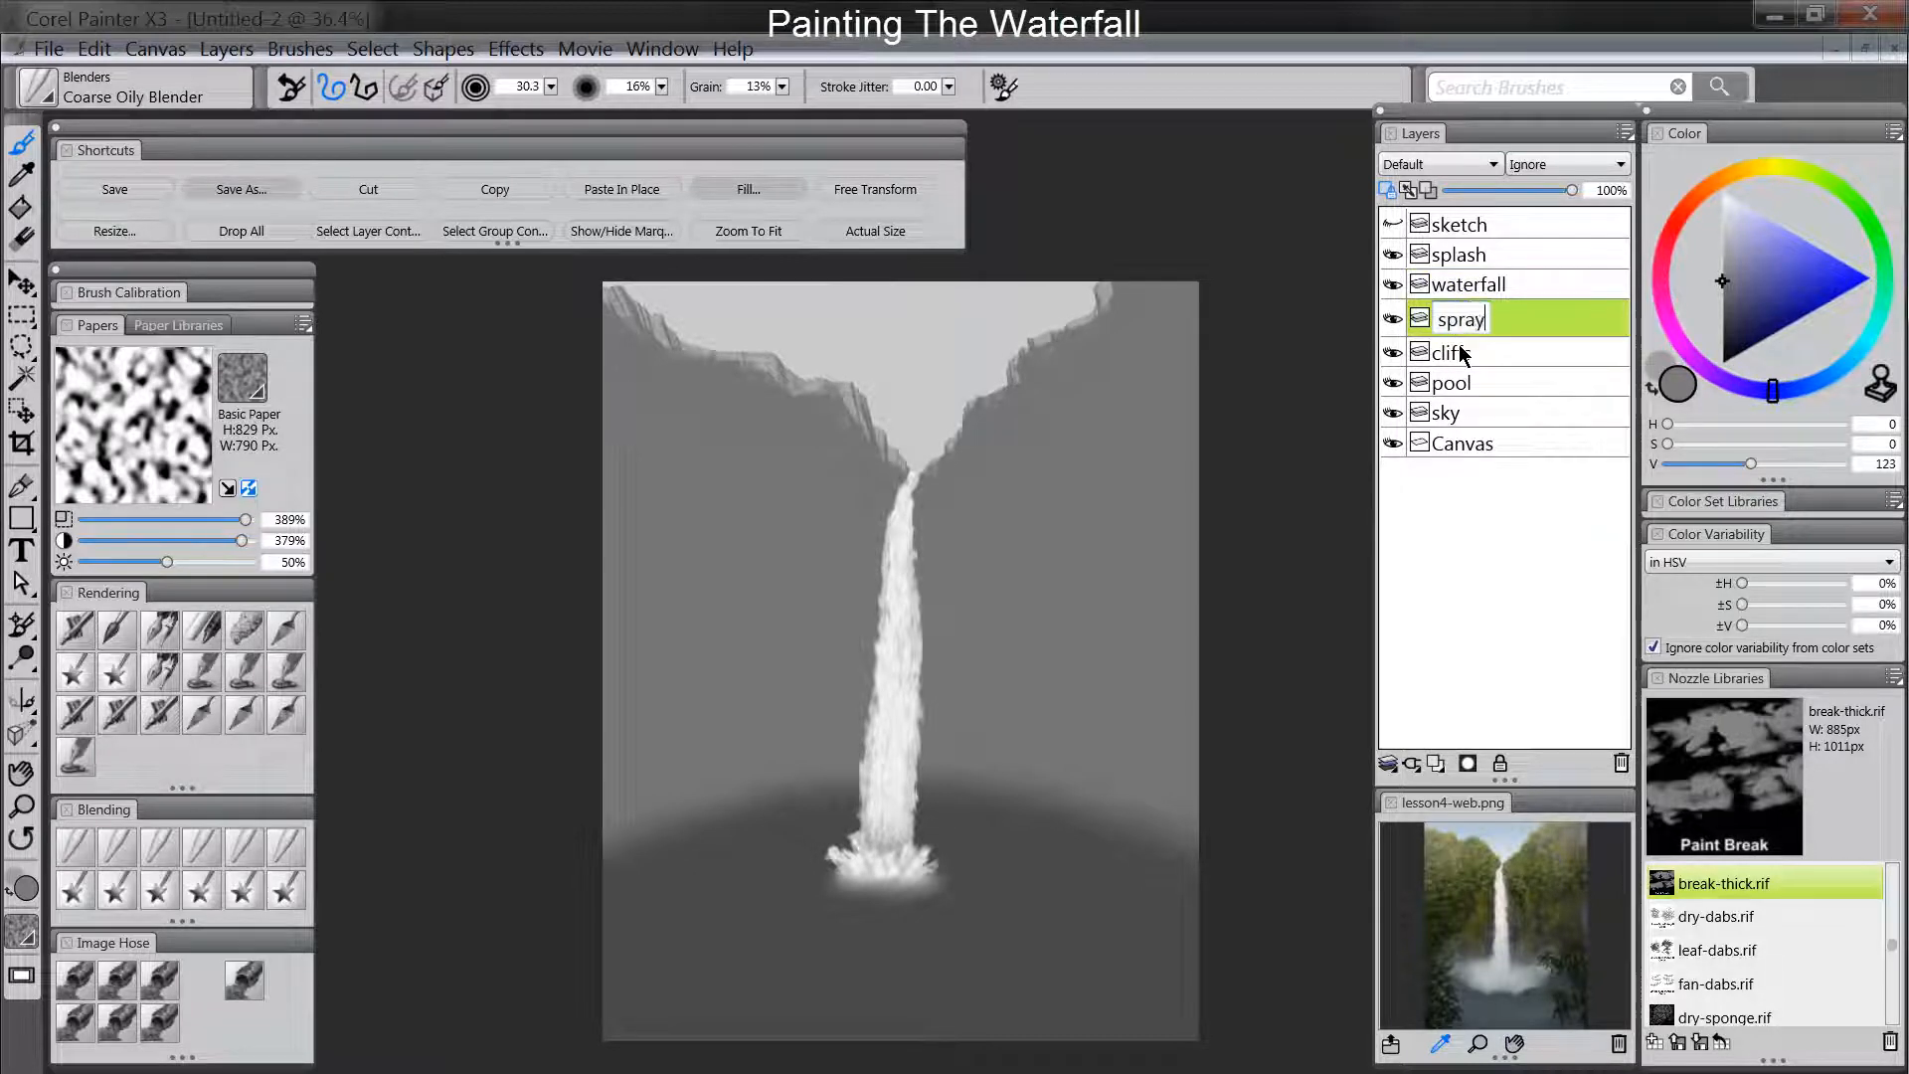
pyautogui.write('spray')
pyautogui.press('Return')
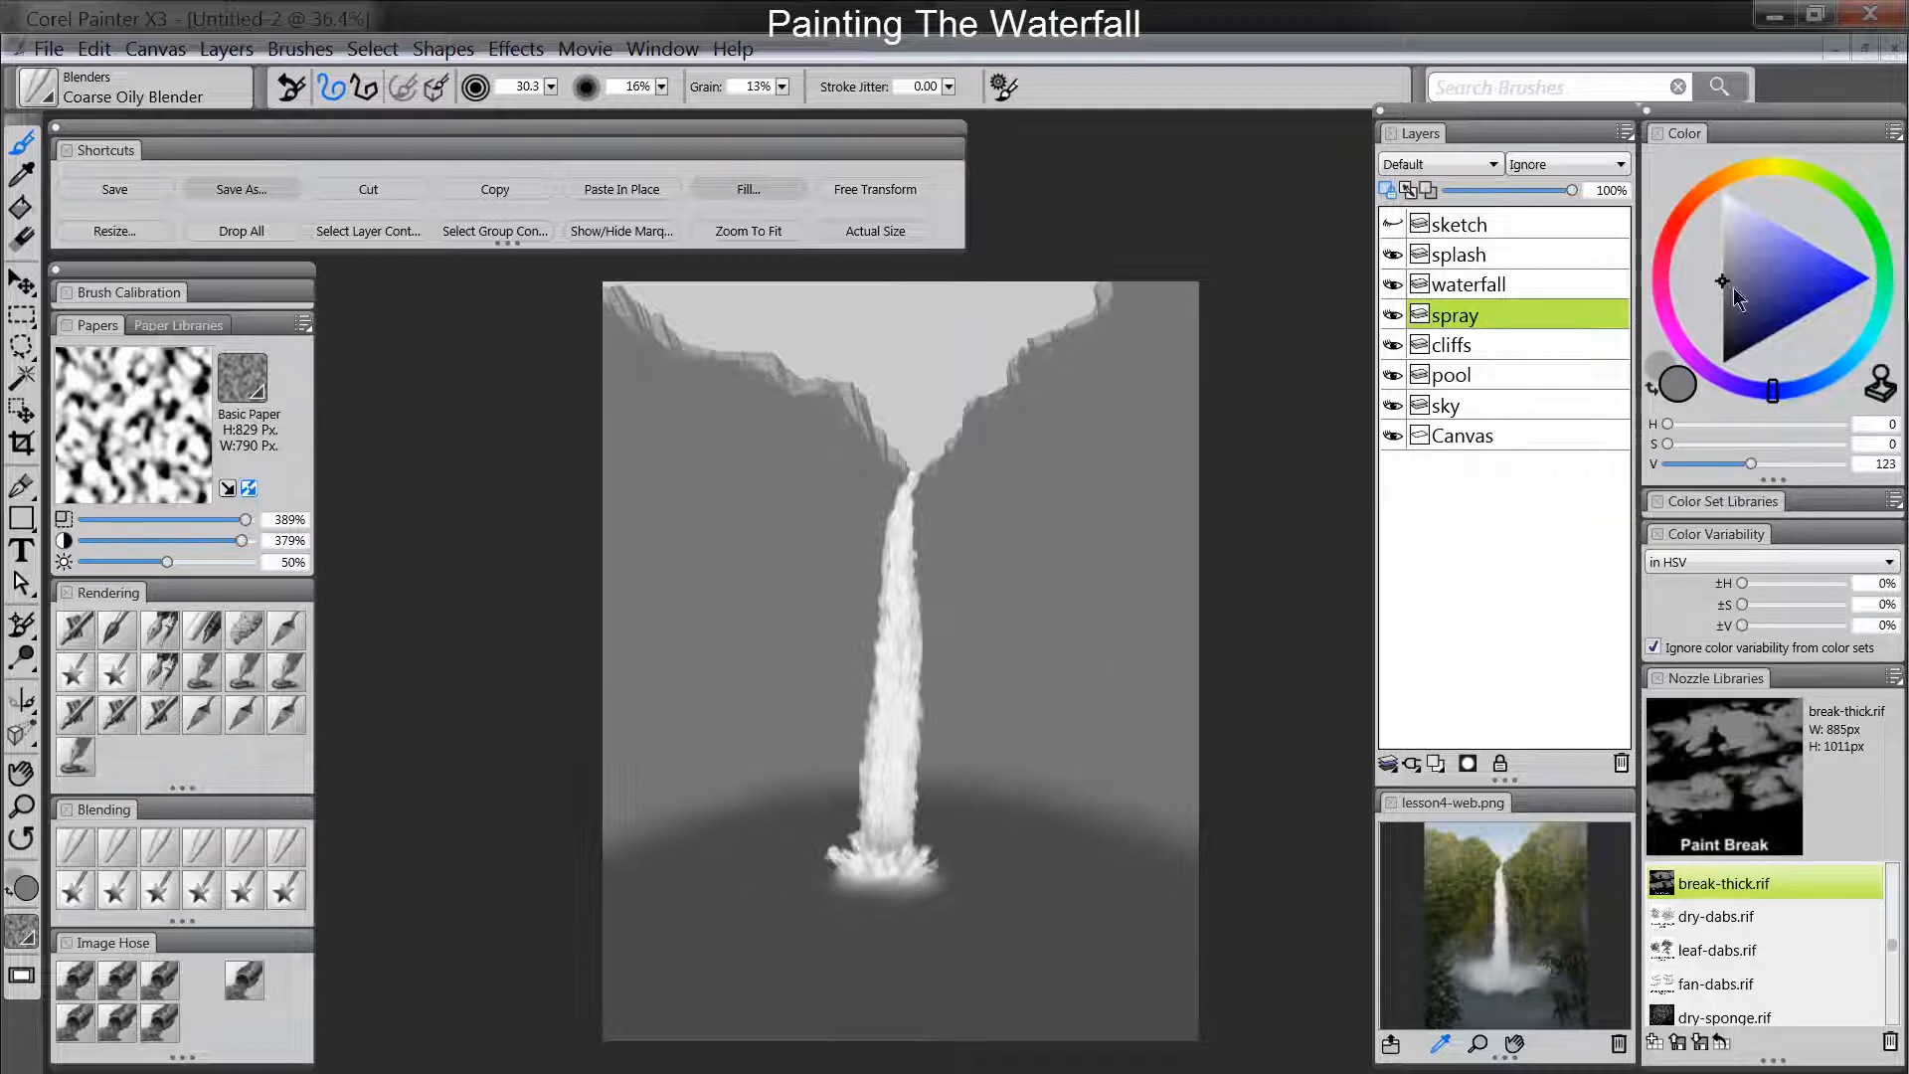
# Paint a wide cloud of light grey mist, value 211, around the waterfall's base with Jitter Airbrush.
pyautogui.click(1711, 237)
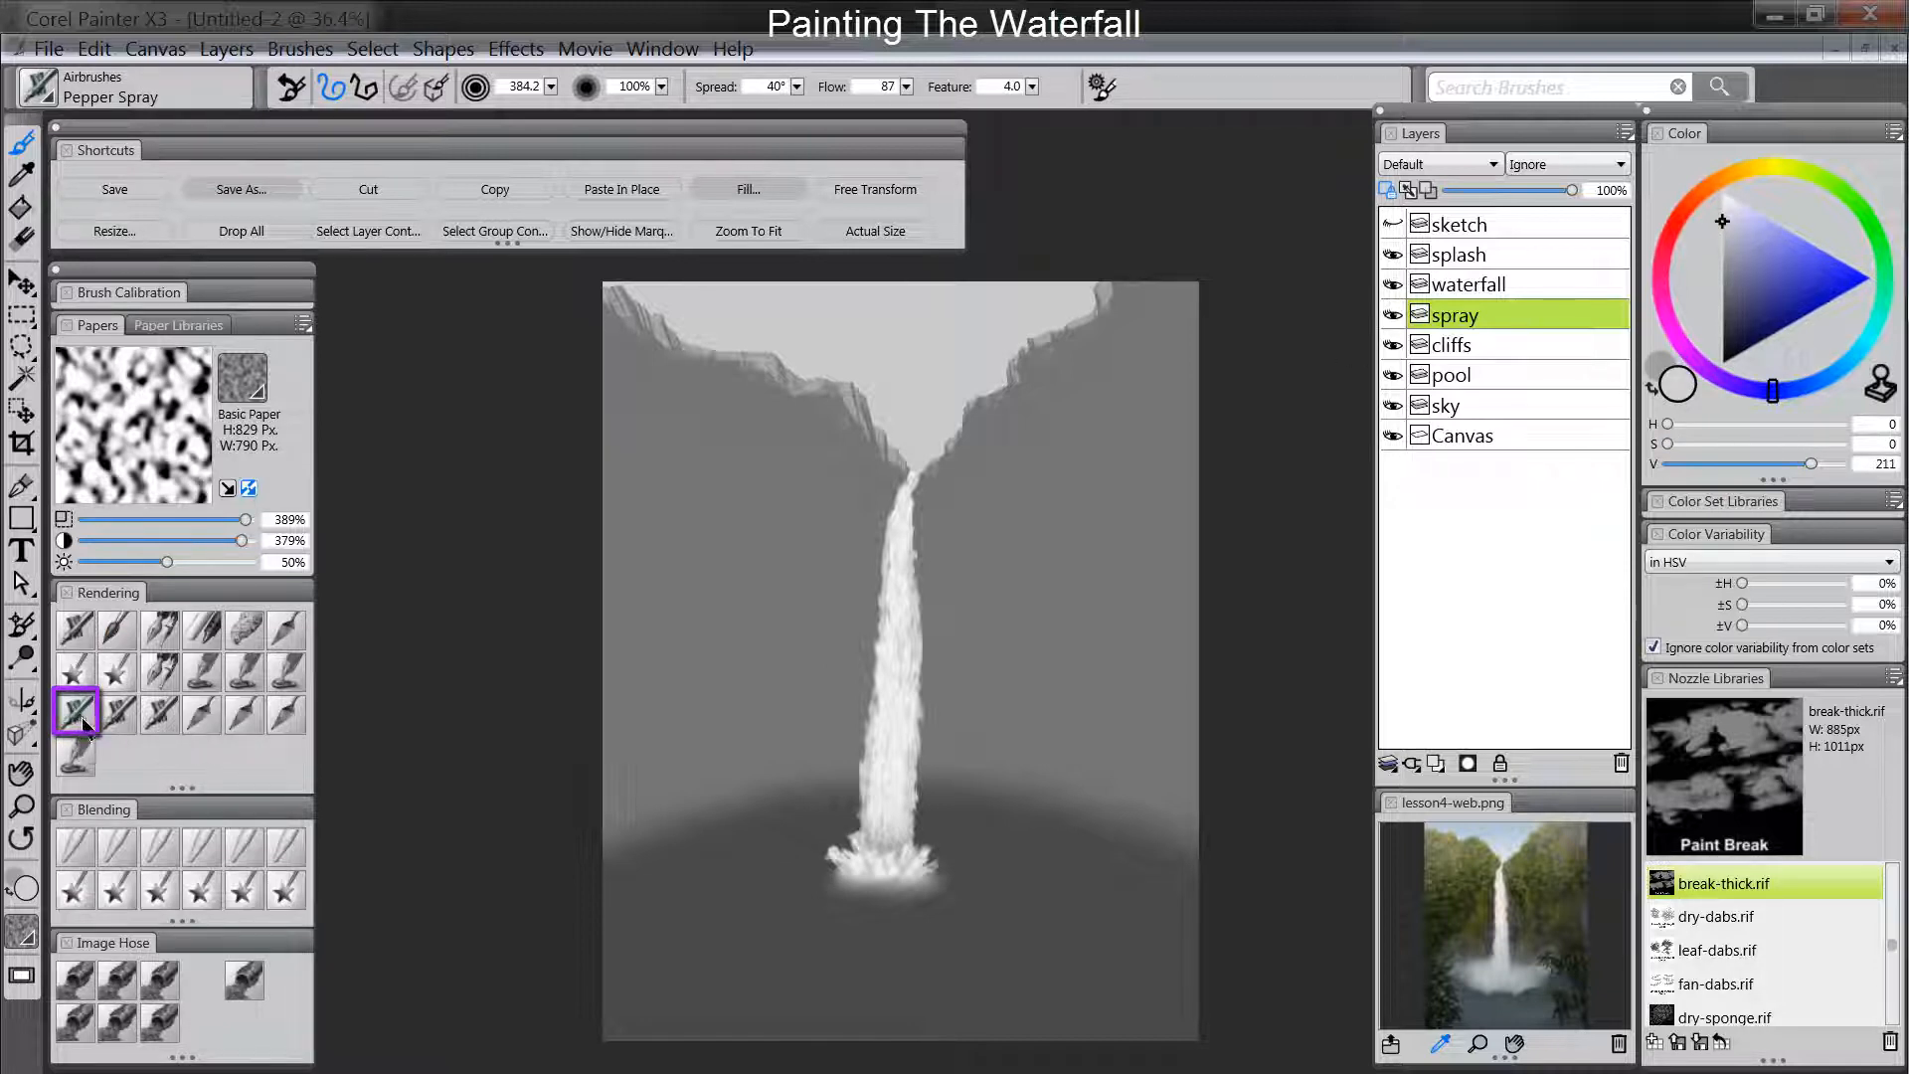
pyautogui.click(274, 726)
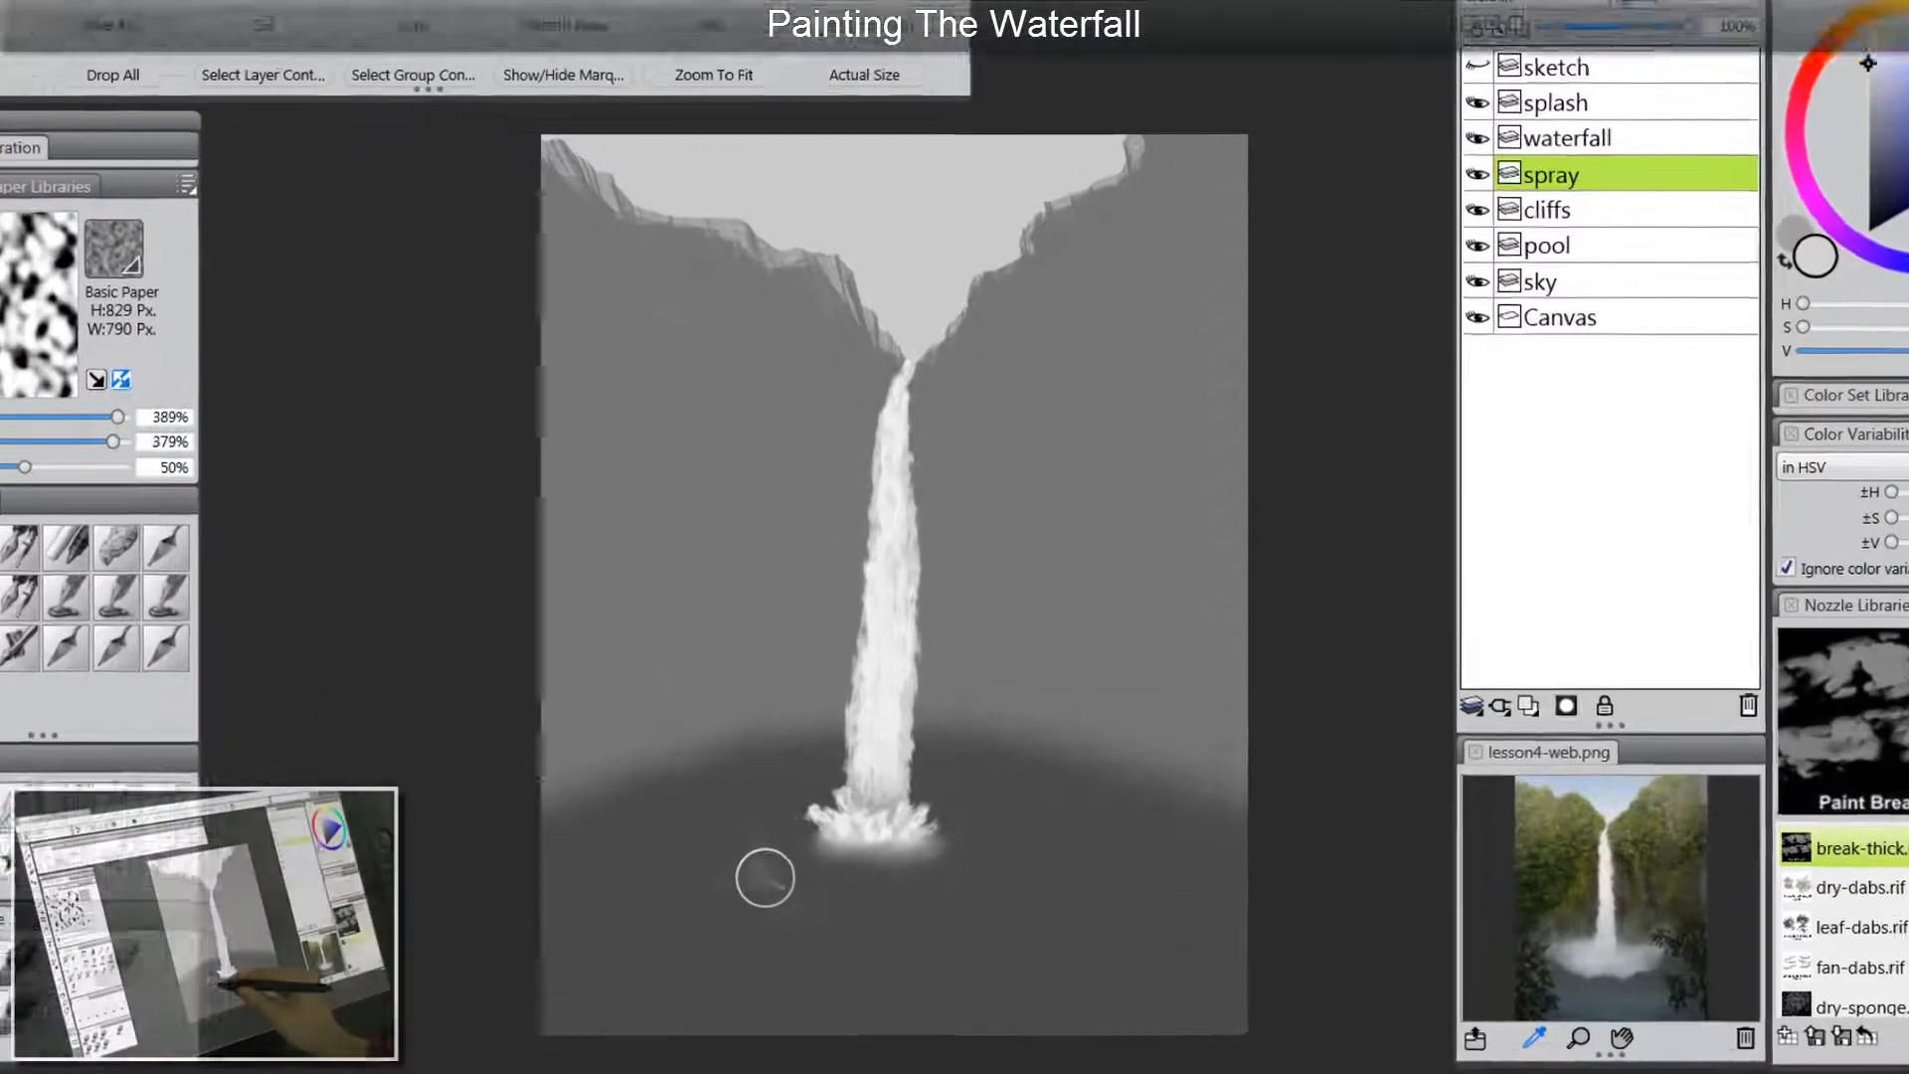
pyautogui.moveTo(749, 901); pyautogui.dragTo(1007, 903)
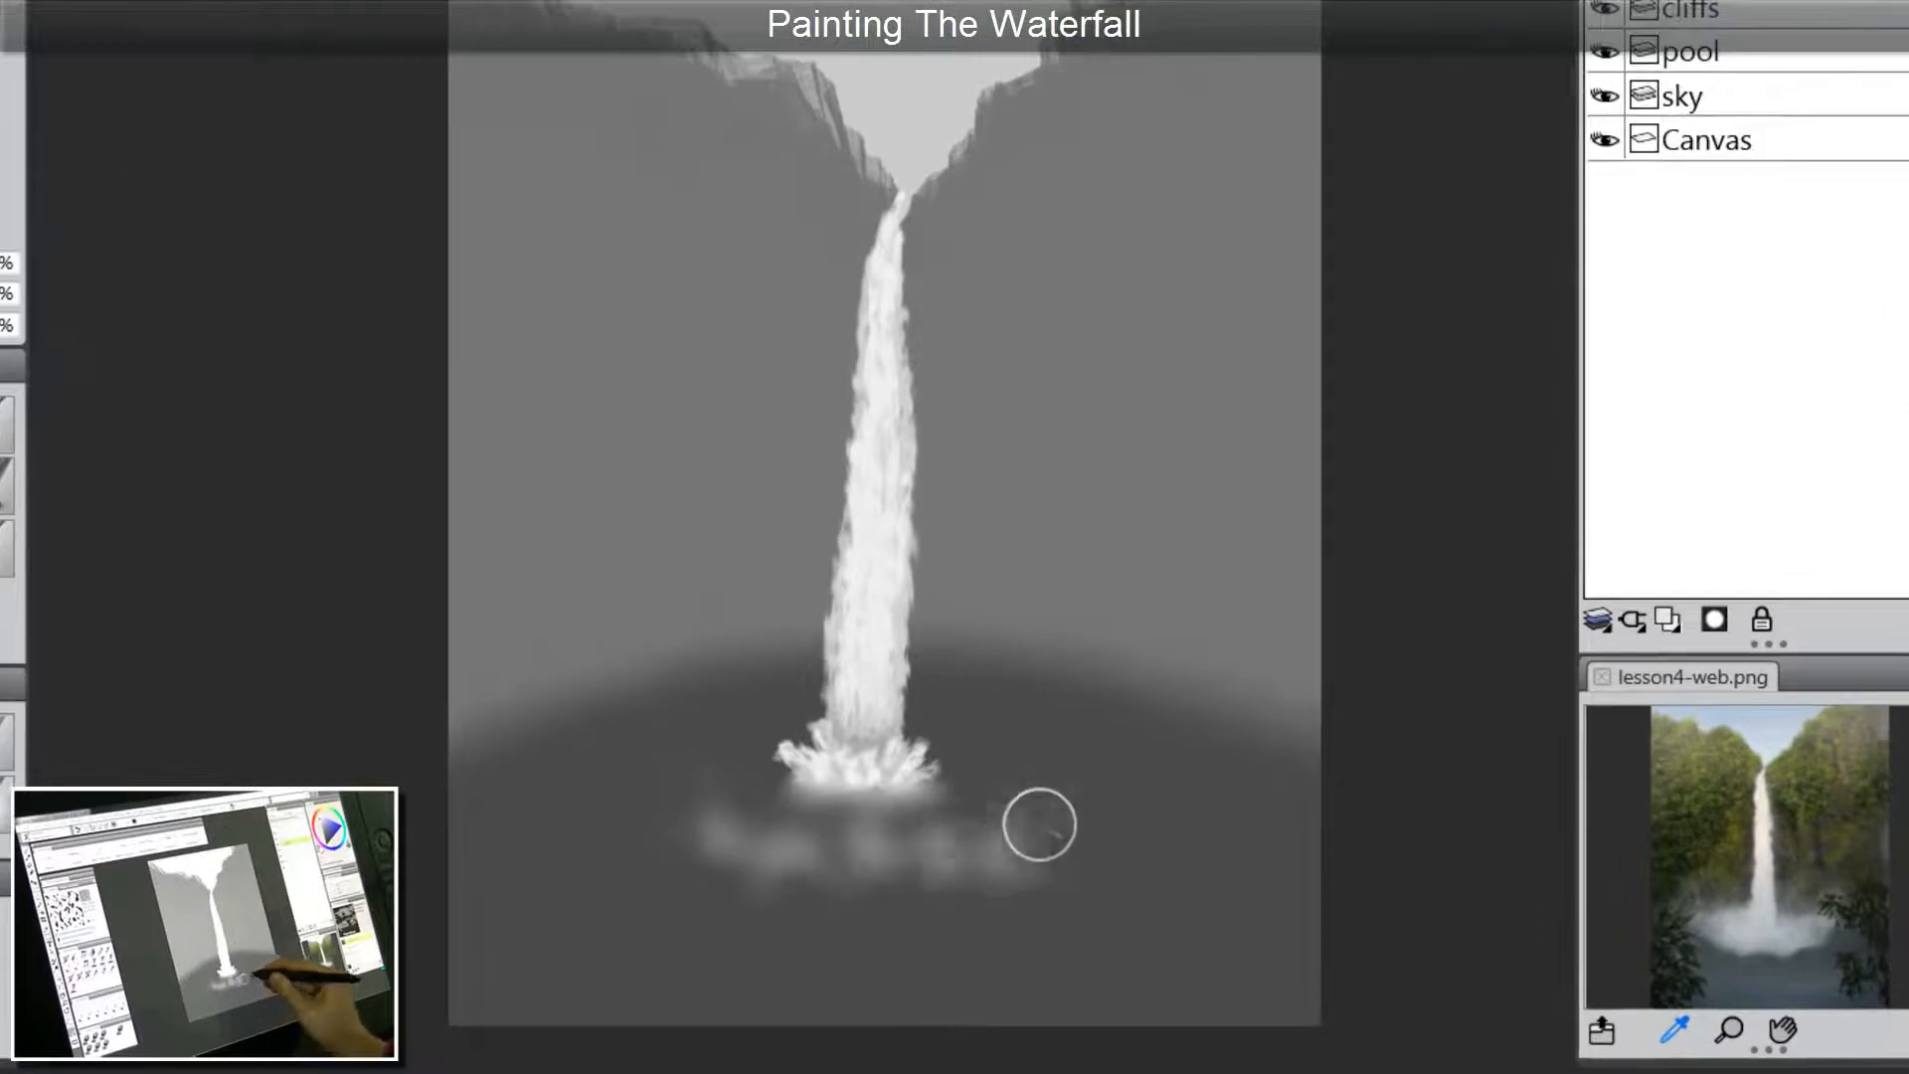
pyautogui.moveTo(1039, 824)
pyautogui.mouseDown()
pyautogui.moveTo(794, 856)
pyautogui.moveTo(687, 810)
pyautogui.moveTo(779, 839)
pyautogui.moveTo(947, 848)
pyautogui.moveTo(1033, 821)
pyautogui.moveTo(778, 825)
pyautogui.moveTo(706, 794)
pyautogui.moveTo(785, 800)
pyautogui.moveTo(731, 816)
pyautogui.moveTo(687, 782)
pyautogui.moveTo(790, 789)
pyautogui.moveTo(703, 805)
pyautogui.moveTo(818, 819)
pyautogui.moveTo(908, 777)
pyautogui.moveTo(797, 833)
pyautogui.moveTo(940, 774)
pyautogui.moveTo(991, 825)
pyautogui.moveTo(1016, 785)
pyautogui.moveTo(940, 794)
pyautogui.moveTo(1007, 809)
pyautogui.moveTo(1019, 787)
pyautogui.moveTo(761, 774)
pyautogui.moveTo(791, 736)
pyautogui.moveTo(960, 776)
pyautogui.moveTo(883, 801)
pyautogui.moveTo(736, 759)
pyautogui.moveTo(820, 826)
pyautogui.moveTo(980, 746)
pyautogui.moveTo(1049, 797)
pyautogui.moveTo(1114, 790)
pyautogui.moveTo(1032, 792)
pyautogui.mouseUp()
pyautogui.moveTo(815, 730)
pyautogui.mouseDown()
pyautogui.moveTo(710, 838)
pyautogui.moveTo(612, 773)
pyautogui.moveTo(839, 708)
pyautogui.moveTo(708, 726)
pyautogui.moveTo(793, 740)
pyautogui.moveTo(848, 666)
pyautogui.moveTo(795, 716)
pyautogui.moveTo(1000, 726)
pyautogui.moveTo(1040, 745)
pyautogui.moveTo(1041, 810)
pyautogui.moveTo(1118, 821)
pyautogui.moveTo(1181, 751)
pyautogui.moveTo(1035, 747)
pyautogui.moveTo(953, 651)
pyautogui.moveTo(875, 687)
pyautogui.moveTo(1020, 706)
pyautogui.moveTo(1201, 695)
pyautogui.moveTo(1215, 736)
pyautogui.moveTo(1151, 791)
pyautogui.moveTo(1160, 706)
pyautogui.moveTo(1197, 739)
pyautogui.moveTo(1207, 722)
pyautogui.moveTo(1046, 667)
pyautogui.moveTo(880, 692)
pyautogui.moveTo(831, 668)
pyautogui.moveTo(547, 734)
pyautogui.moveTo(797, 652)
pyautogui.moveTo(555, 709)
pyautogui.moveTo(629, 781)
pyautogui.moveTo(566, 717)
pyautogui.moveTo(692, 663)
pyautogui.moveTo(777, 692)
pyautogui.moveTo(763, 658)
pyautogui.moveTo(583, 662)
pyautogui.moveTo(974, 649)
pyautogui.moveTo(651, 733)
pyautogui.moveTo(937, 748)
pyautogui.moveTo(829, 724)
pyautogui.moveTo(695, 753)
pyautogui.moveTo(703, 701)
pyautogui.moveTo(1050, 704)
pyautogui.moveTo(1060, 763)
pyautogui.mouseUp()
pyautogui.moveTo(628, 756)
pyautogui.mouseDown()
pyautogui.moveTo(677, 803)
pyautogui.moveTo(1155, 790)
pyautogui.moveTo(1161, 765)
pyautogui.moveTo(1015, 768)
pyautogui.moveTo(1021, 725)
pyautogui.moveTo(1068, 803)
pyautogui.mouseUp()
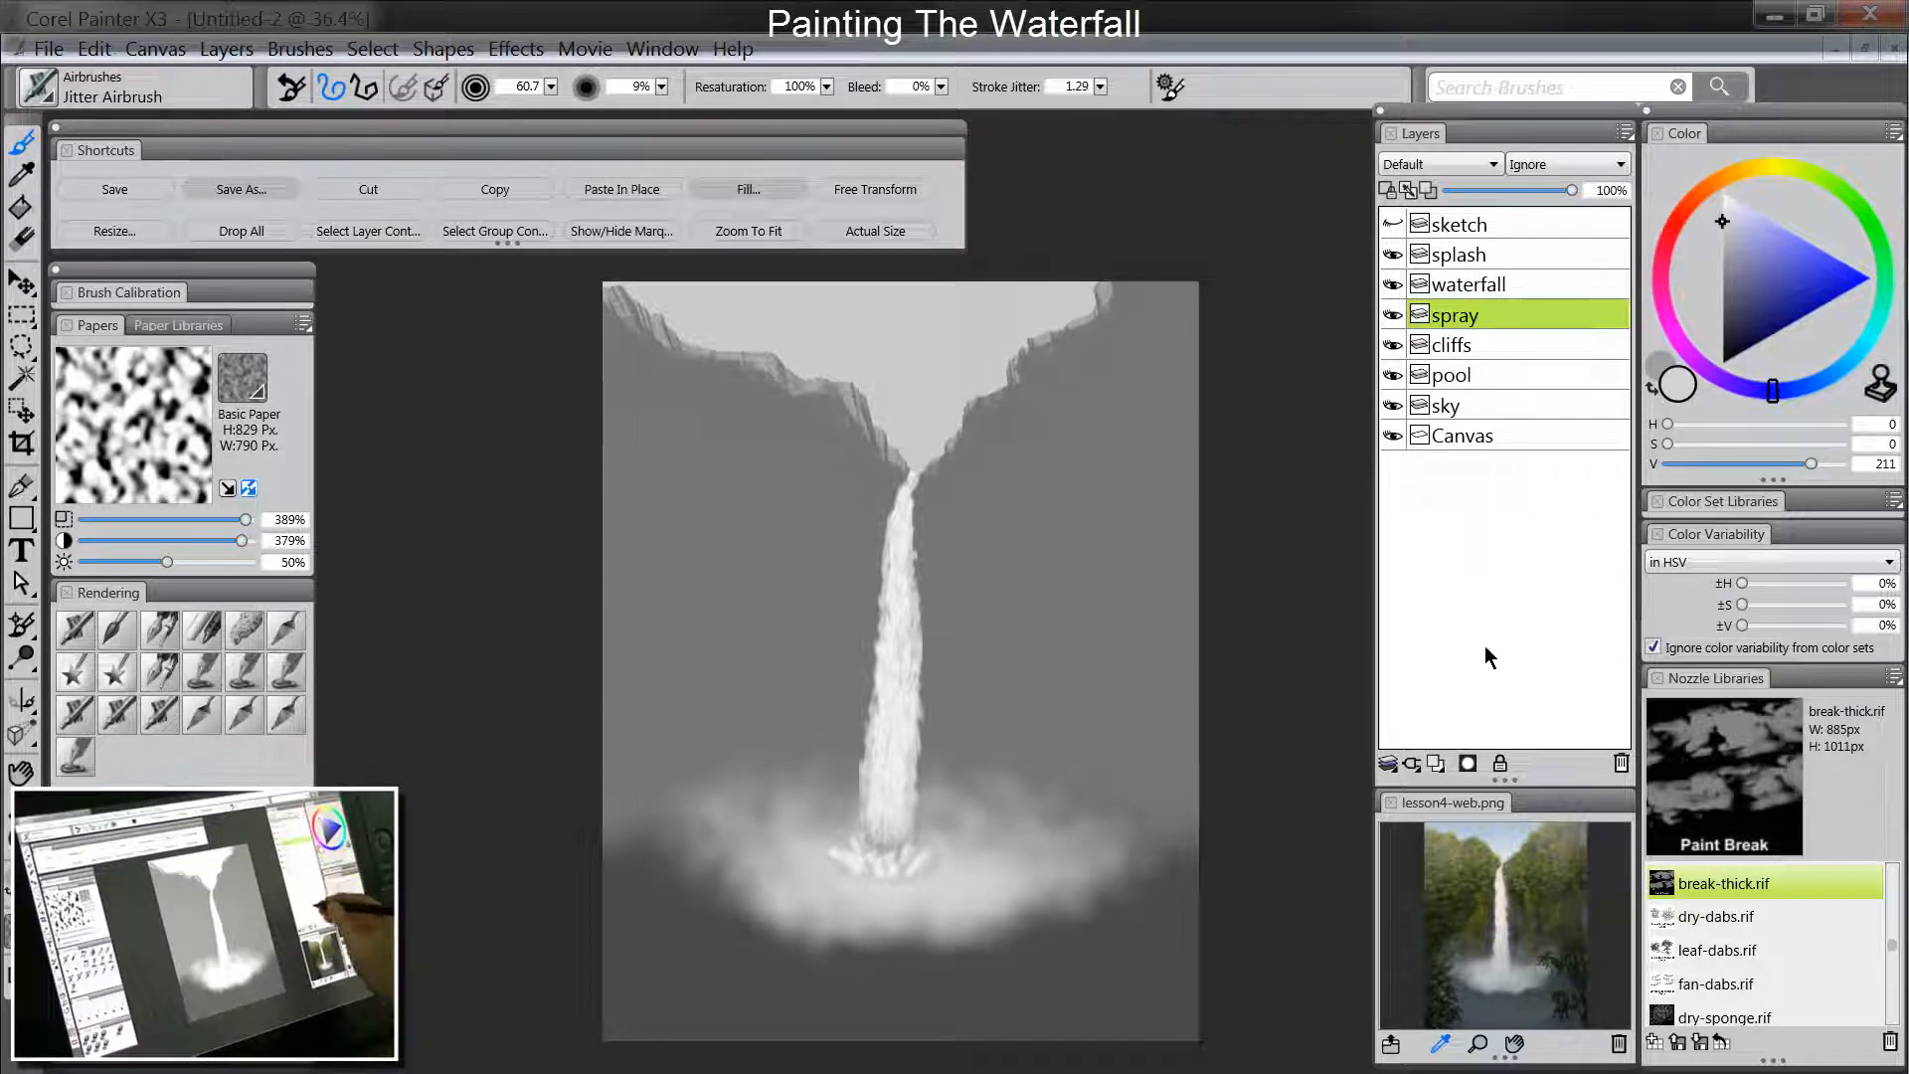
# Add a layer mask to the spray layer and paint black on it with Jitter Airbrush to thin the upper mist.
pyautogui.click(1469, 764)
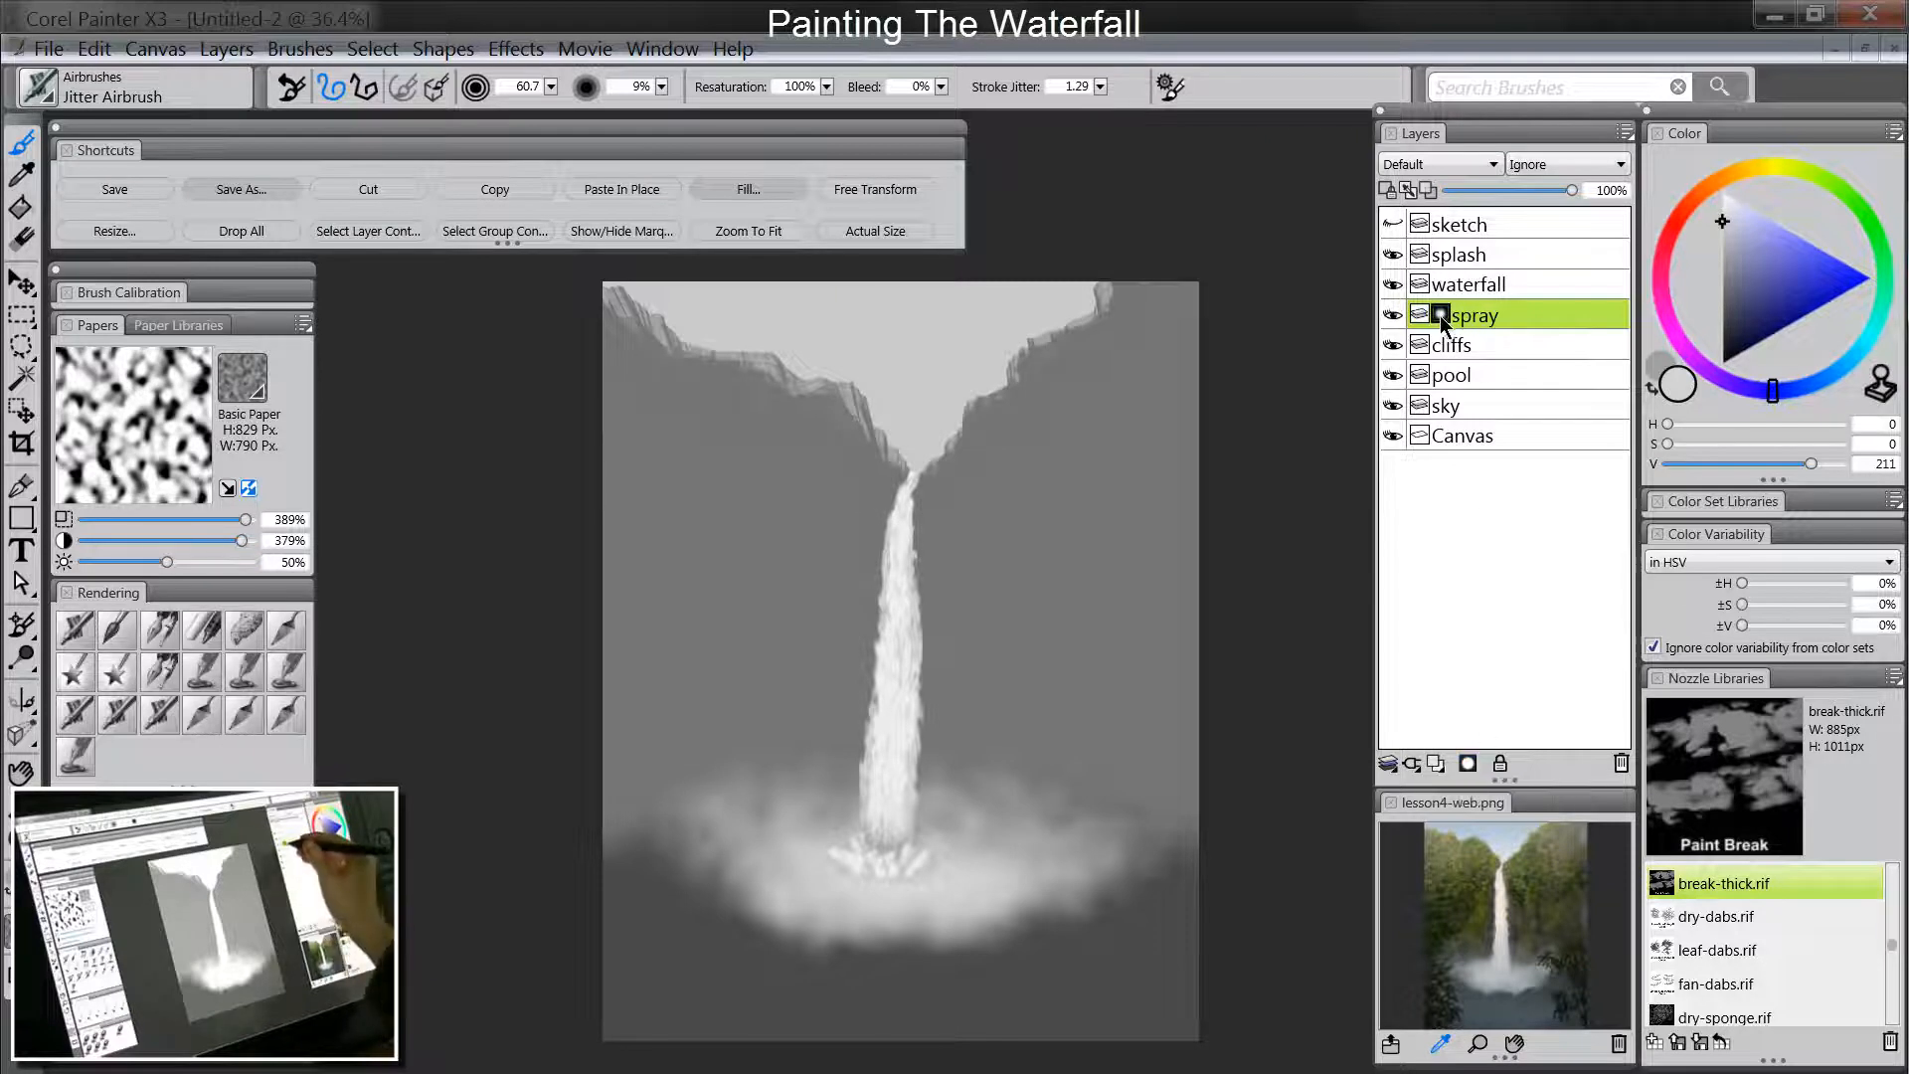
pyautogui.moveTo(1769, 313); pyautogui.dragTo(1724, 368)
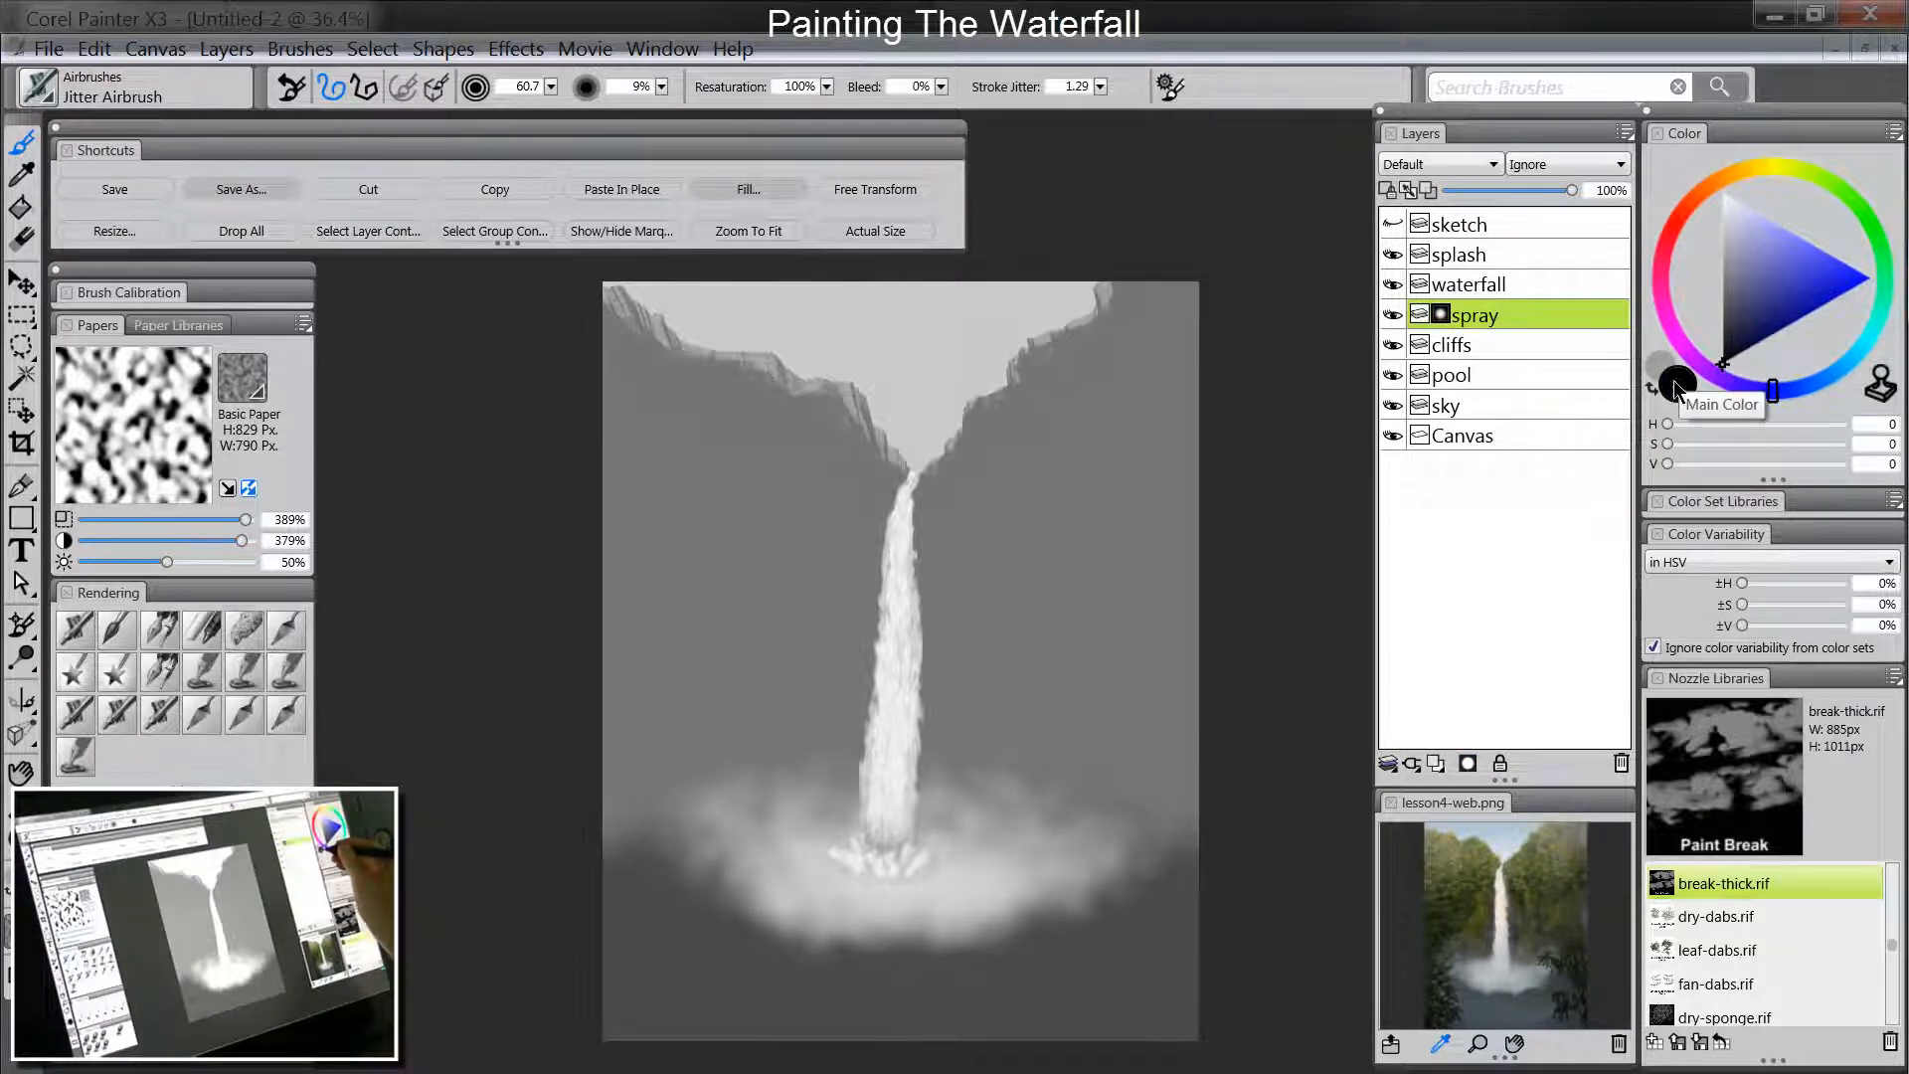
pyautogui.moveTo(741, 794)
pyautogui.mouseDown()
pyautogui.moveTo(750, 854)
pyautogui.moveTo(818, 829)
pyautogui.moveTo(807, 780)
pyautogui.moveTo(833, 842)
pyautogui.moveTo(799, 871)
pyautogui.moveTo(833, 845)
pyautogui.mouseUp()
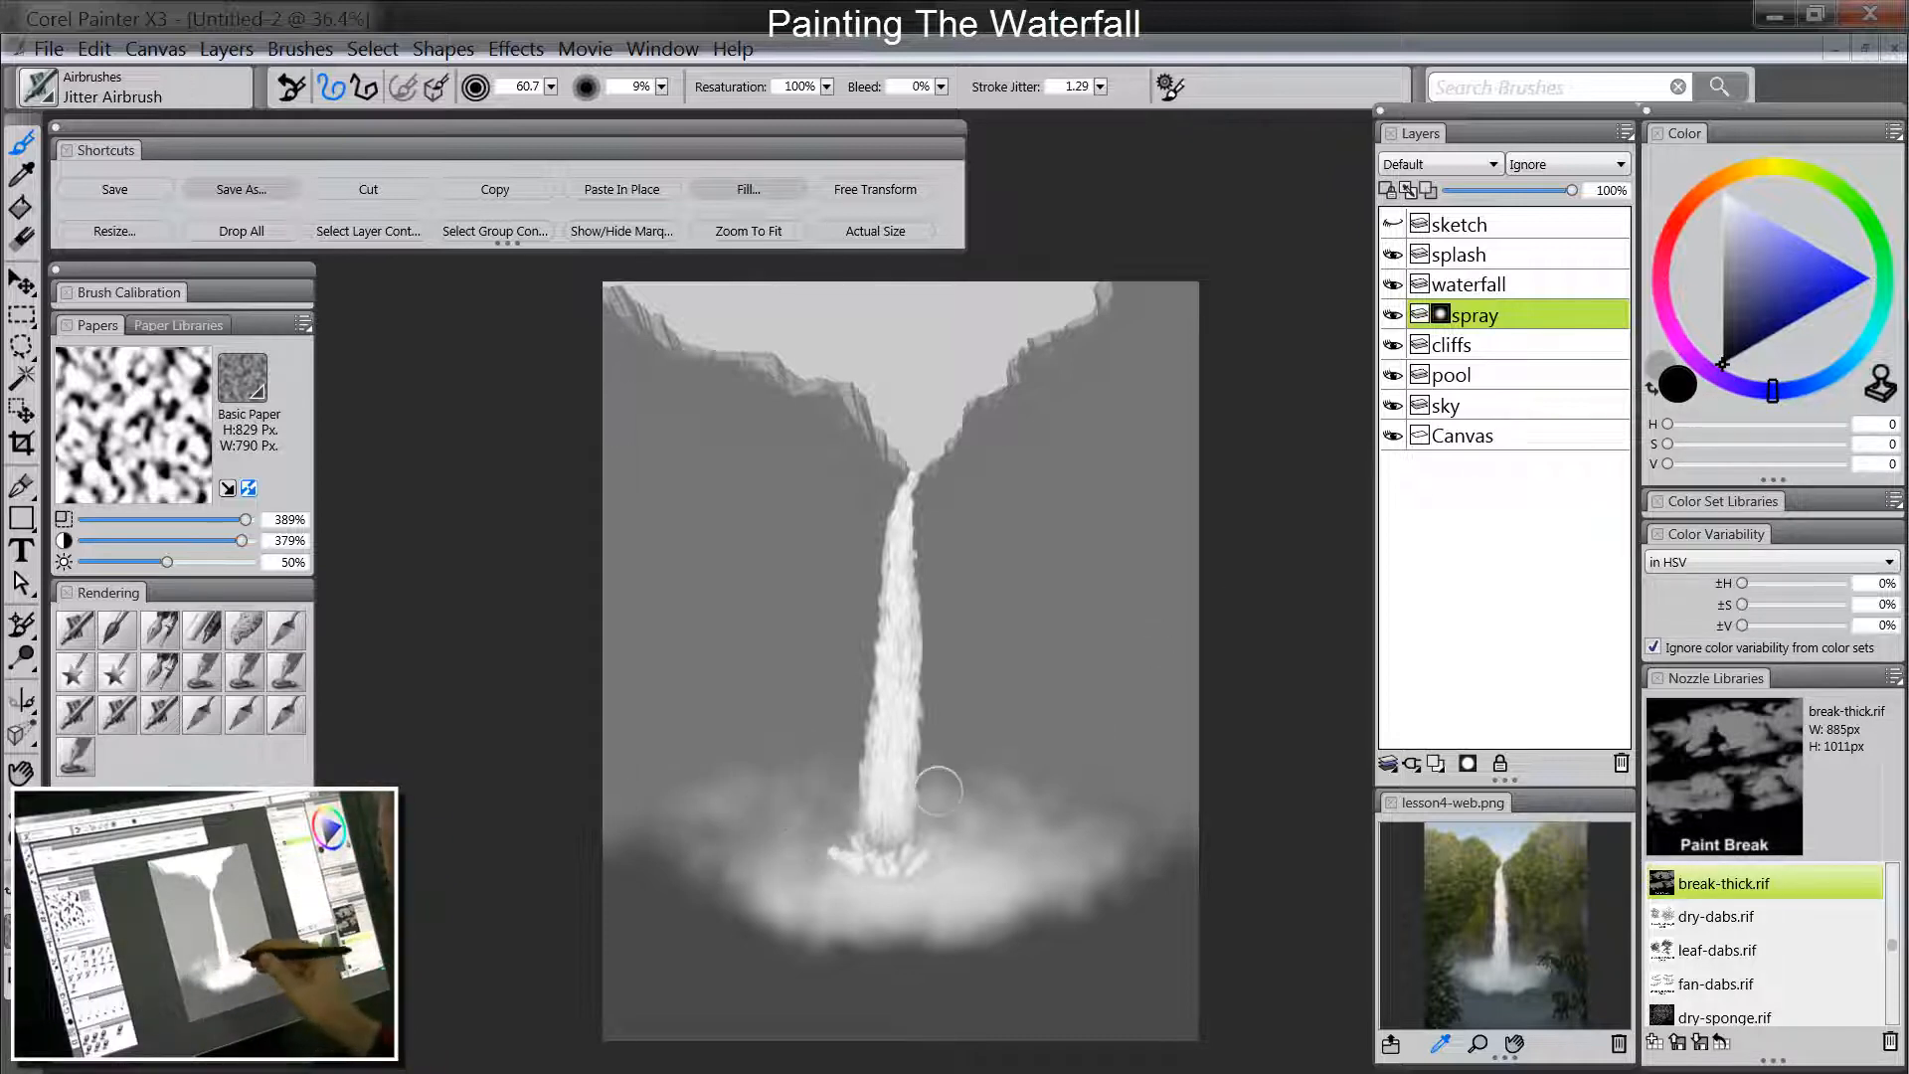
pyautogui.moveTo(938, 790)
pyautogui.mouseDown()
pyautogui.moveTo(1007, 855)
pyautogui.moveTo(1029, 832)
pyautogui.moveTo(985, 775)
pyautogui.moveTo(940, 854)
pyautogui.moveTo(1042, 858)
pyautogui.mouseUp()
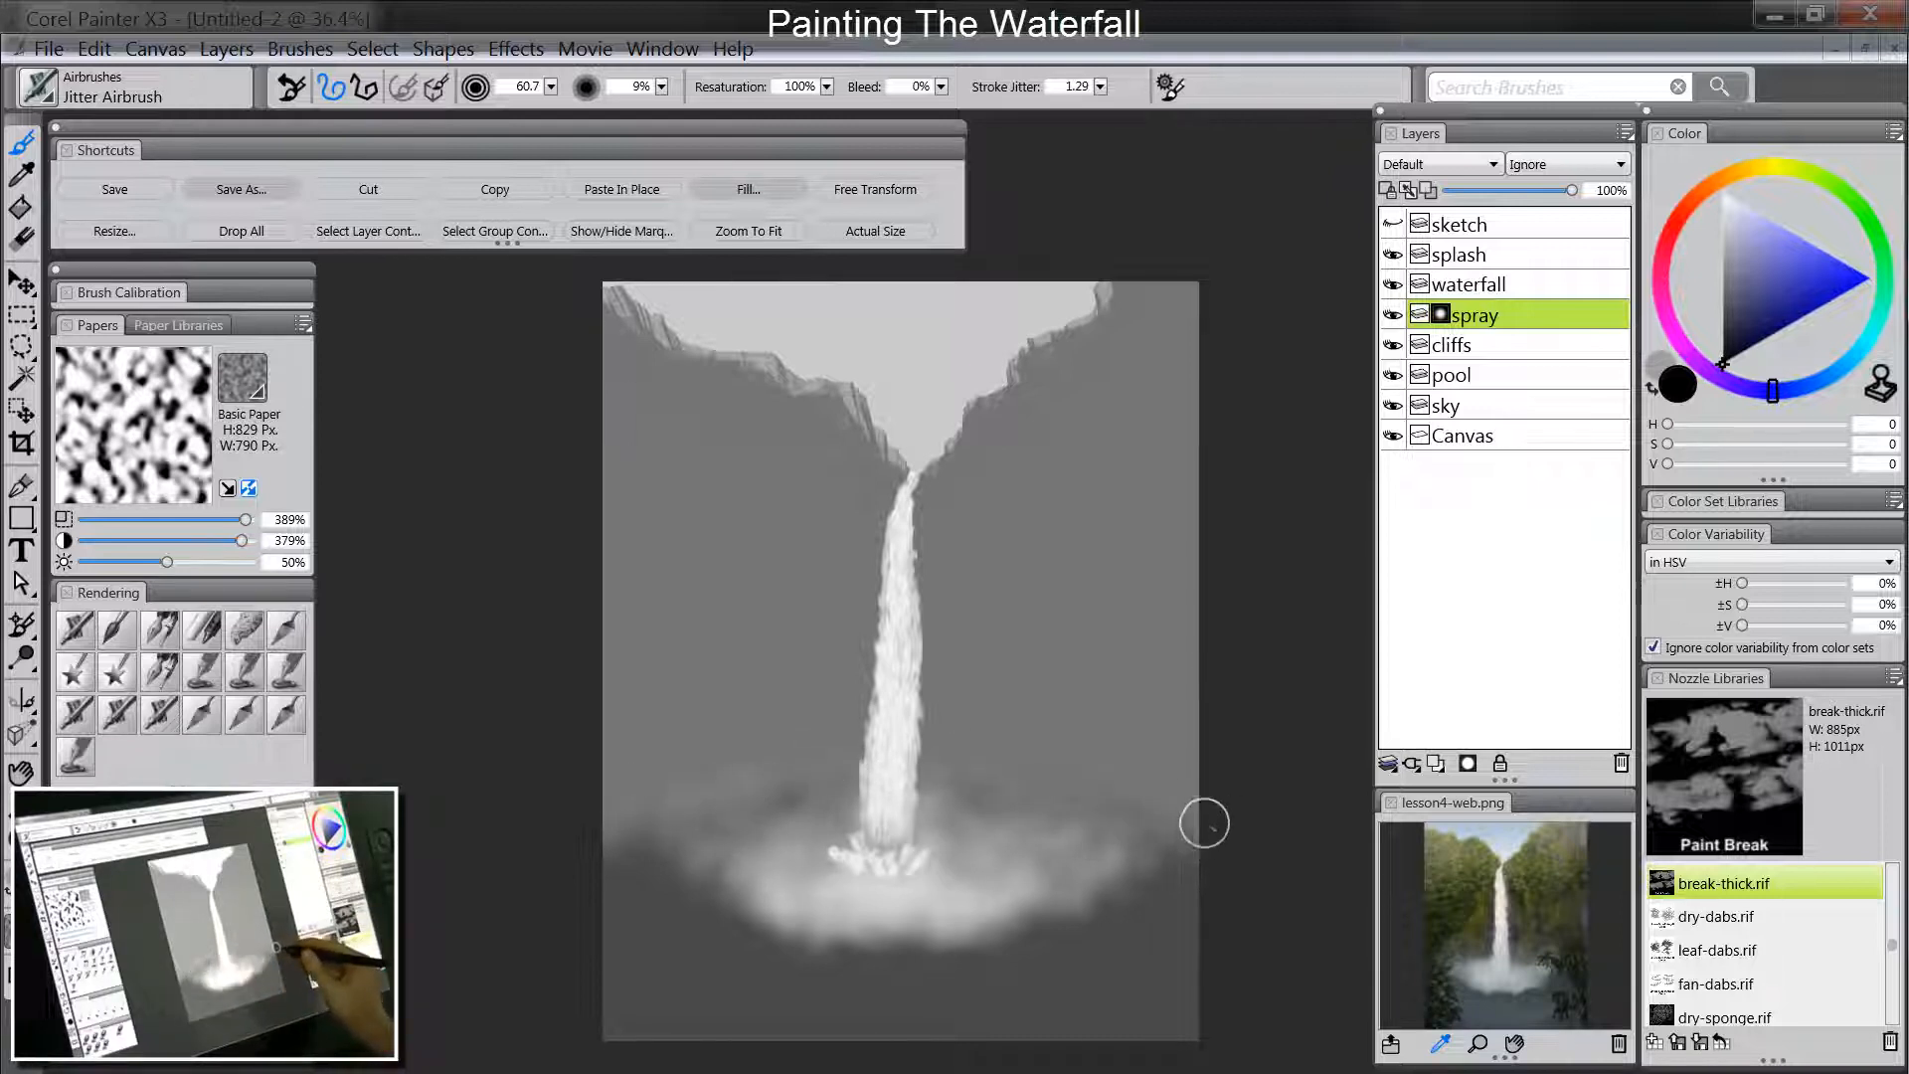
# Restore mist around the splash by painting white, value 255, on the spray mask with airbrushes, and soften it with Diffuse Blur.
pyautogui.moveTo(1727, 237); pyautogui.dragTo(1722, 190)
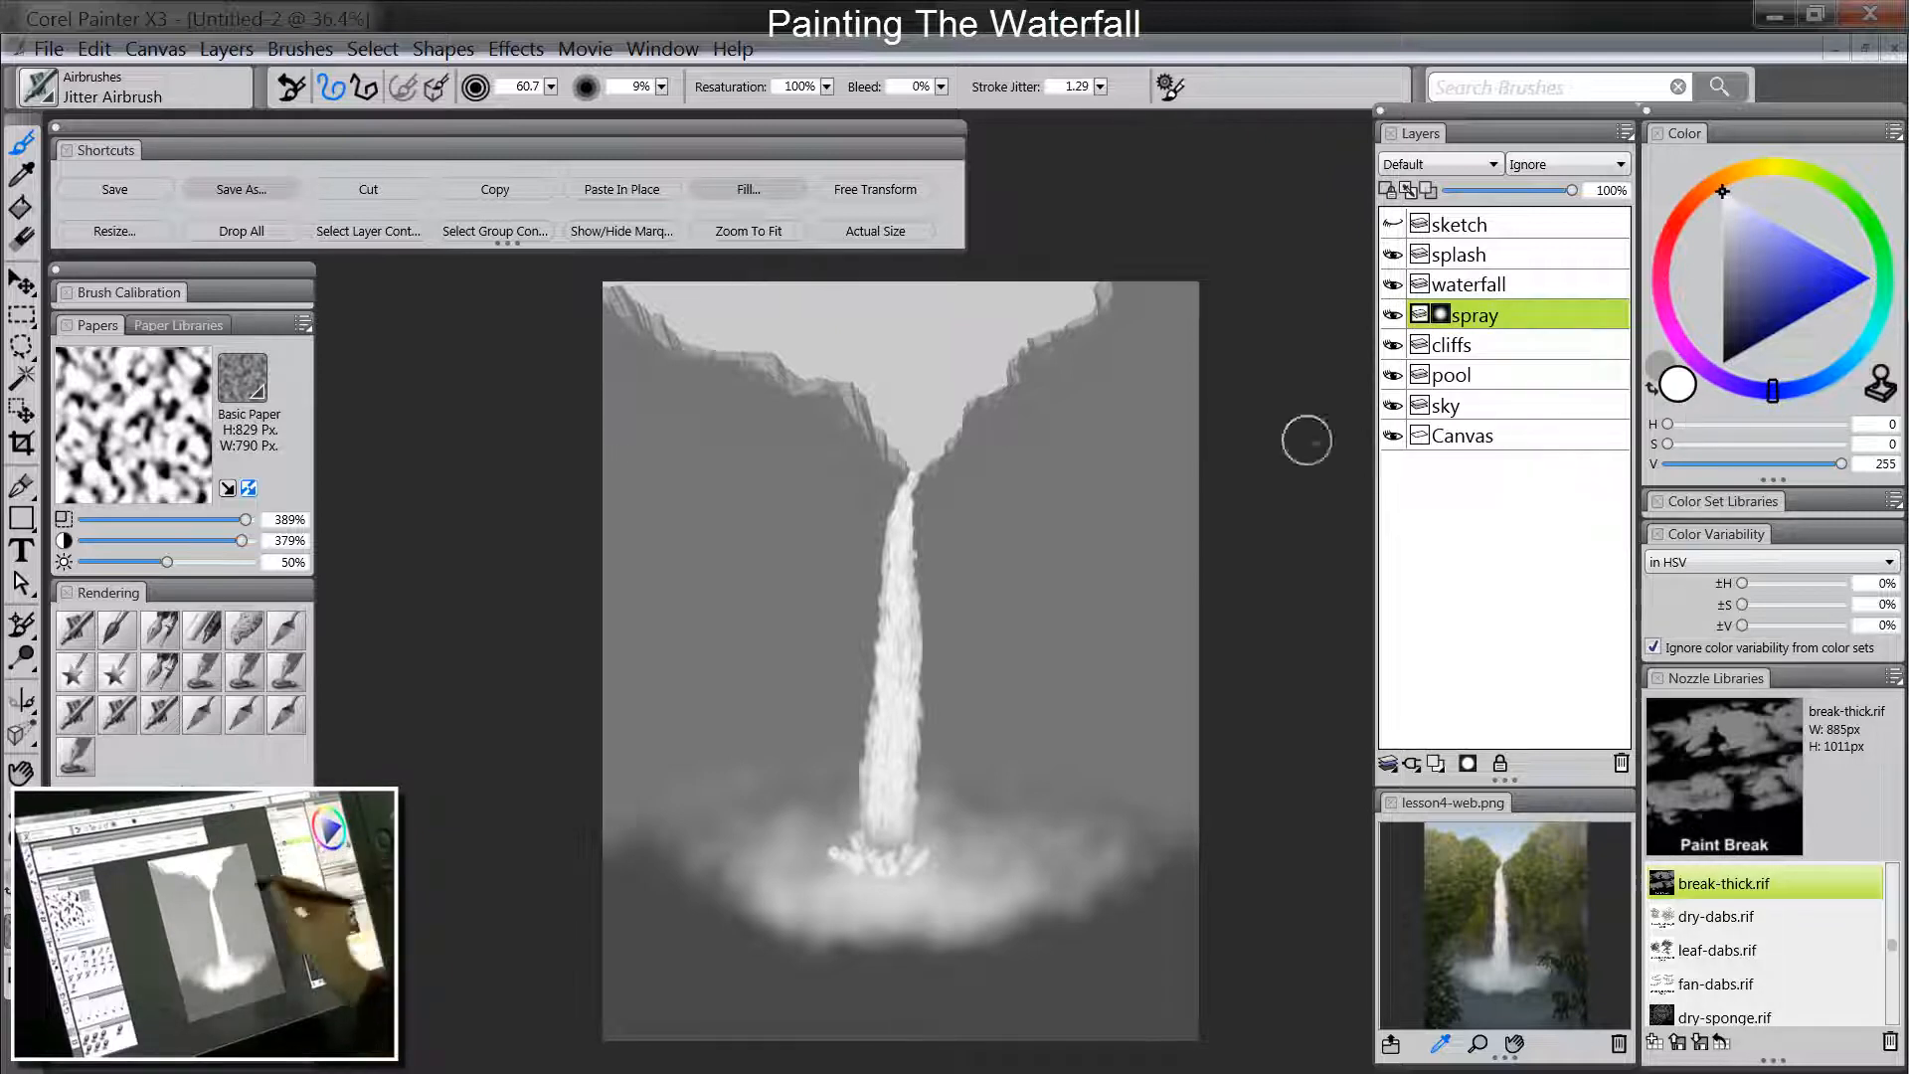
pyautogui.click(74, 631)
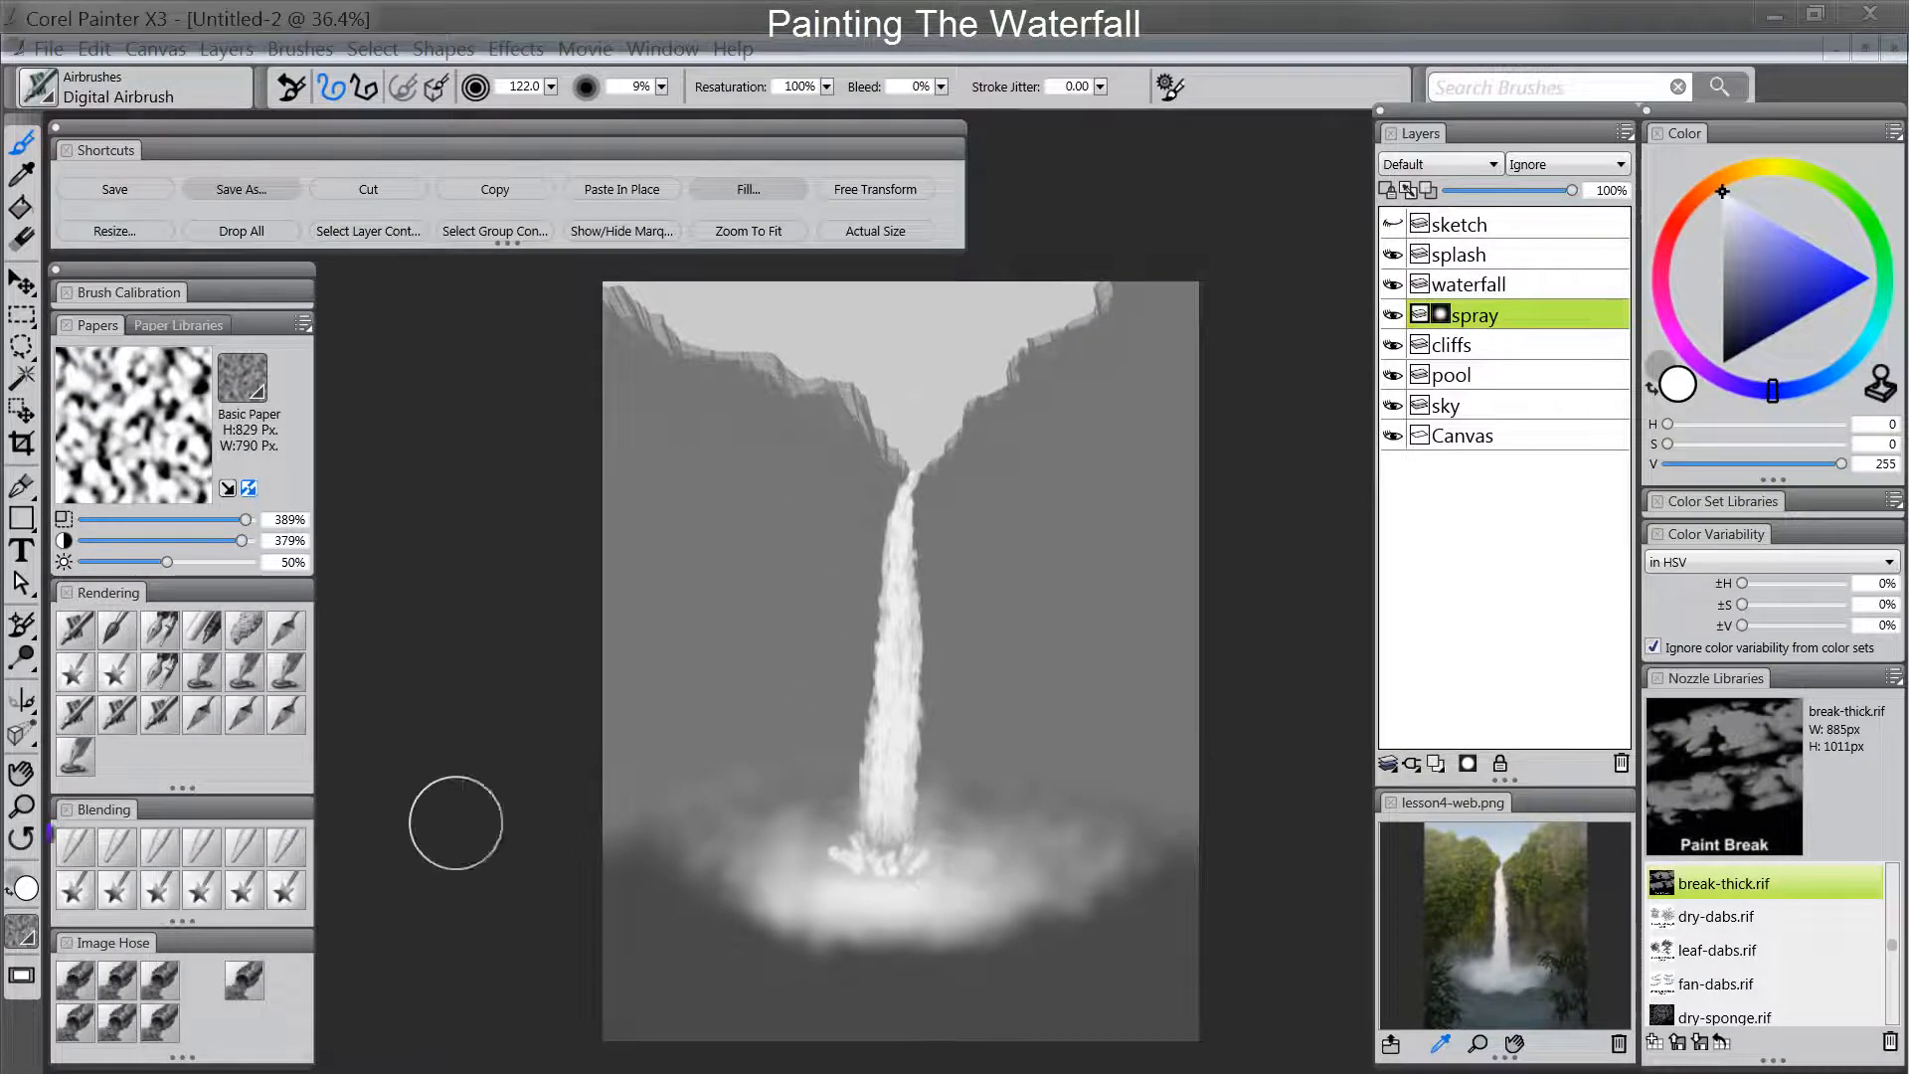
pyautogui.click(77, 847)
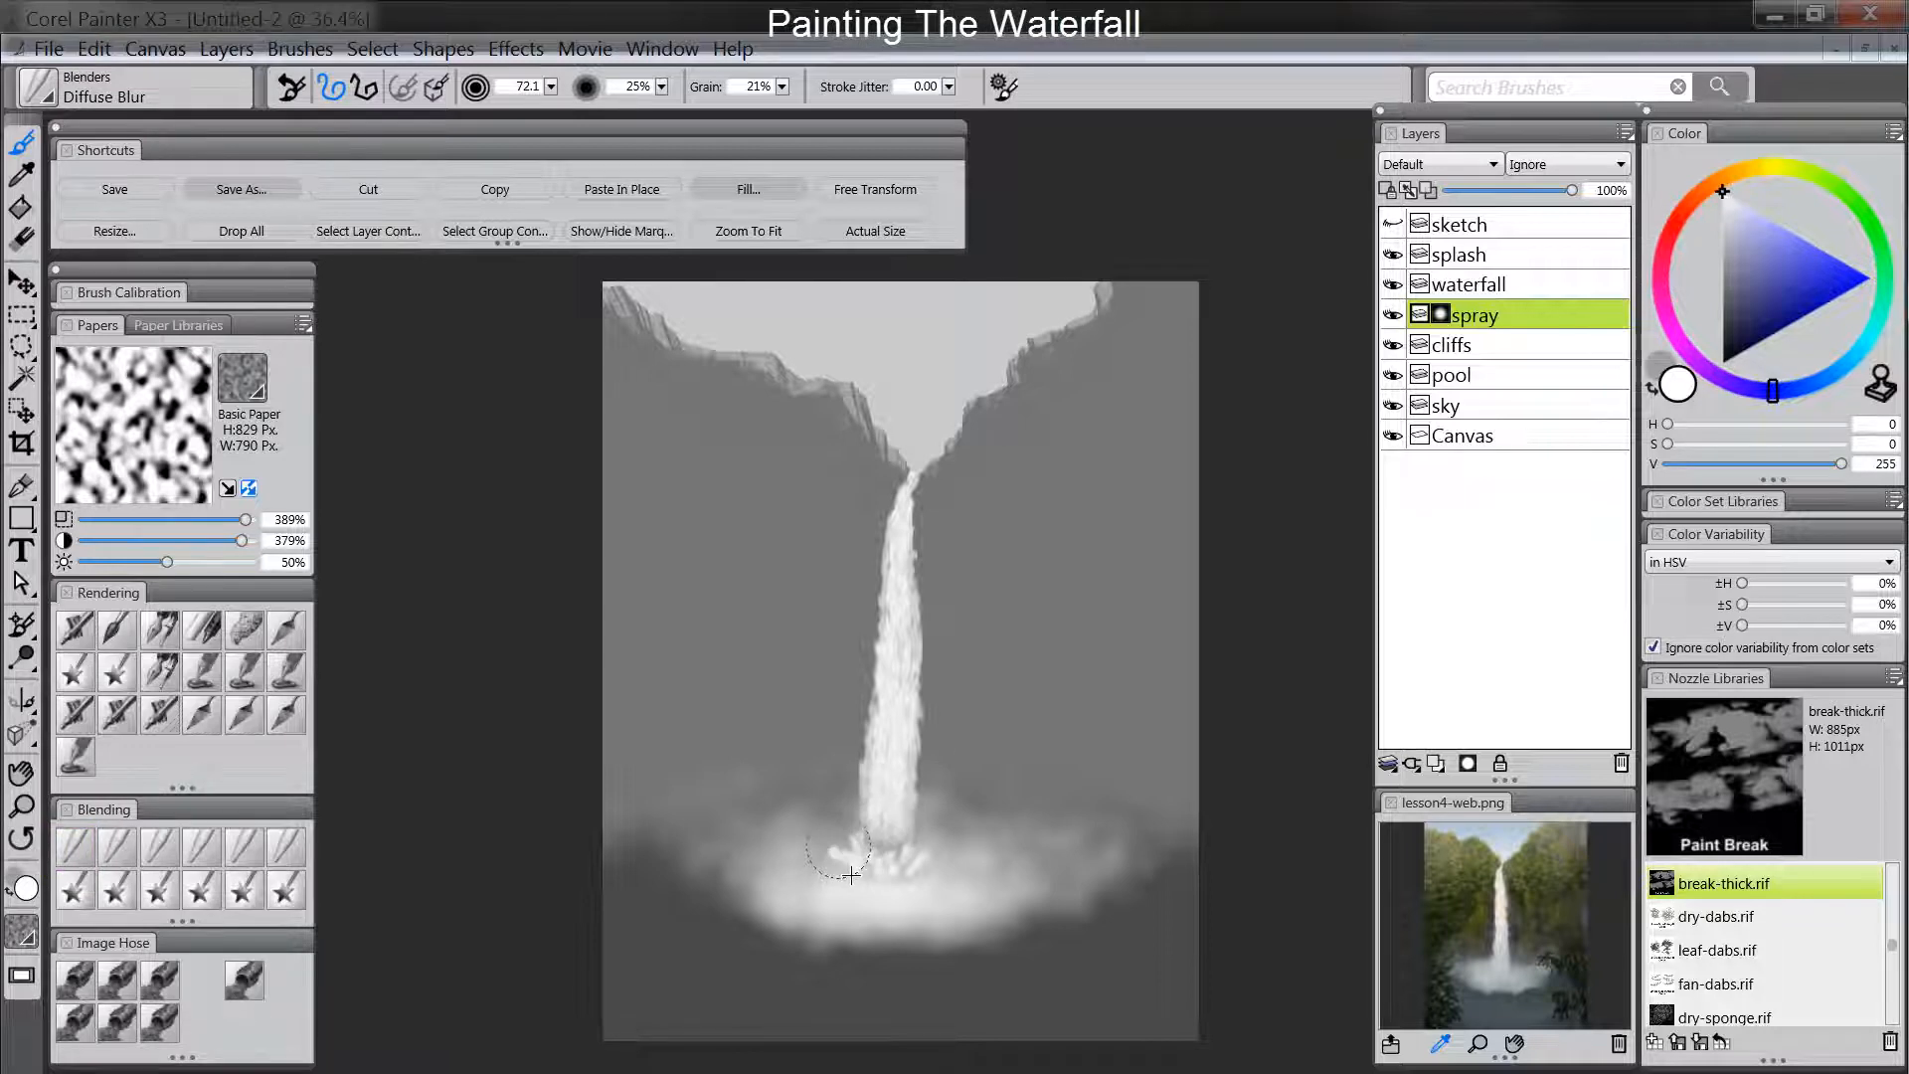
# Apply the spray layer's mask and smooth the mist around the waterfall's base with Diffuse Blur.
pyautogui.rightClick(1442, 313)
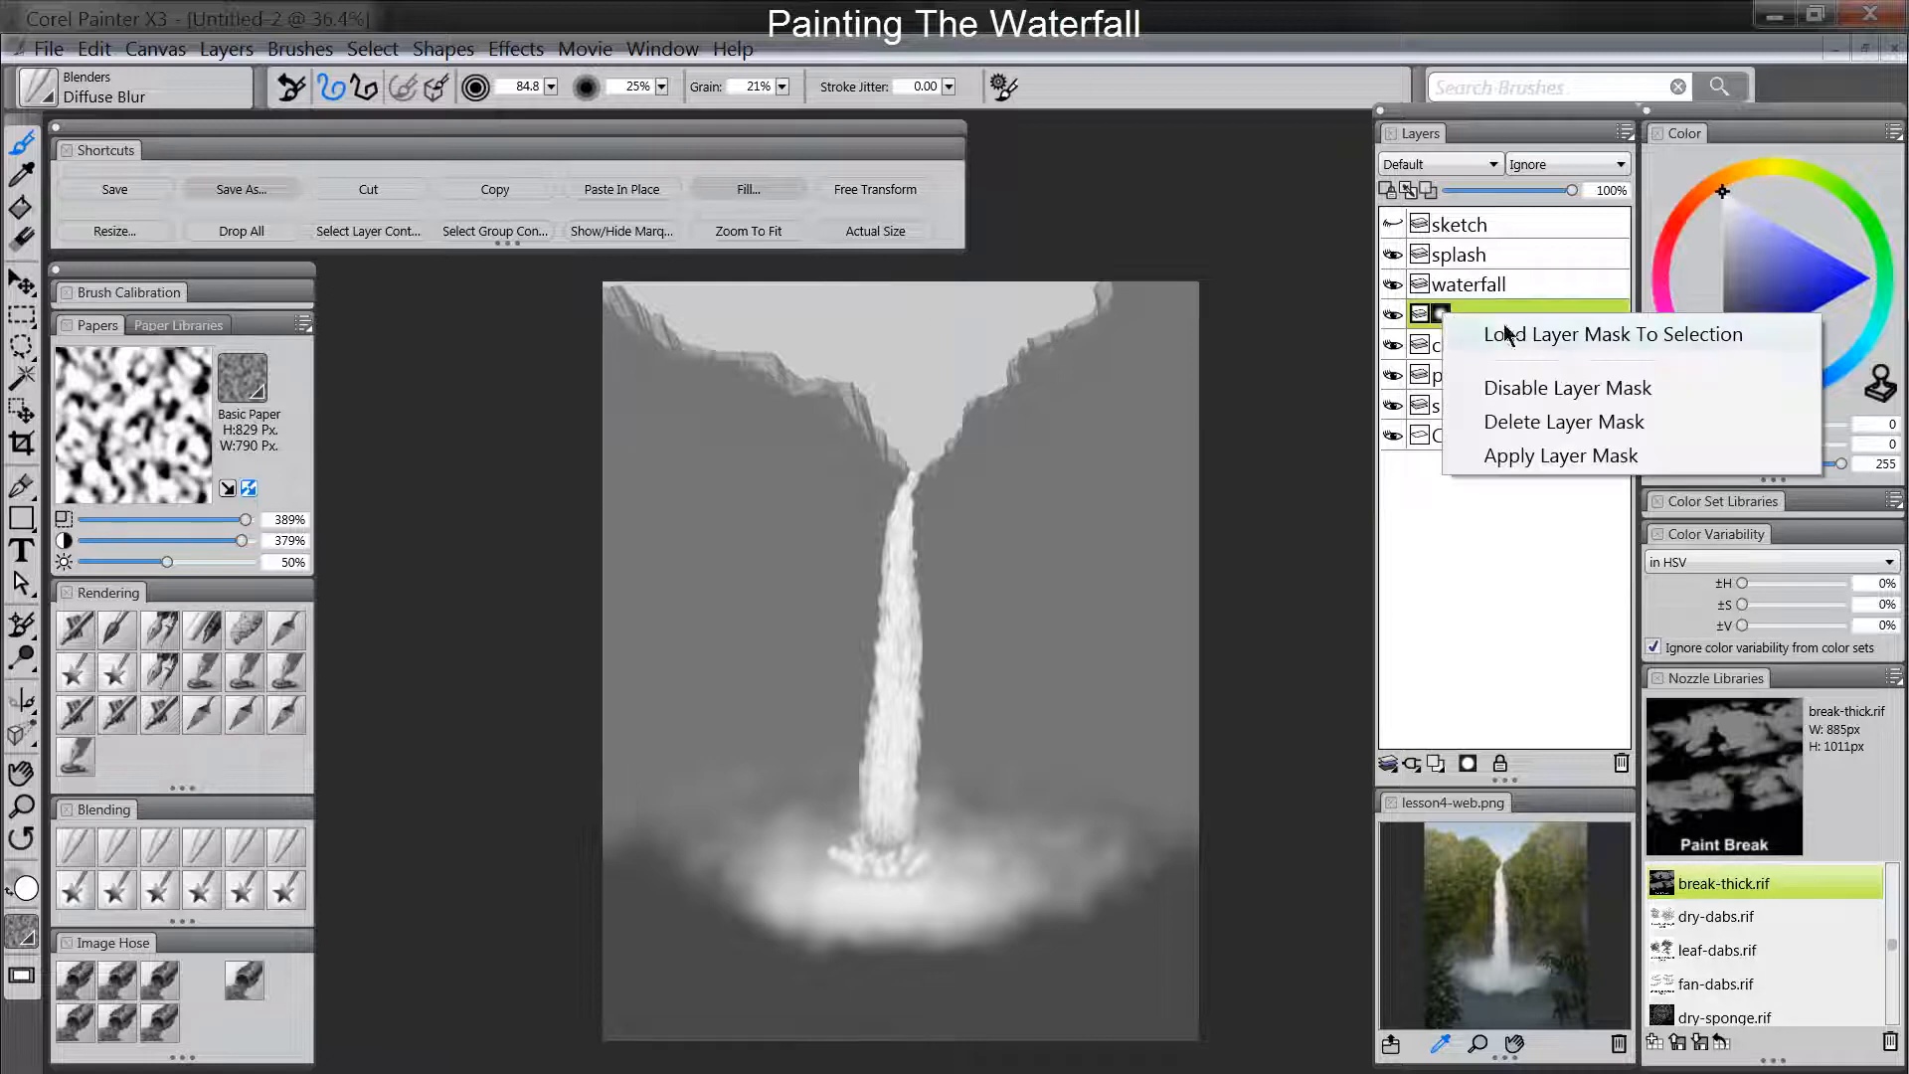
pyautogui.click(1549, 453)
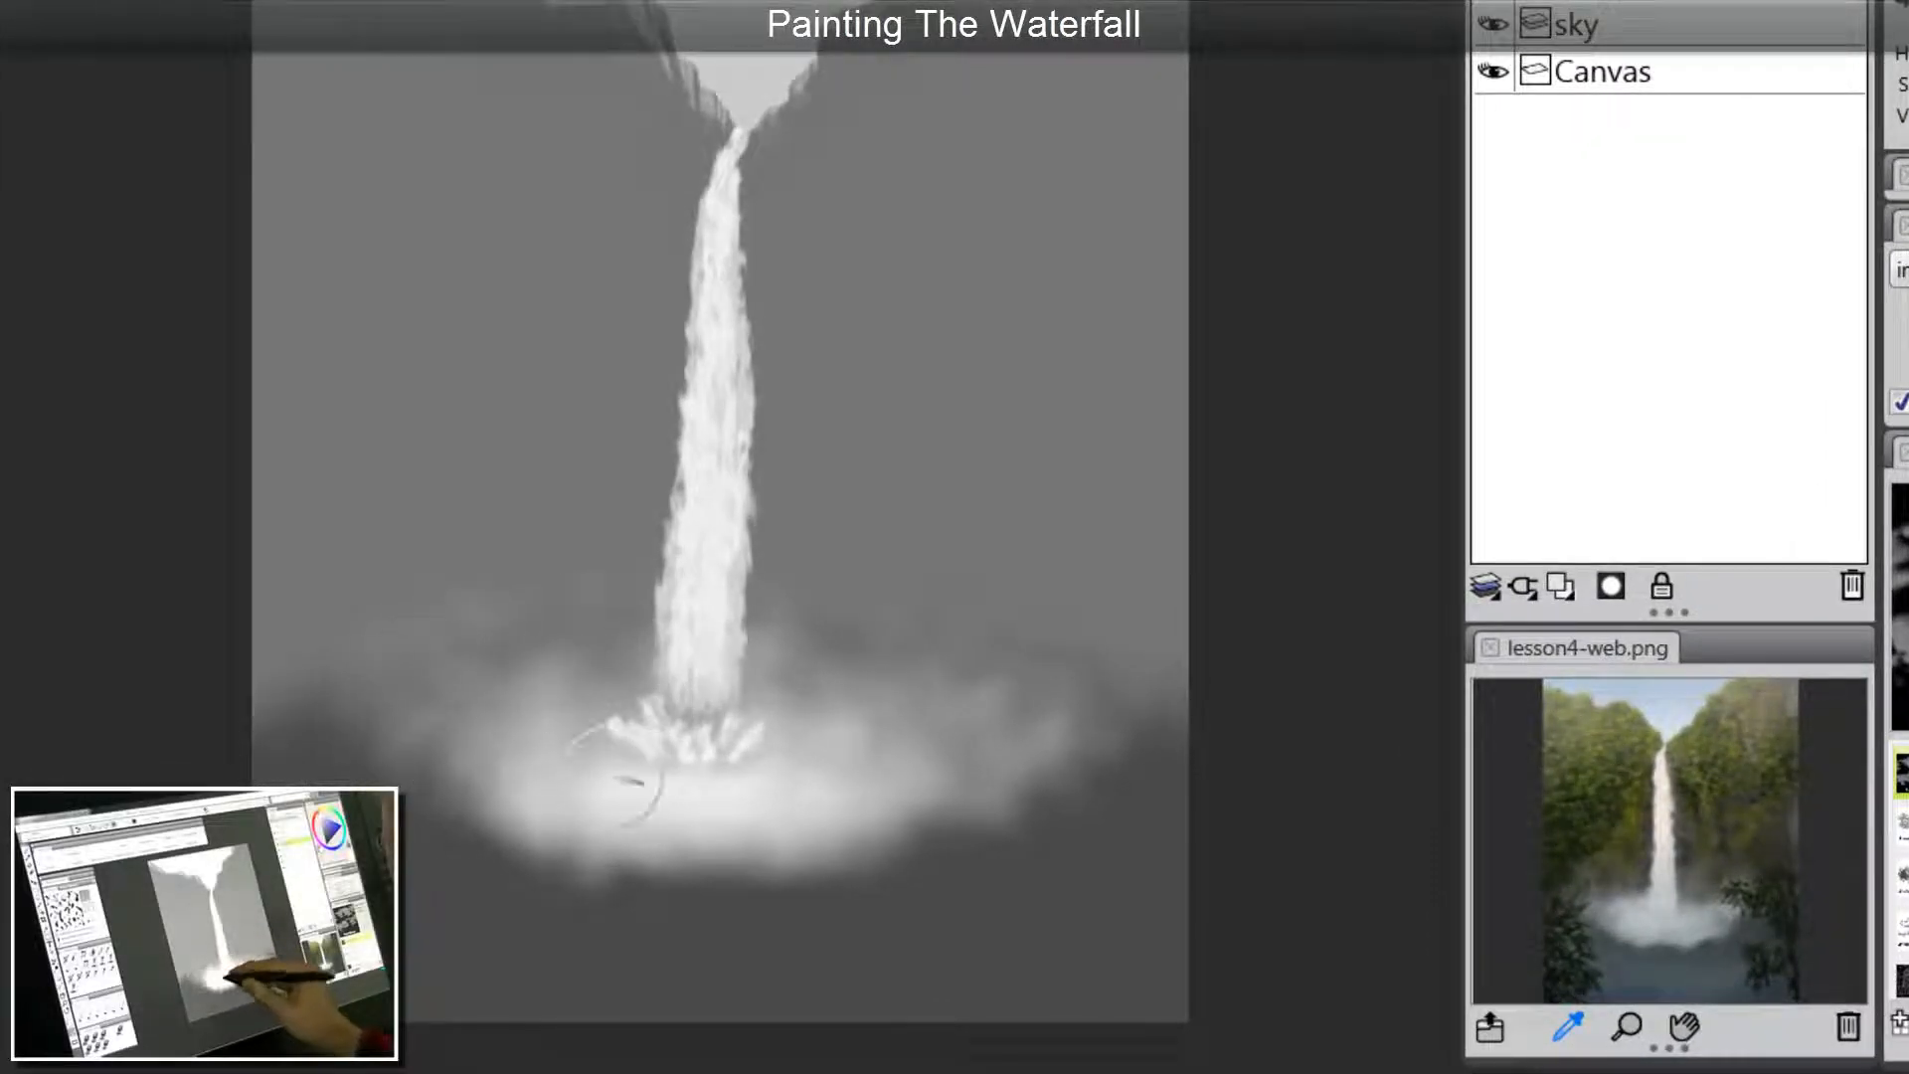
pyautogui.moveTo(854, 625)
pyautogui.mouseDown()
pyautogui.moveTo(780, 597)
pyautogui.moveTo(772, 689)
pyautogui.moveTo(989, 673)
pyautogui.moveTo(882, 723)
pyautogui.moveTo(983, 693)
pyautogui.moveTo(1016, 763)
pyautogui.moveTo(1084, 688)
pyautogui.moveTo(935, 680)
pyautogui.moveTo(997, 775)
pyautogui.moveTo(932, 800)
pyautogui.moveTo(894, 865)
pyautogui.moveTo(811, 855)
pyautogui.moveTo(646, 893)
pyautogui.moveTo(537, 836)
pyautogui.mouseUp()
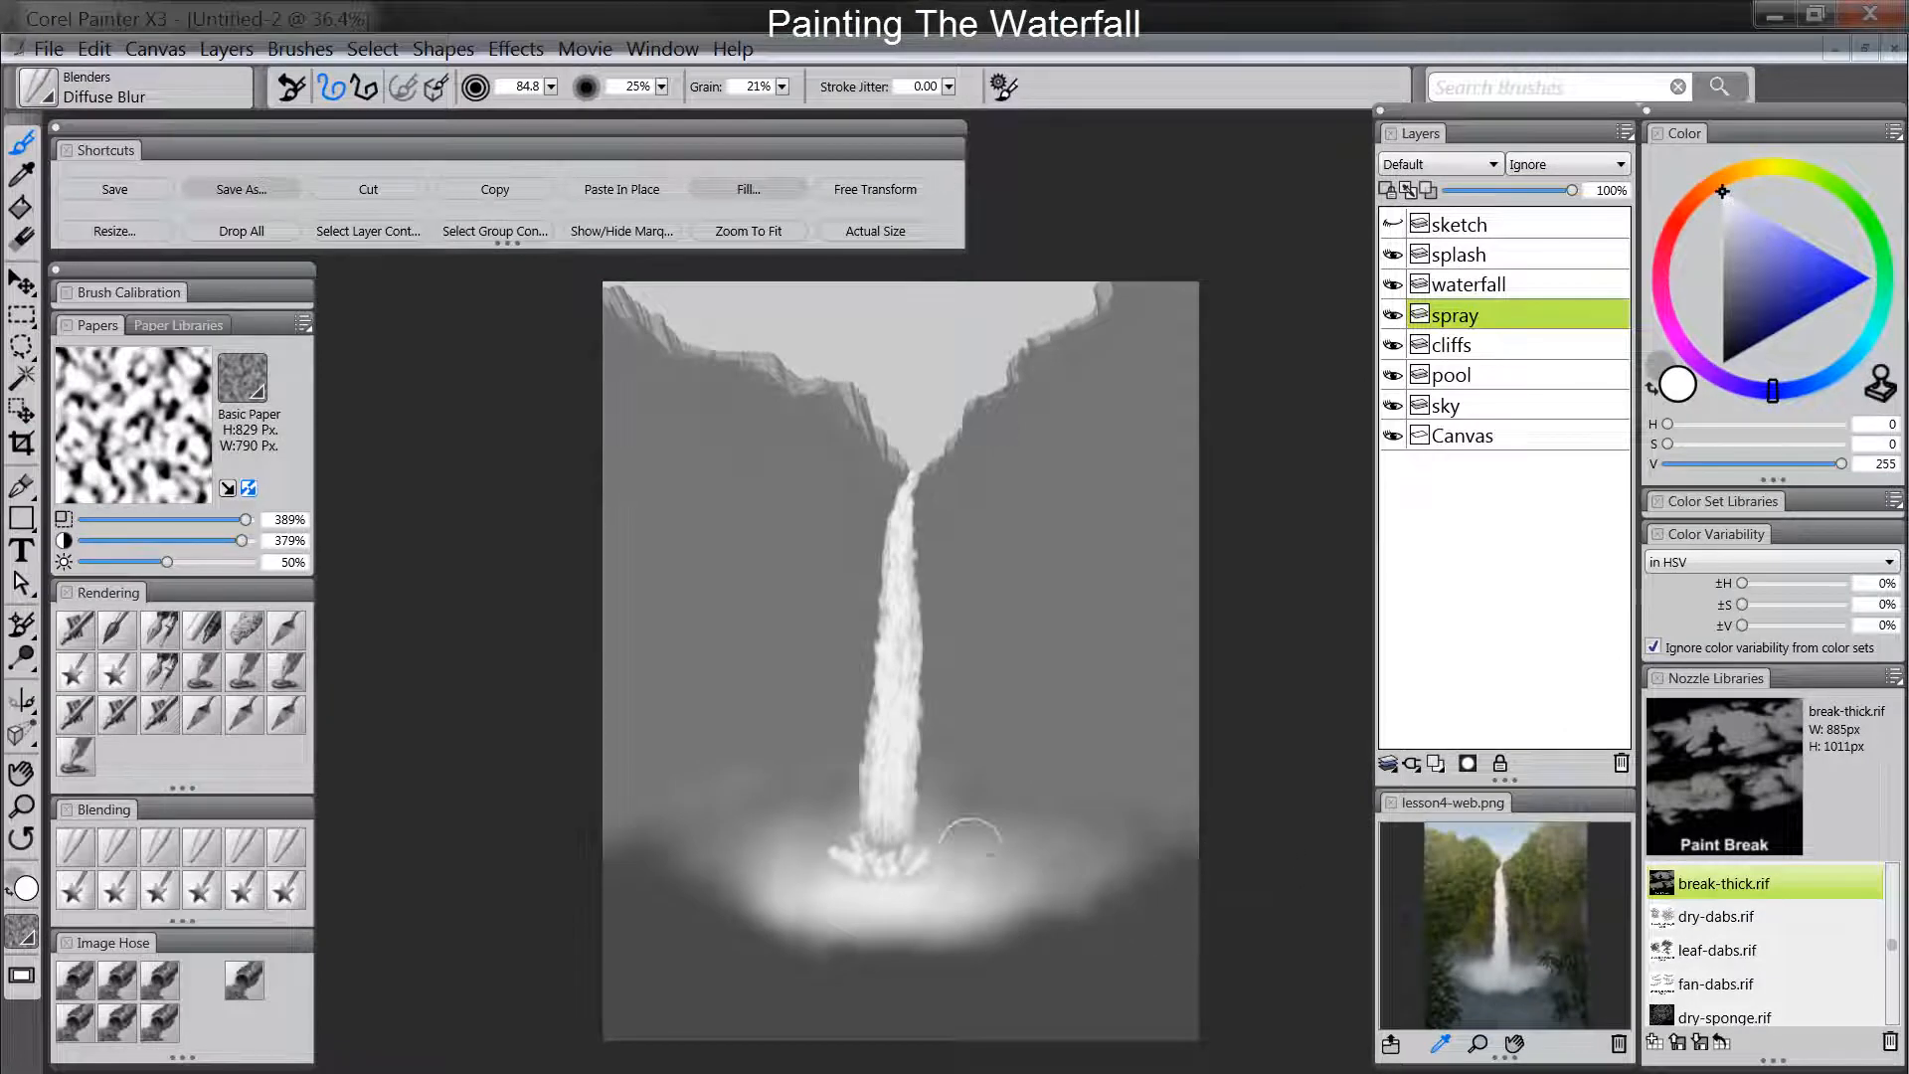
# Blend the spray's lower edge using Coarse Oily Blender with 199% paper scale and 169% contrast, and soften it with Diffuse Blur.
pyautogui.click(116, 848)
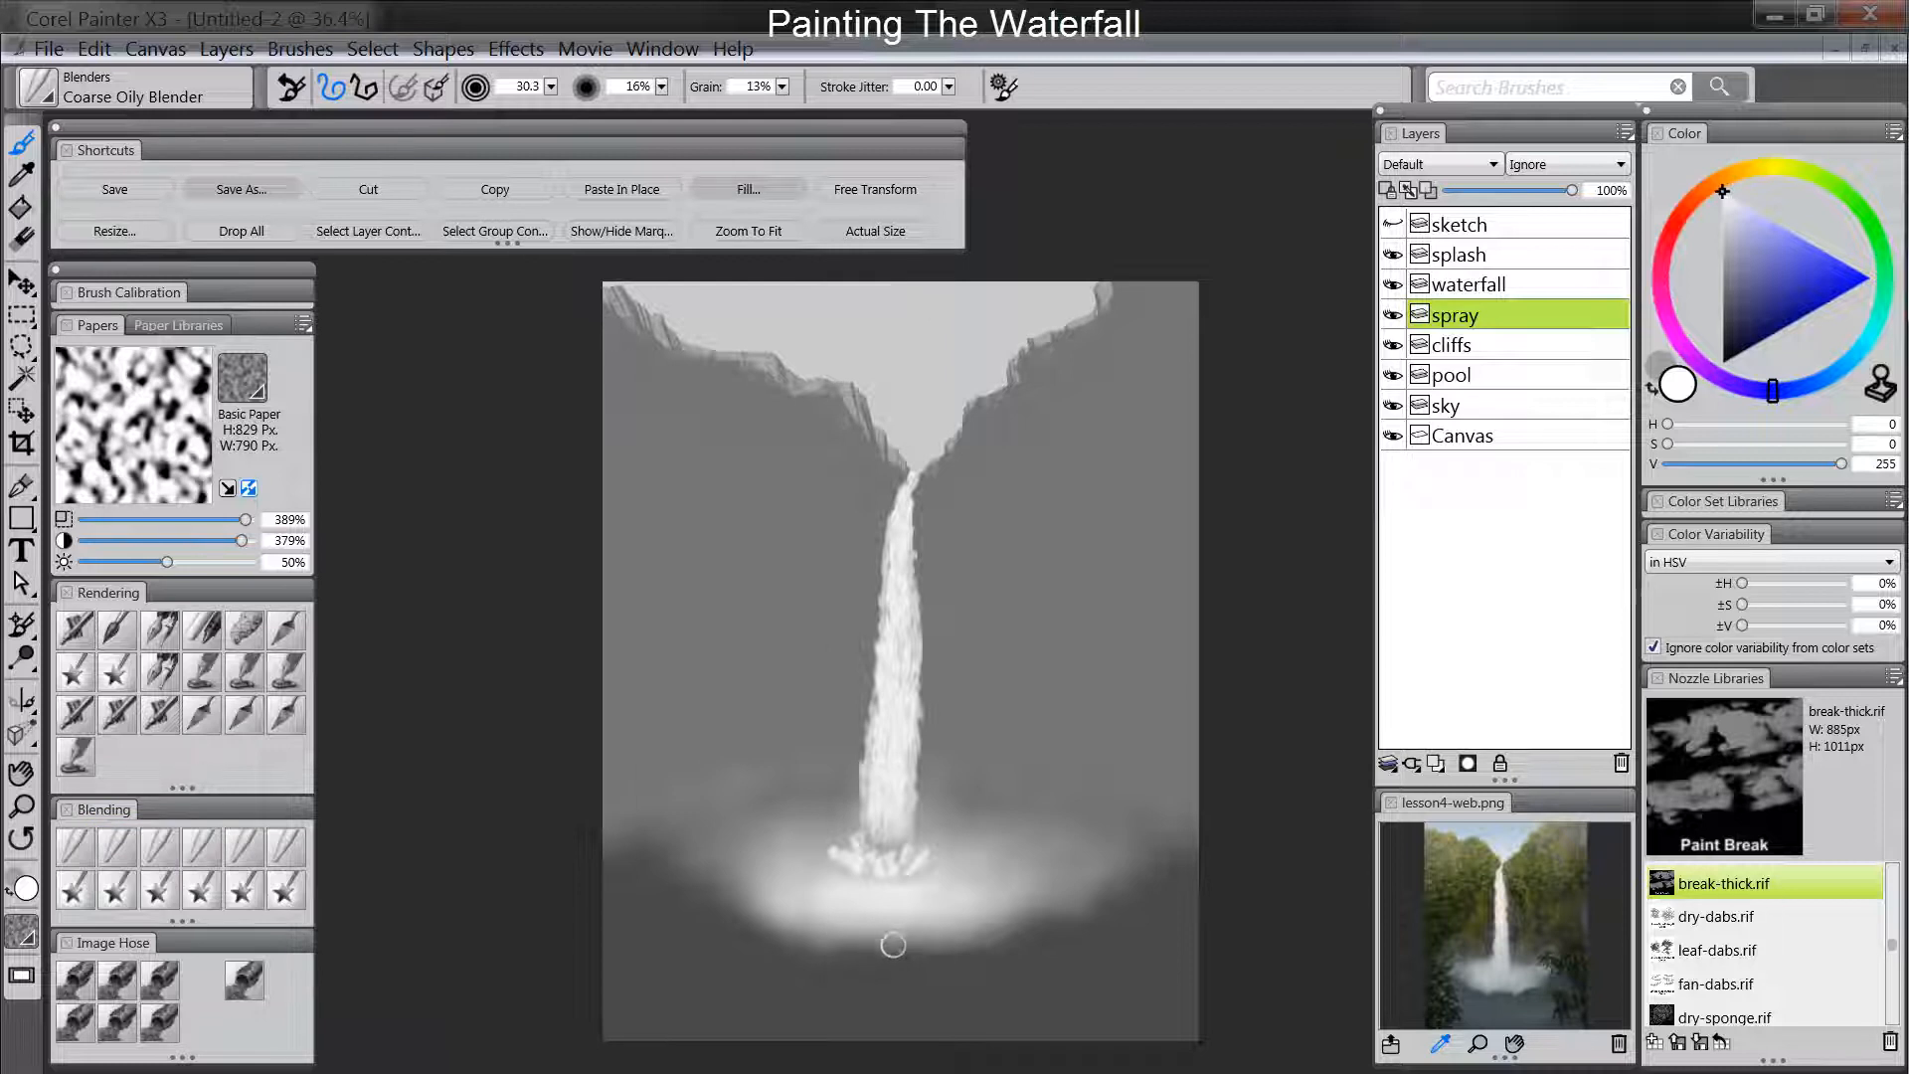
pyautogui.click(156, 542)
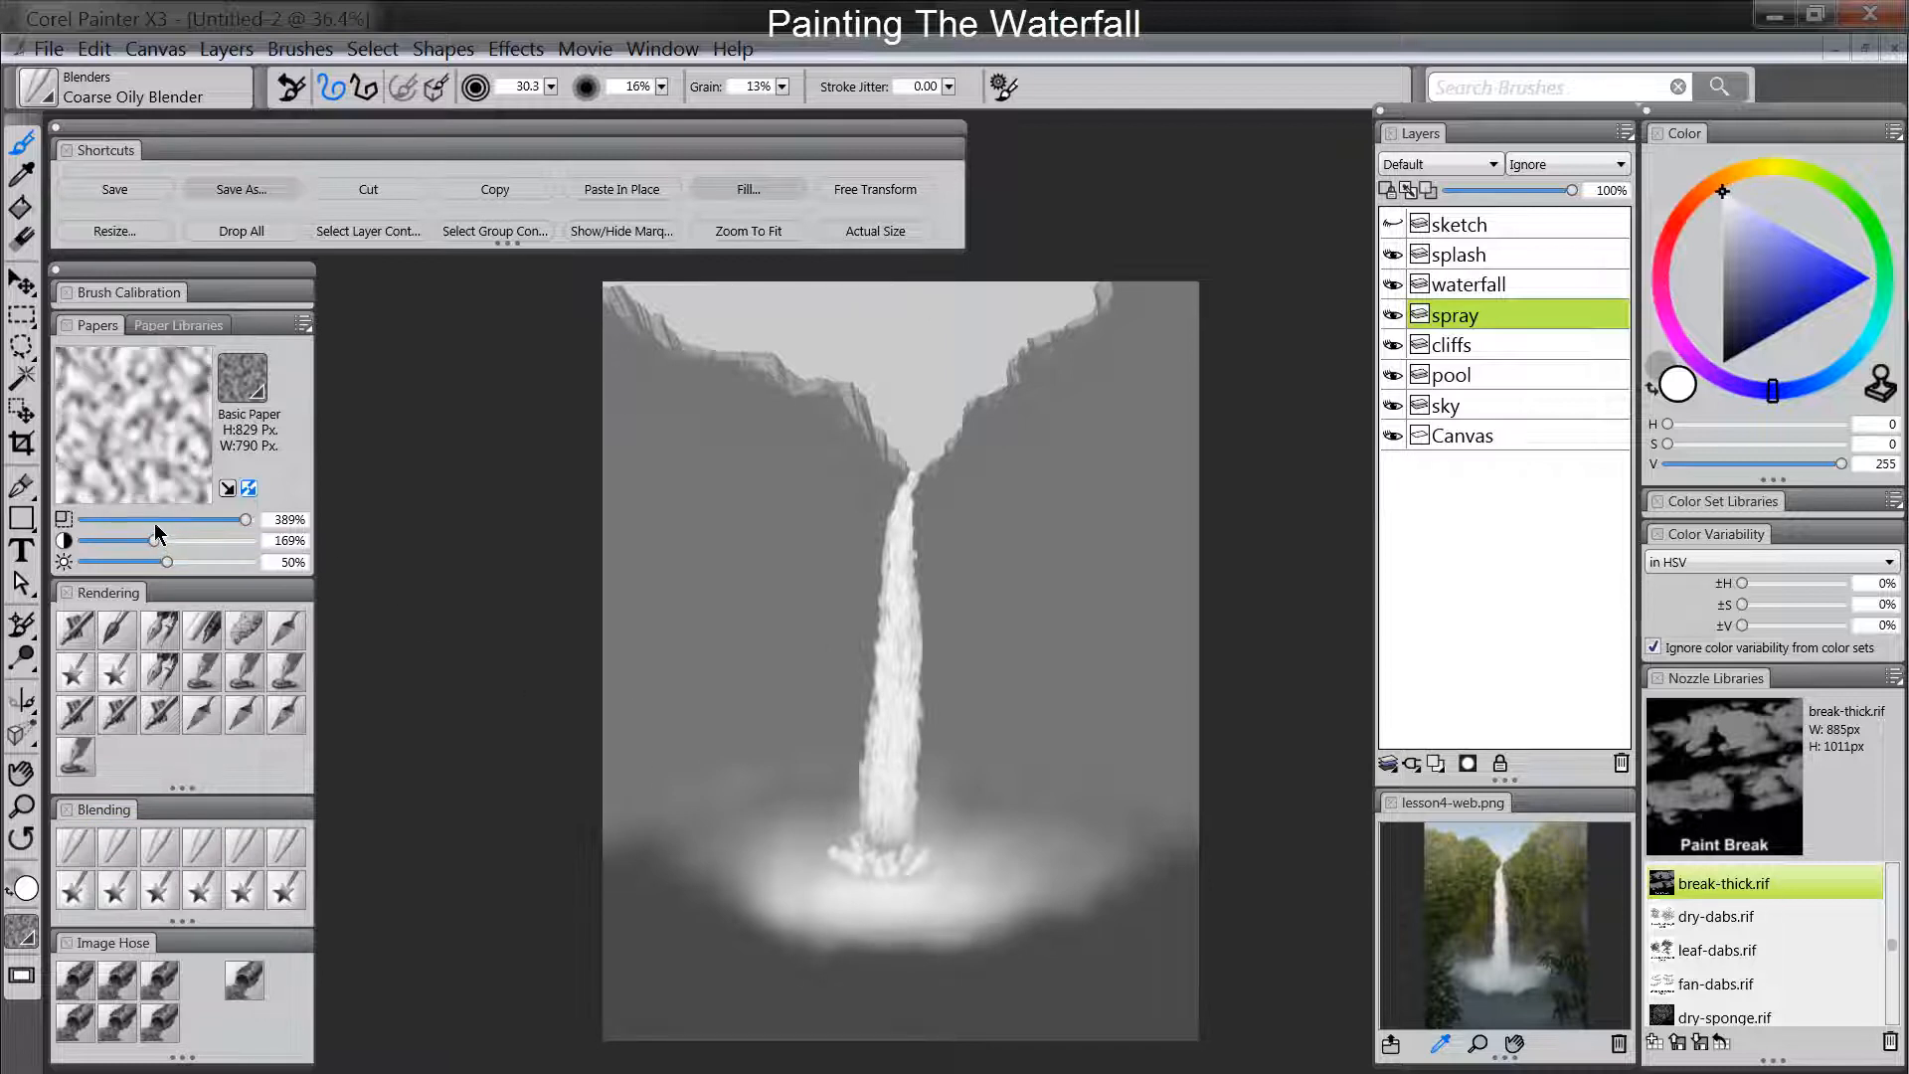
pyautogui.click(182, 519)
pyautogui.moveTo(182, 520); pyautogui.dragTo(160, 519)
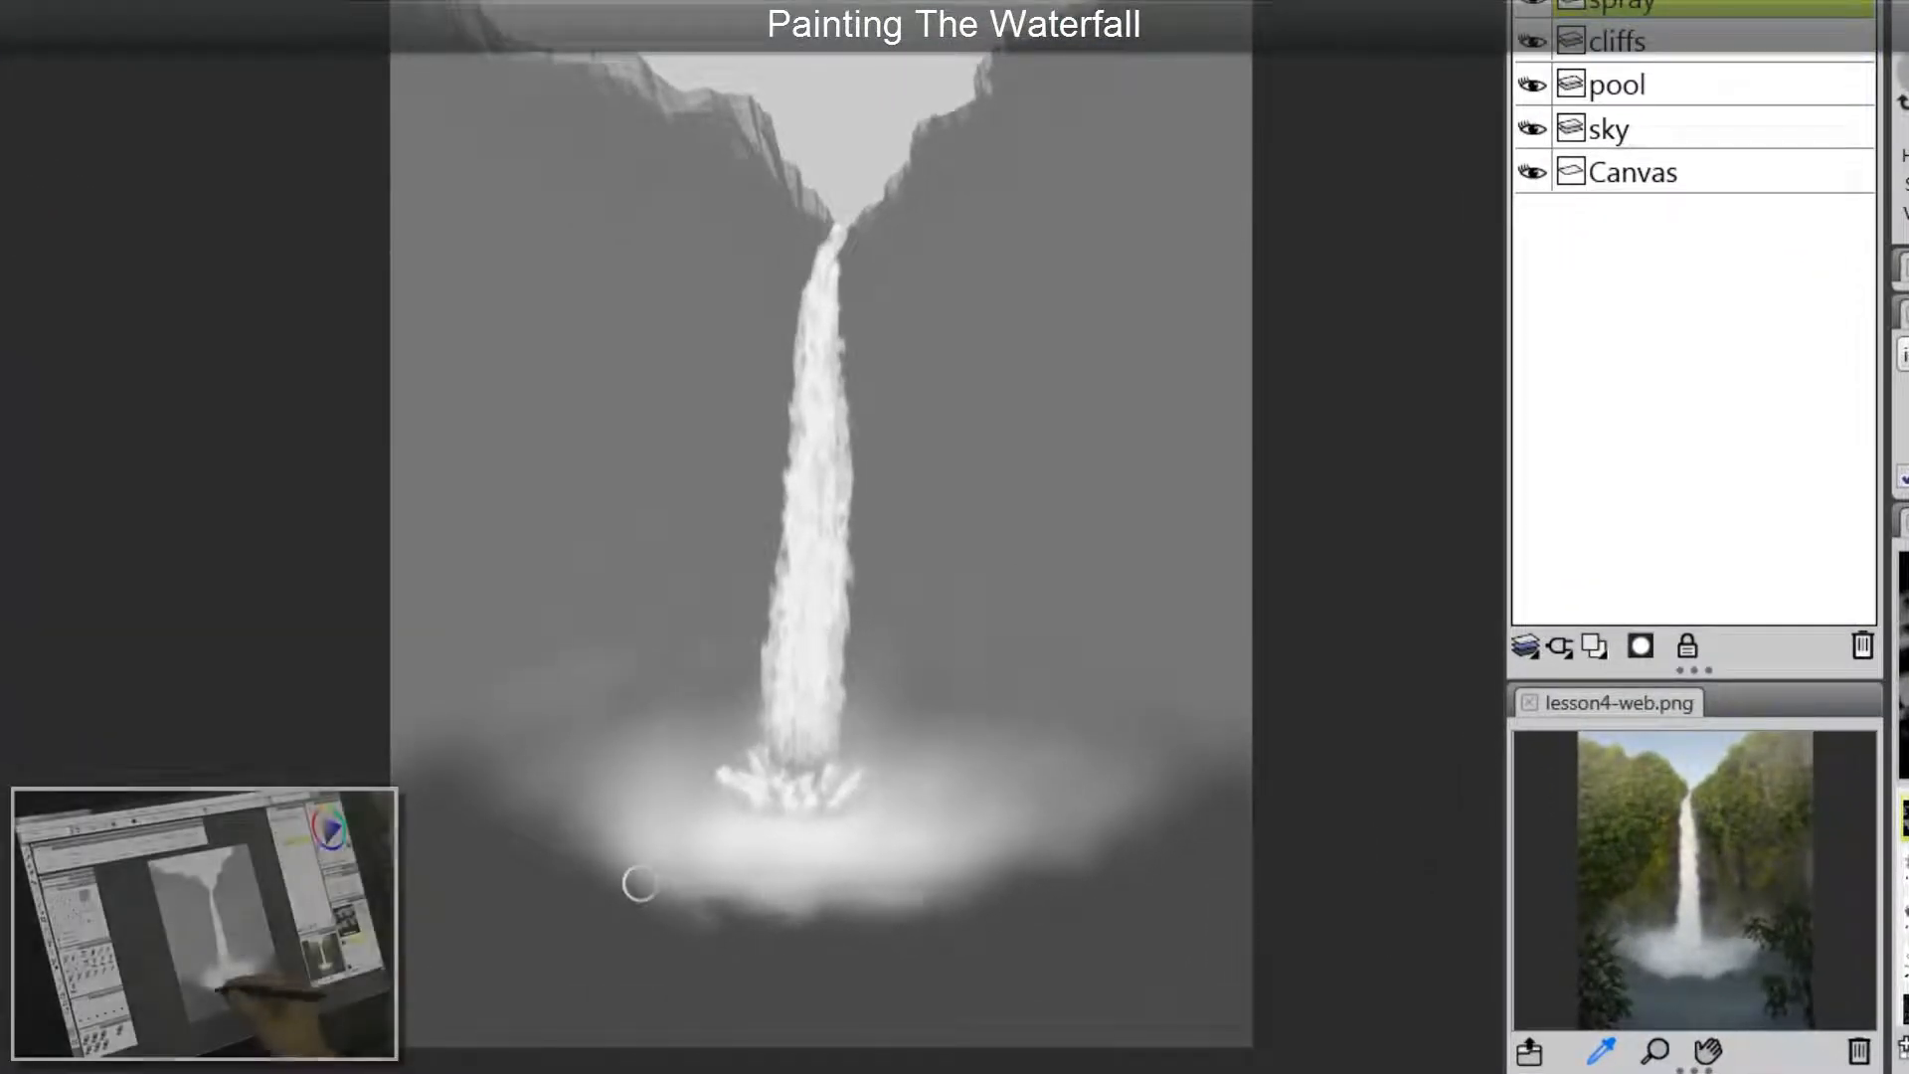
pyautogui.moveTo(973, 866)
pyautogui.mouseDown()
pyautogui.moveTo(980, 891)
pyautogui.moveTo(937, 879)
pyautogui.mouseUp()
pyautogui.moveTo(687, 883)
pyautogui.mouseDown()
pyautogui.moveTo(648, 893)
pyautogui.moveTo(610, 836)
pyautogui.moveTo(587, 860)
pyautogui.mouseUp()
pyautogui.moveTo(925, 867)
pyautogui.mouseDown()
pyautogui.moveTo(1033, 845)
pyautogui.moveTo(1006, 884)
pyautogui.moveTo(1012, 842)
pyautogui.mouseUp()
pyautogui.moveTo(641, 837); pyautogui.dragTo(610, 808)
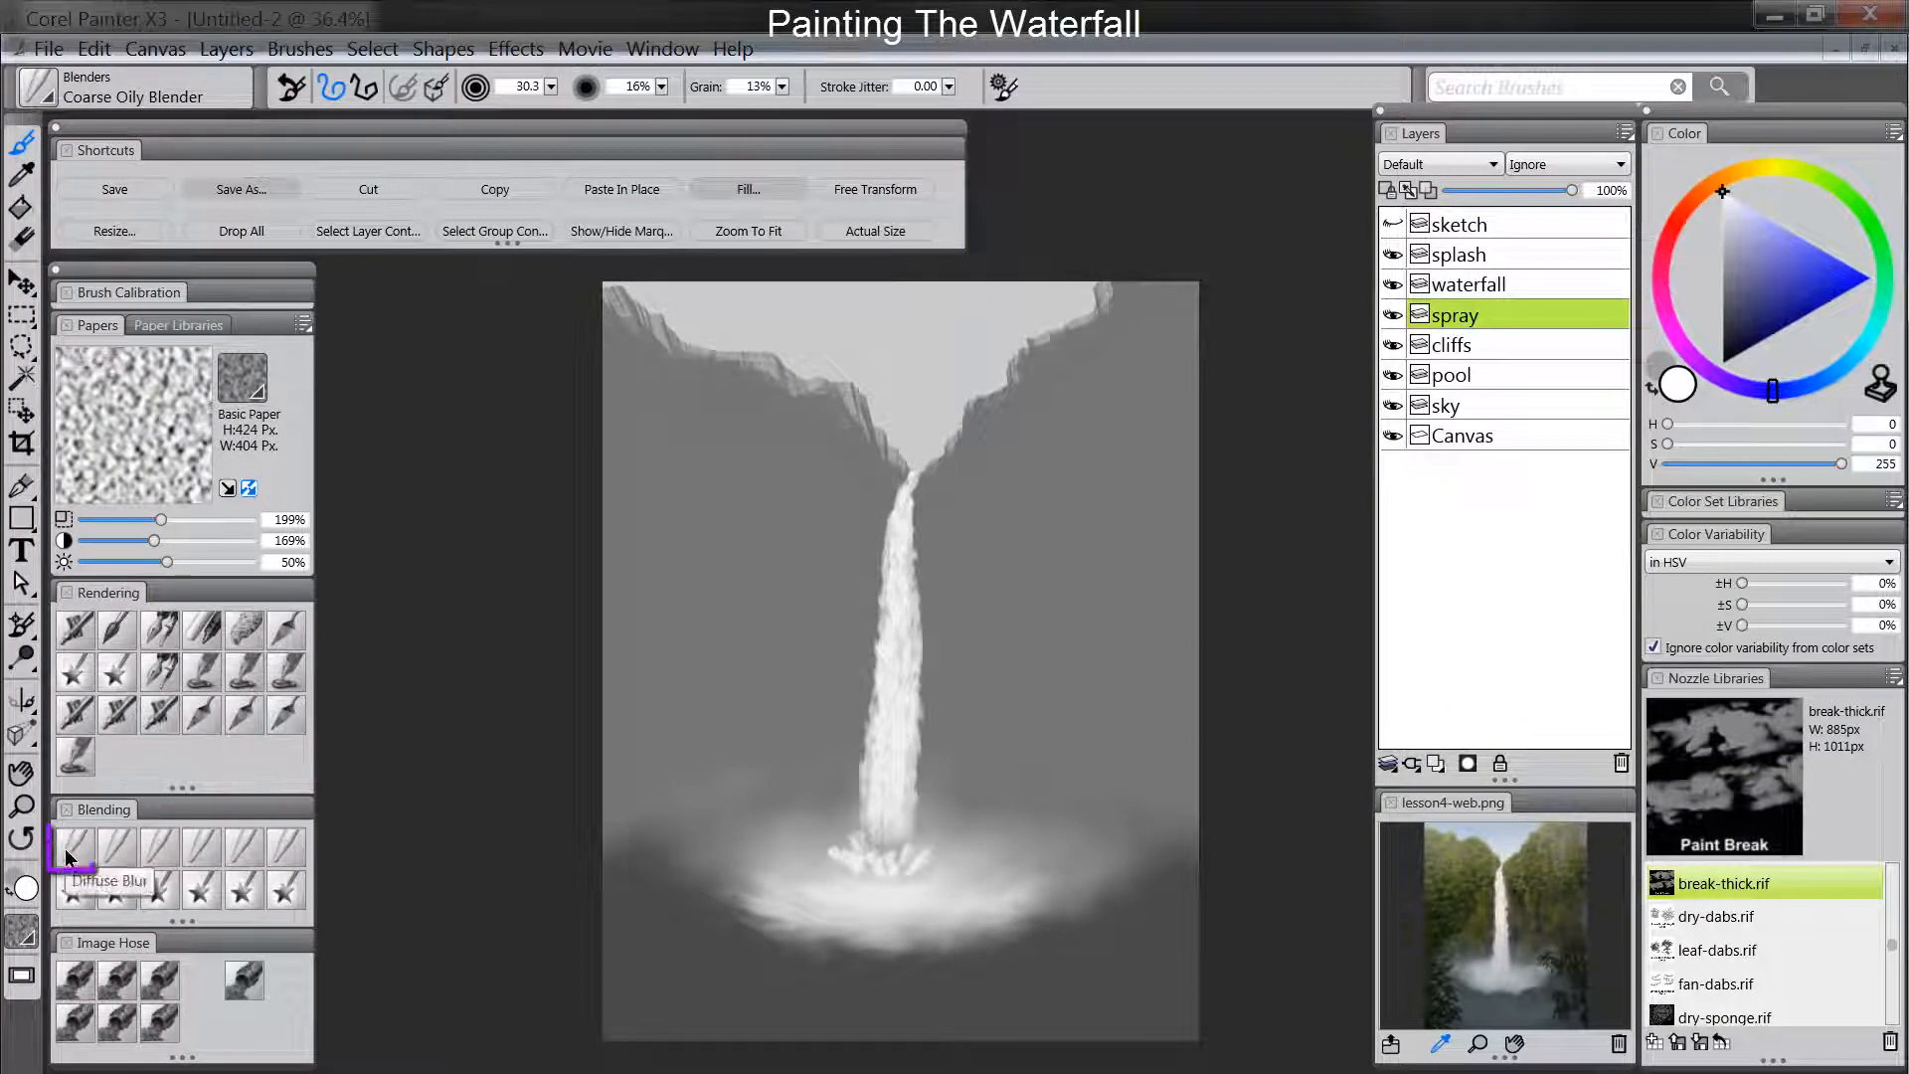
pyautogui.click(72, 848)
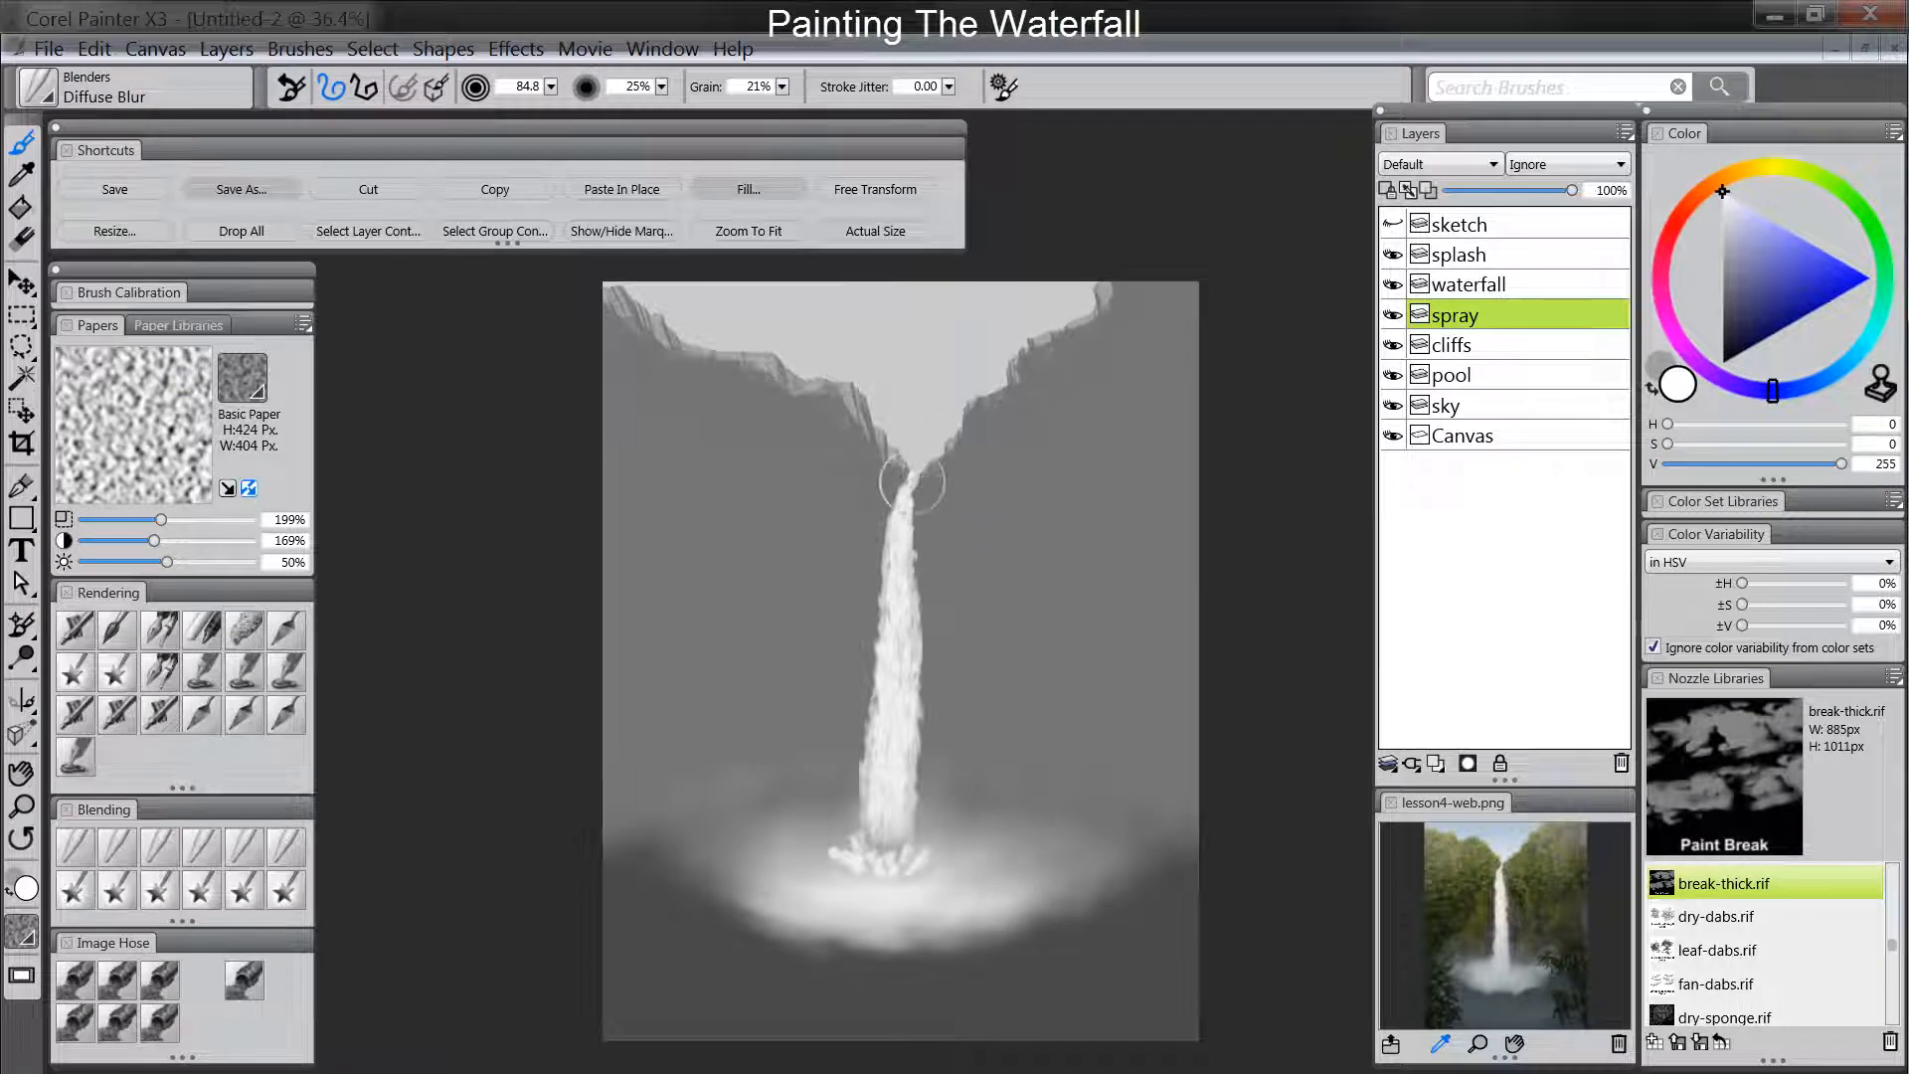
# Group the splash, waterfall and spray layers as waterfall, and select the sky layer.
pyautogui.click(1487, 263)
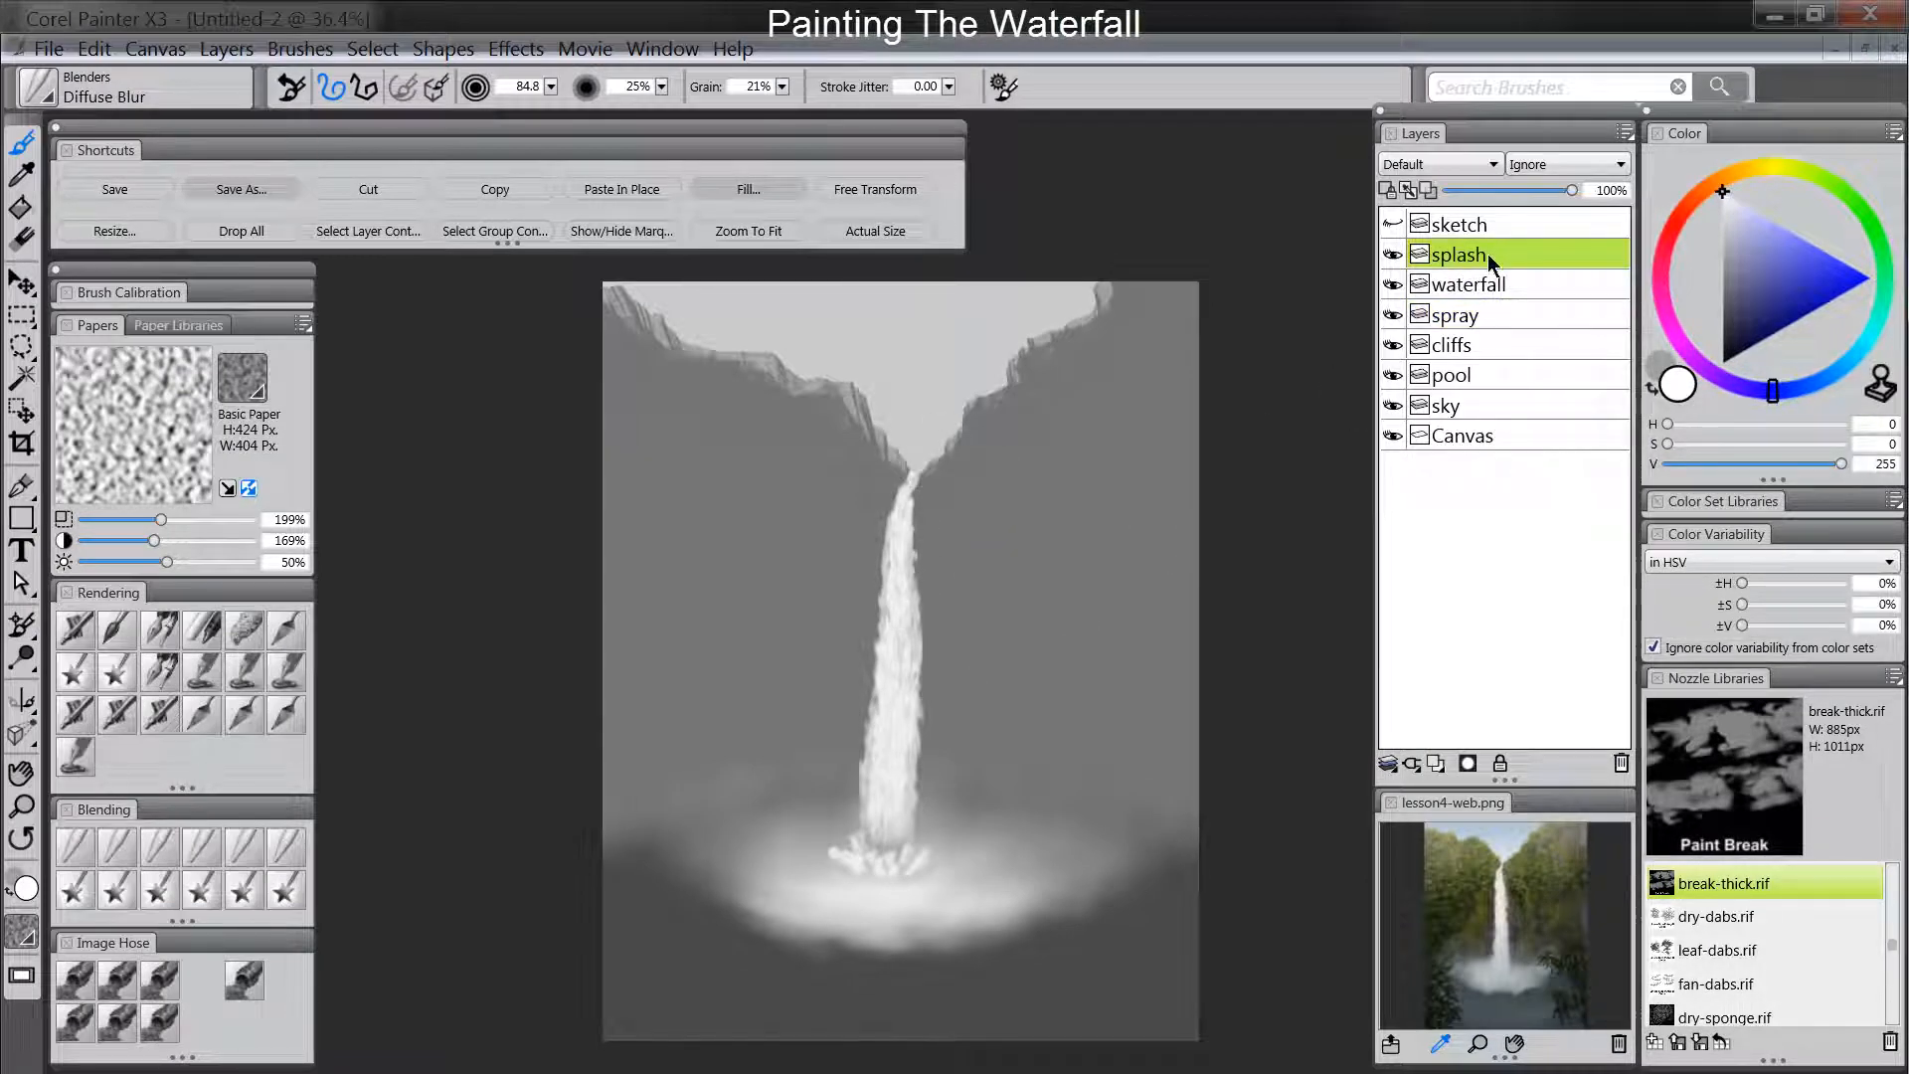
pyautogui.keyDown('shift'); pyautogui.click(1477, 318); pyautogui.keyUp('shift')
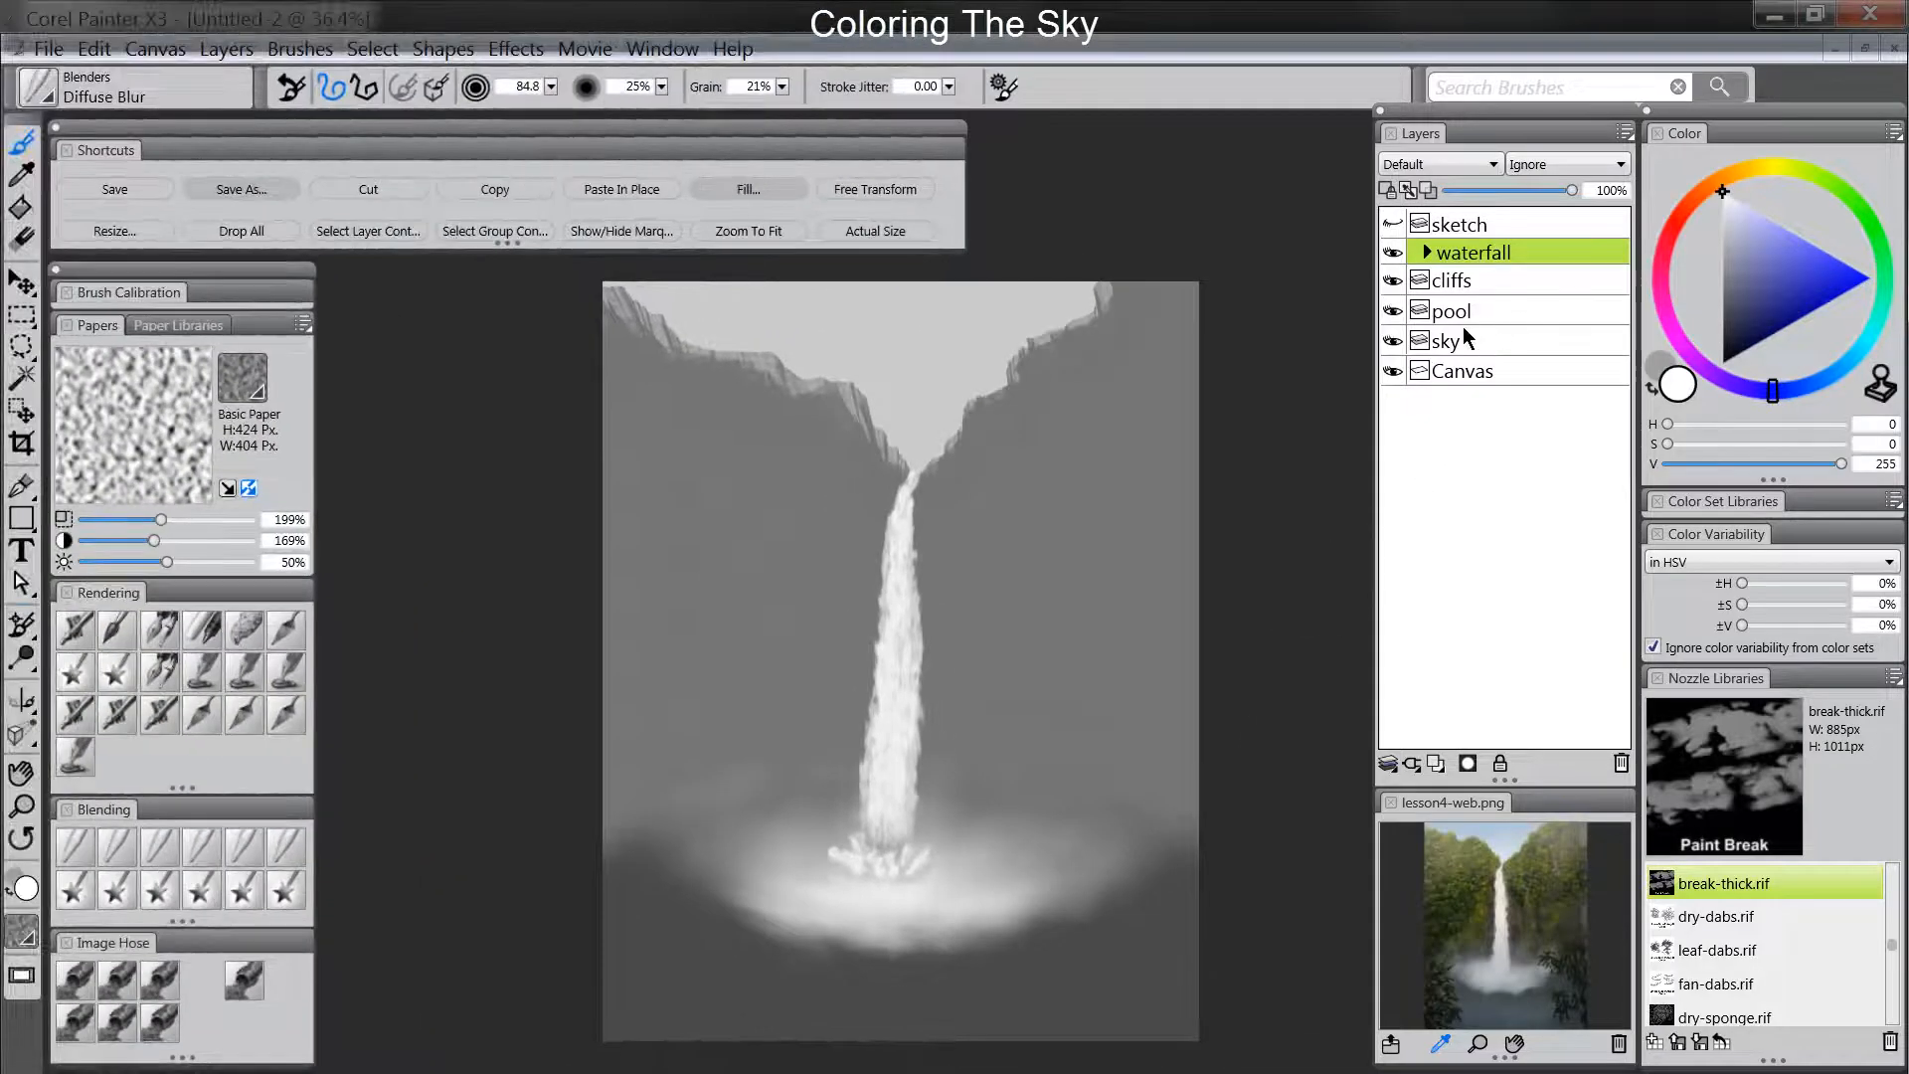
pyautogui.click(1459, 340)
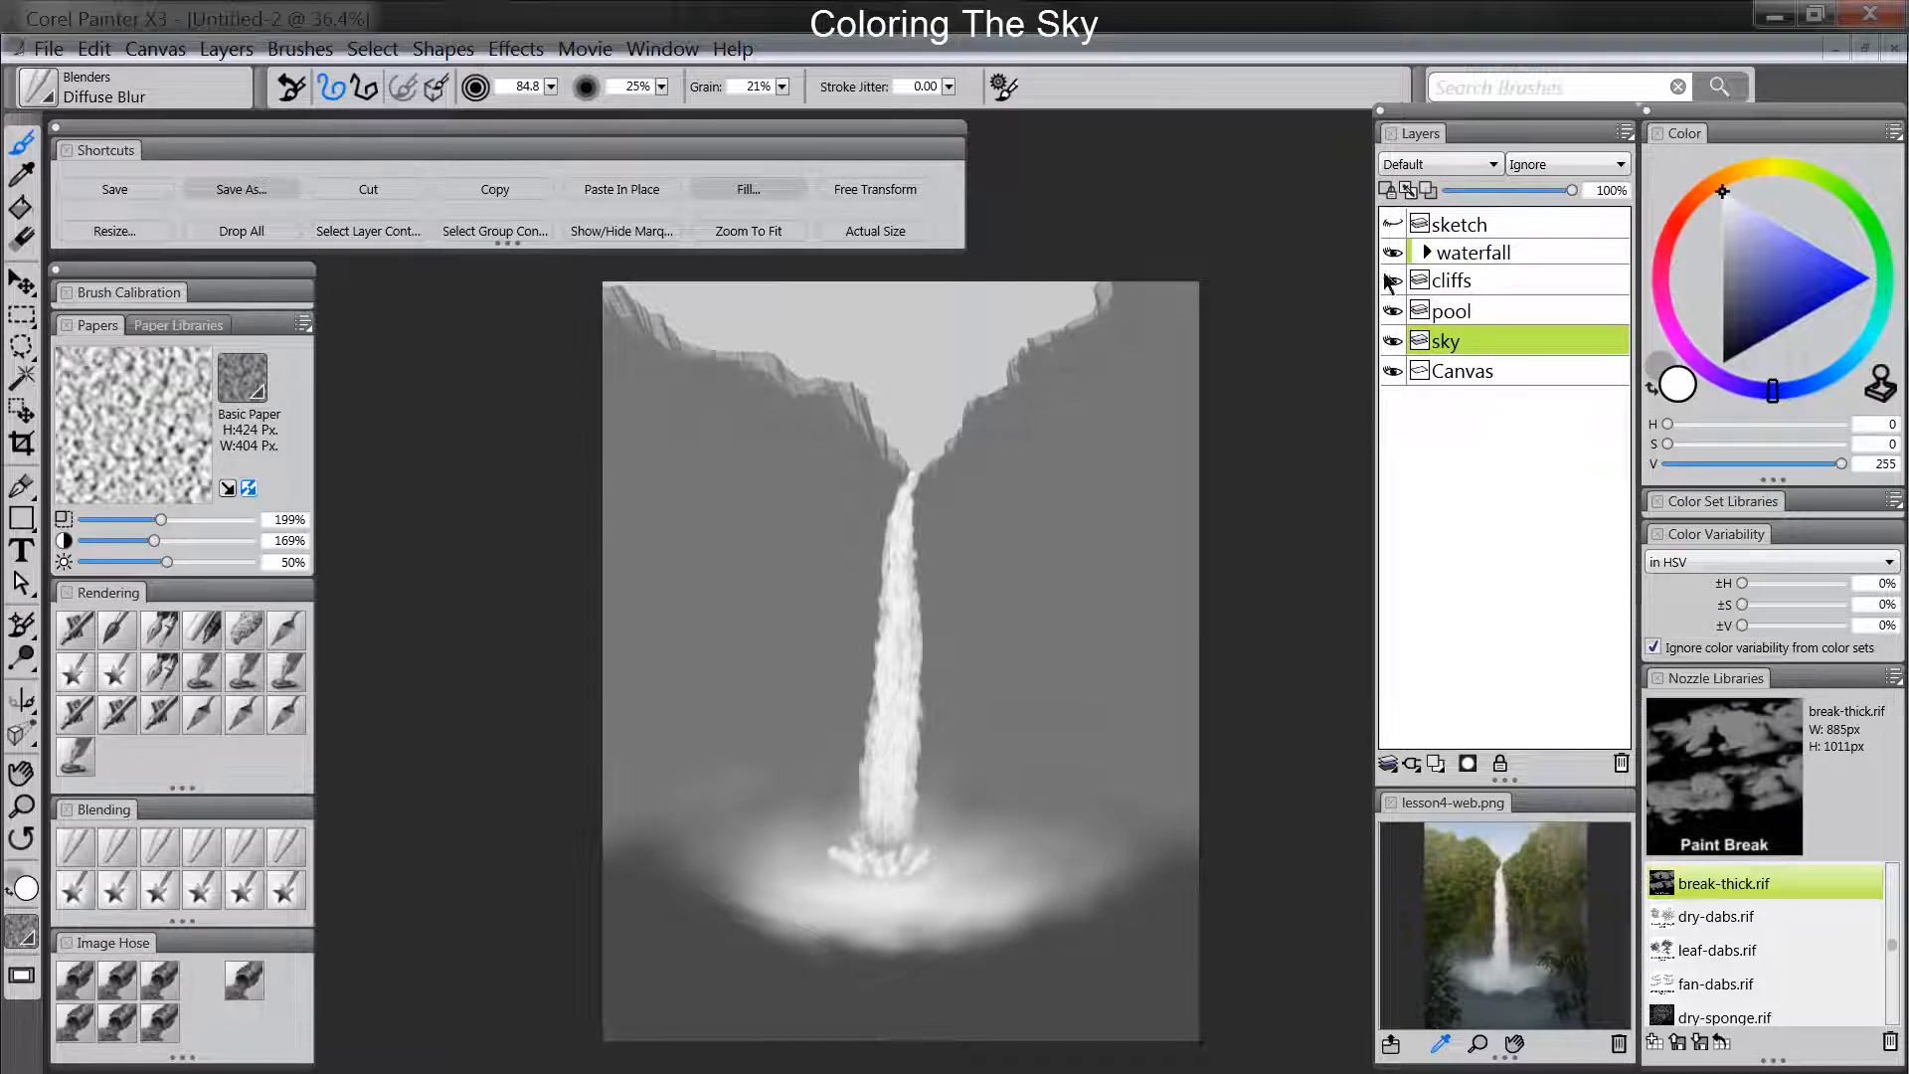
# Cover the sky layer in light blue (hue 240, saturation 220, value 220) using the Scratchboard Tool.
pyautogui.click(159, 630)
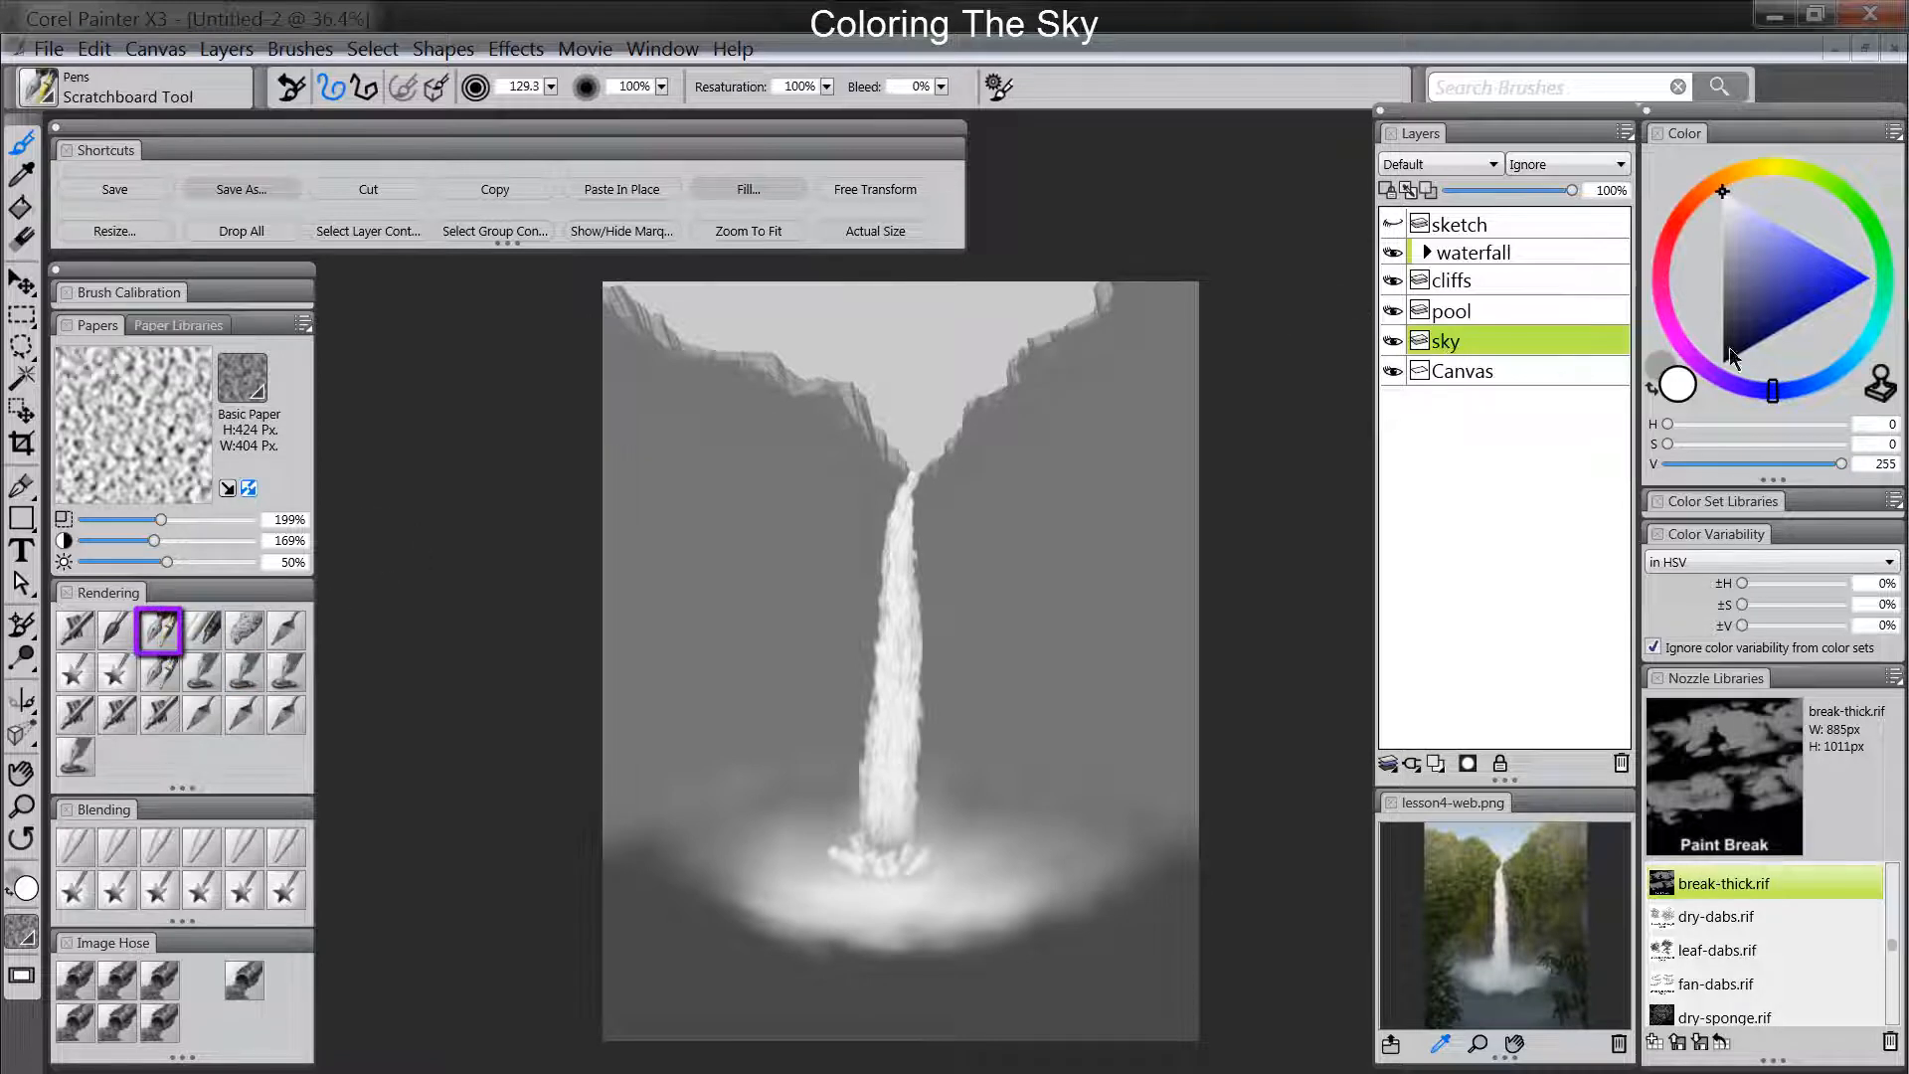
pyautogui.click(1814, 388)
pyautogui.click(1774, 217)
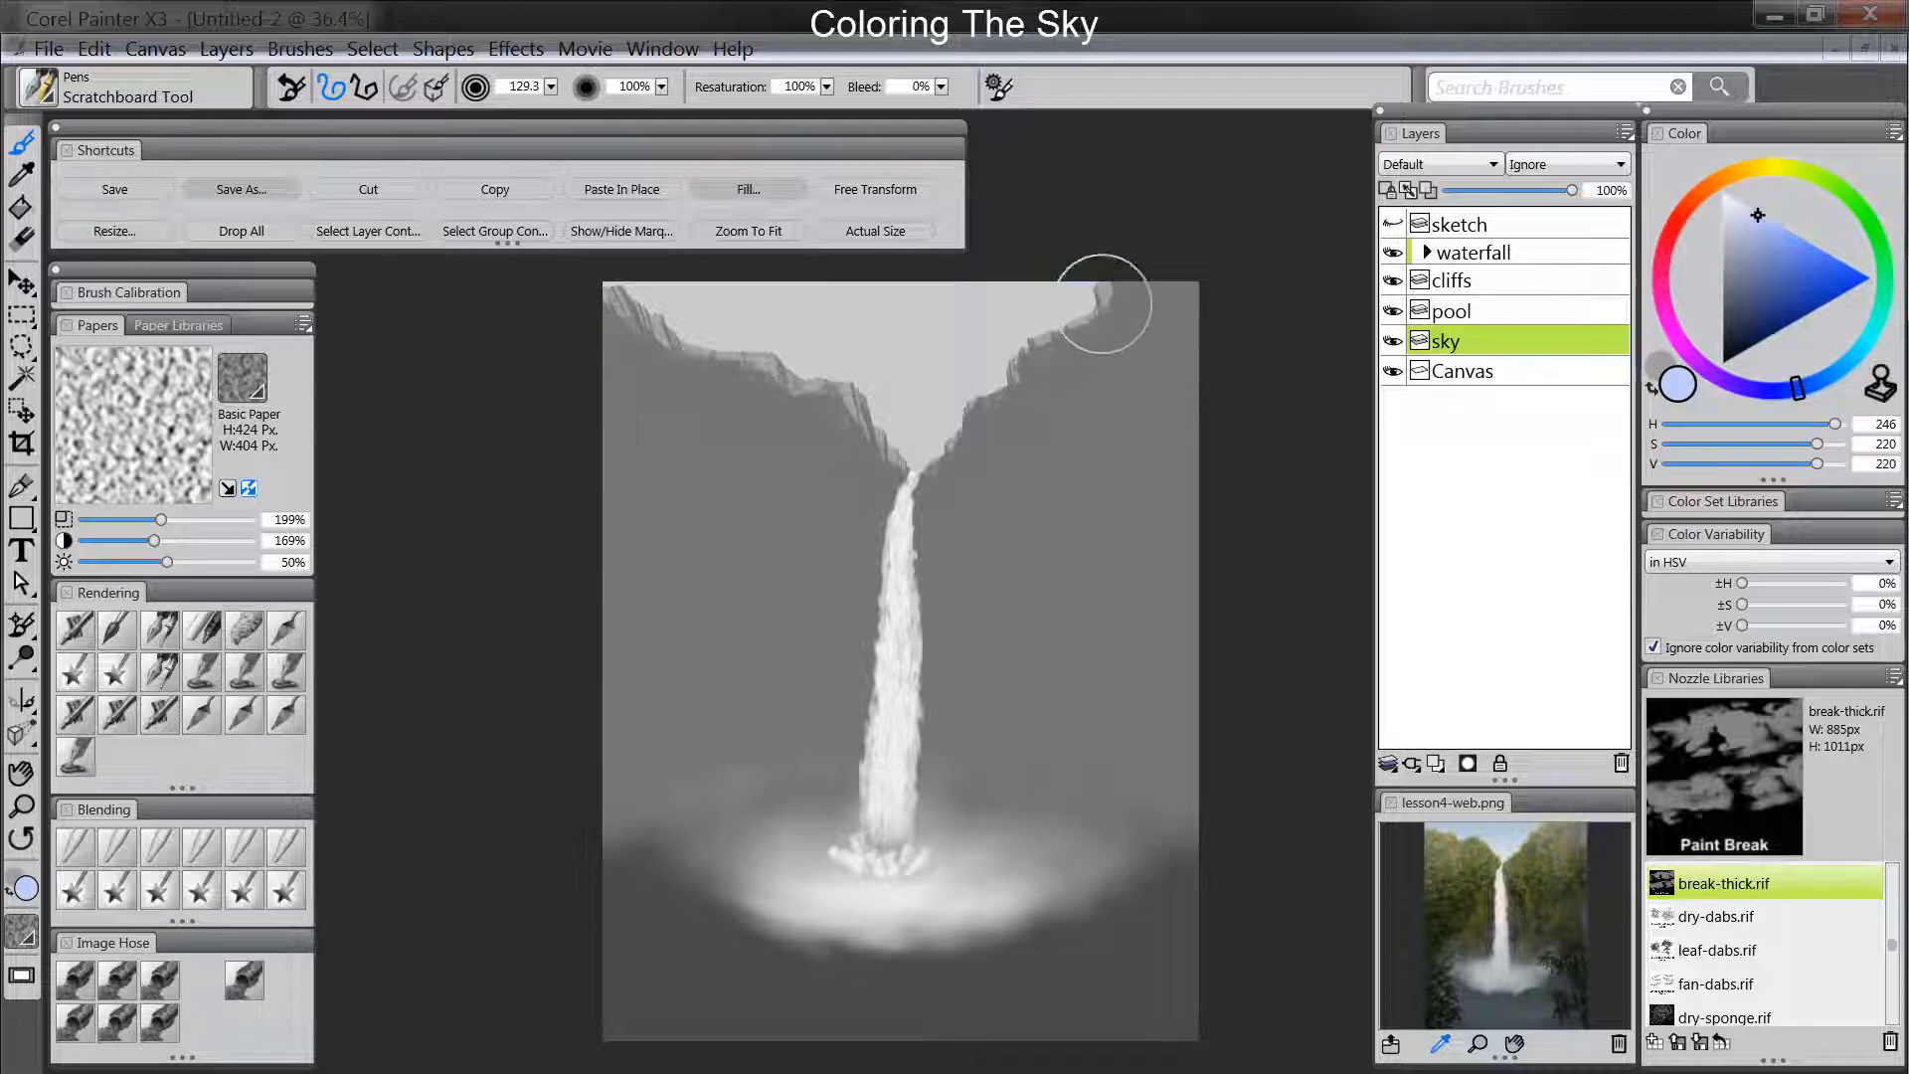
pyautogui.click(1820, 389)
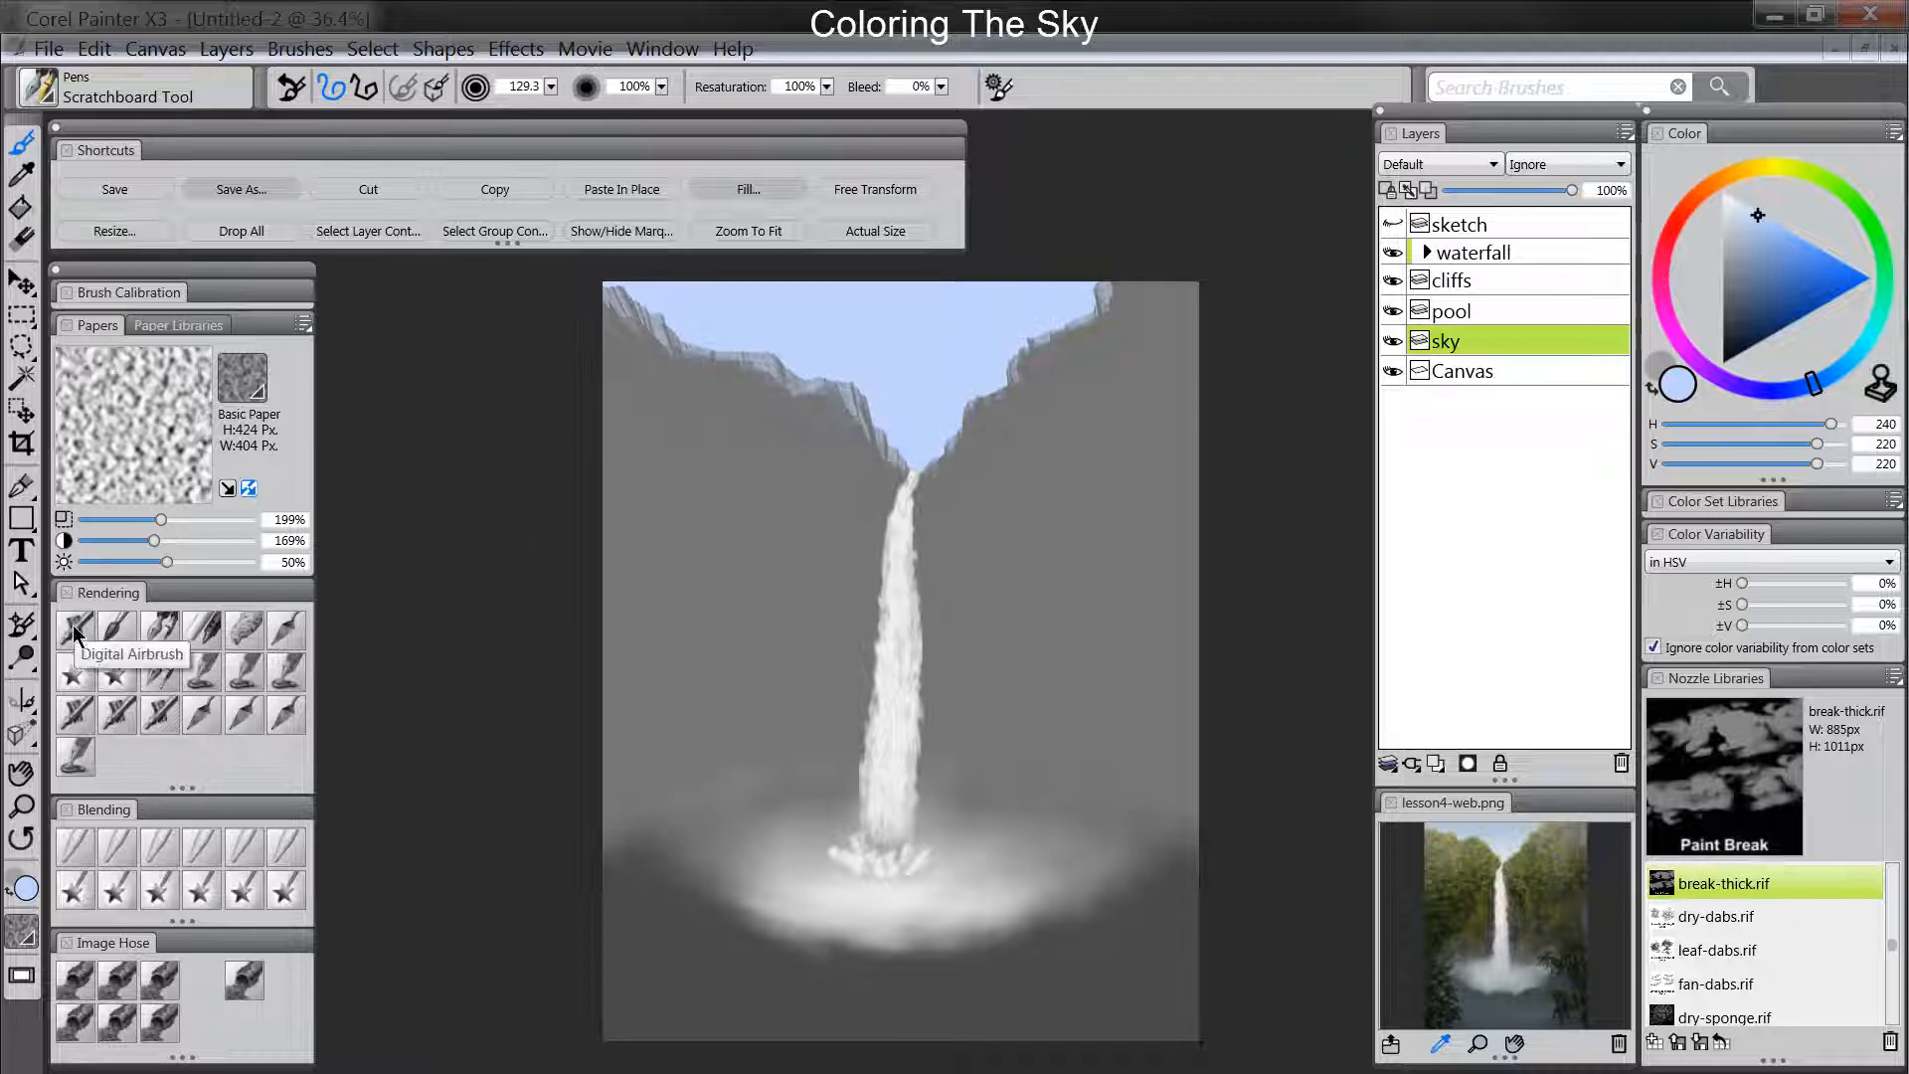
# Darken the upper sky with broad Digital Airbrush strokes in deep blue (hue 245, saturation 234, value 70), fading towards the waterfall's top.
pyautogui.click(115, 632)
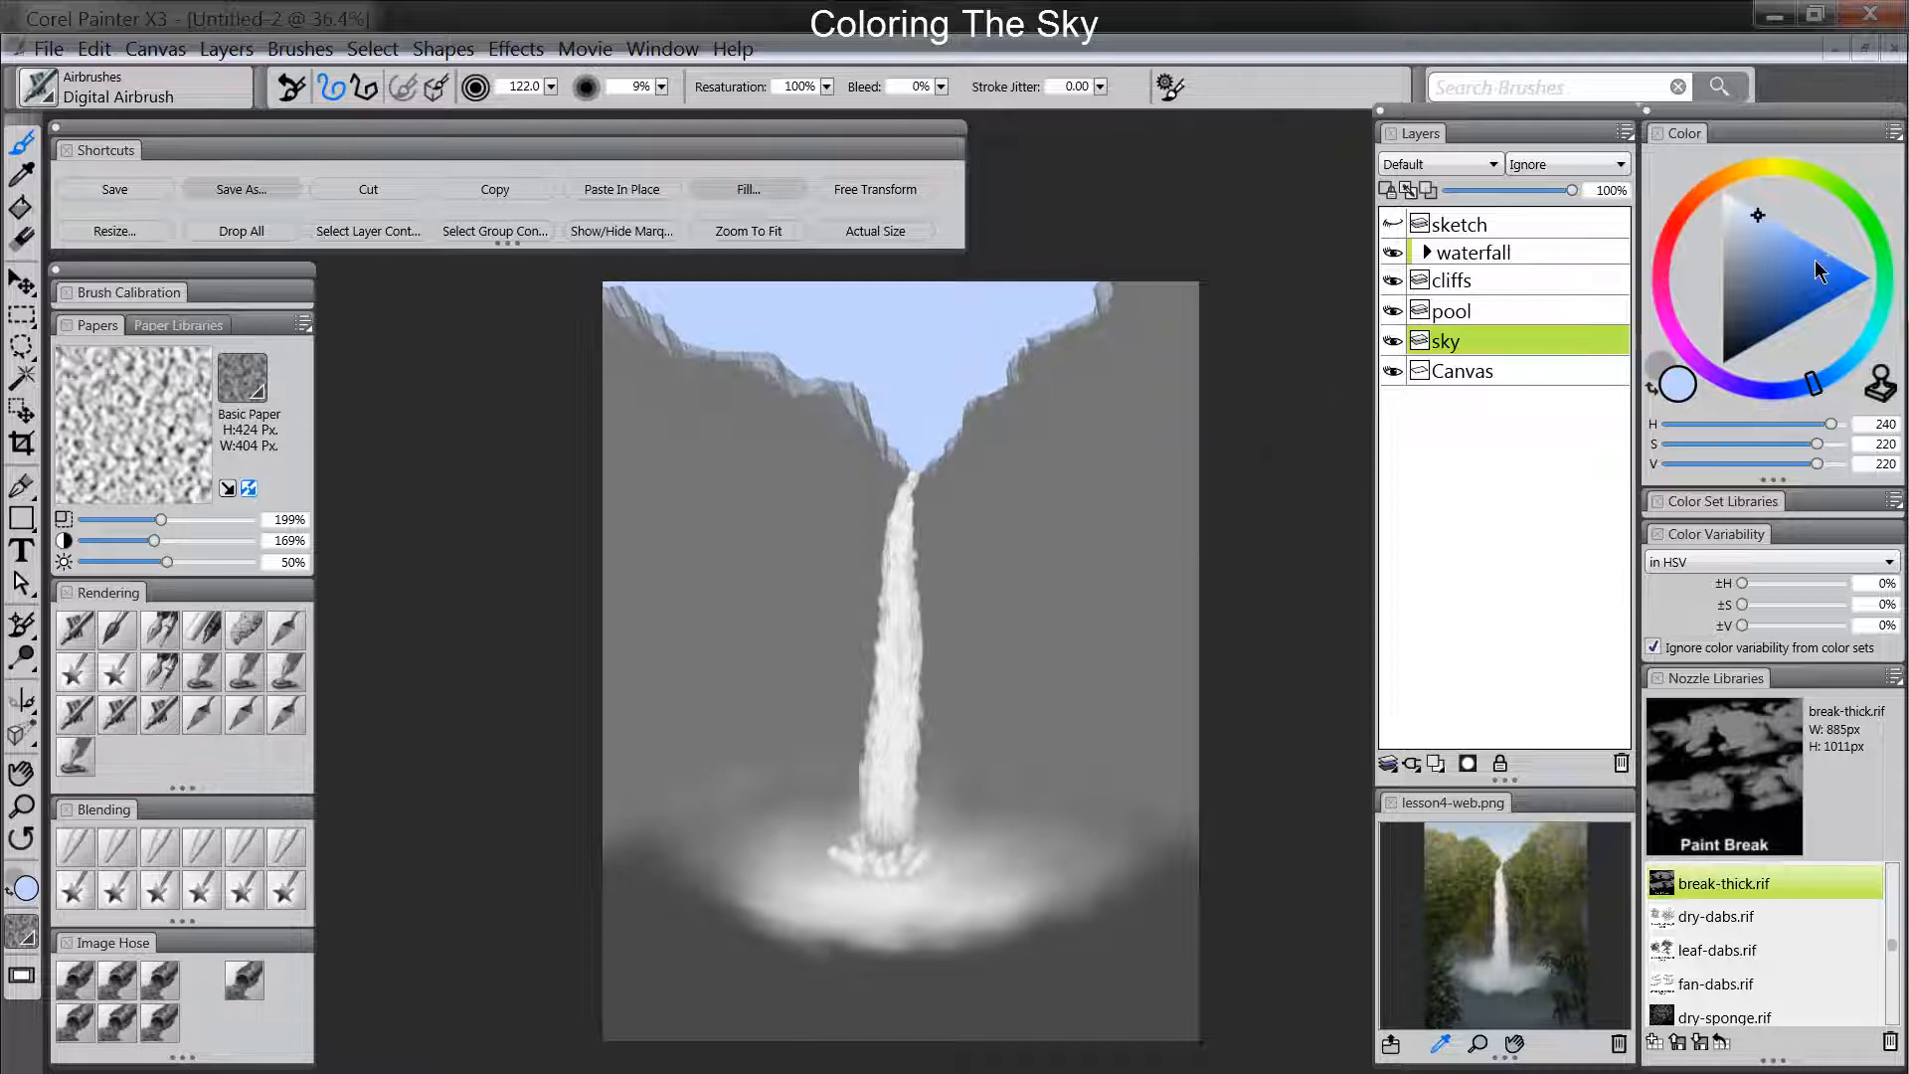
pyautogui.click(1799, 318)
pyautogui.moveTo(1808, 397); pyautogui.dragTo(1798, 397)
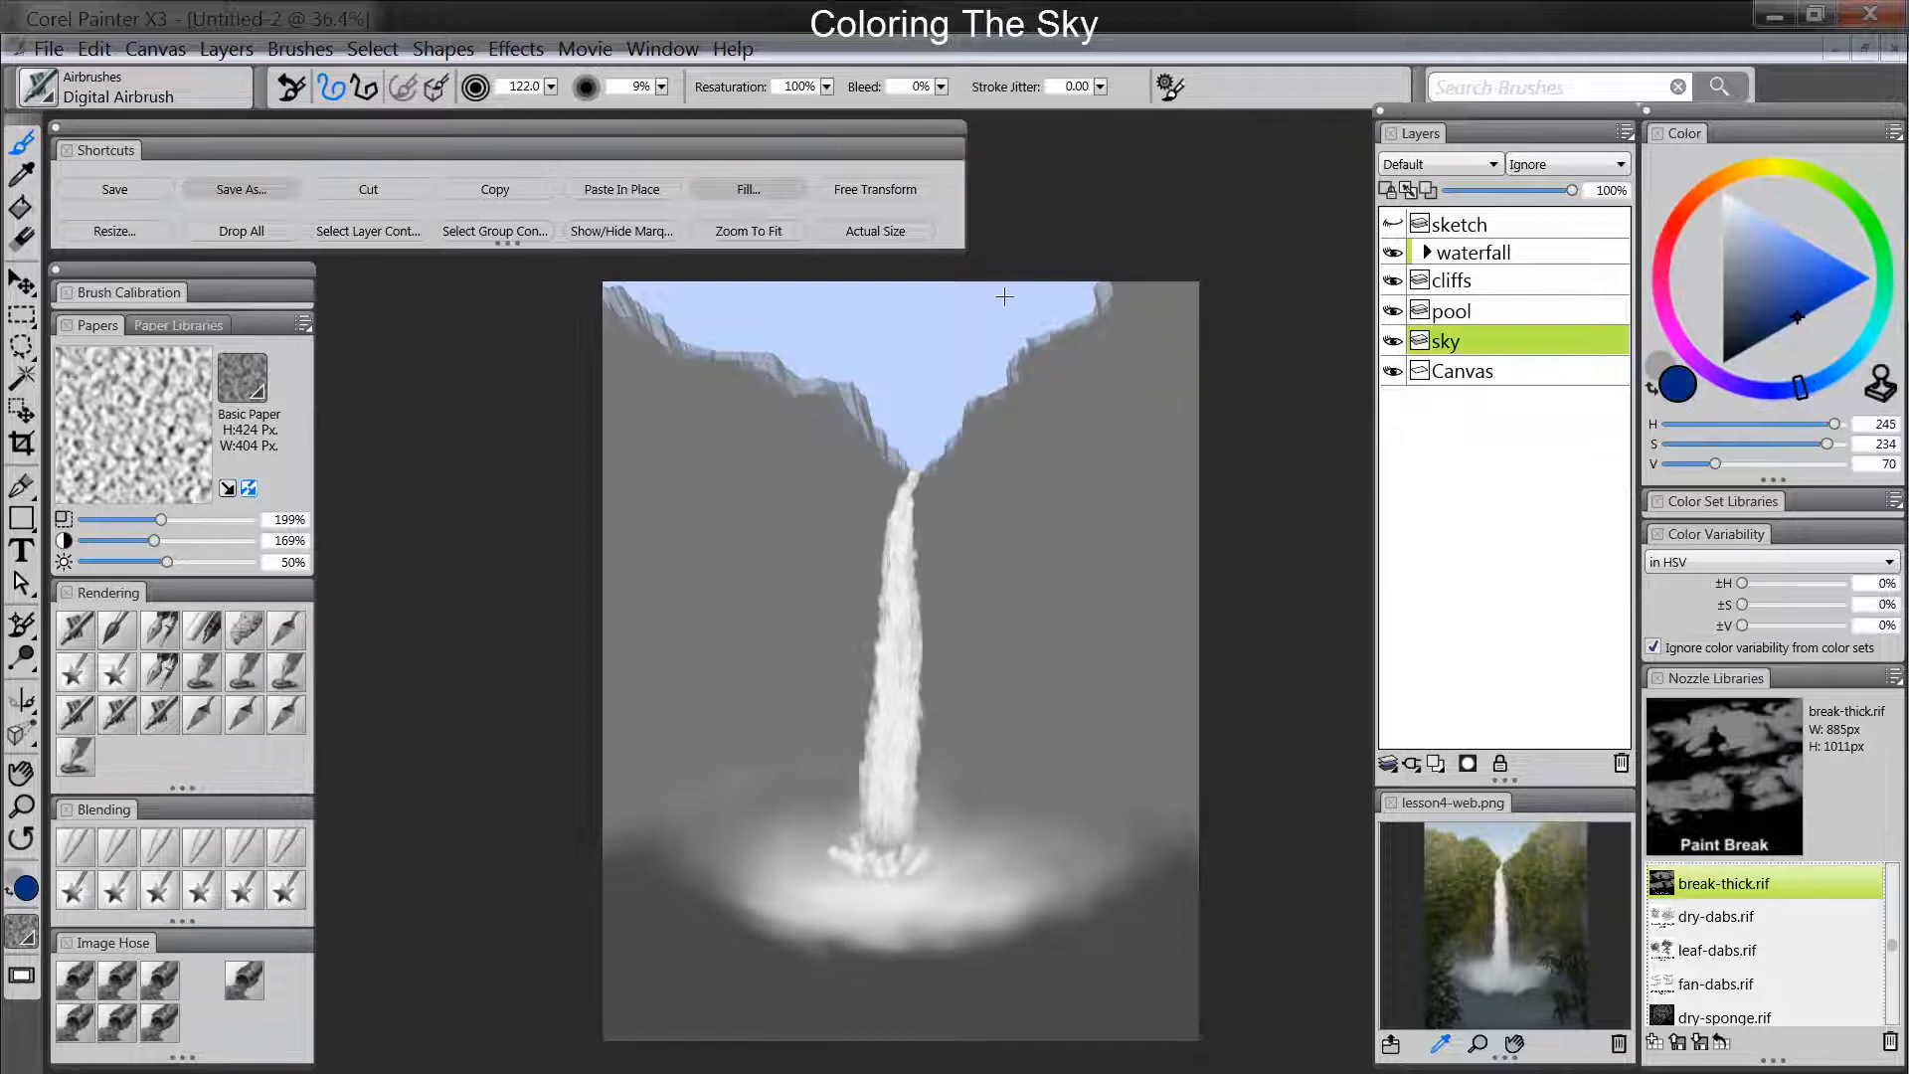
pyautogui.moveTo(1006, 425); pyautogui.dragTo(948, 520)
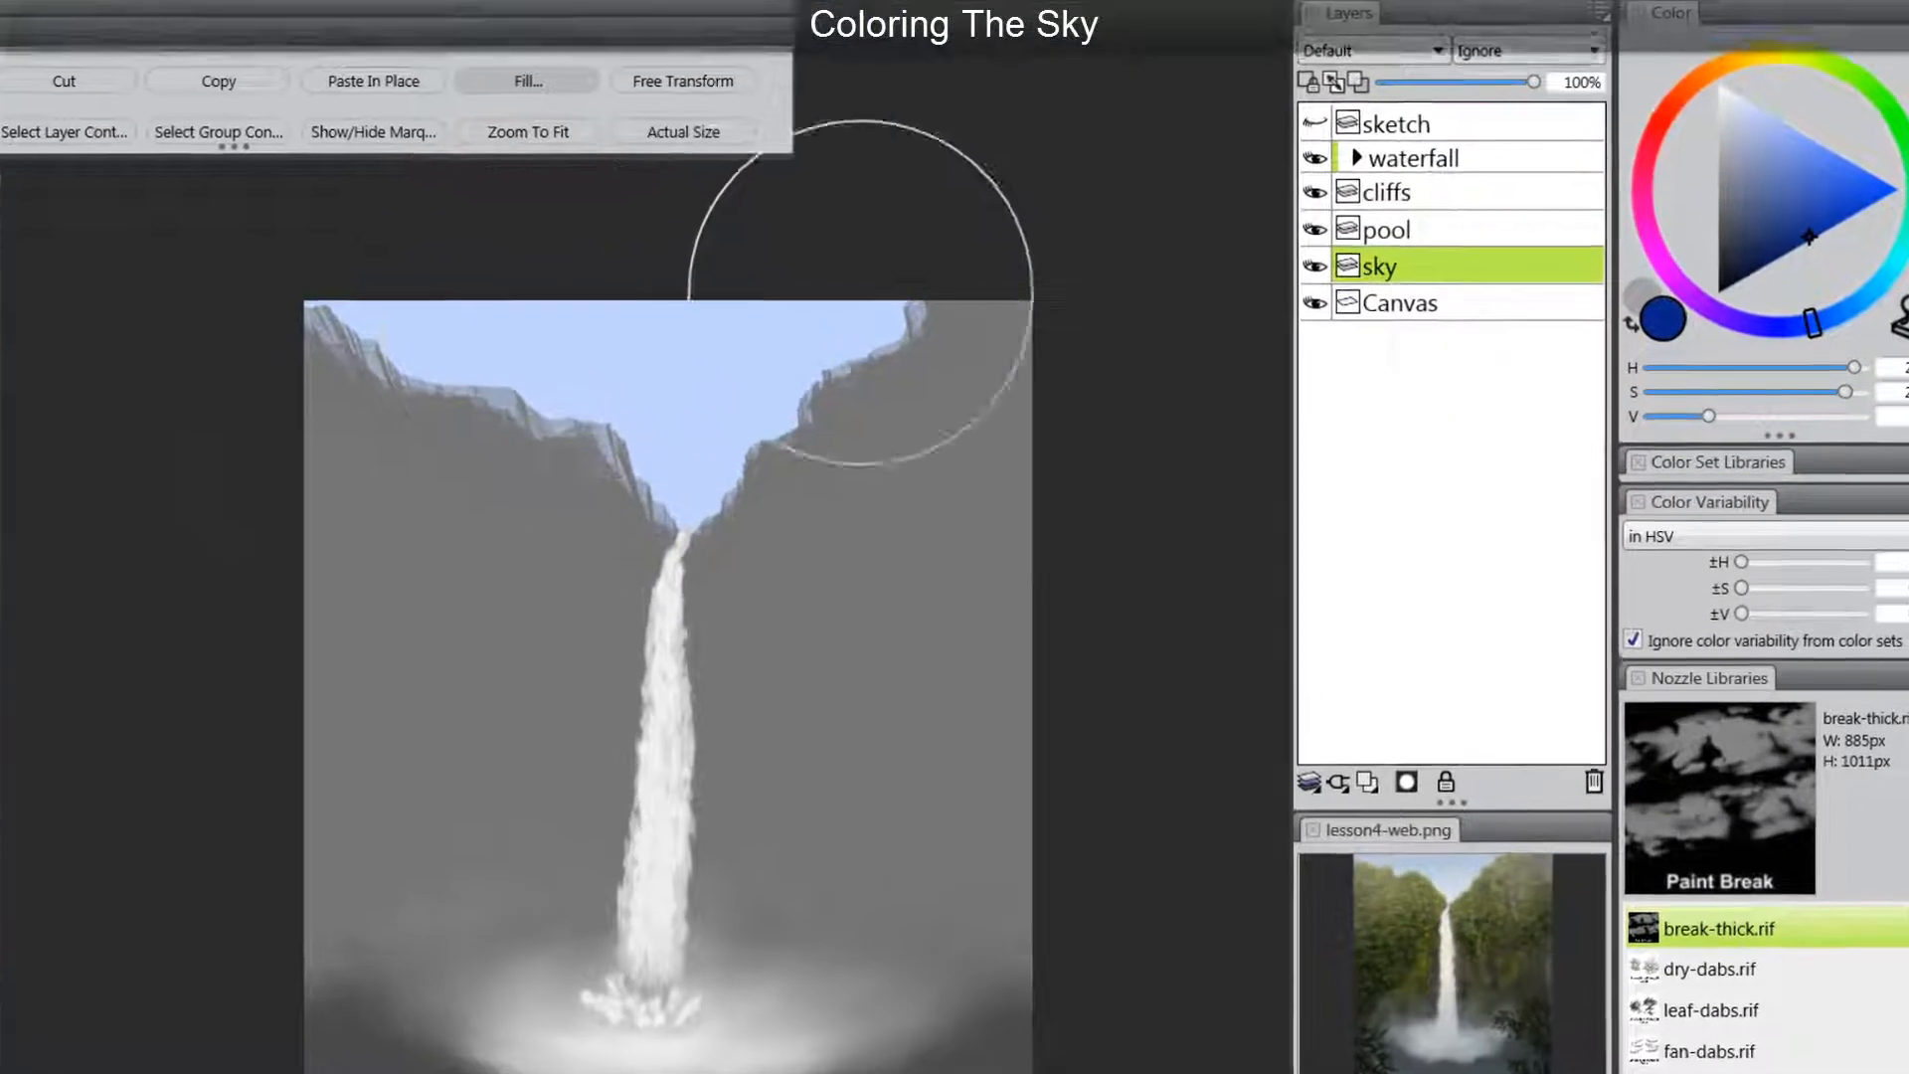
pyautogui.moveTo(913, 418); pyautogui.dragTo(882, 483)
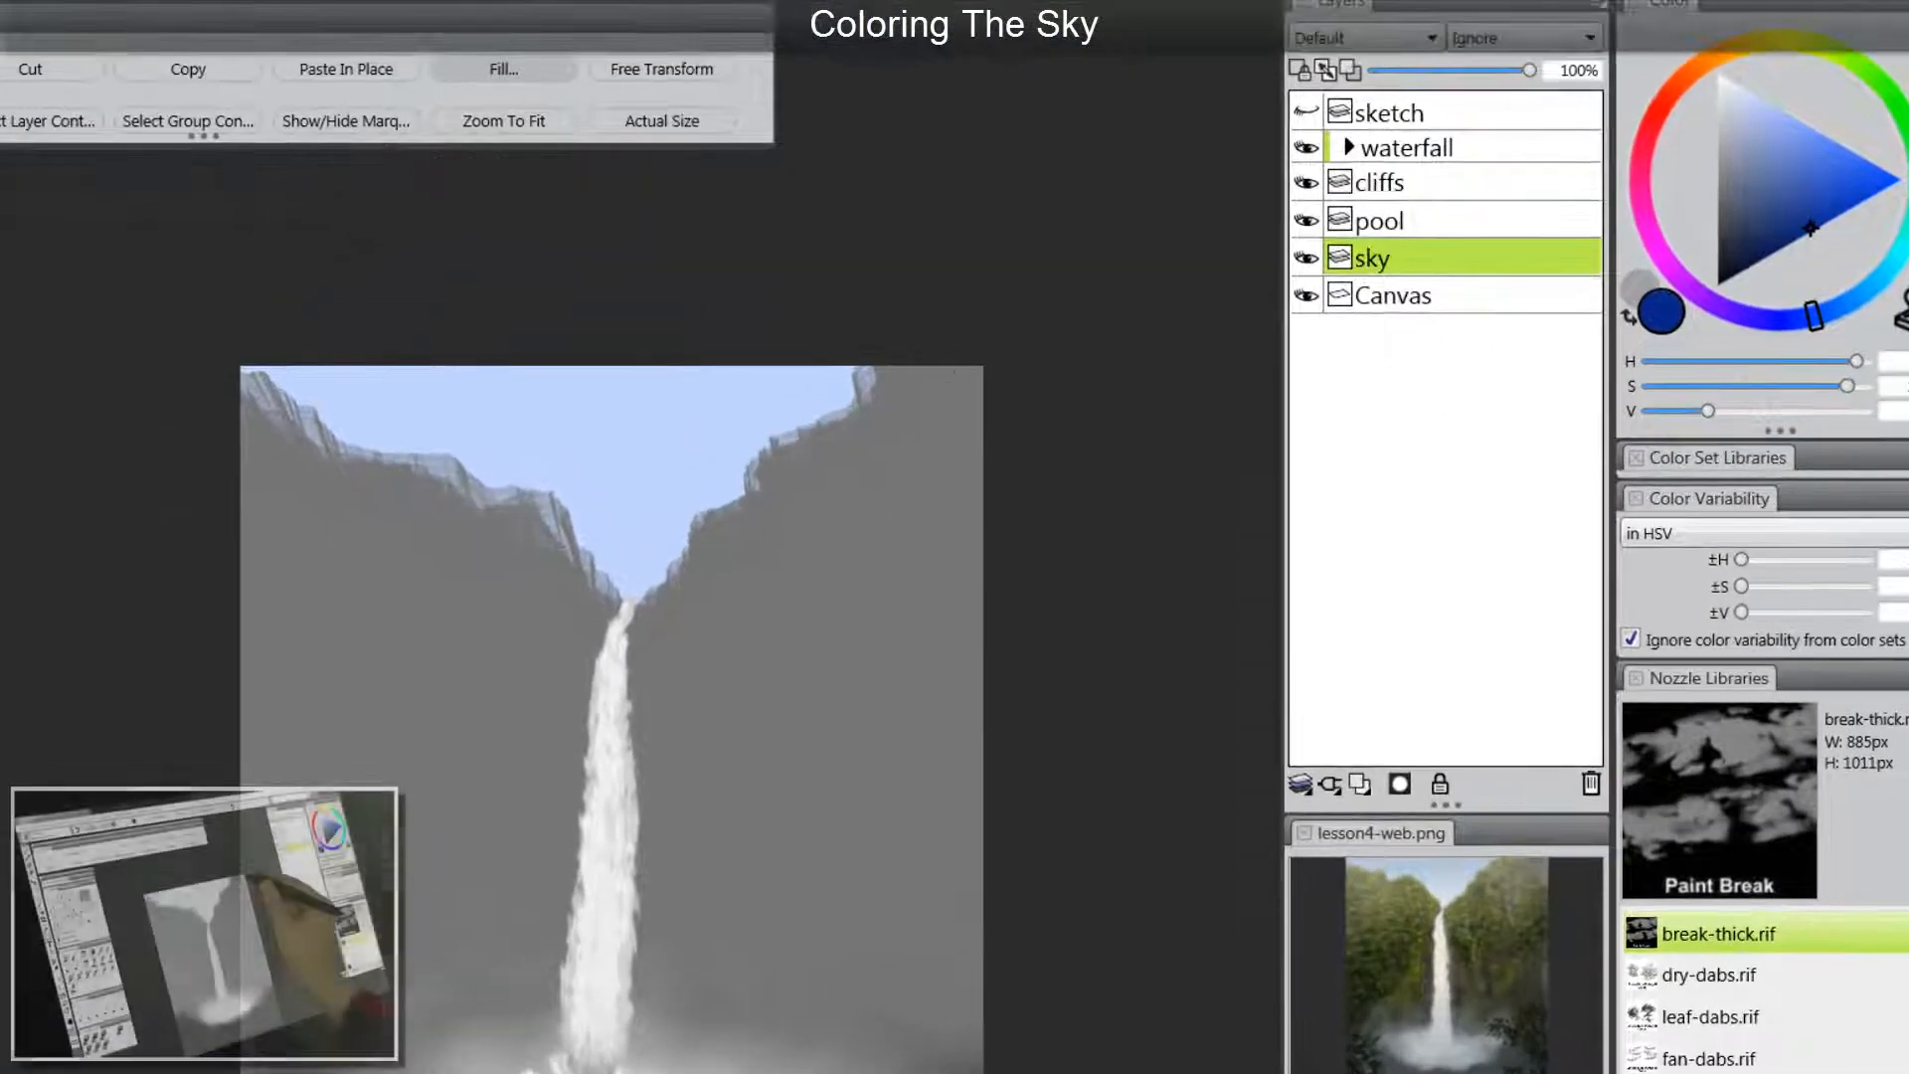
pyautogui.moveTo(999, 355)
pyautogui.mouseDown()
pyautogui.moveTo(627, 329)
pyautogui.moveTo(233, 360)
pyautogui.mouseUp()
pyautogui.moveTo(1013, 330)
pyautogui.mouseDown()
pyautogui.moveTo(481, 311)
pyautogui.moveTo(249, 338)
pyautogui.mouseUp()
pyautogui.moveTo(660, 596); pyautogui.dragTo(673, 528)
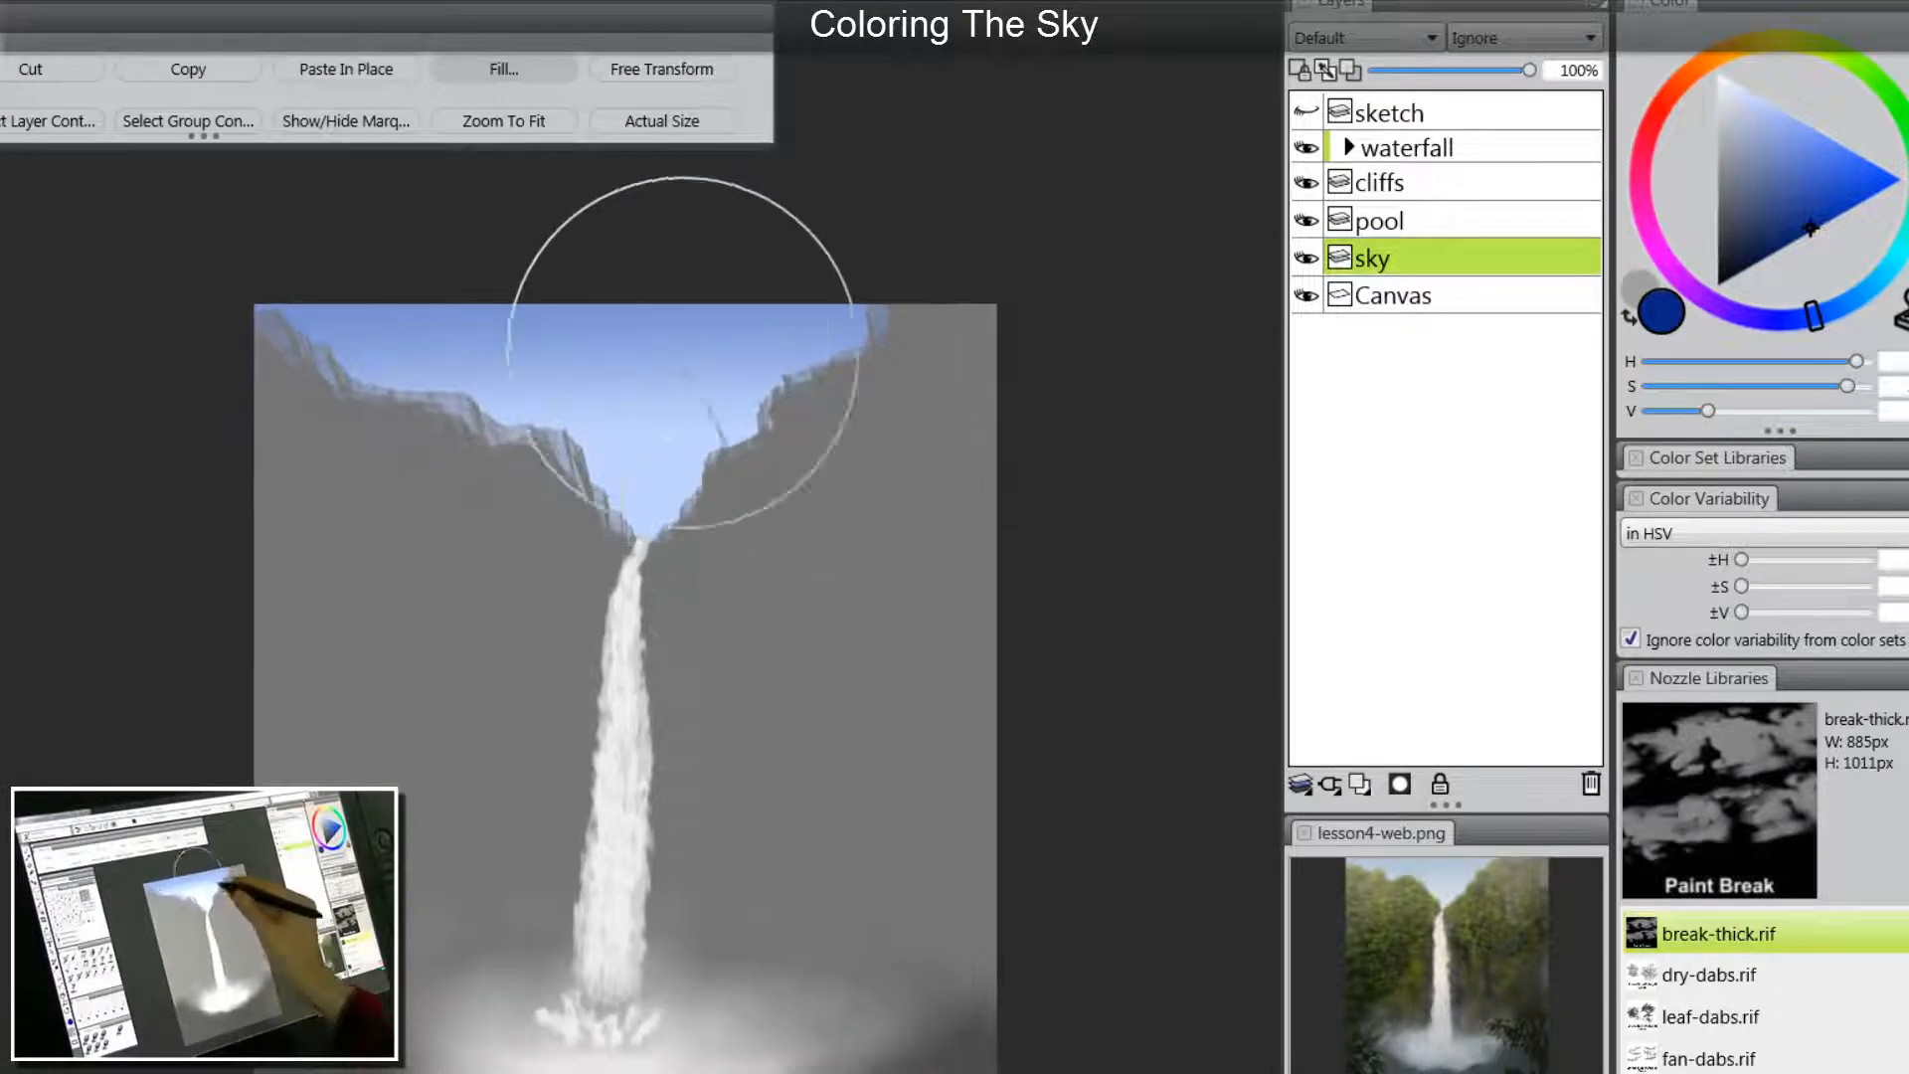
# Lighten the lower sky with paler blue and pale yellow (hue 121, saturation 255, value 218), and choose Diffuse Blur for blending.
pyautogui.keyDown('alt'); pyautogui.click(648, 508); pyautogui.keyUp('alt')
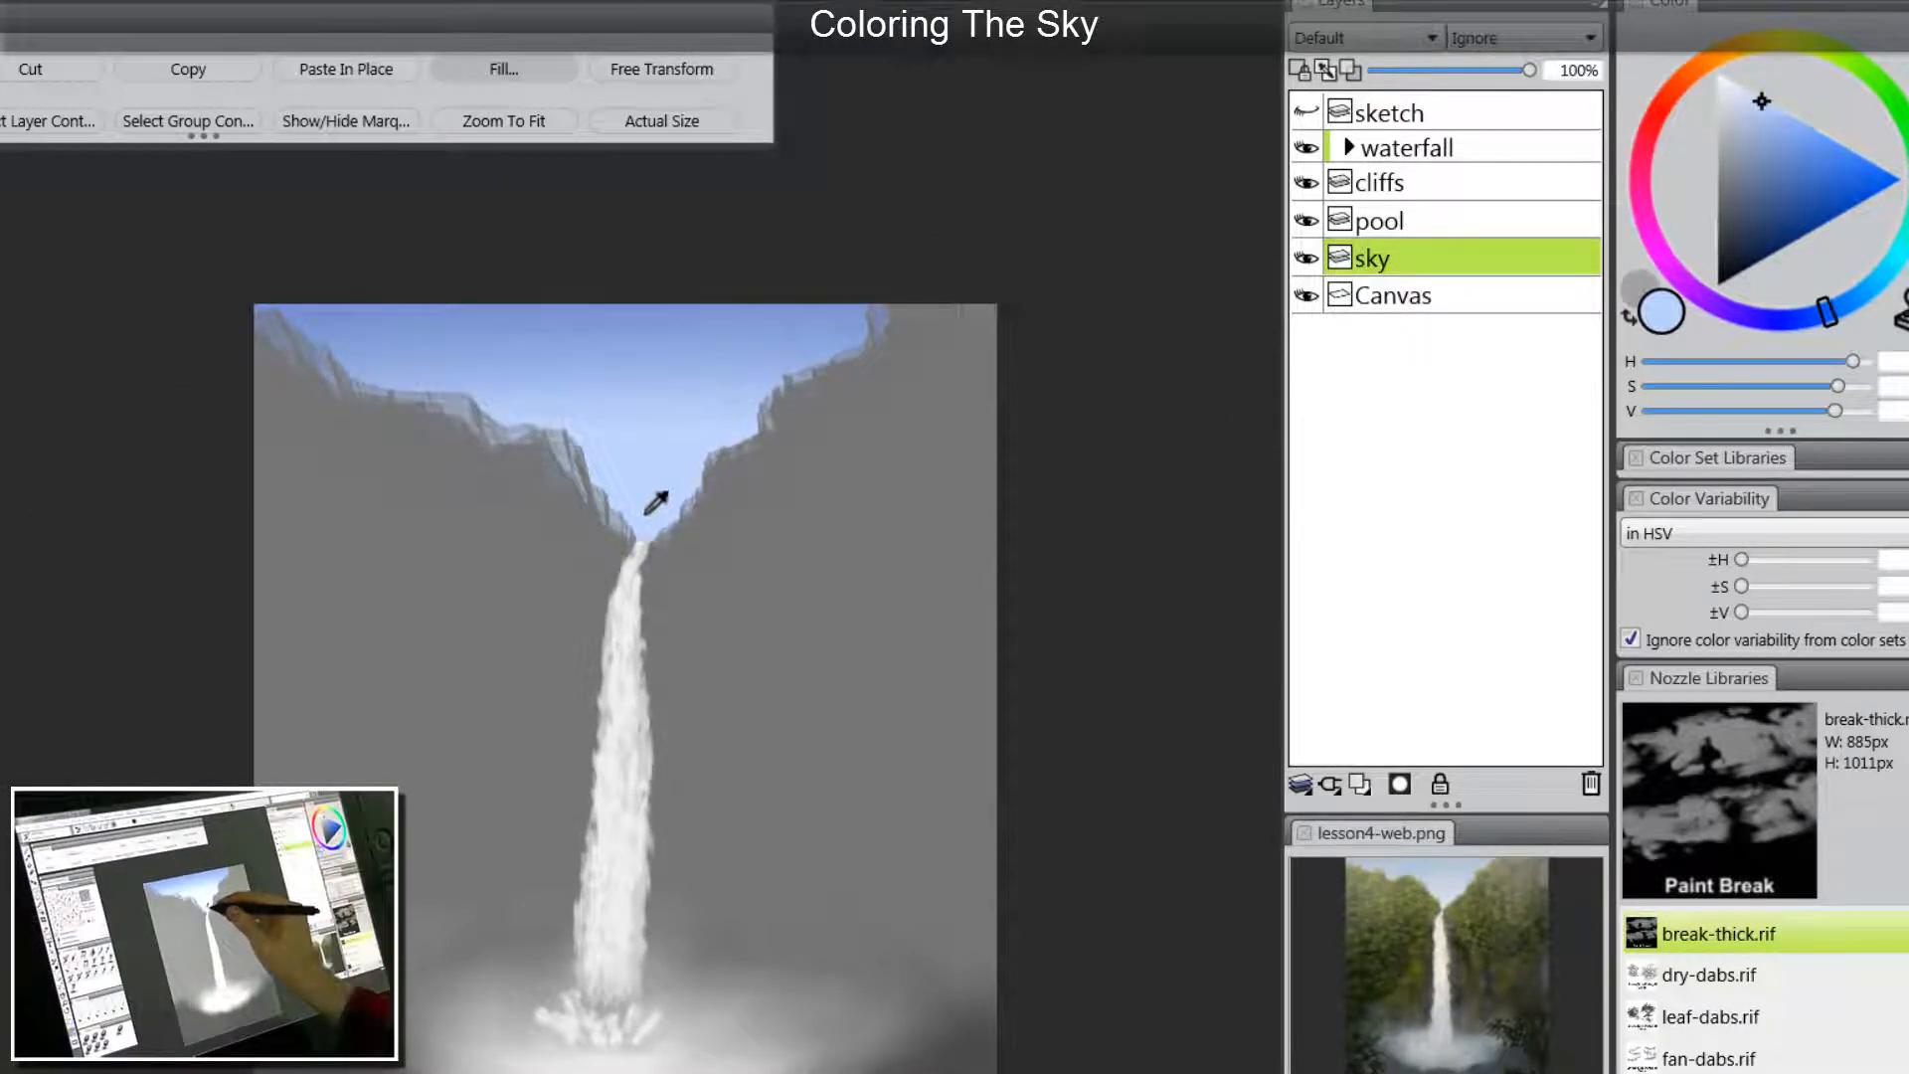
pyautogui.moveTo(1756, 147); pyautogui.dragTo(1743, 86)
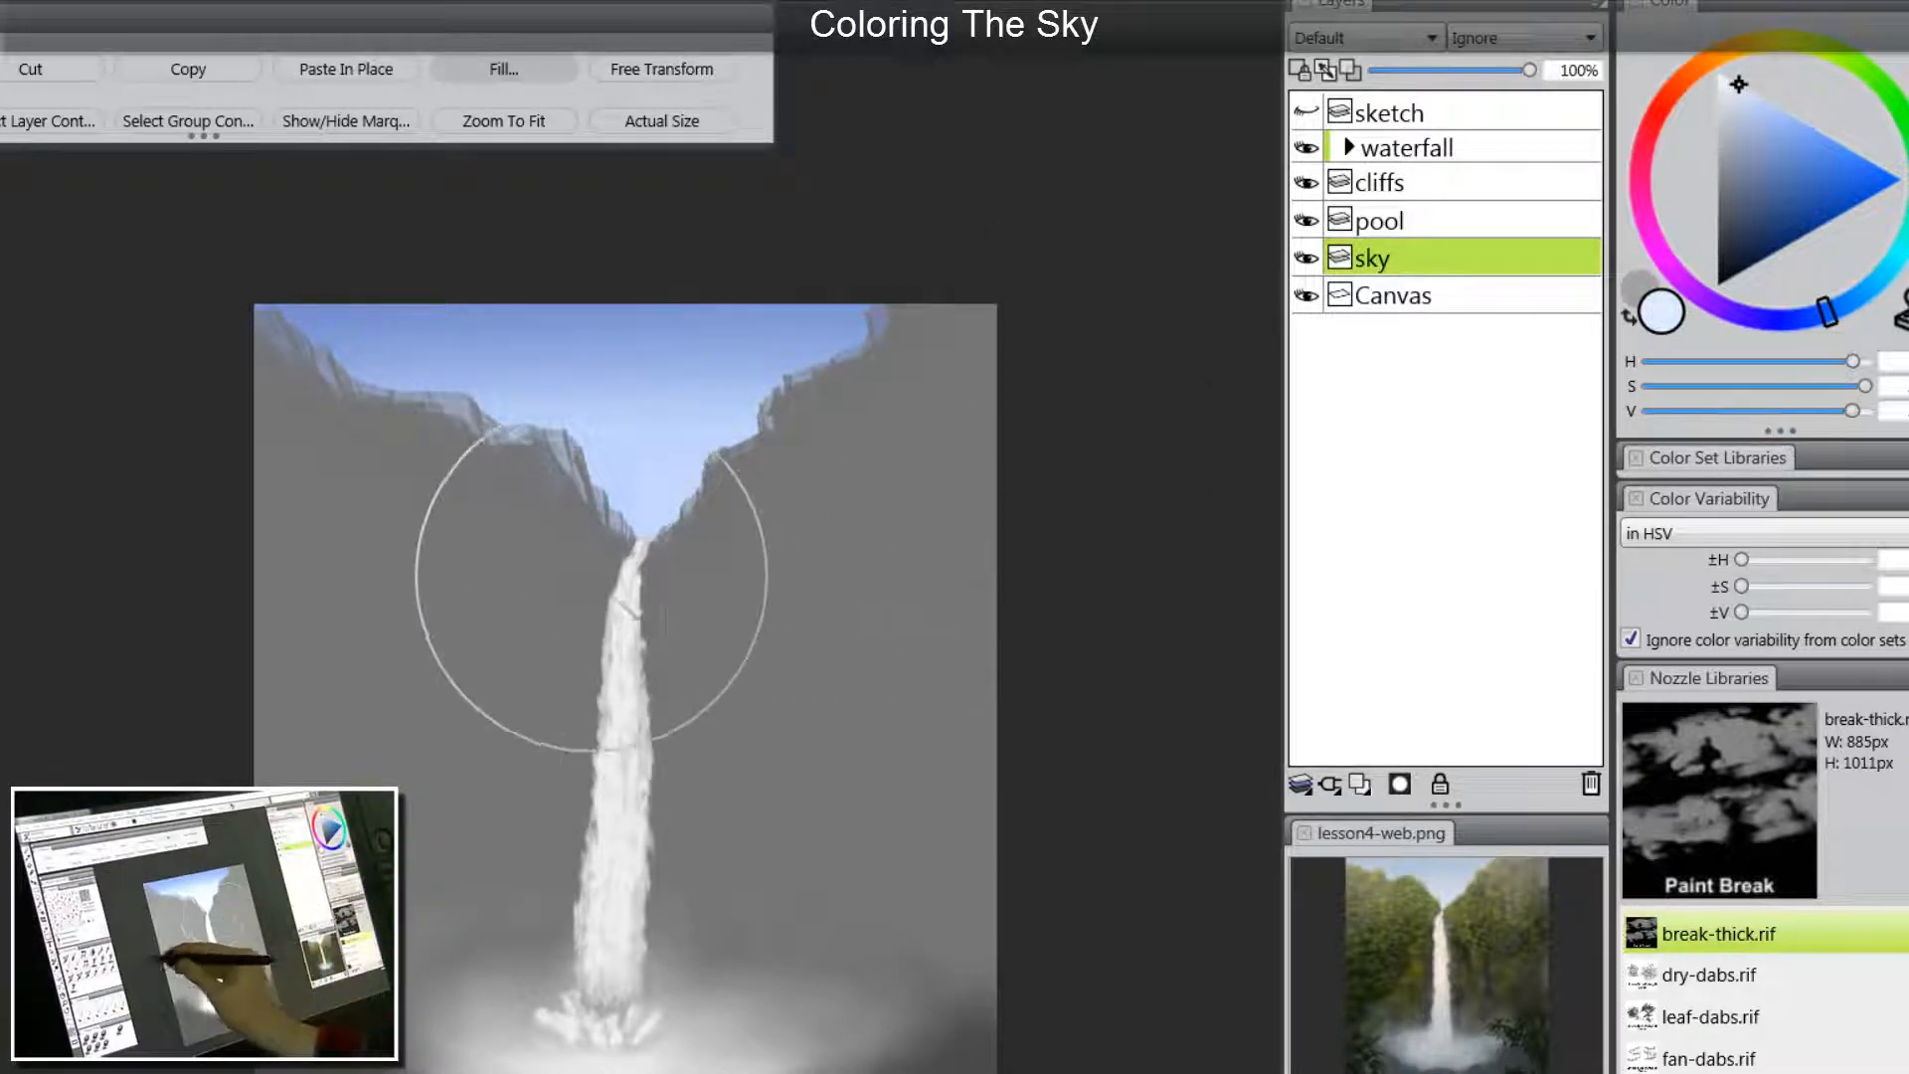
pyautogui.click(1762, 50)
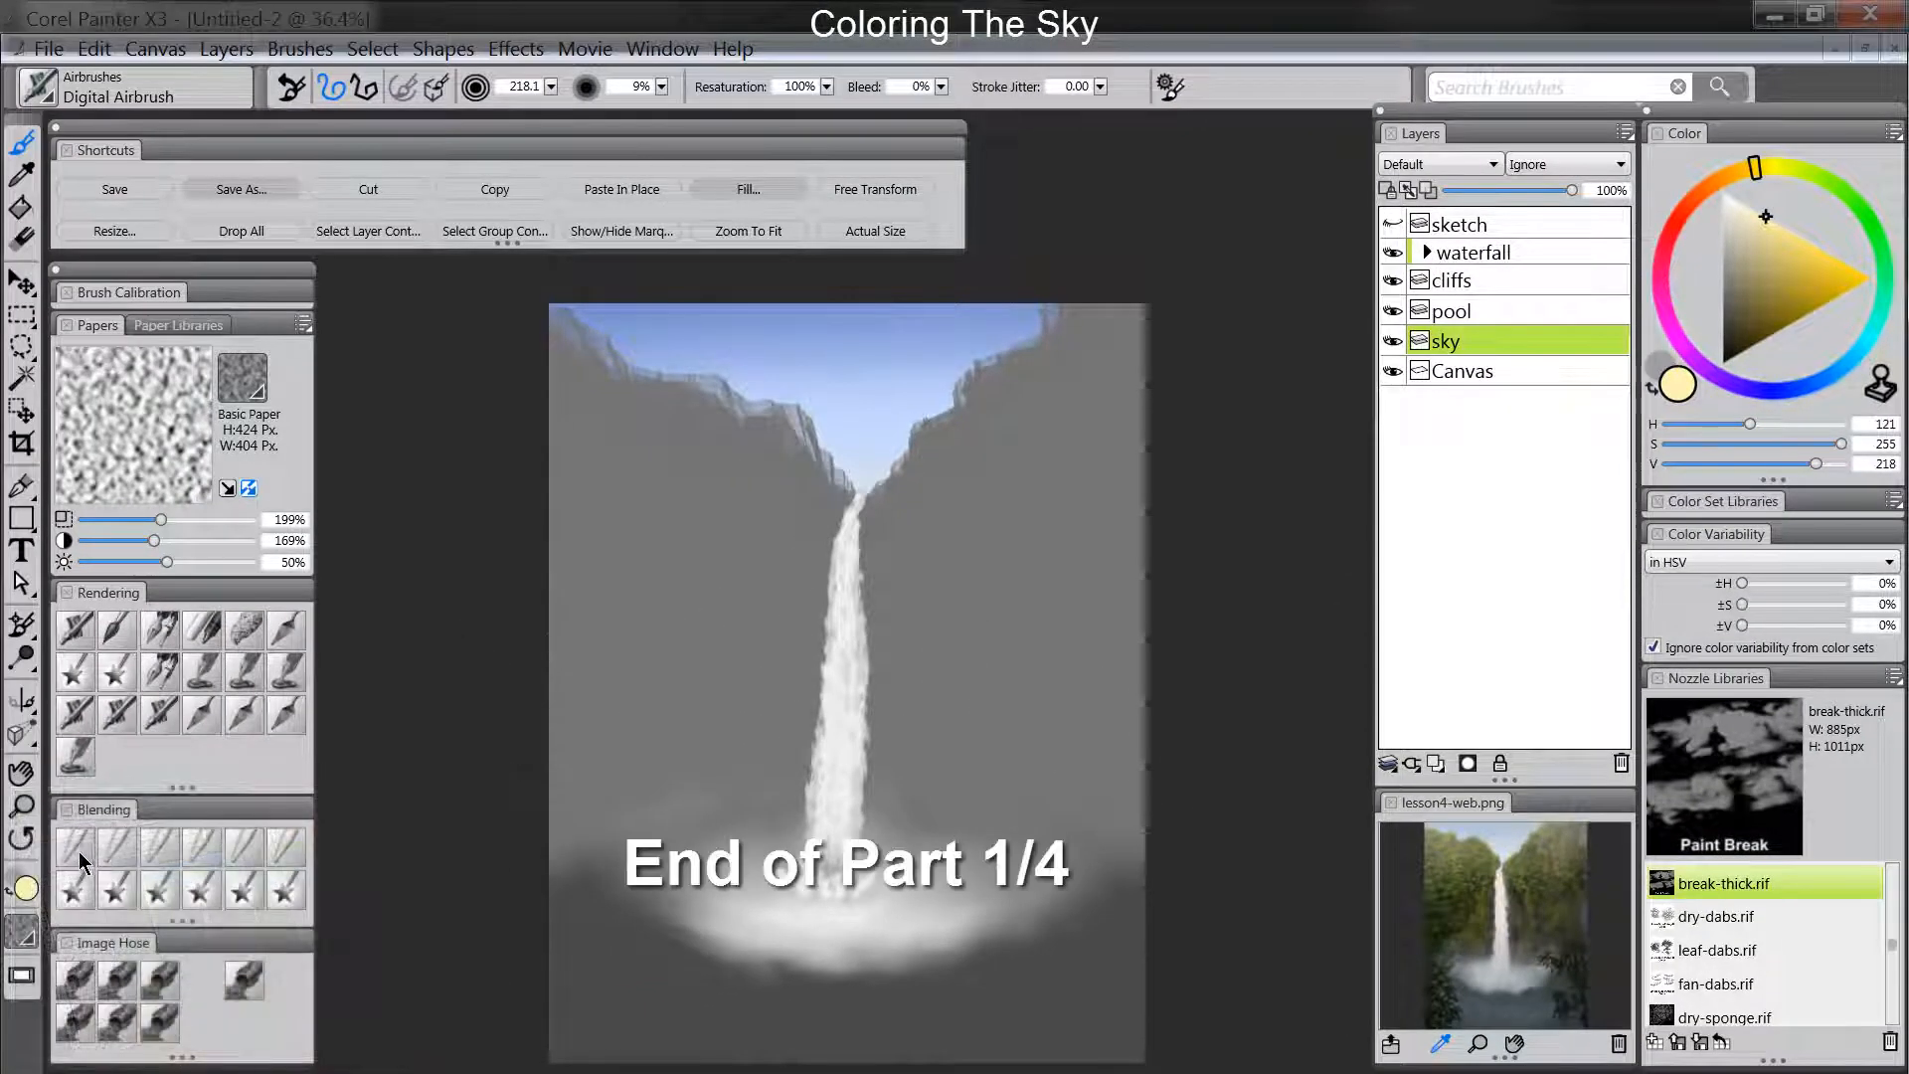
pyautogui.click(75, 848)
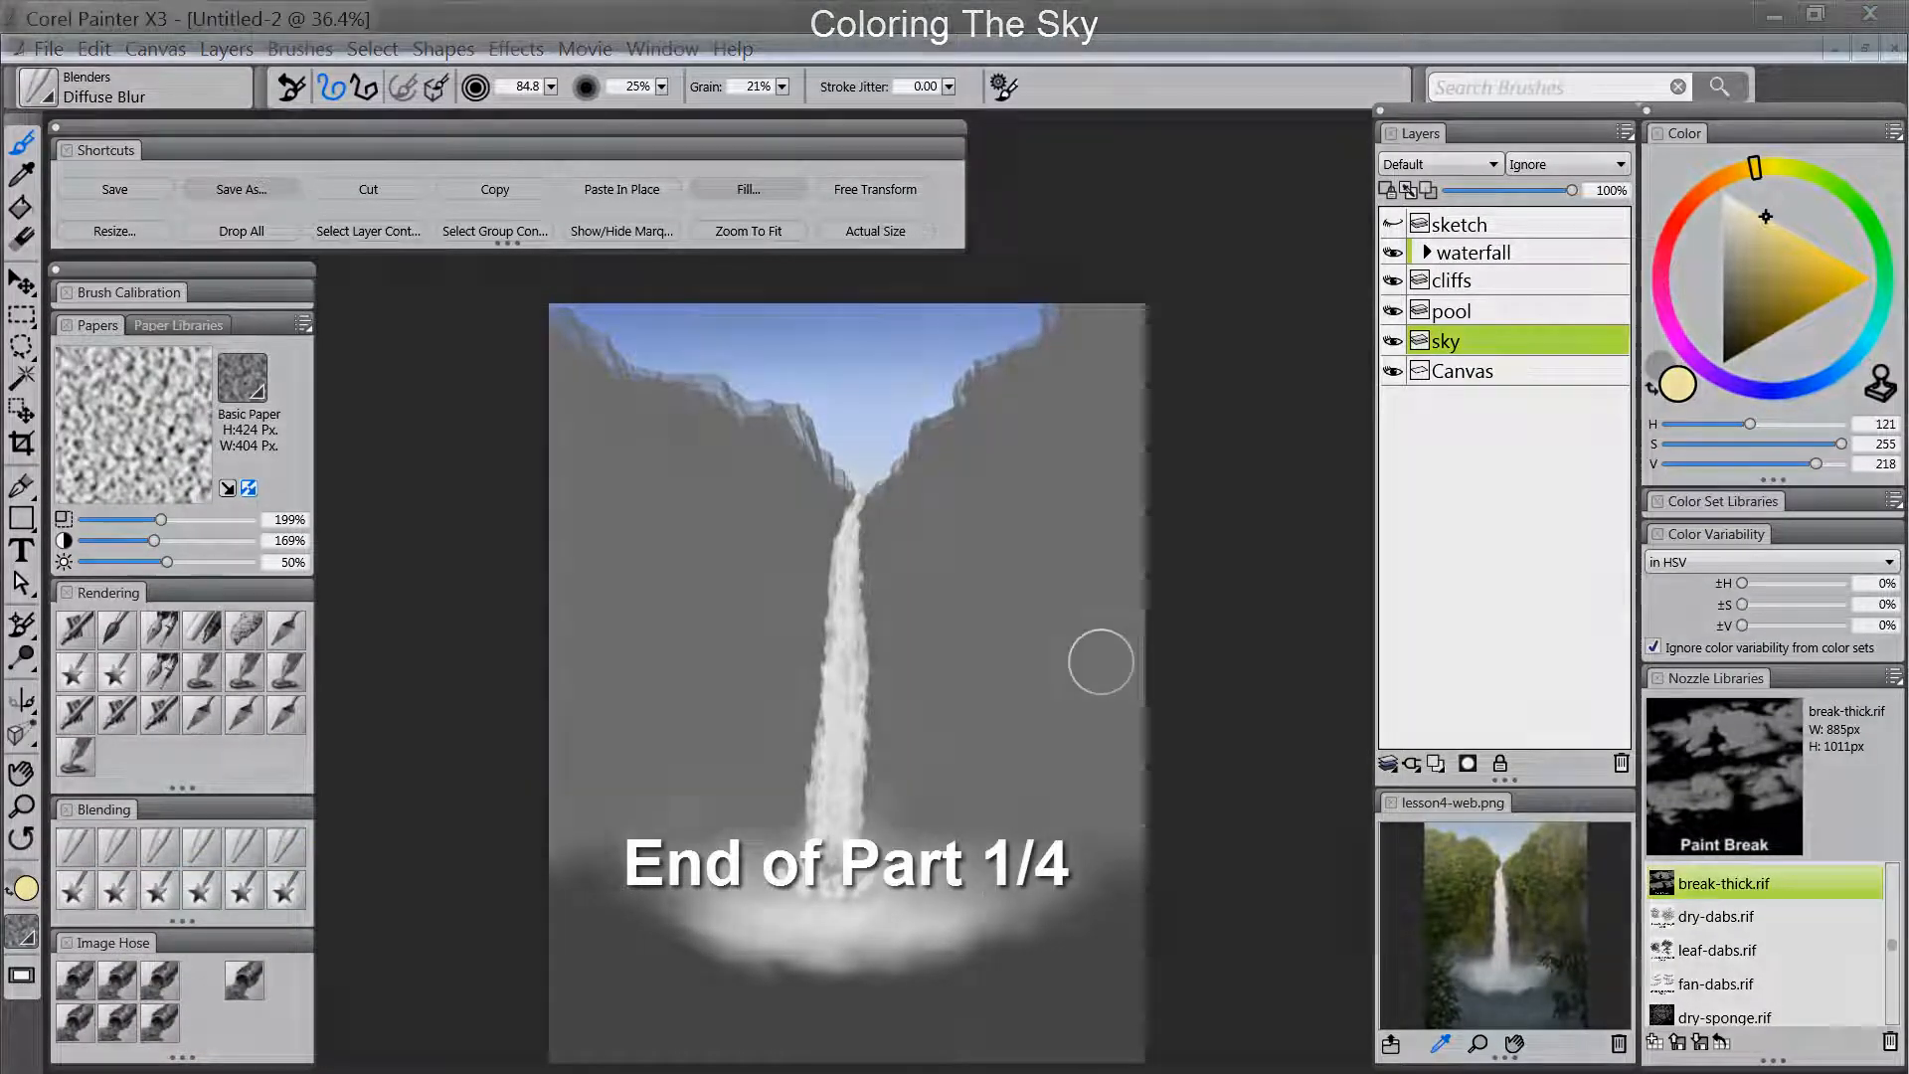